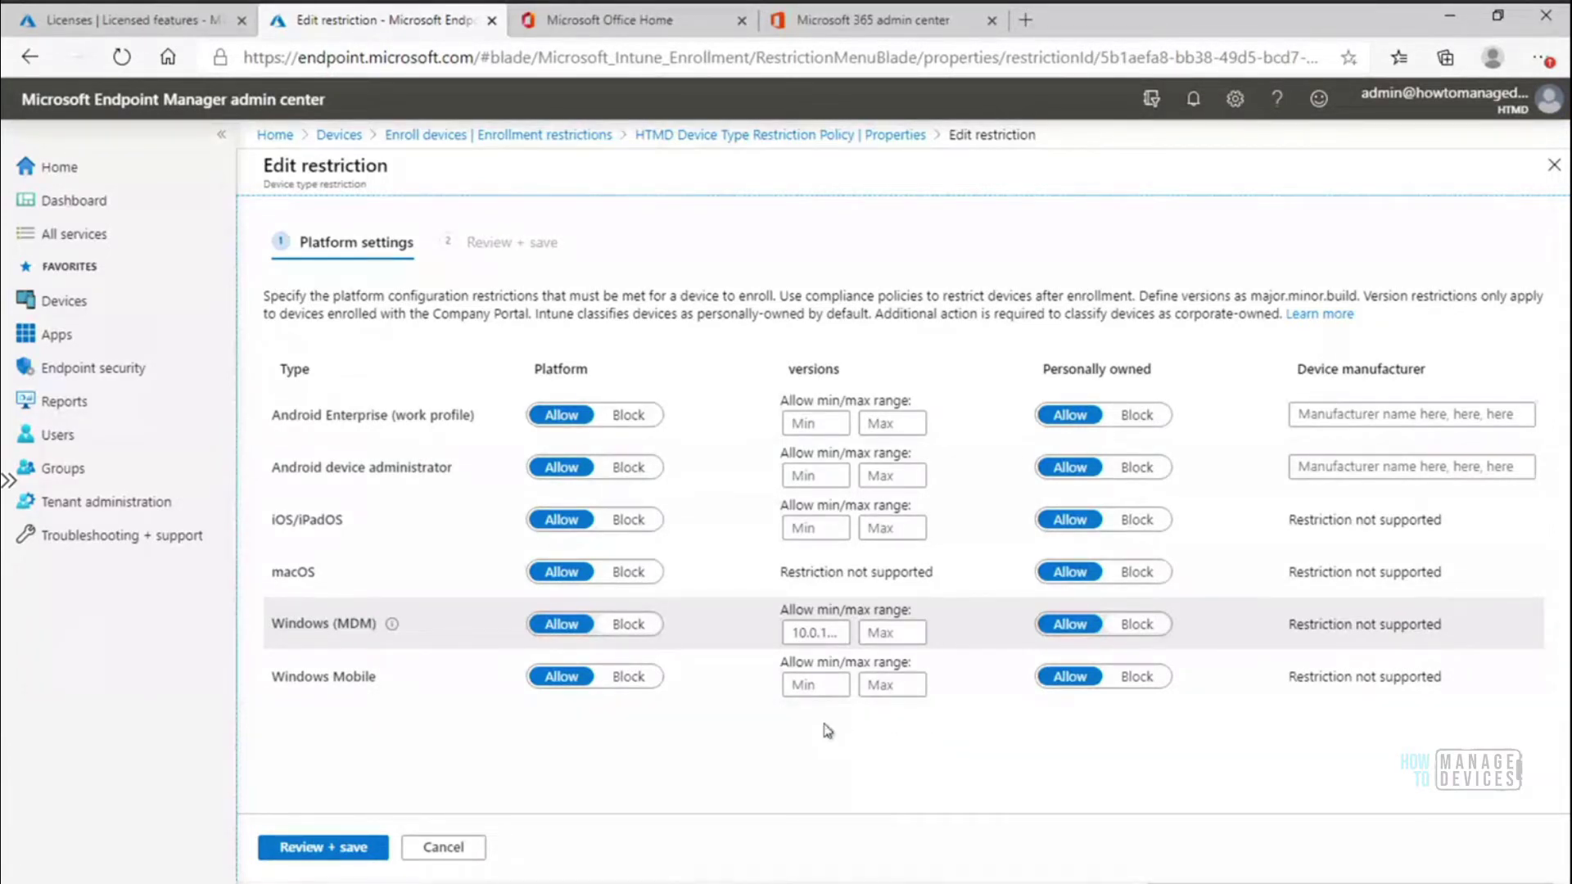
Cancel the restriction edit, keeping the Windows (MDM) minimum version at 10.0.18363.900
{"action": "left_click_drag", "start_coordinate": [796, 632], "coordinate": [856, 639]}
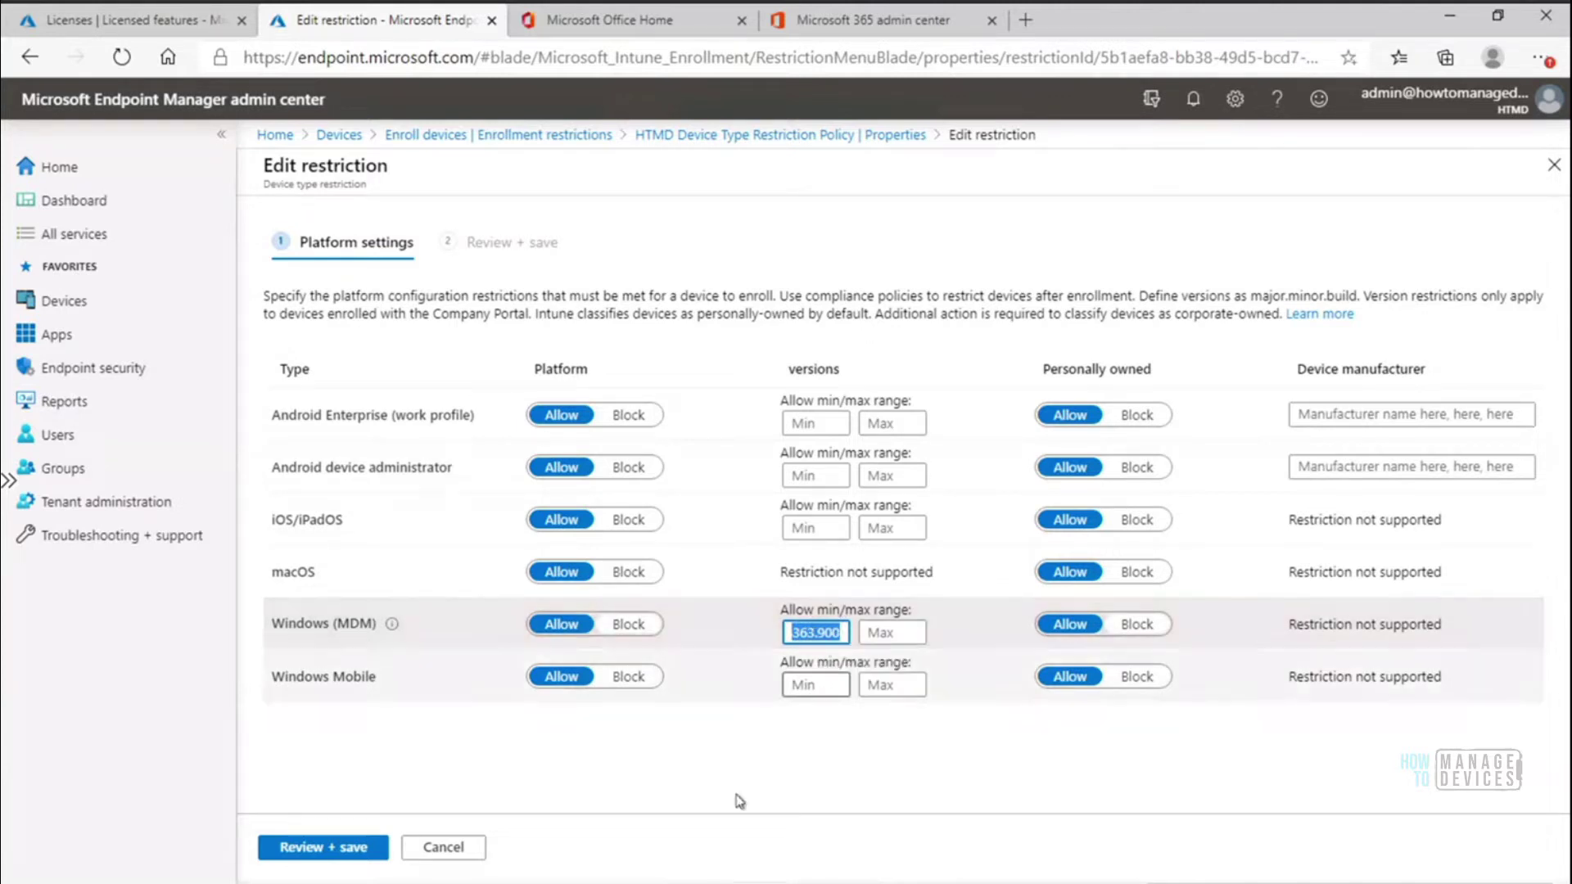
{"action": "left_click", "coordinate": [450, 848]}
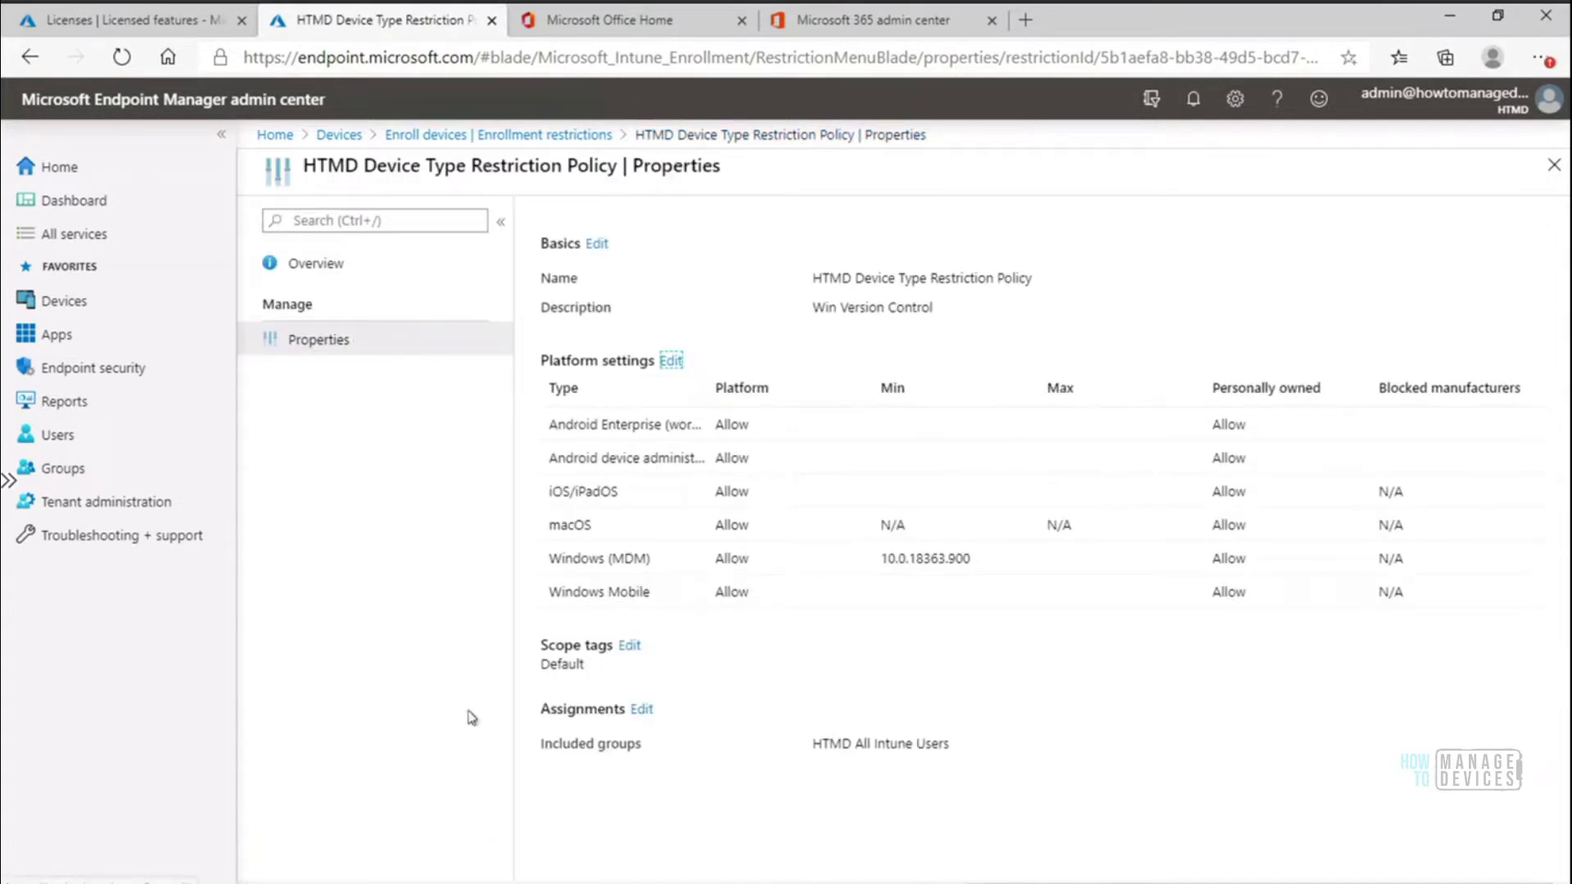
Browse Enrollment restrictions, Apps, Tenant administration, Home and Devices, ending on the Apps overview
{"action": "left_click", "coordinate": [554, 135]}
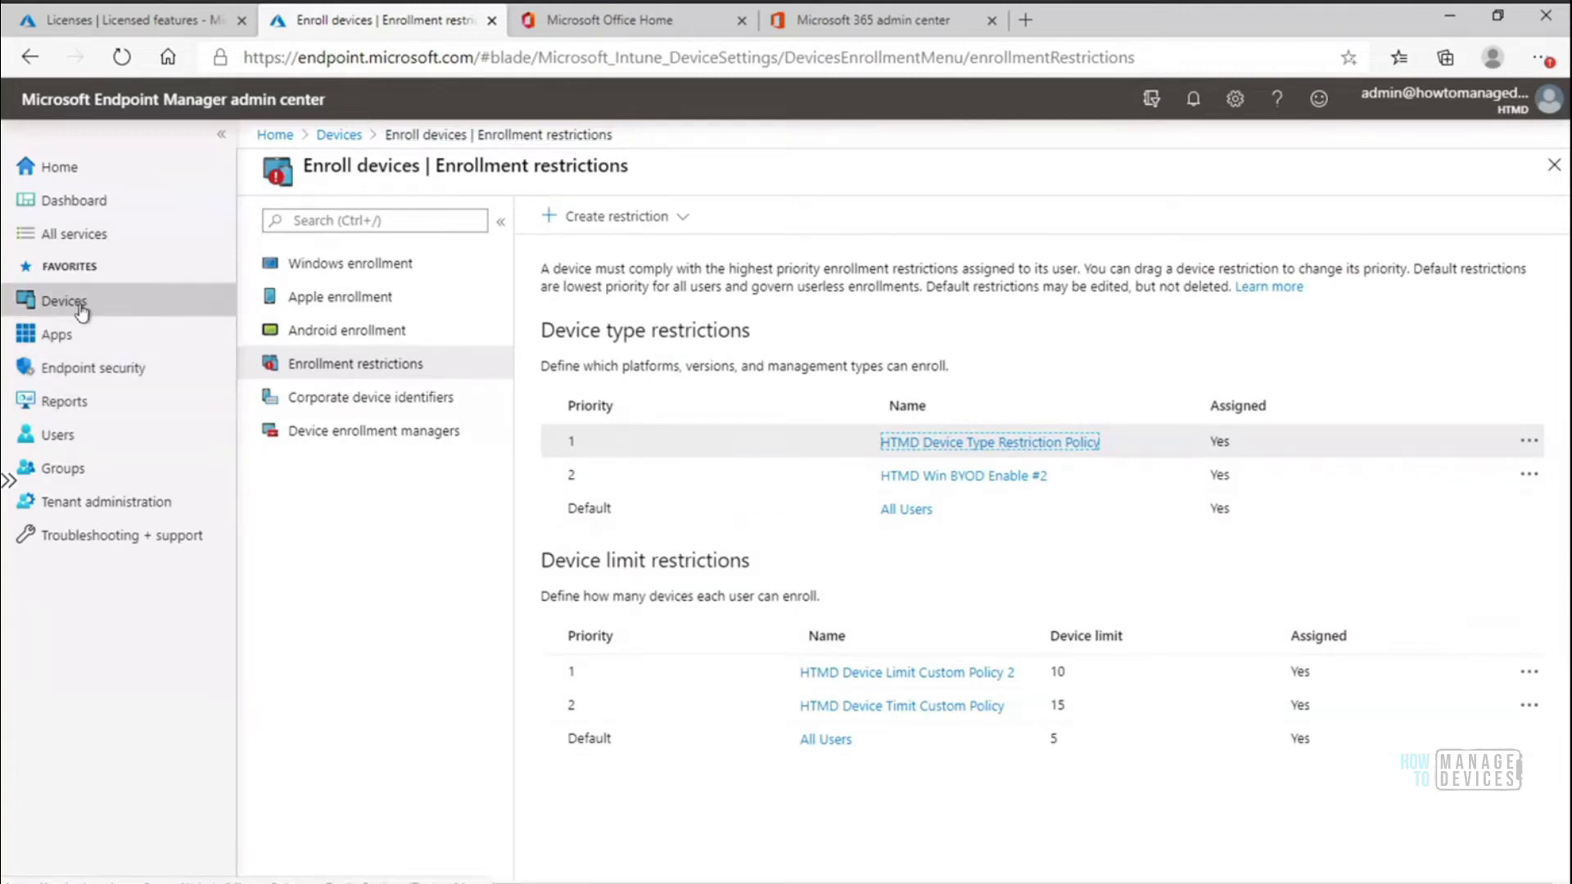
{"action": "left_click", "coordinate": [64, 338]}
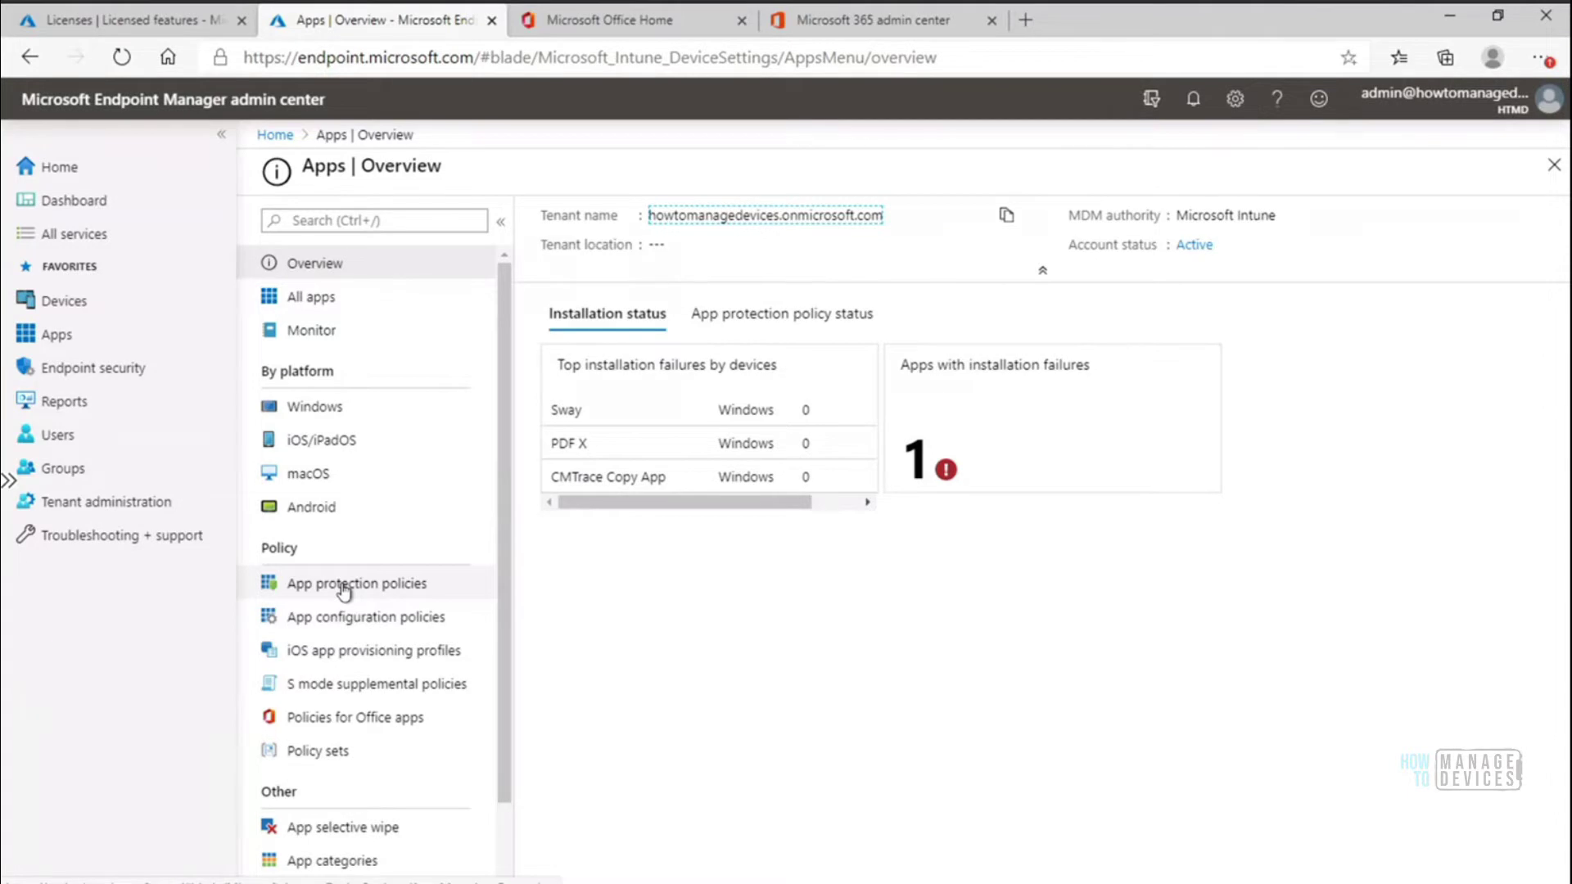
{"action": "left_click", "coordinate": [119, 503]}
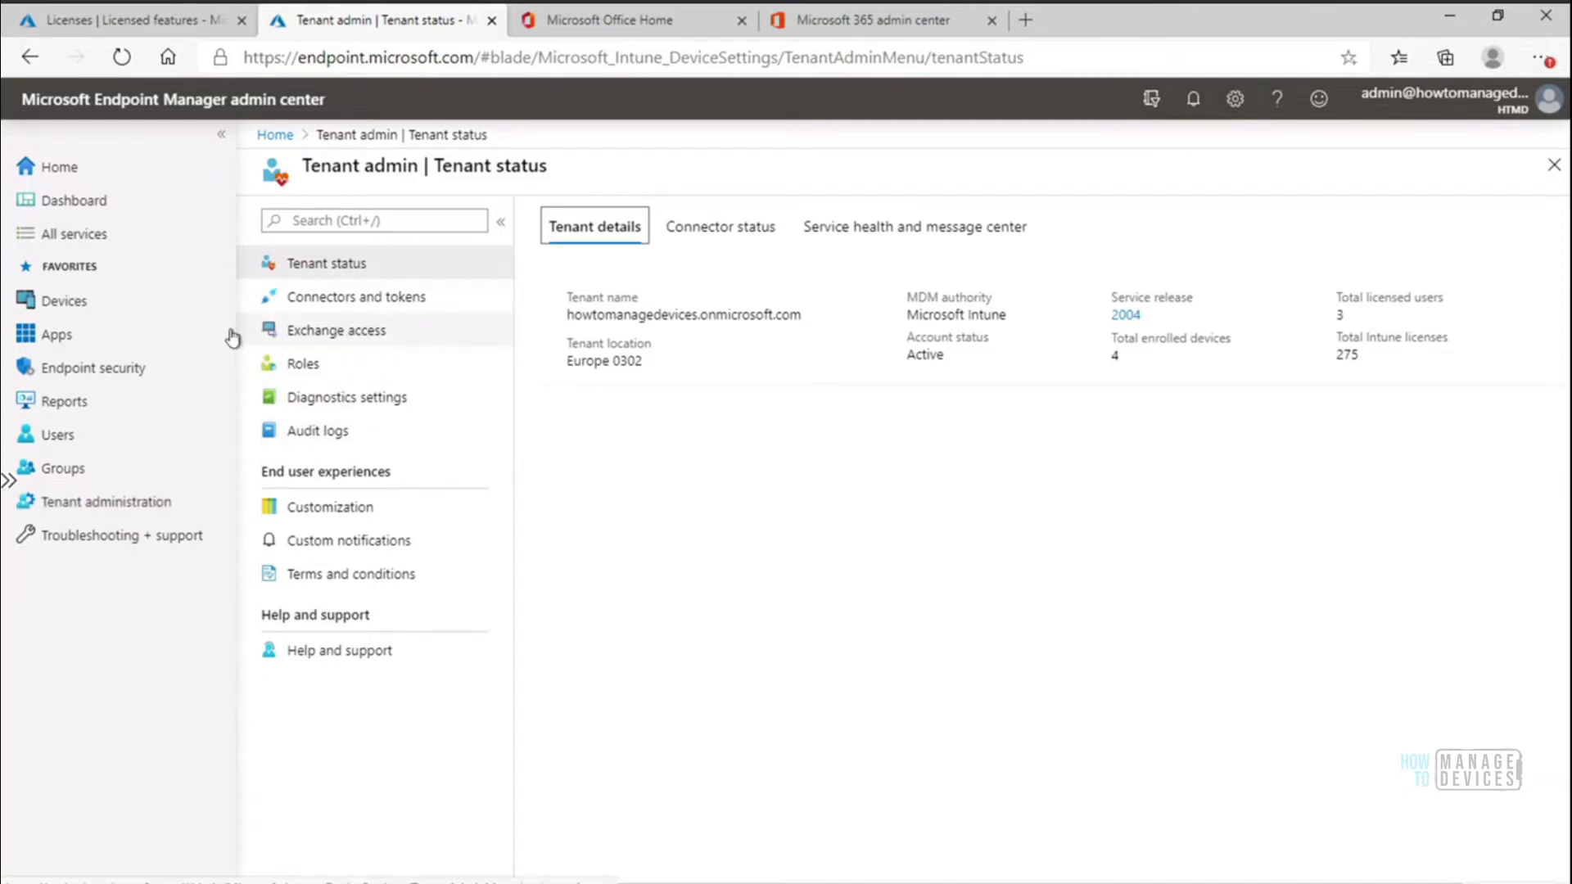
{"action": "left_click", "coordinate": [79, 178]}
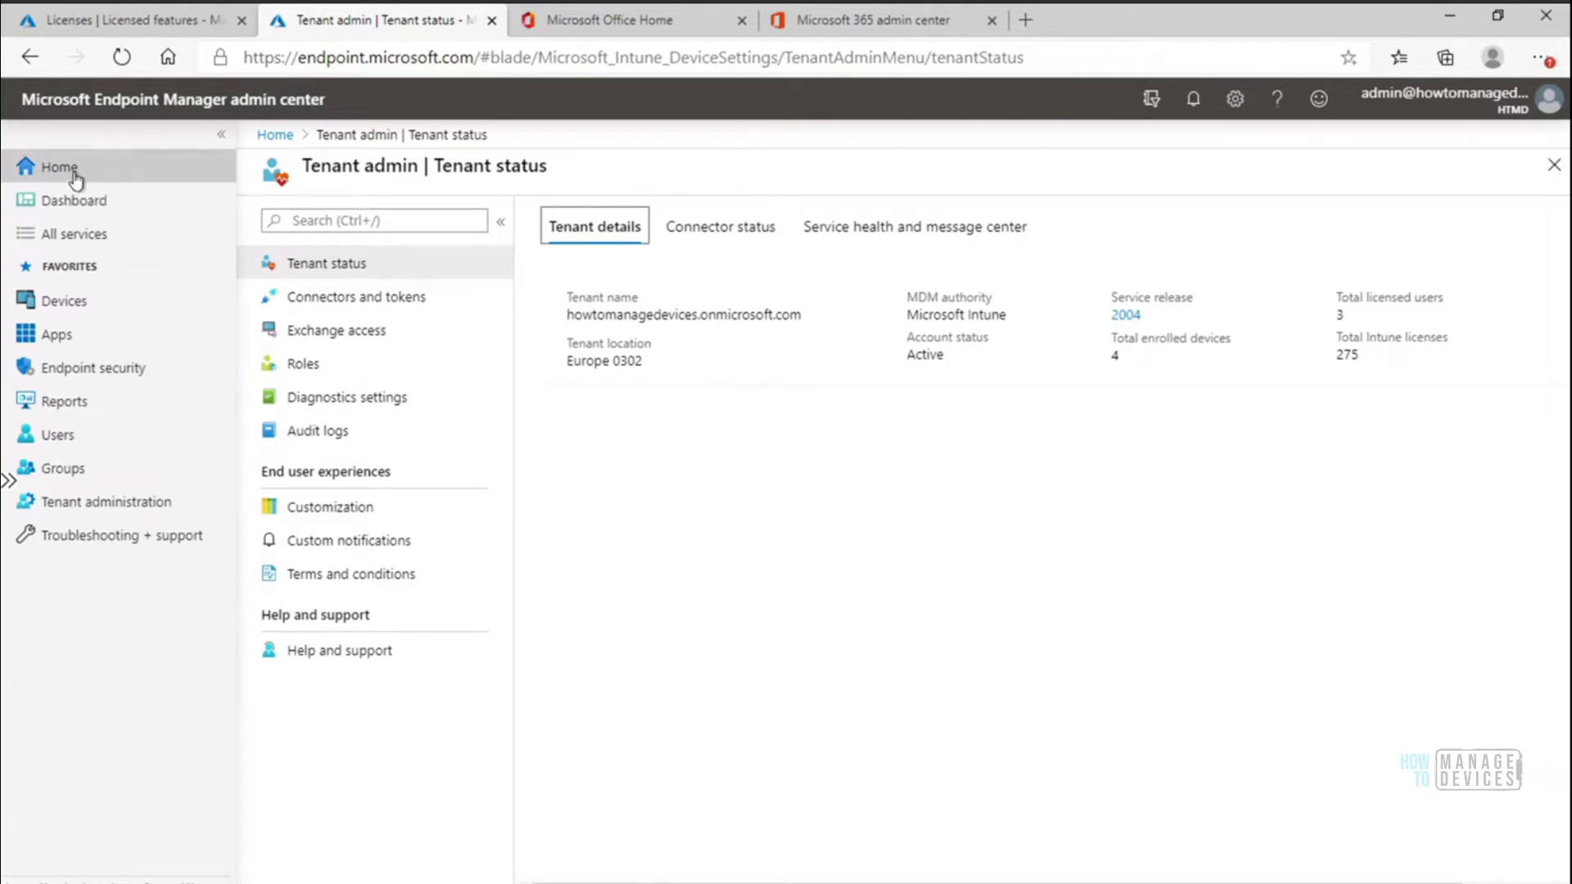
{"action": "left_click", "coordinate": [65, 303]}
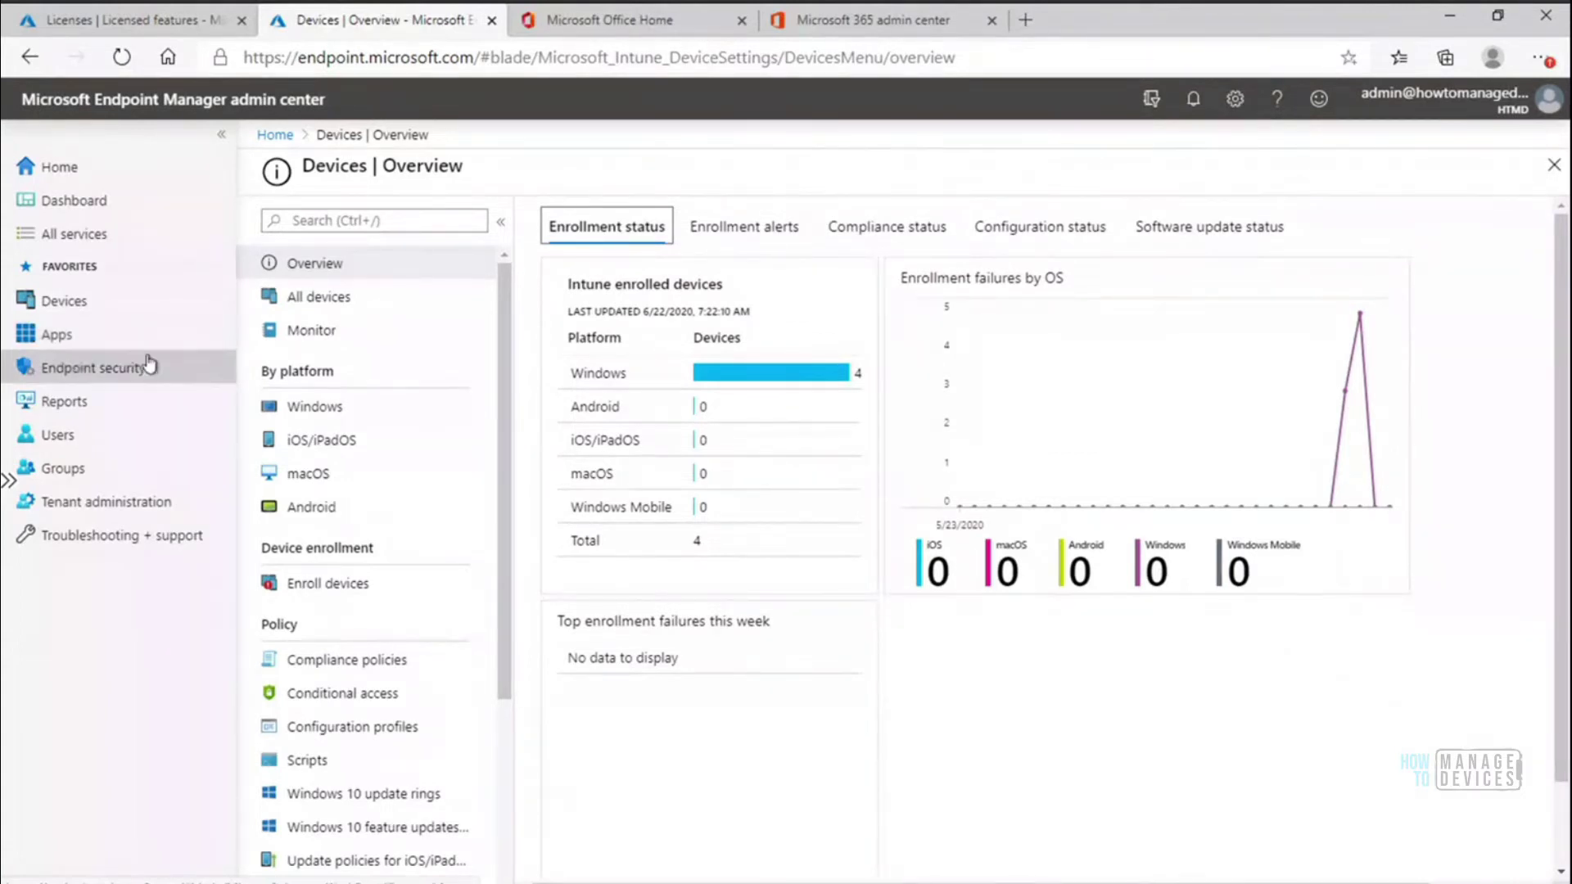
{"action": "left_click", "coordinate": [82, 342]}
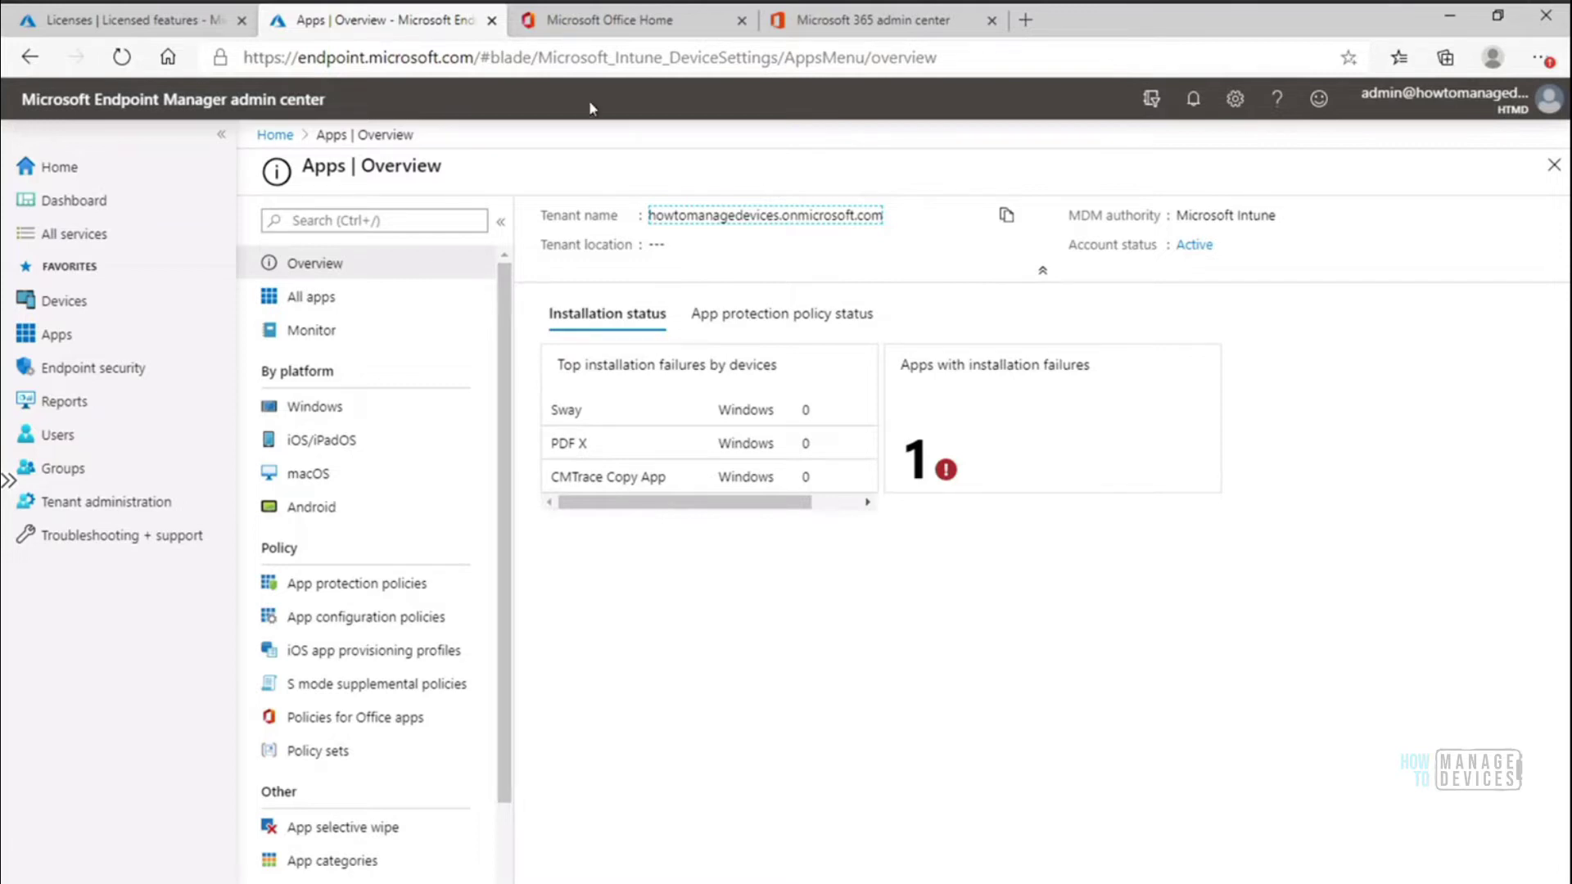
Switch from the Office 365 home page to the Microsoft 365 admin center's E5 Trial offer
{"action": "left_click", "coordinate": [627, 23]}
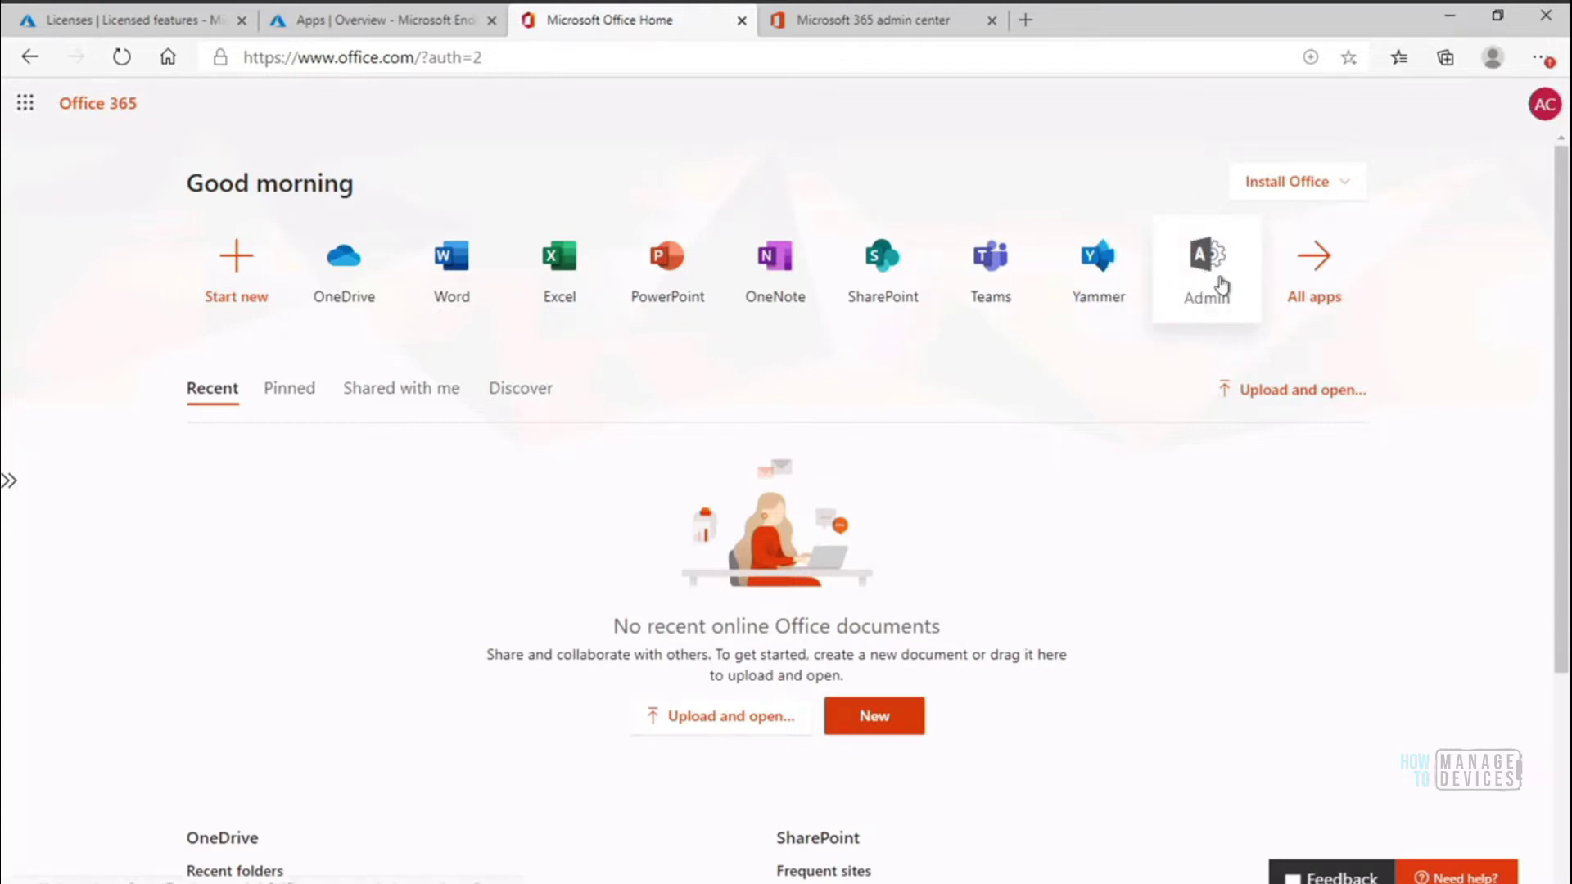
{"action": "left_click", "coordinate": [914, 29]}
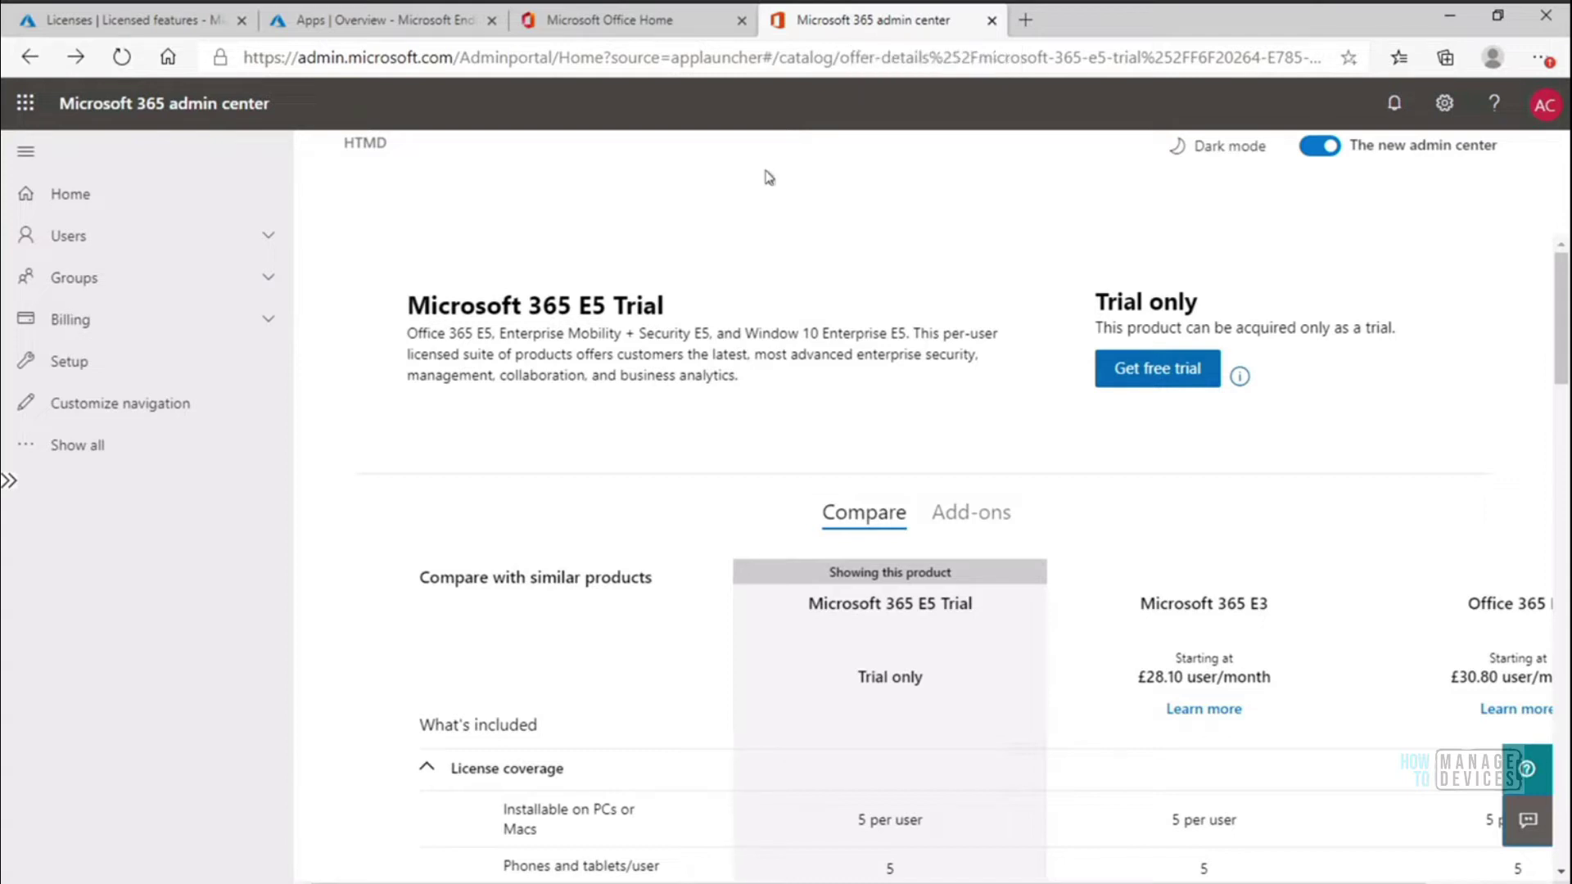
Expand Billing, review the Microsoft 365 E5 Trial comparison table, and begin the free trial sign-up
{"action": "left_click", "coordinate": [267, 319]}
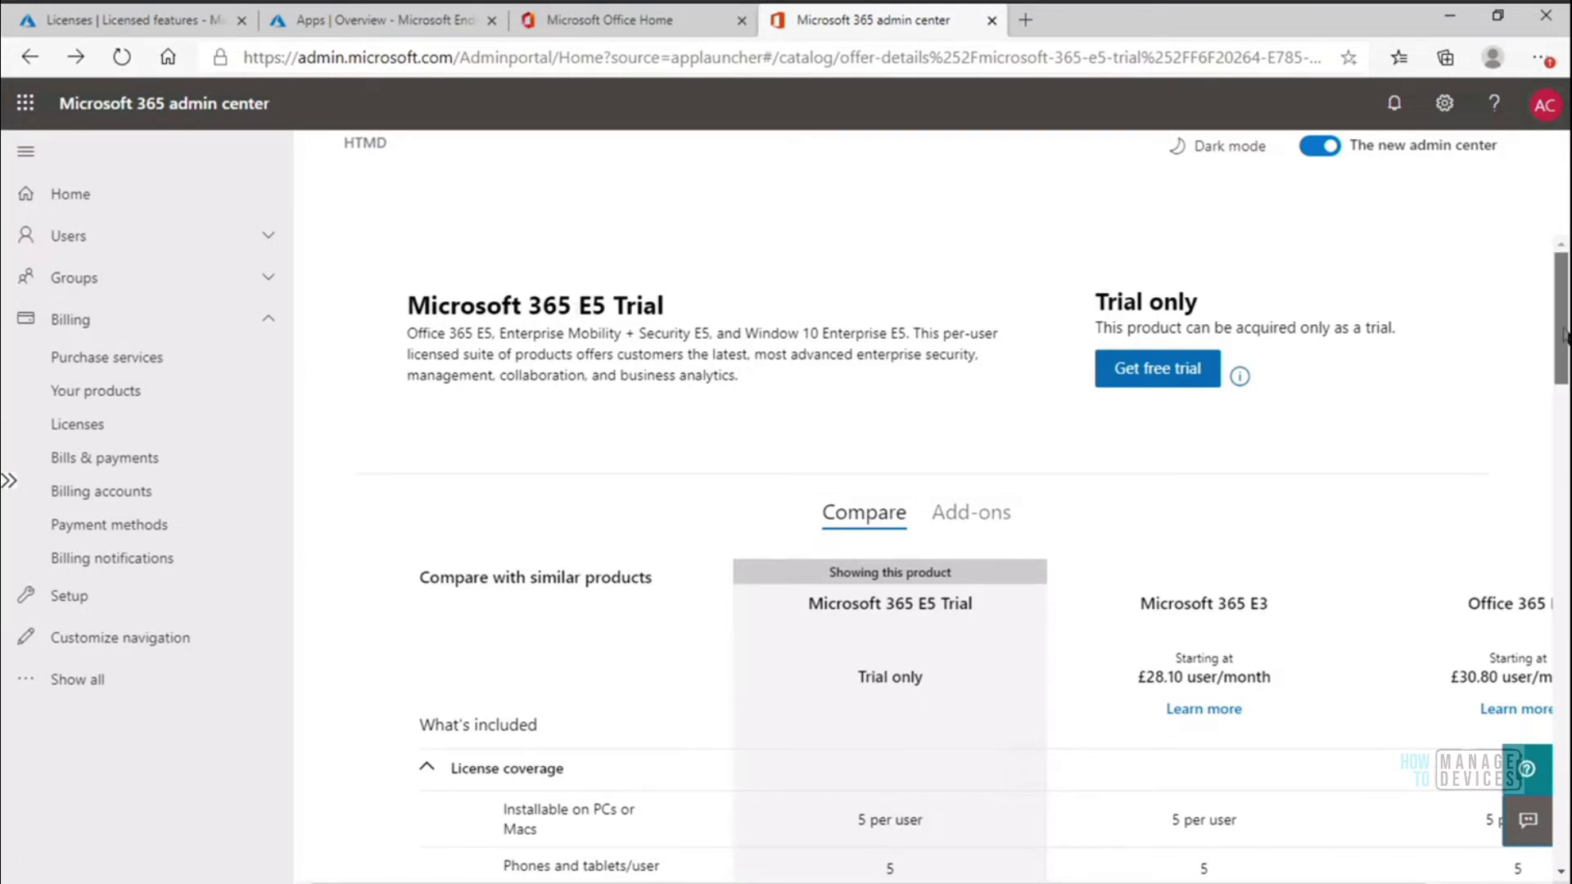
{"action": "left_click_drag", "start_coordinate": [1564, 334], "coordinate": [1541, 485]}
{"action": "scroll", "coordinate": [1539, 491], "scroll_direction": "down", "scroll_amount": 3}
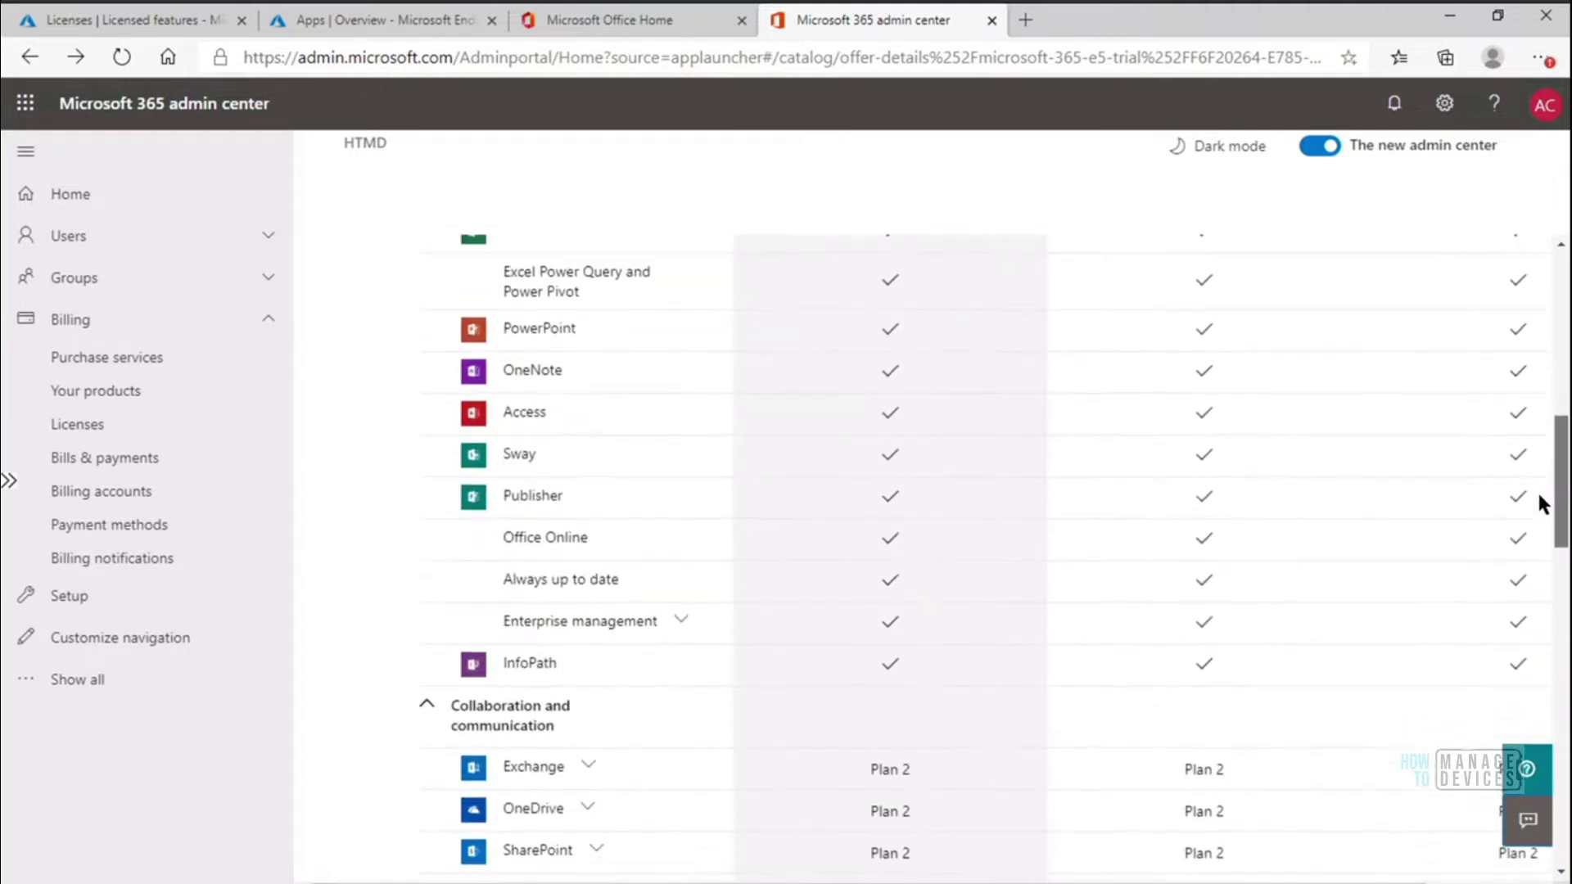
{"action": "scroll", "coordinate": [1540, 496], "scroll_direction": "up", "scroll_amount": 1}
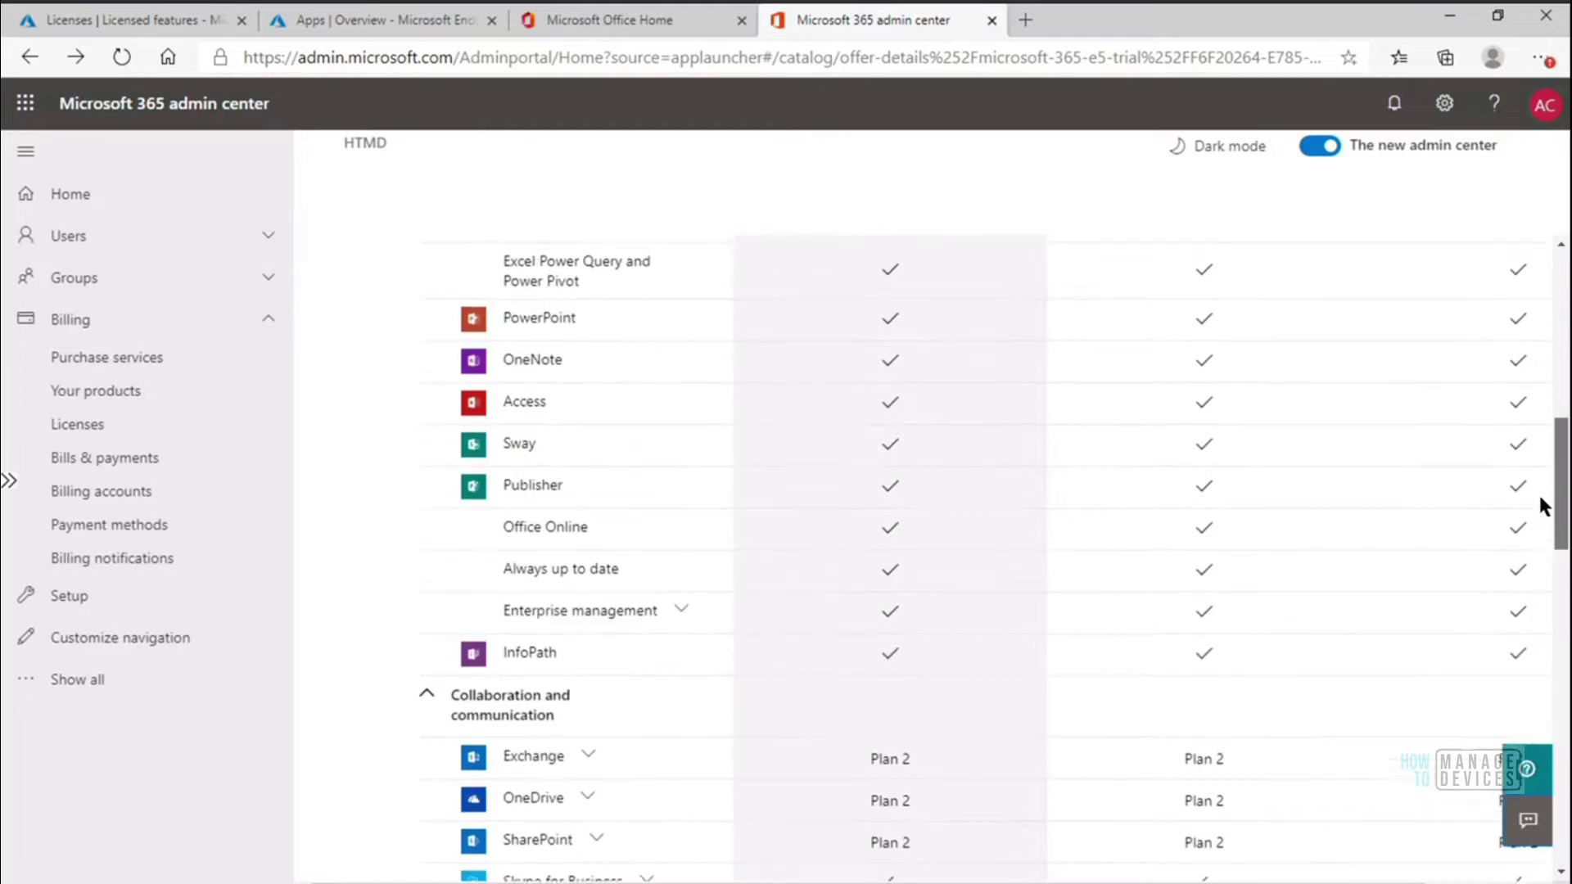
{"action": "scroll", "coordinate": [1538, 499], "scroll_direction": "down", "scroll_amount": 2}
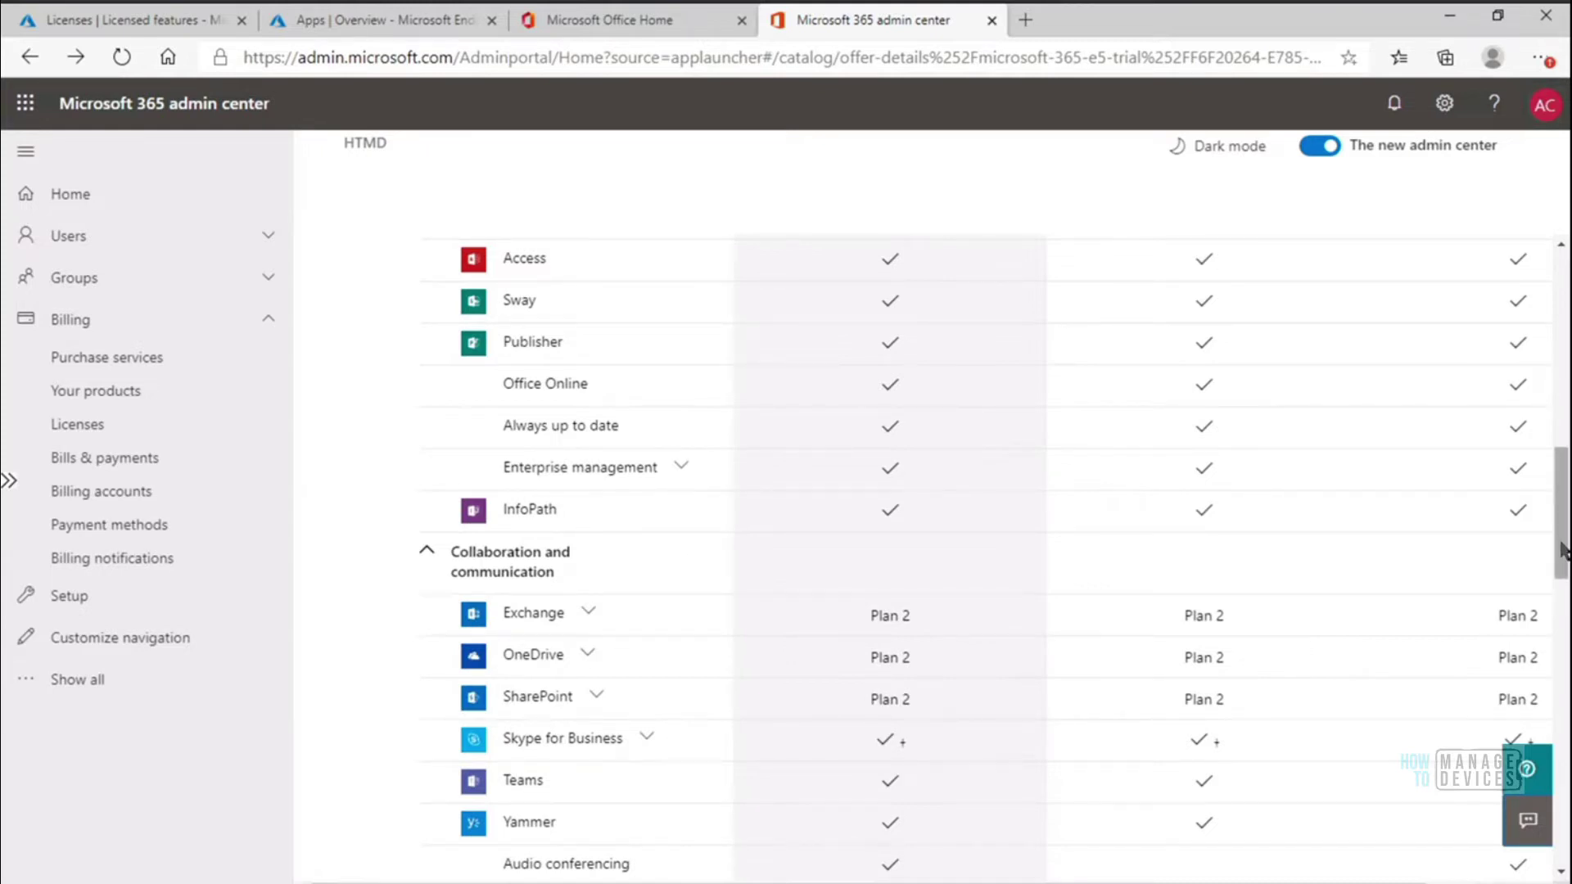
{"action": "left_click_drag", "start_coordinate": [1563, 551], "coordinate": [1486, 482]}
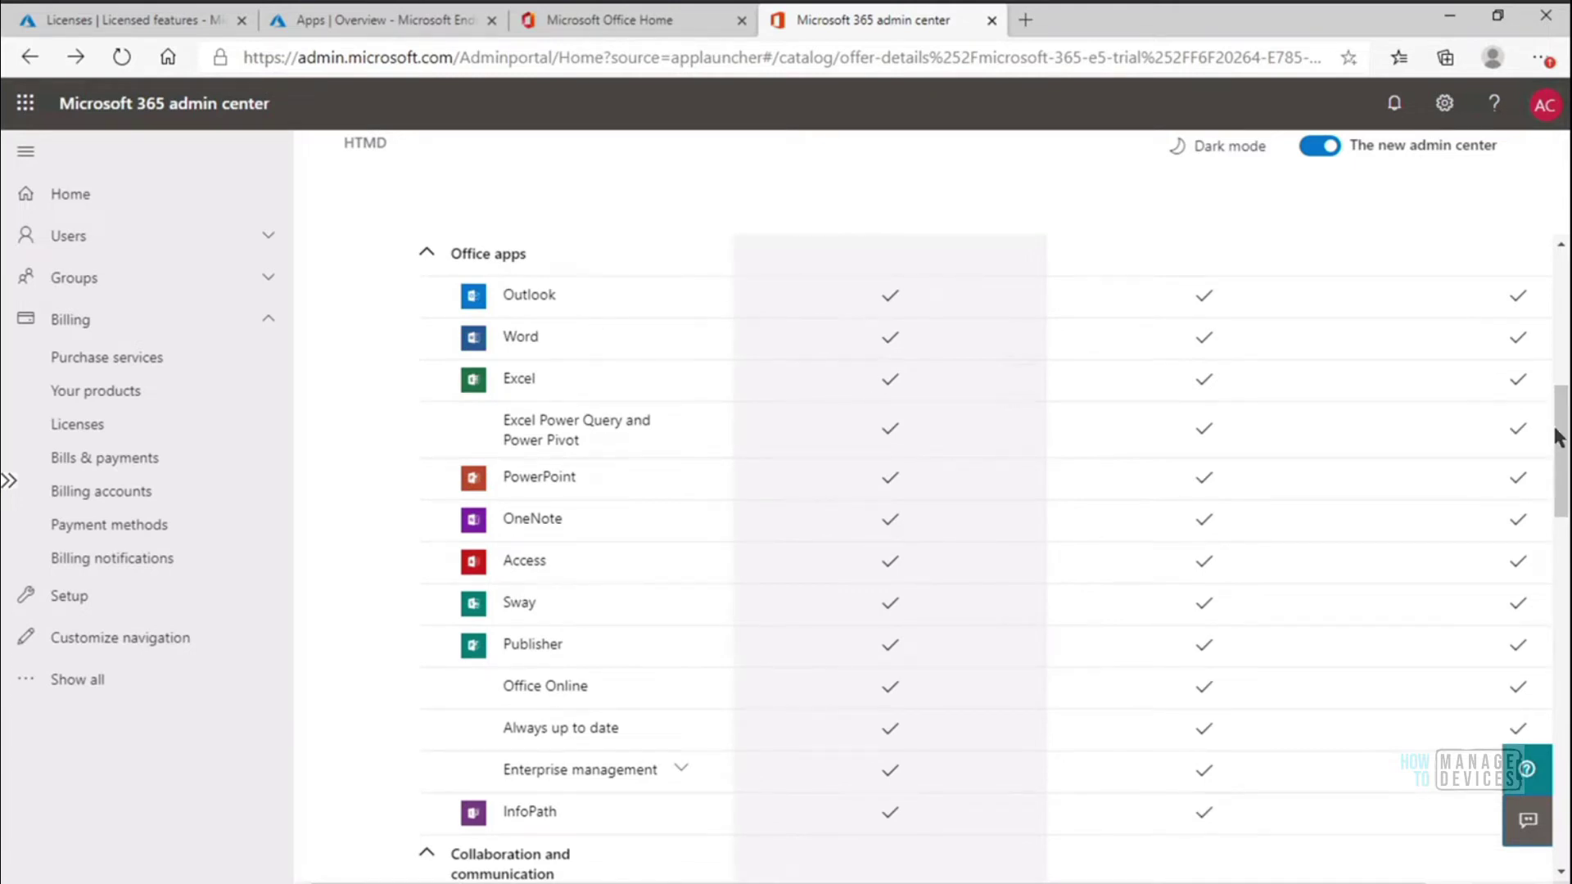
{"action": "left_click_drag", "start_coordinate": [1564, 436], "coordinate": [1562, 360]}
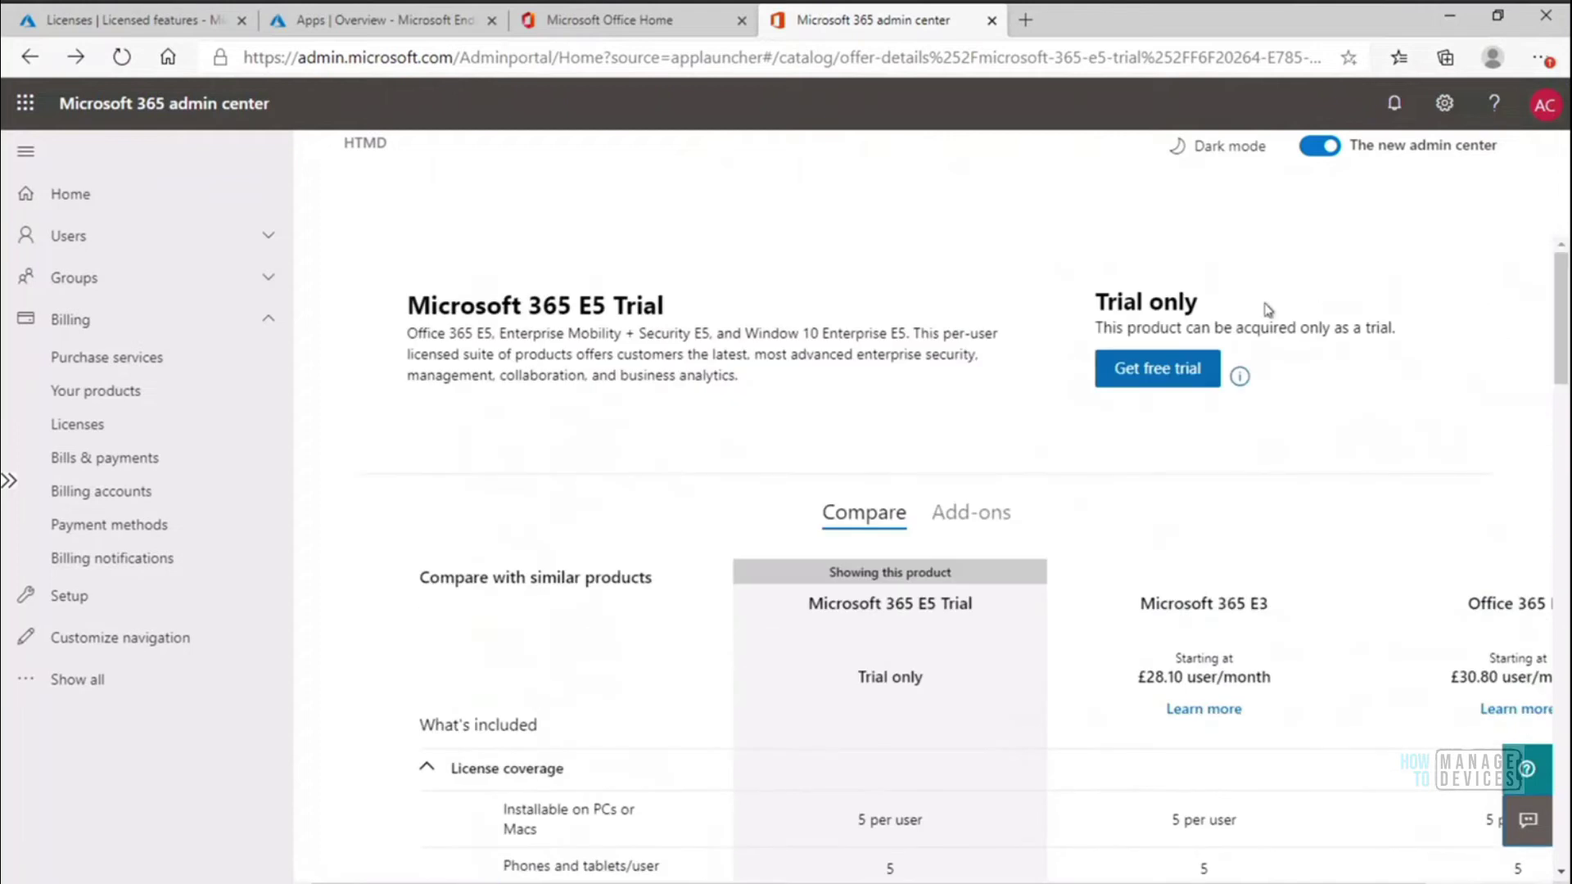
{"action": "left_click", "coordinate": [1156, 383]}
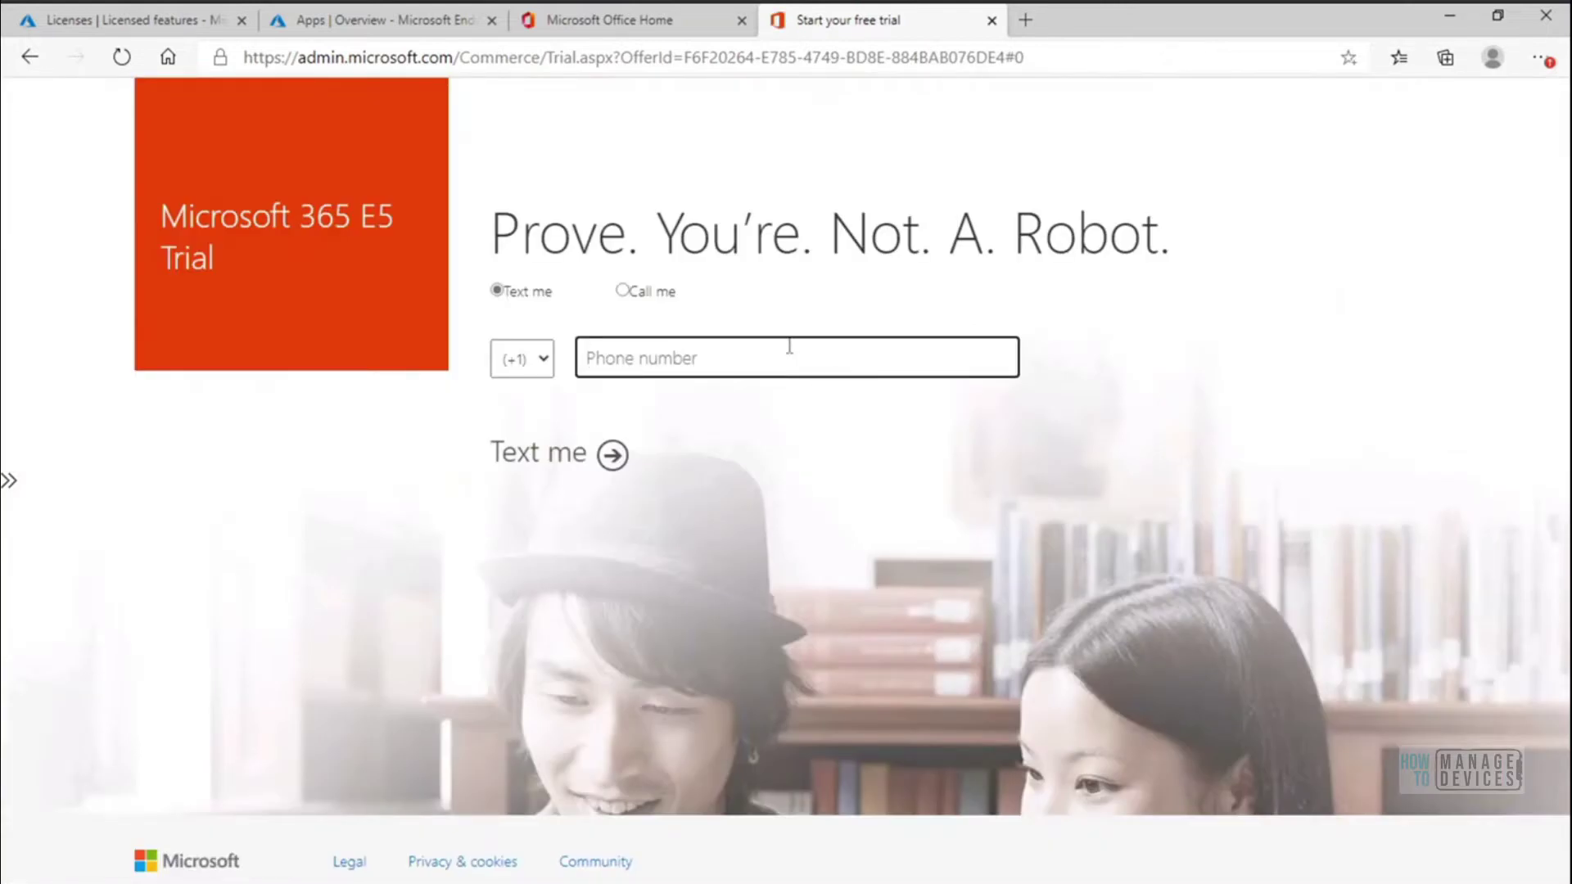
Set the verification phone country code to (+44) United Kingdom and focus the phone number box
{"action": "left_click", "coordinate": [541, 365]}
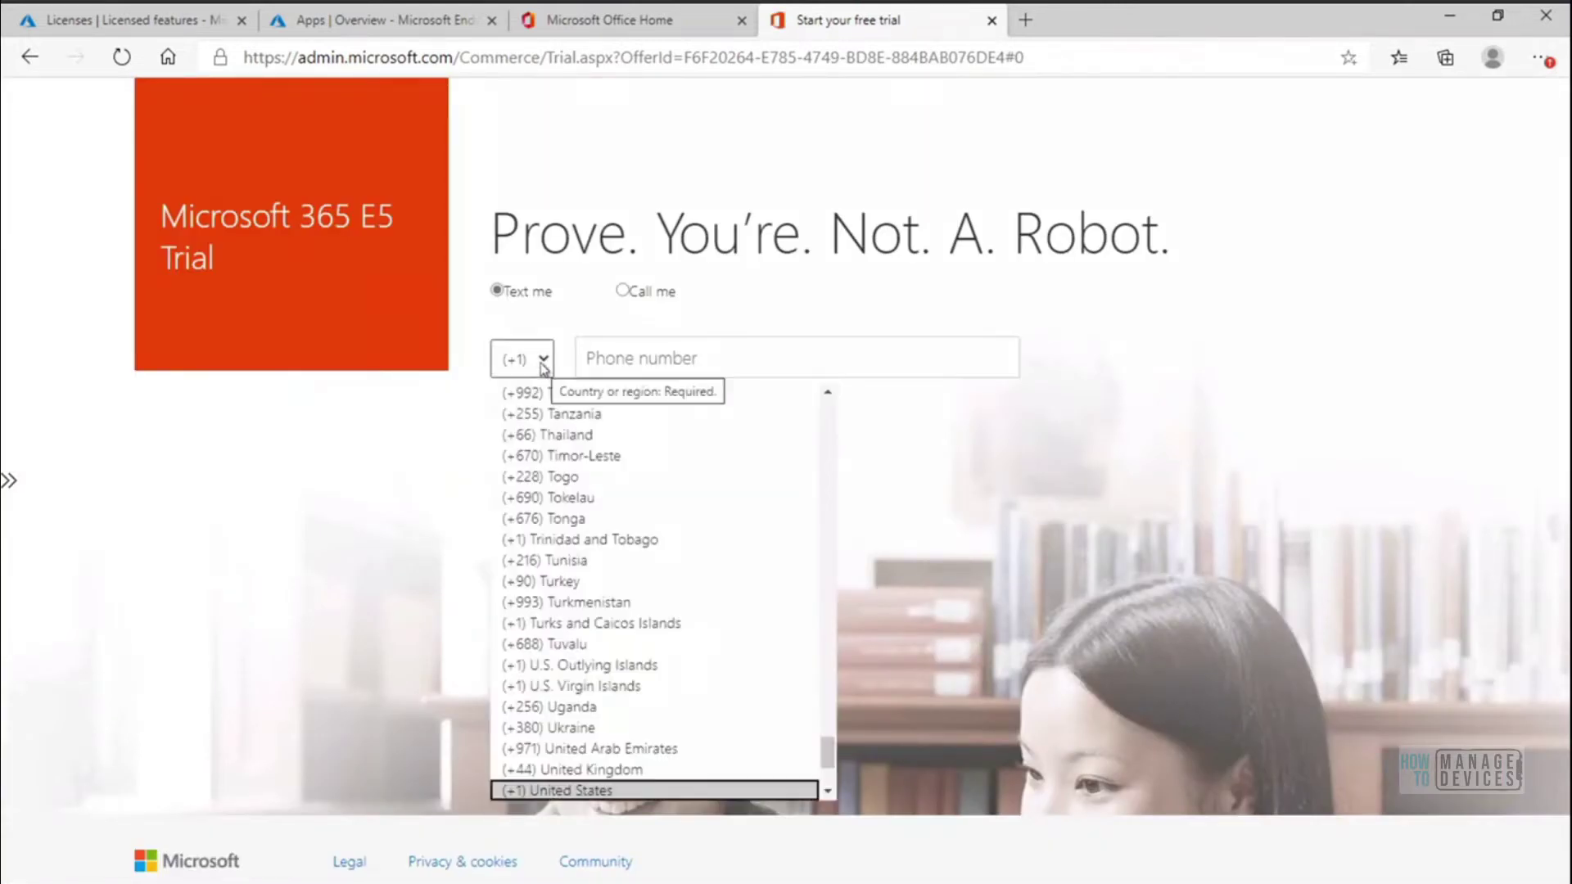
{"action": "left_click", "coordinate": [655, 769]}
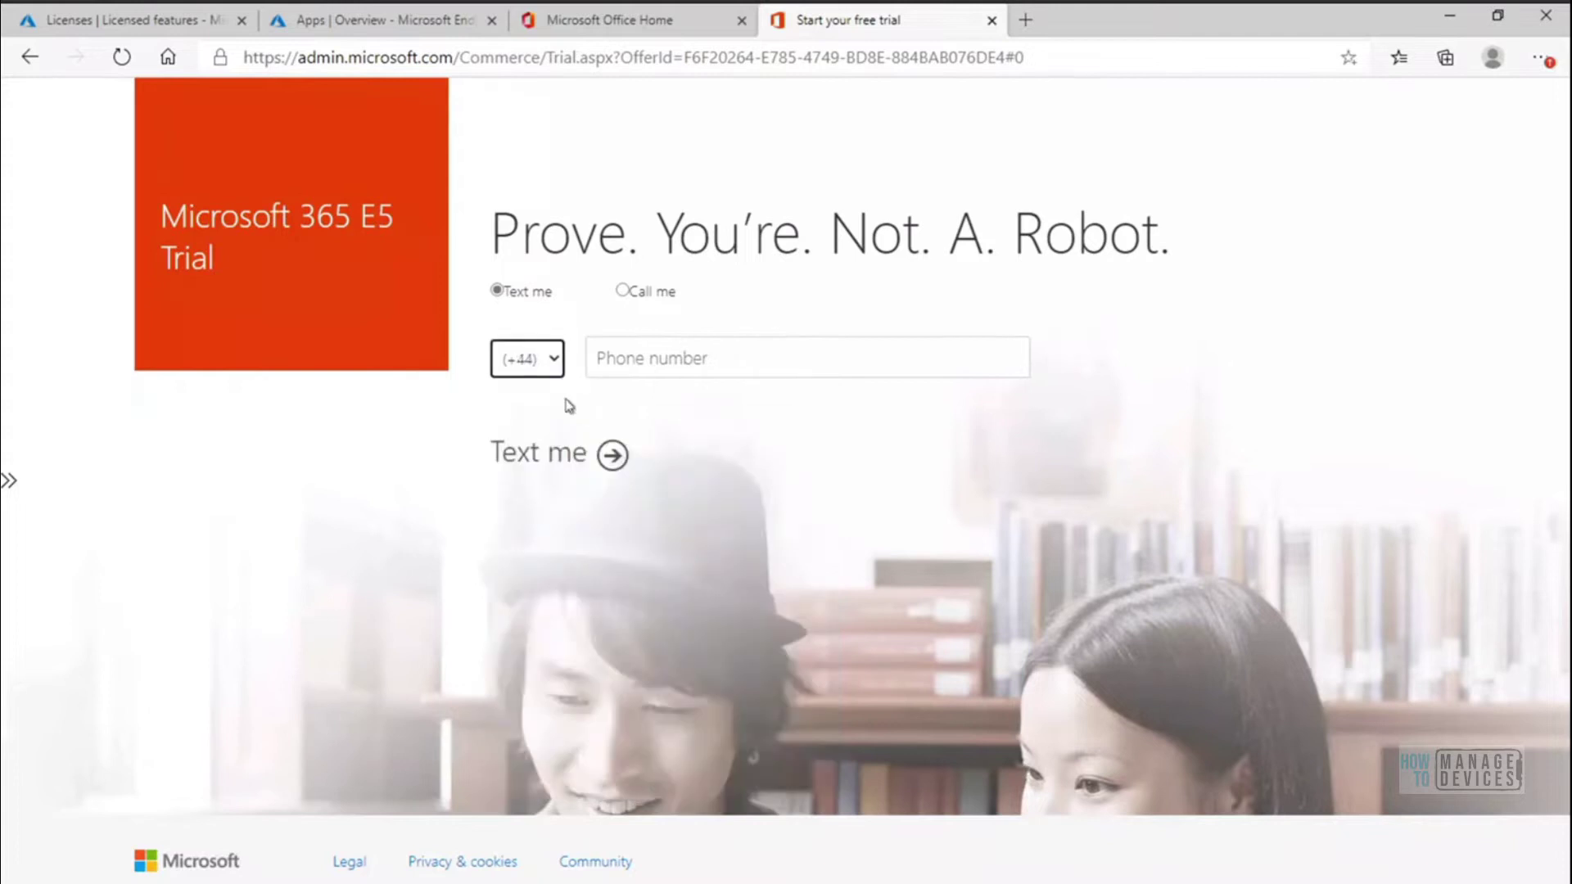
{"action": "left_click", "coordinate": [678, 354]}
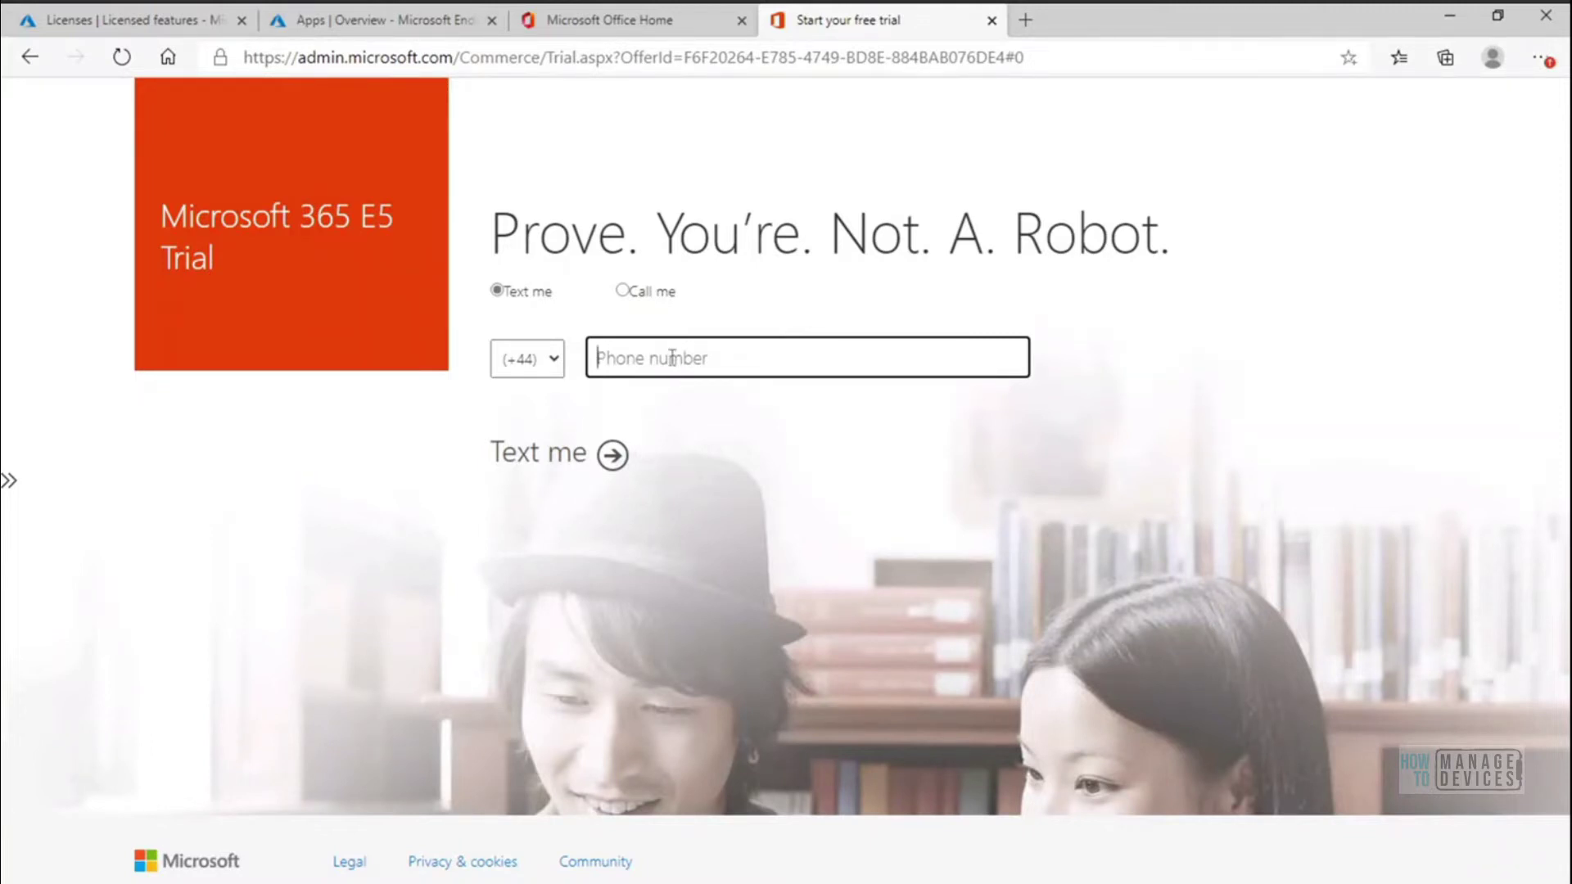
Start entering the verification phone number digits into the phone field
{"action": "key", "text": "alt"}
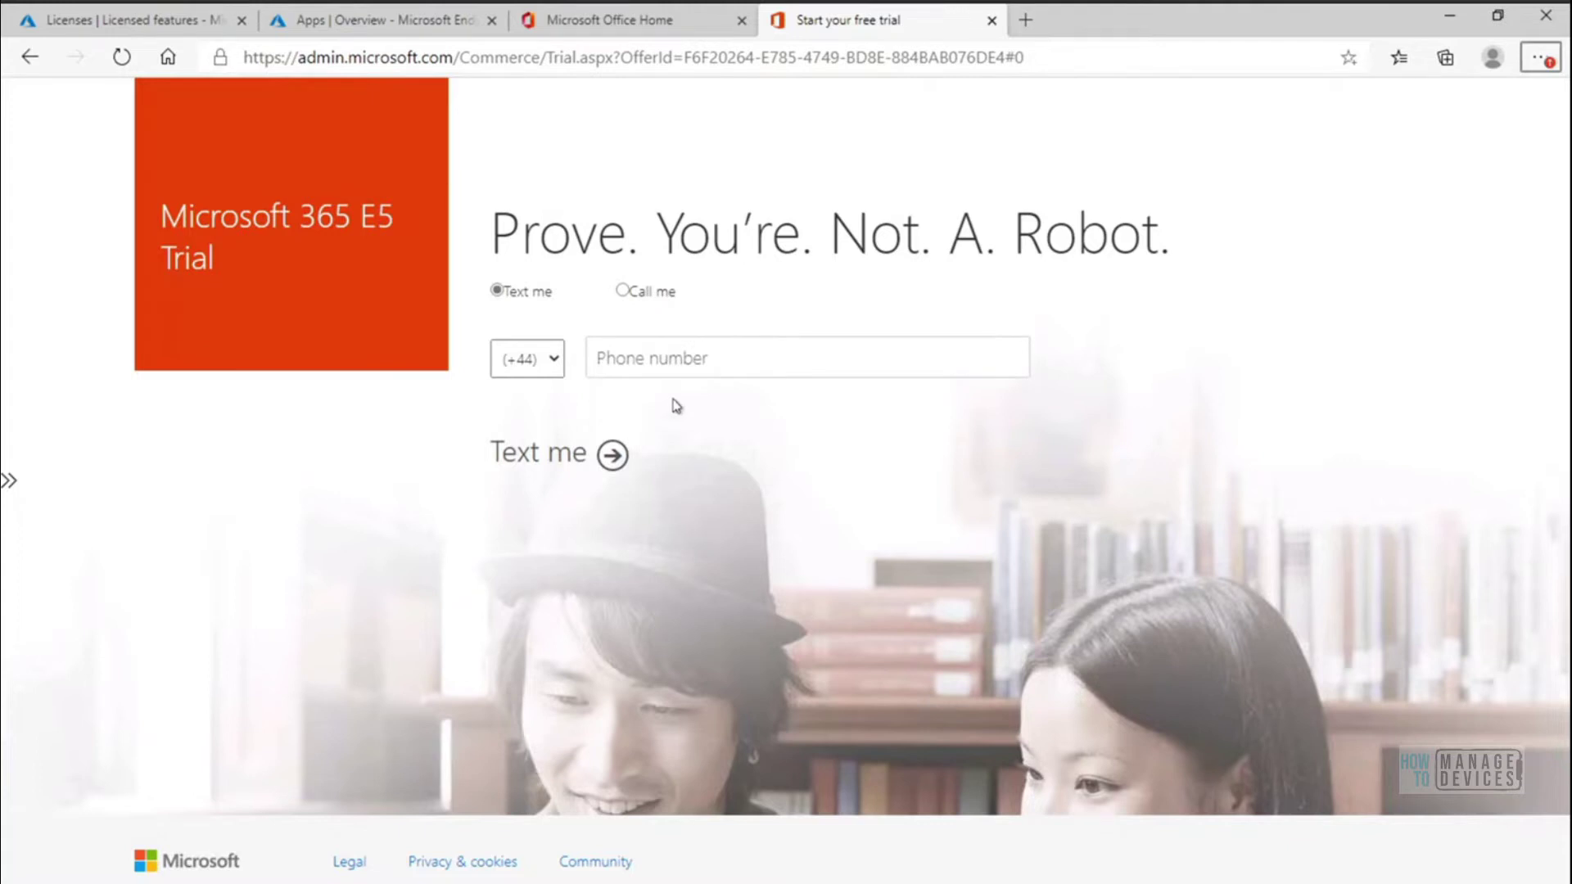
{"action": "left_click", "coordinate": [667, 363]}
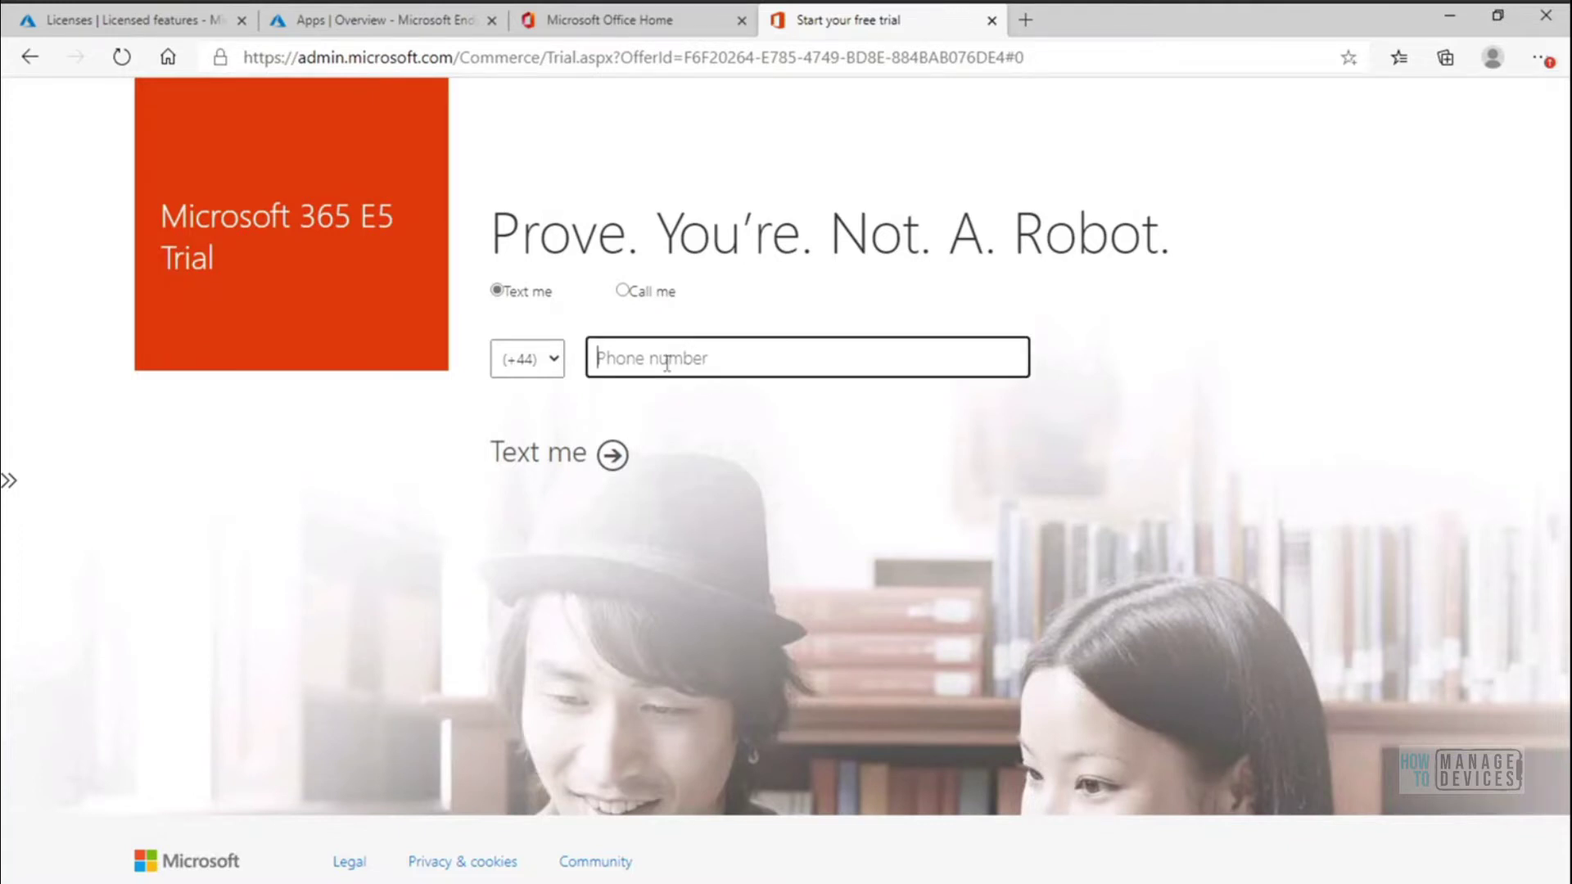
{"action": "key", "text": "alt"}
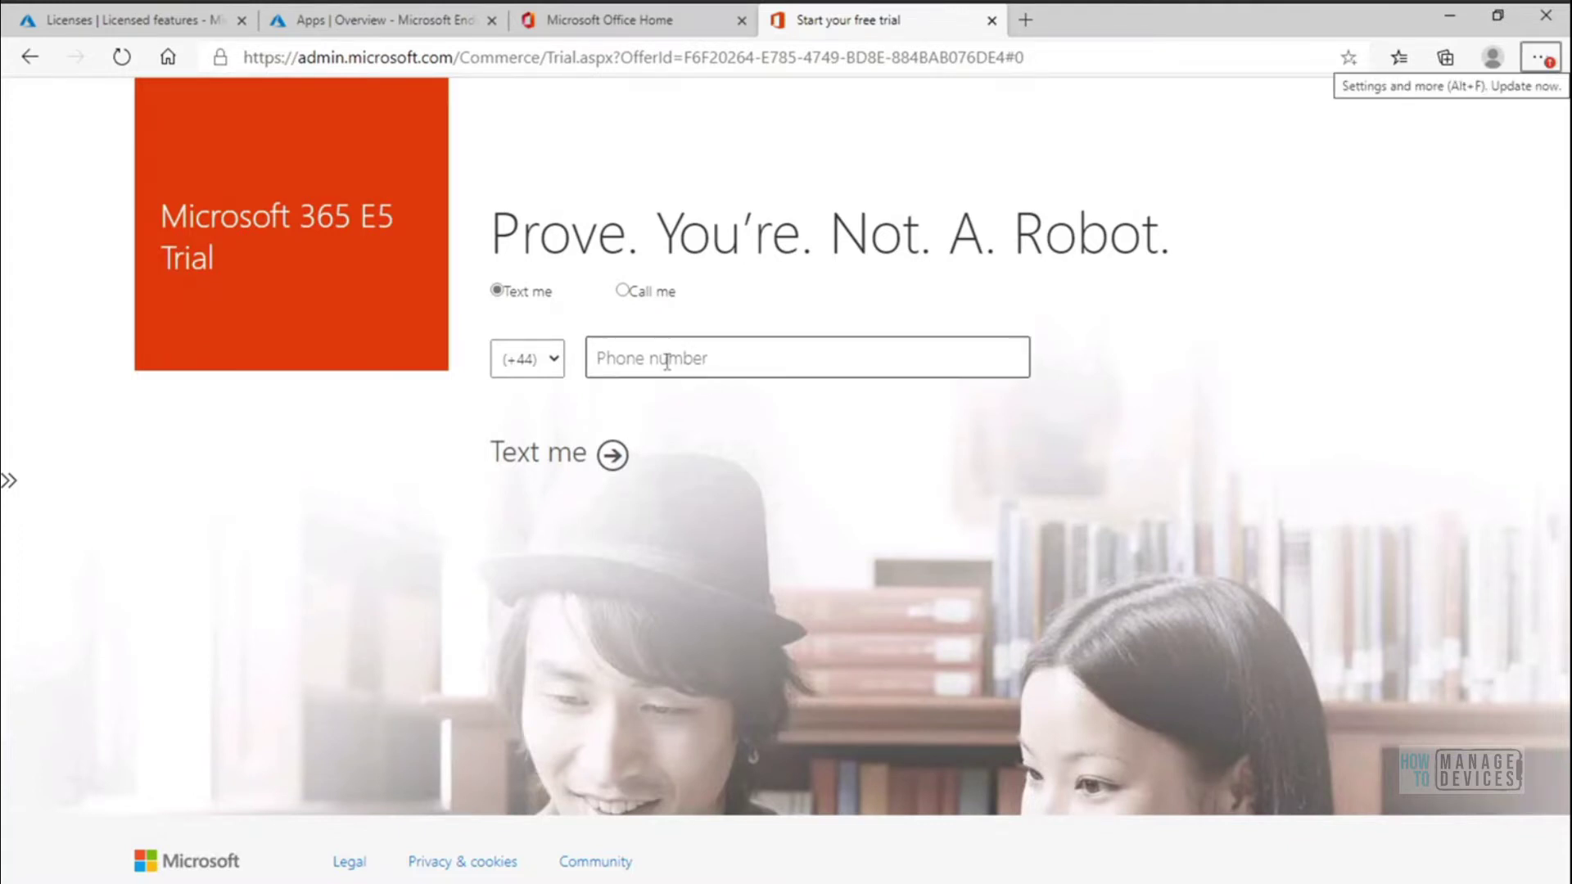
{"action": "left_click", "coordinate": [668, 363]}
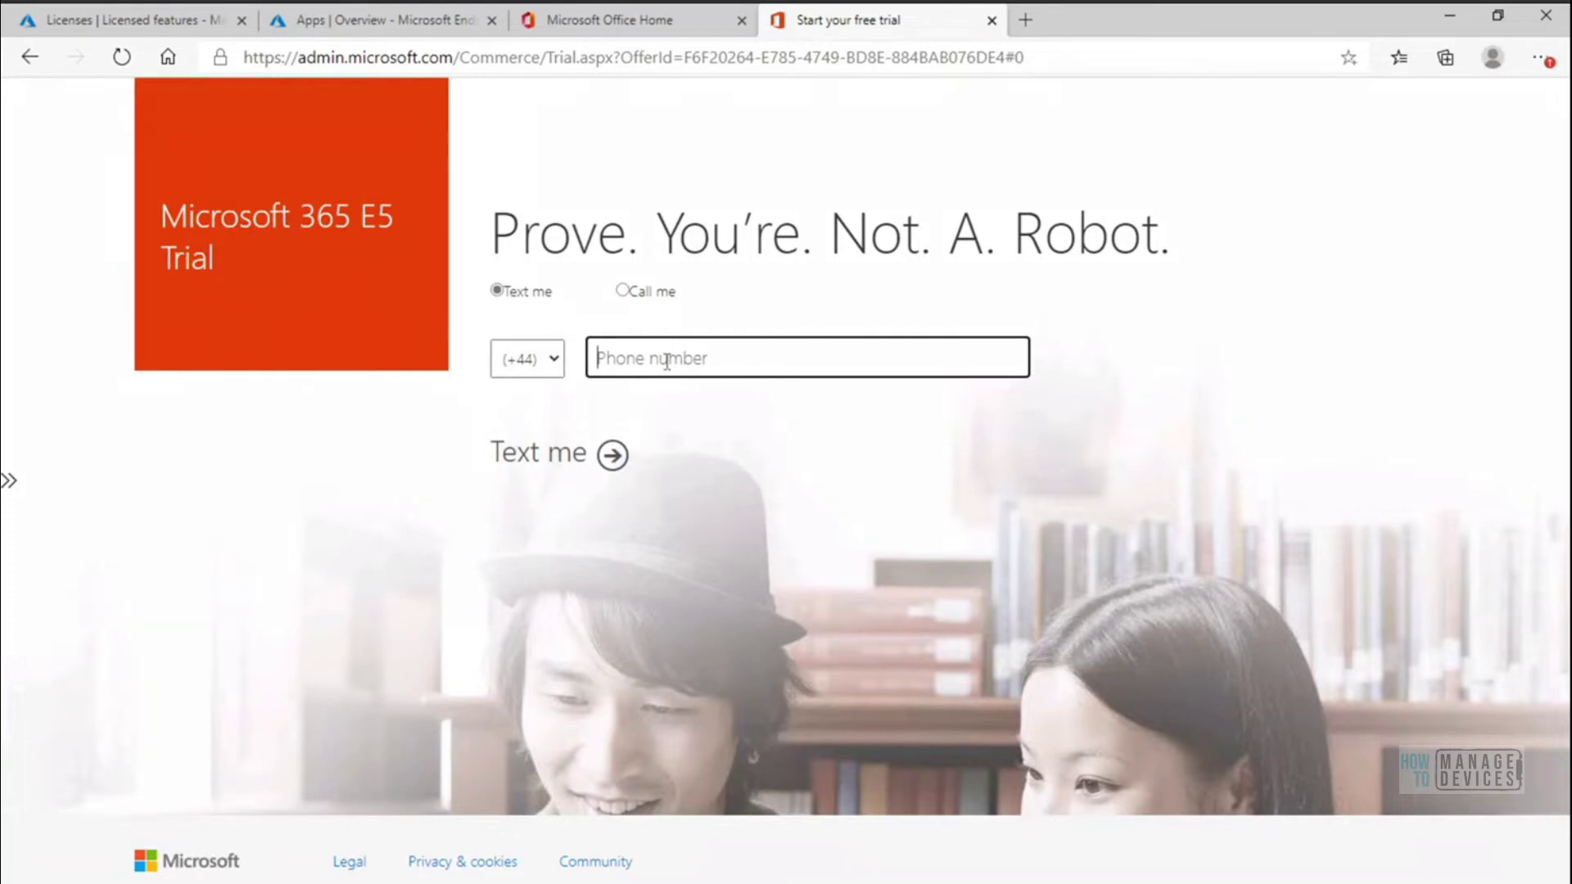
{"action": "type", "text": "74"}
{"action": "key", "text": "alt"}
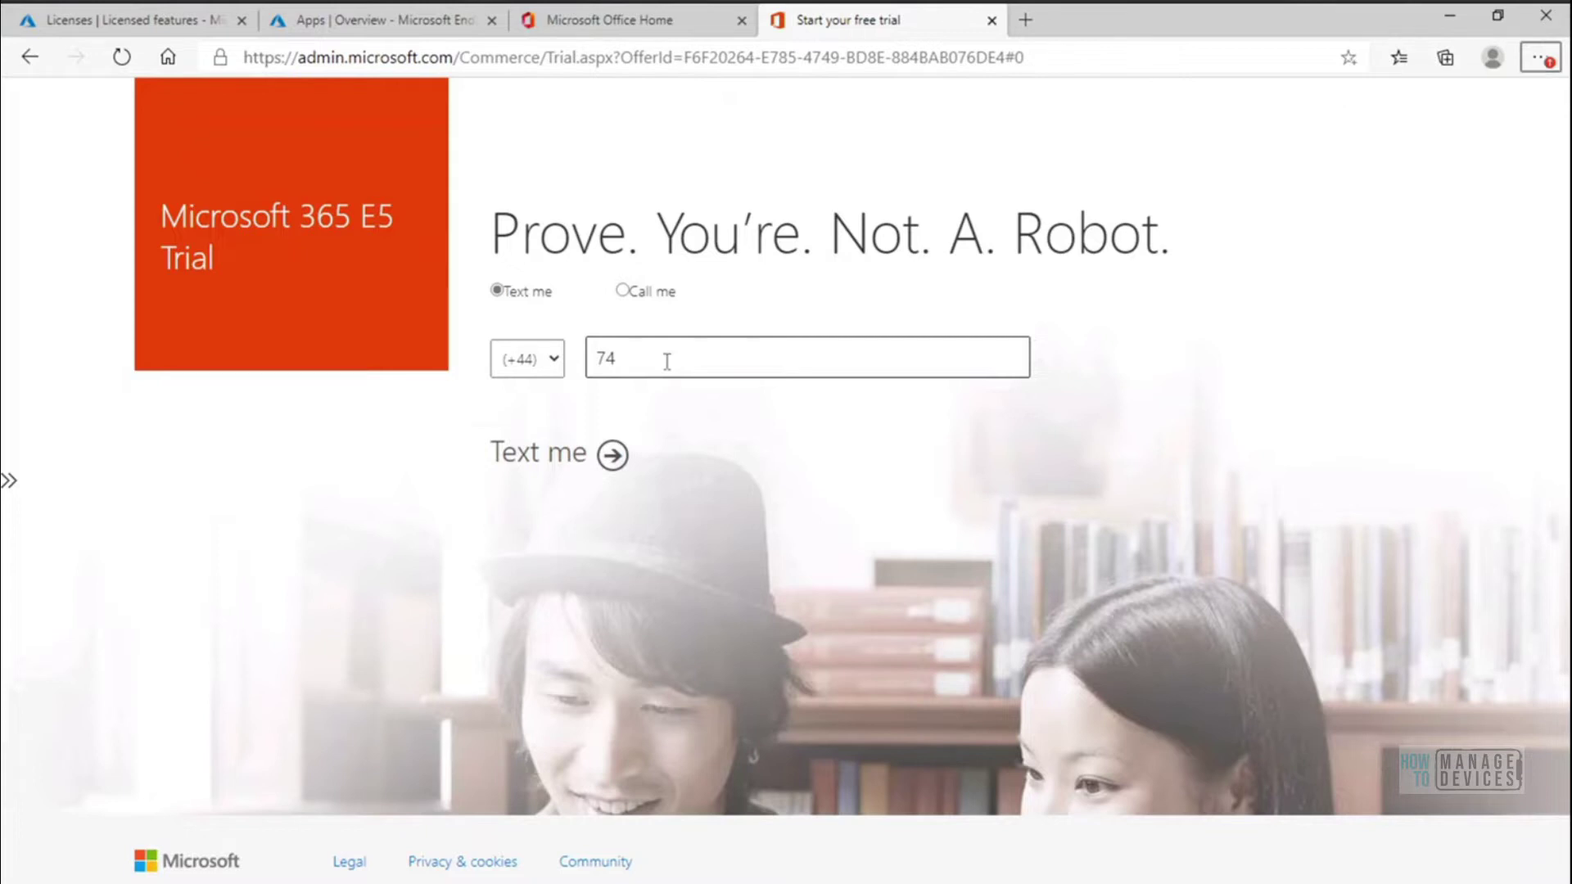
{"action": "left_click", "coordinate": [668, 361]}
{"action": "type", "text": "8"}
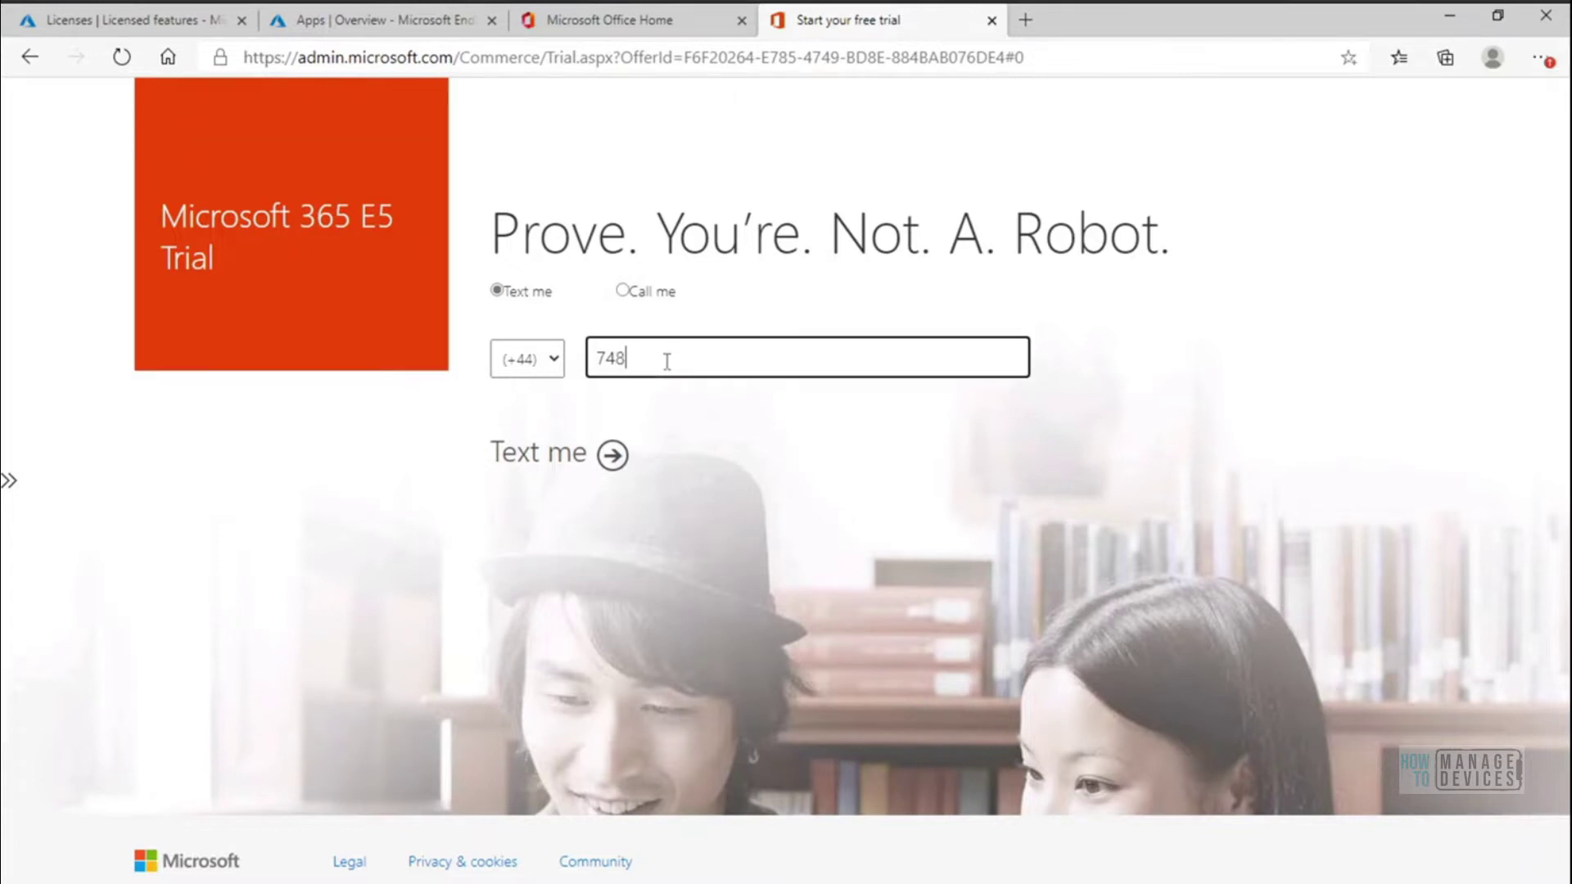
{"action": "type", "text": "4"}
{"action": "key", "text": "alt"}
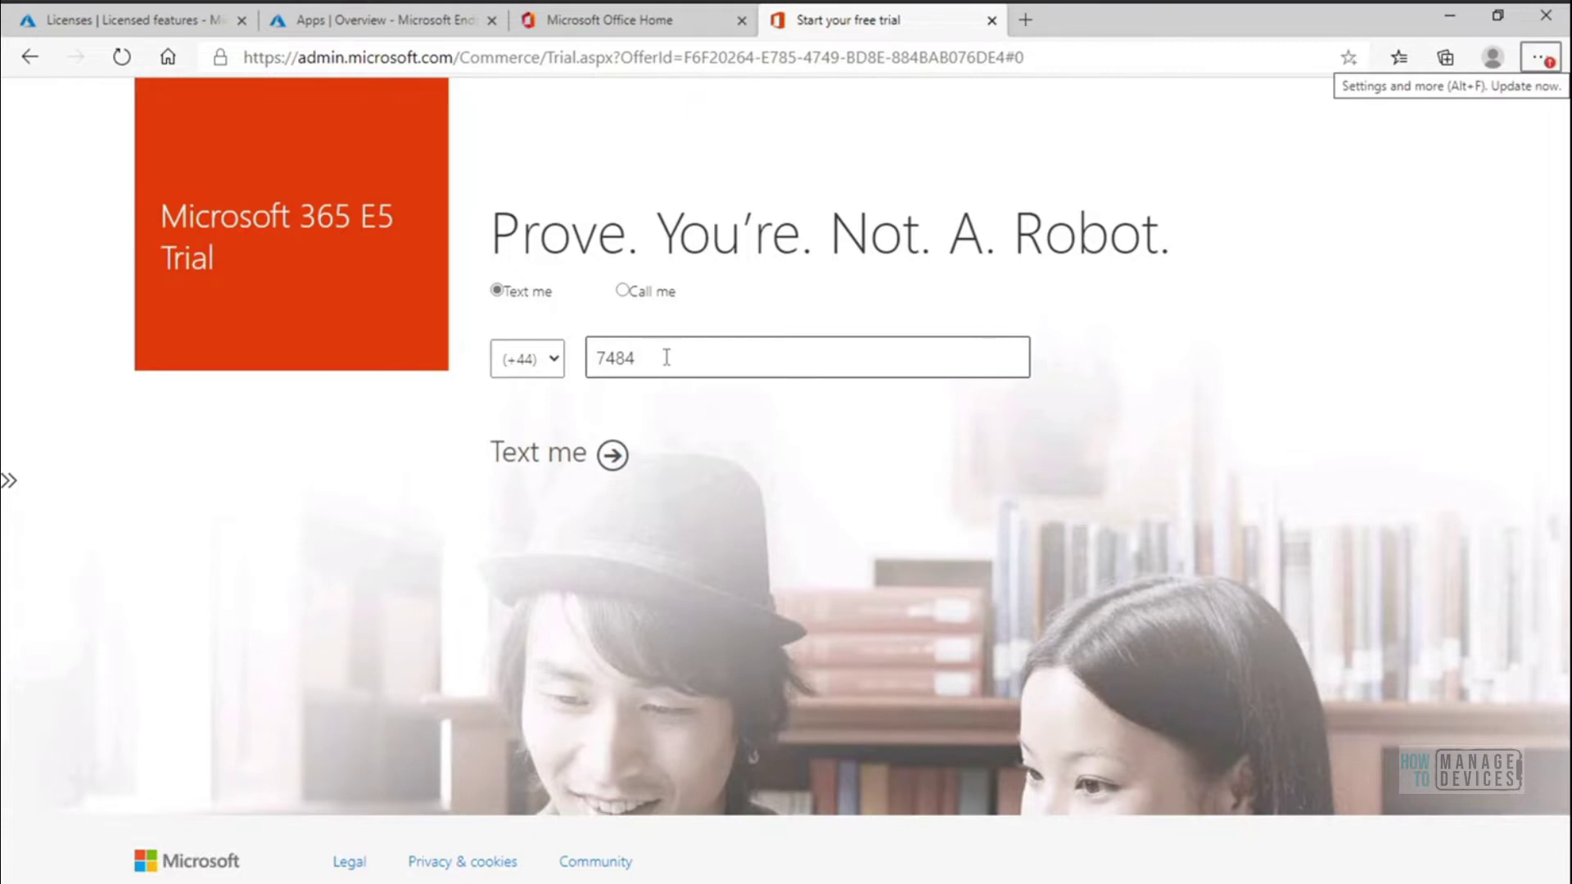
{"action": "left_click", "coordinate": [667, 358]}
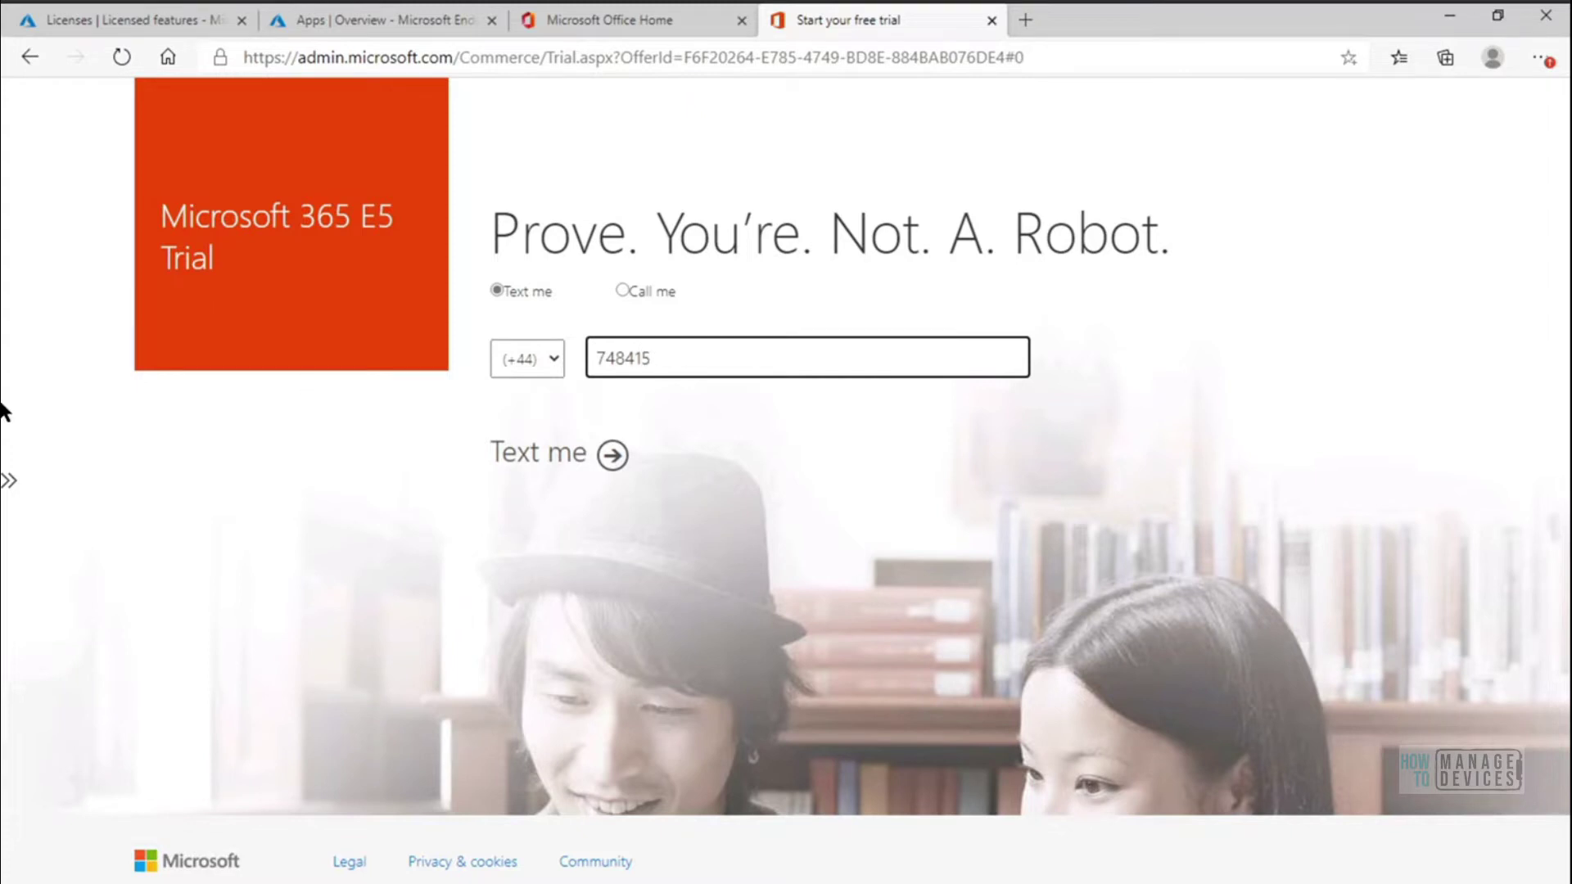
Paste the full phone number through the Bastion clipboard and request the verification text
{"action": "left_click", "coordinate": [8, 481]}
{"action": "left_click", "coordinate": [83, 445]}
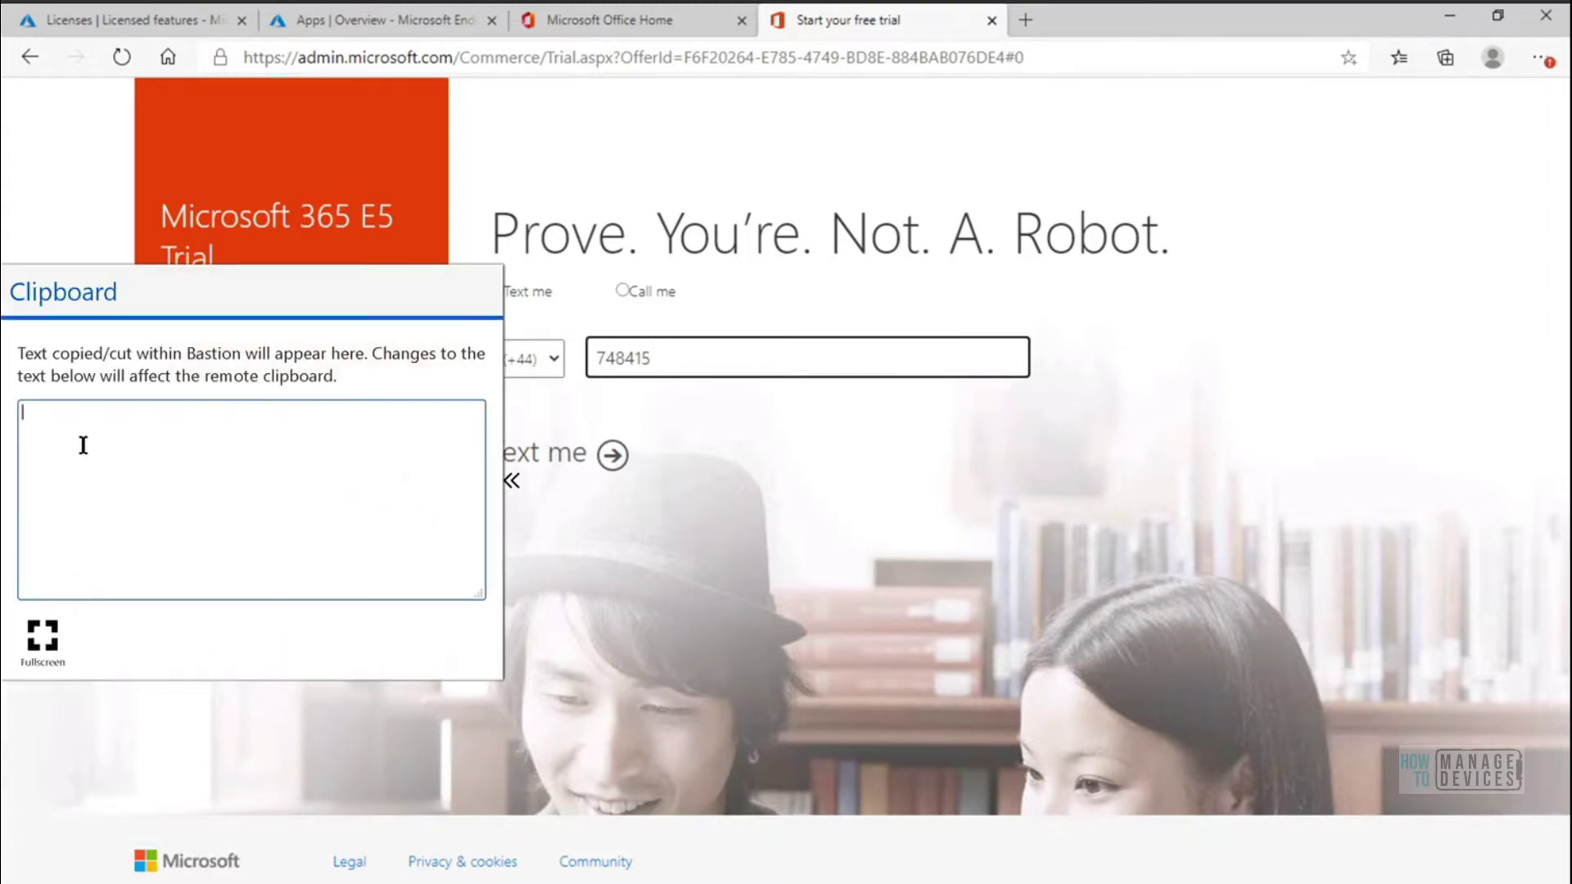
{"action": "key", "text": "ctrl+v"}
{"action": "left_click_drag", "start_coordinate": [127, 418], "coordinate": [2, 407]}
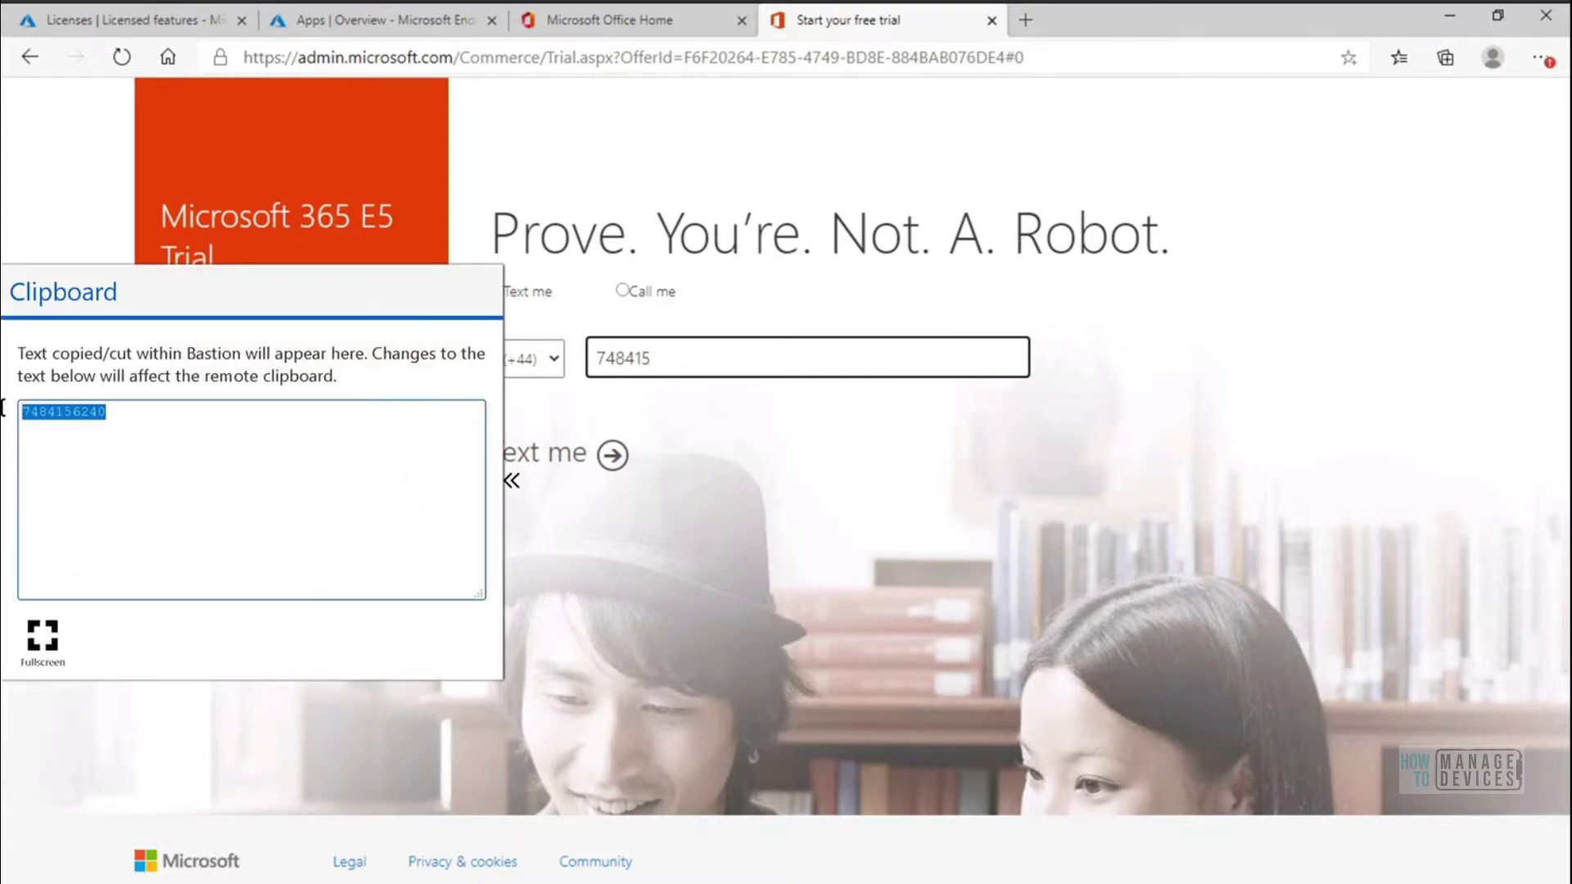
{"action": "left_click", "coordinate": [677, 354]}
{"action": "left_click_drag", "start_coordinate": [677, 358], "coordinate": [579, 362]}
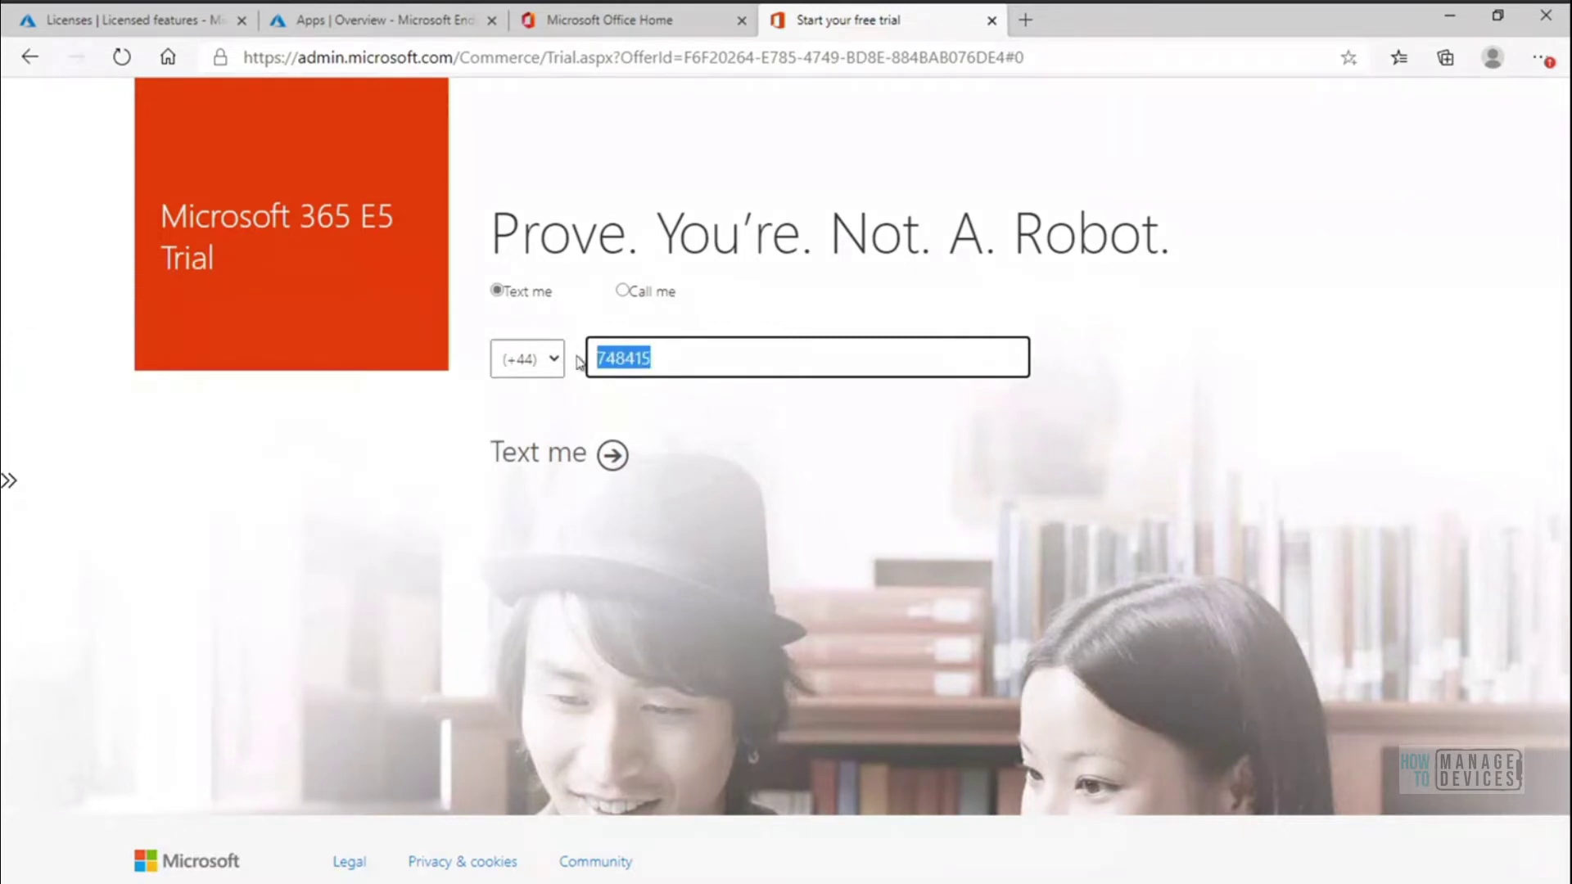
{"action": "key", "text": "ctrl+v"}
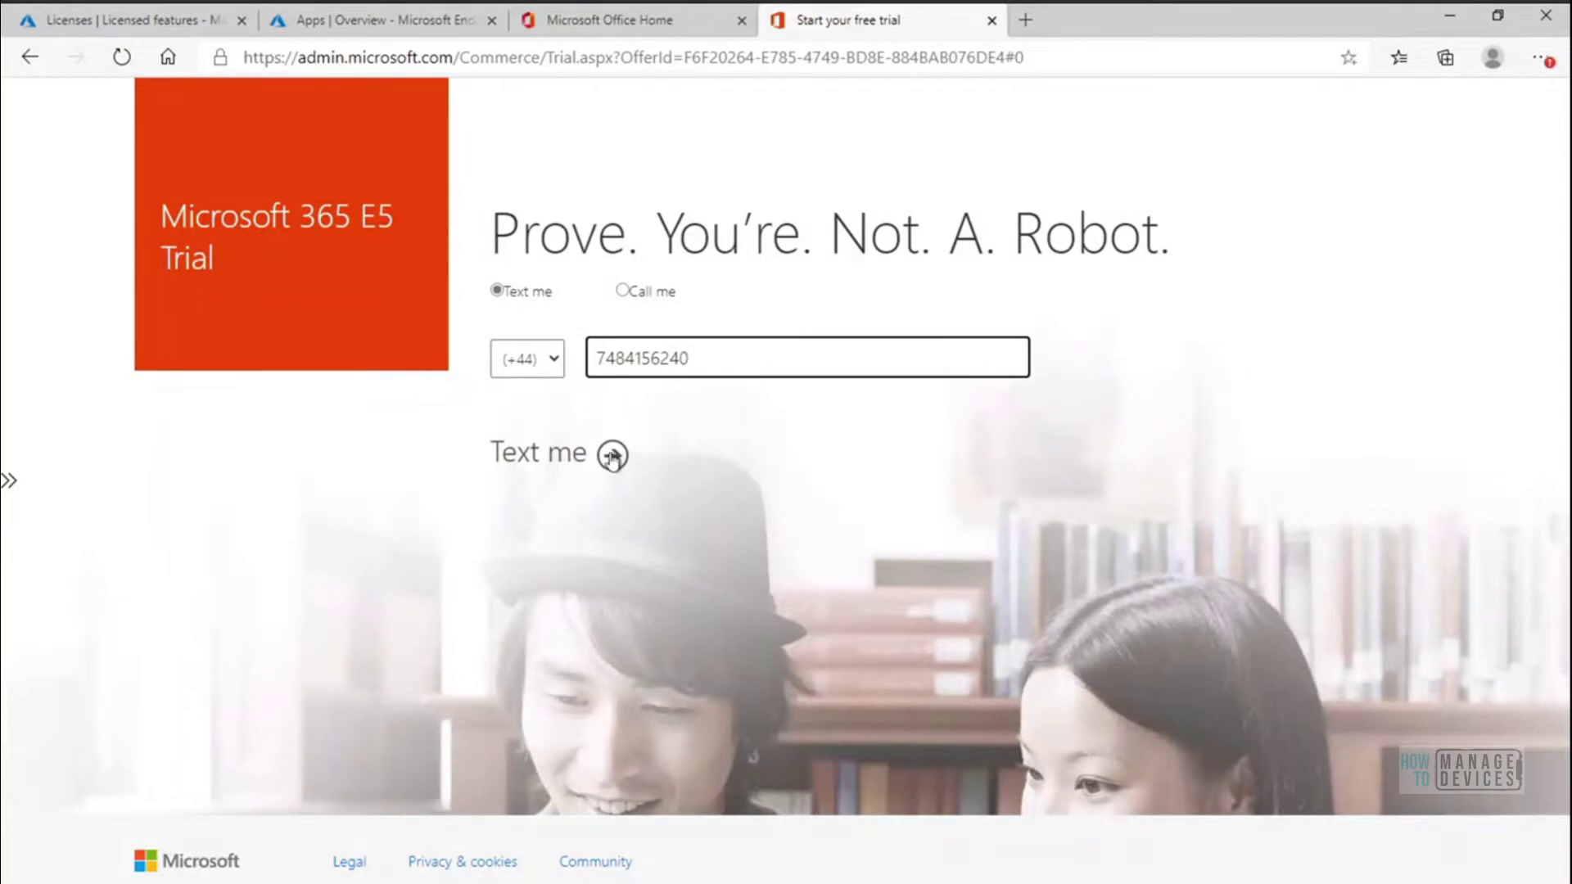
{"action": "left_click", "coordinate": [612, 456]}
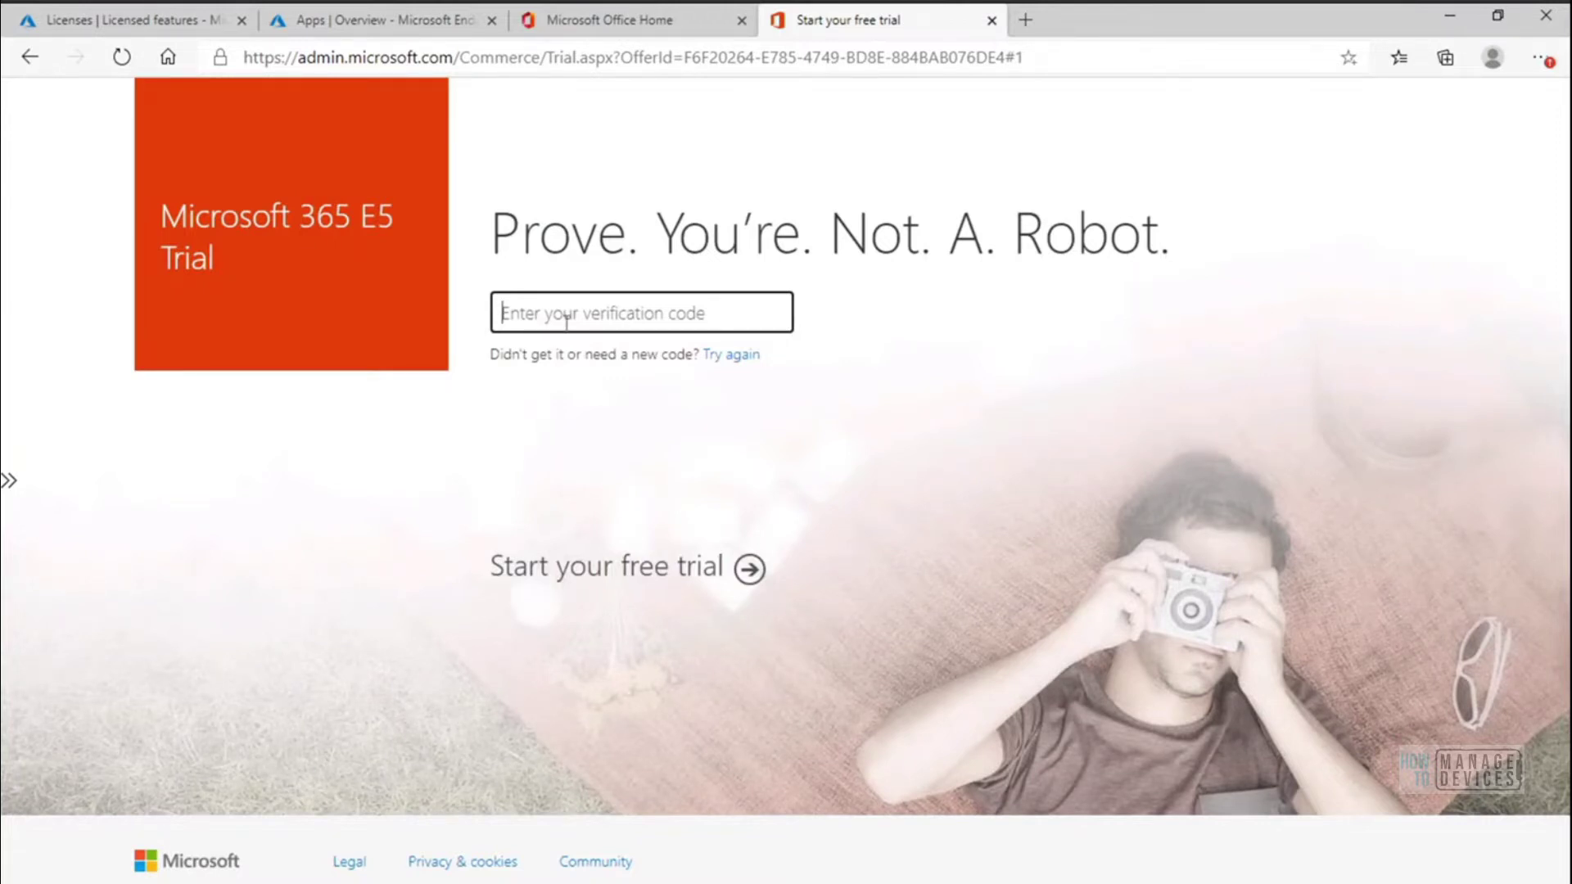
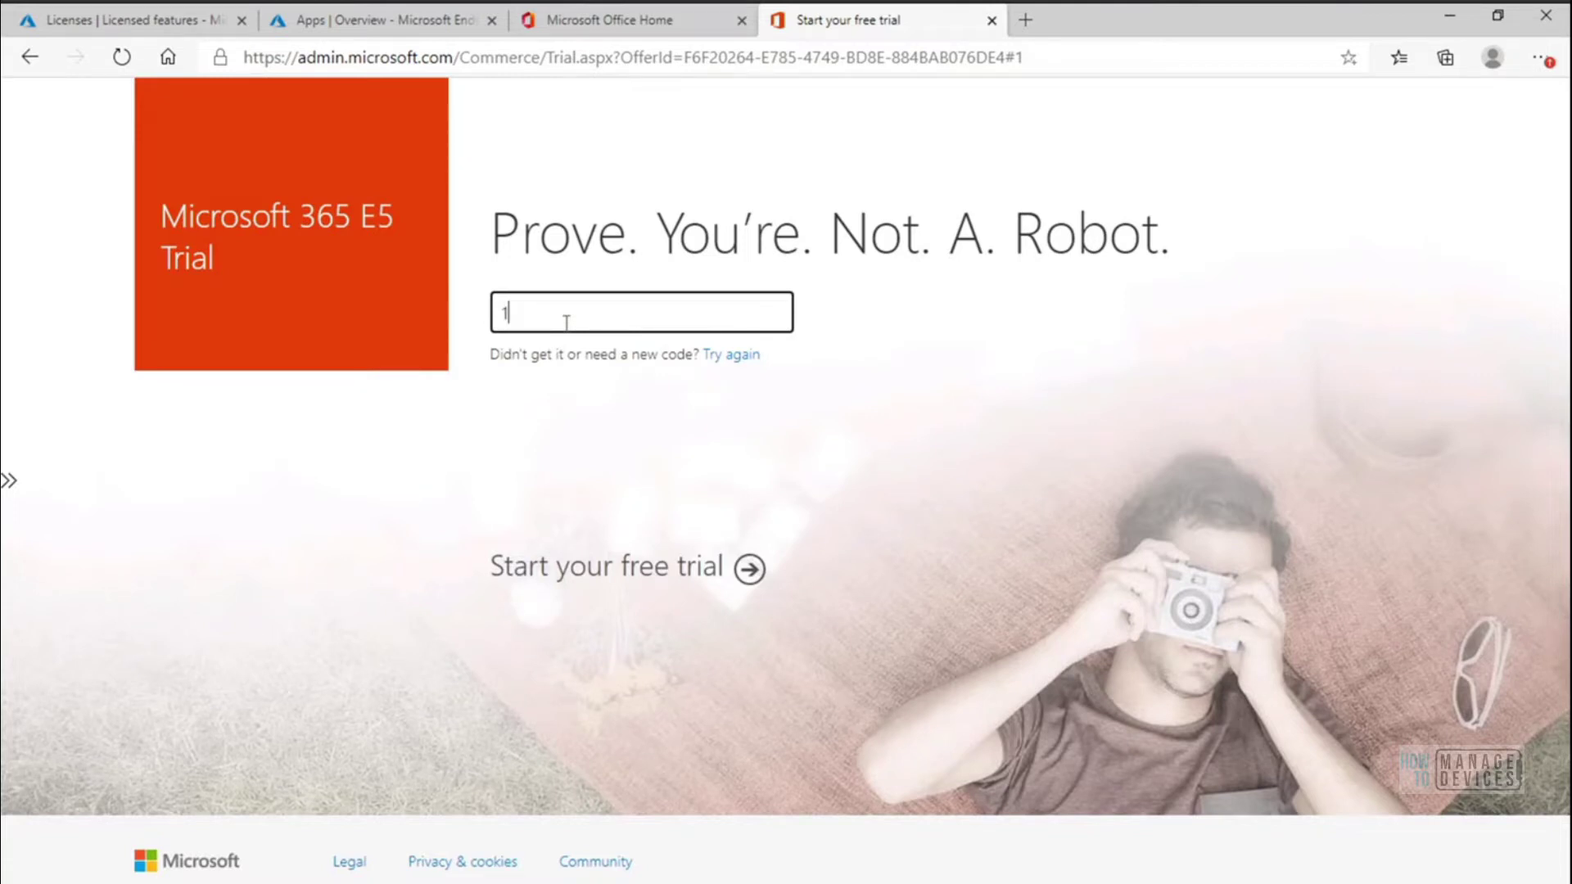
Enter the texted verification code and submit it to start the E5 free trial
{"action": "left_click", "coordinate": [749, 571]}
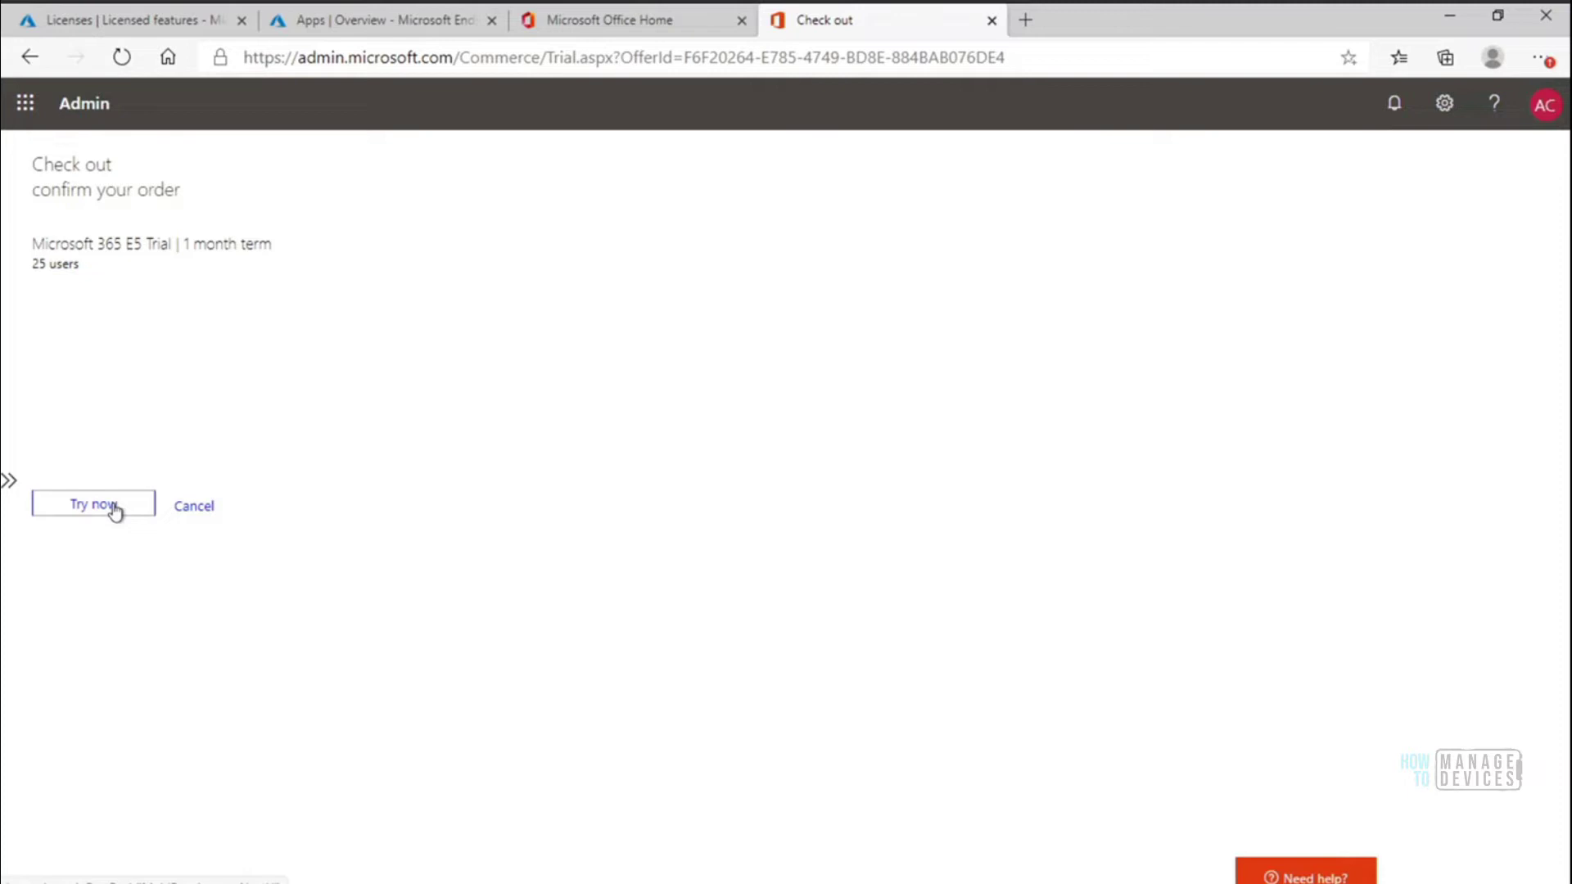
Confirm the 1-month, 25-user Microsoft 365 E5 Trial order and continue past the receipt
{"action": "left_click", "coordinate": [117, 507]}
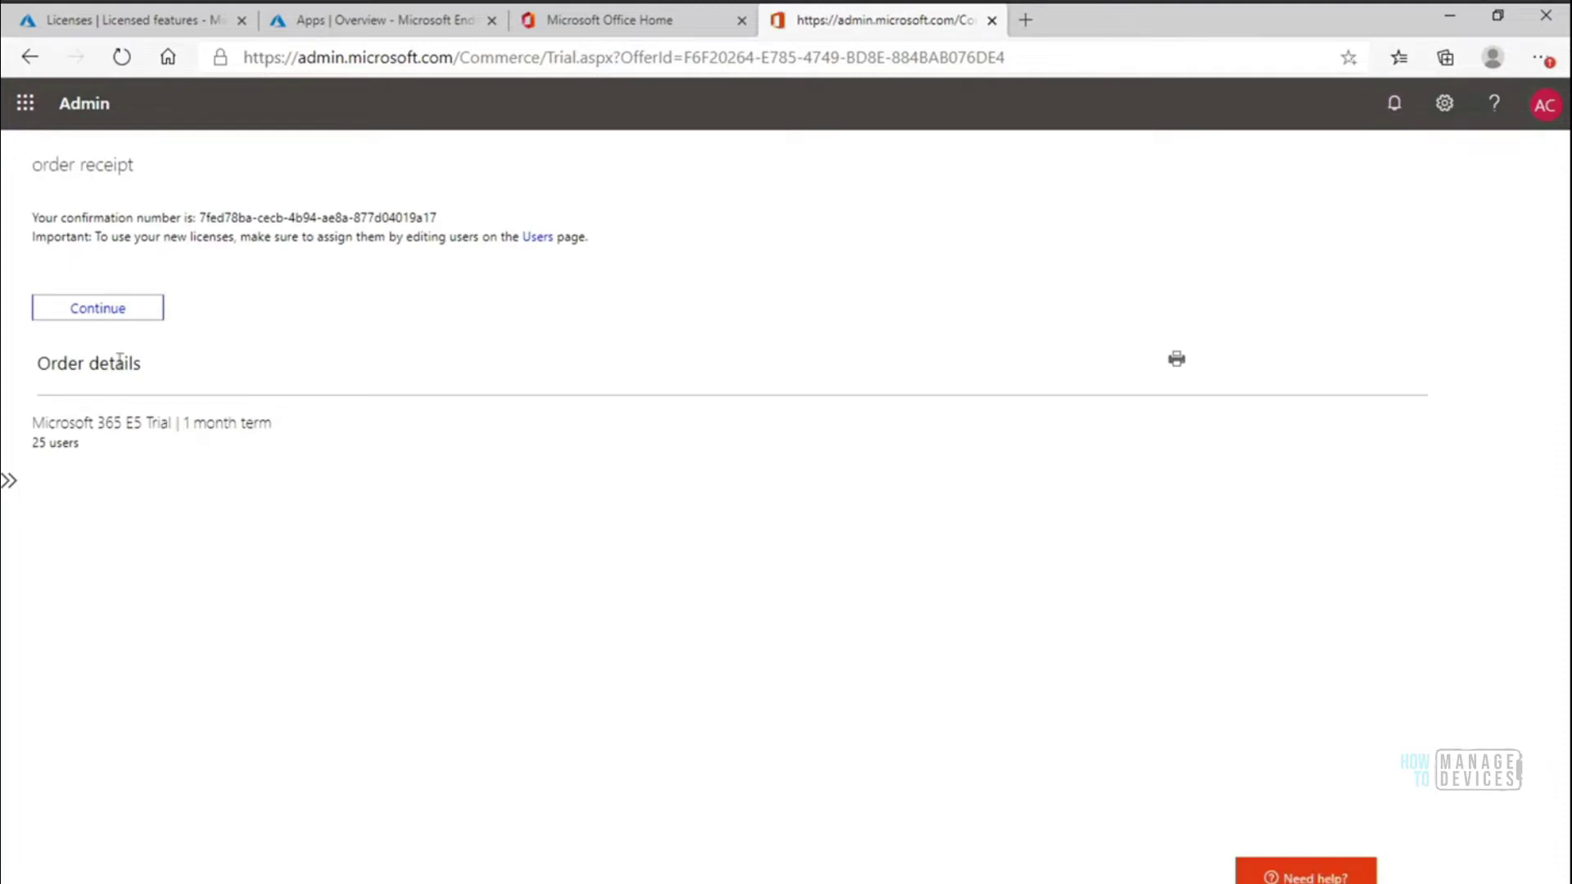
{"action": "left_click", "coordinate": [115, 308]}
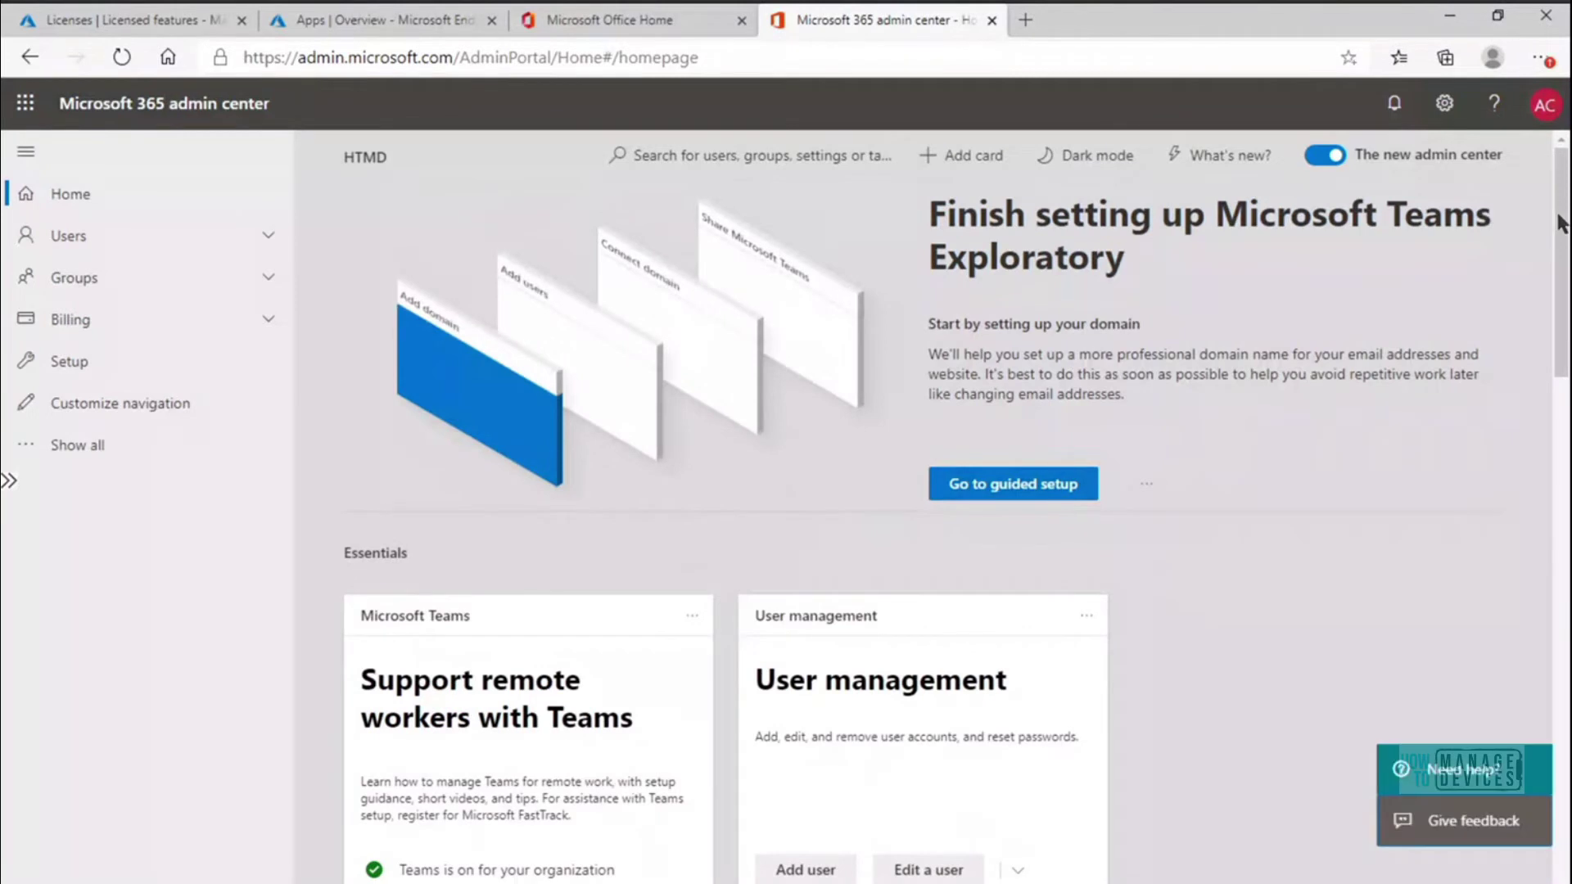
{"action": "left_click_drag", "start_coordinate": [1560, 223], "coordinate": [1561, 344]}
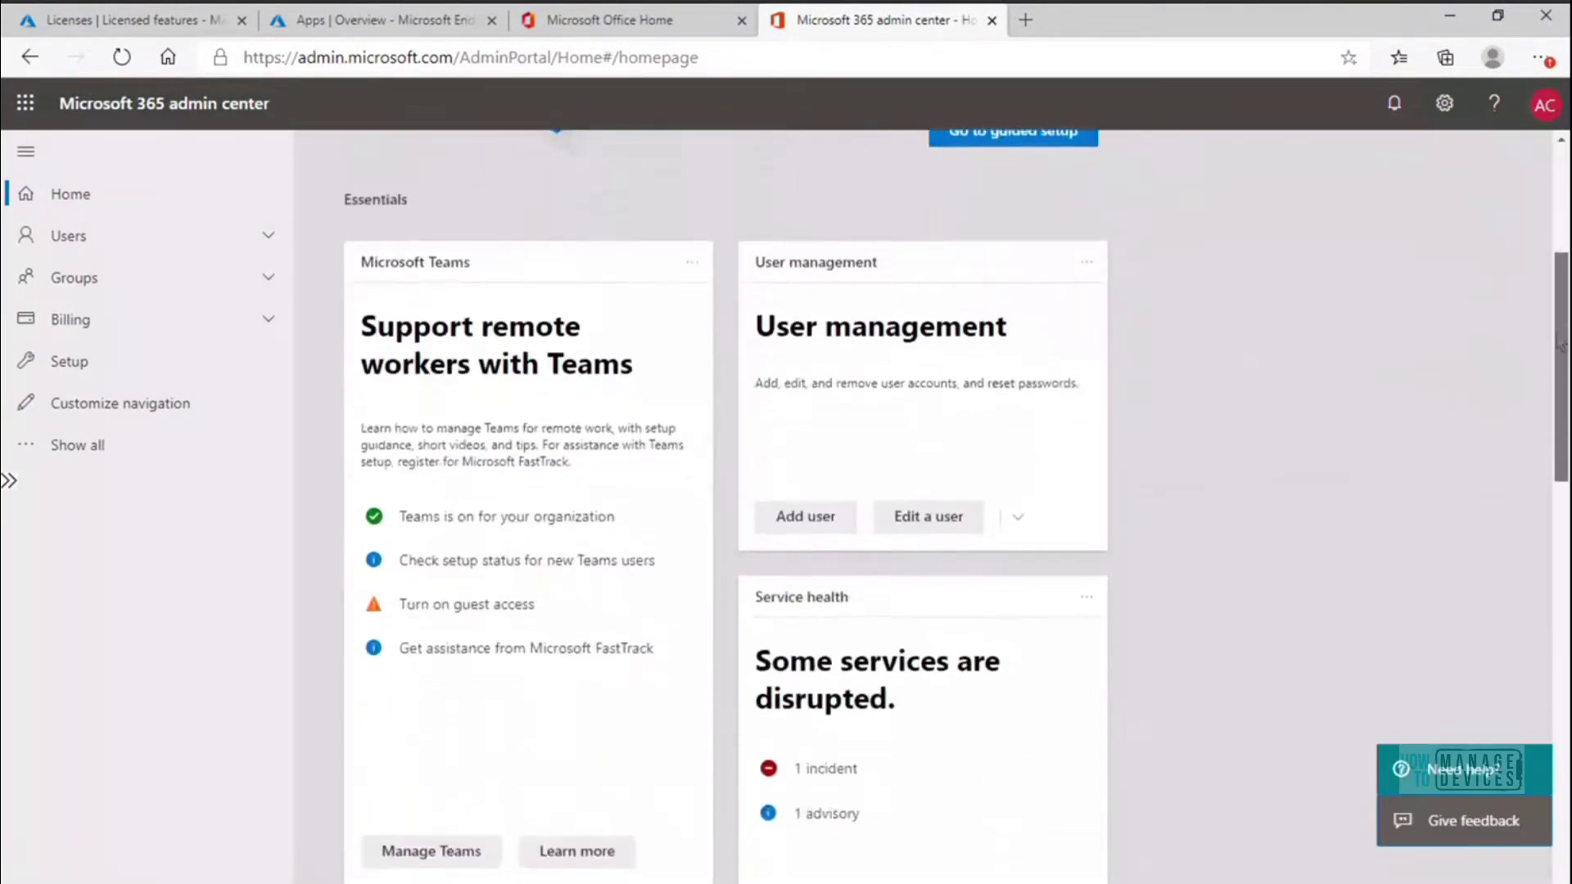
Open Billing > Licenses, showing Microsoft 365 E5 with 25 available and none assigned
{"action": "scroll", "coordinate": [1562, 328], "scroll_direction": "down", "scroll_amount": 3}
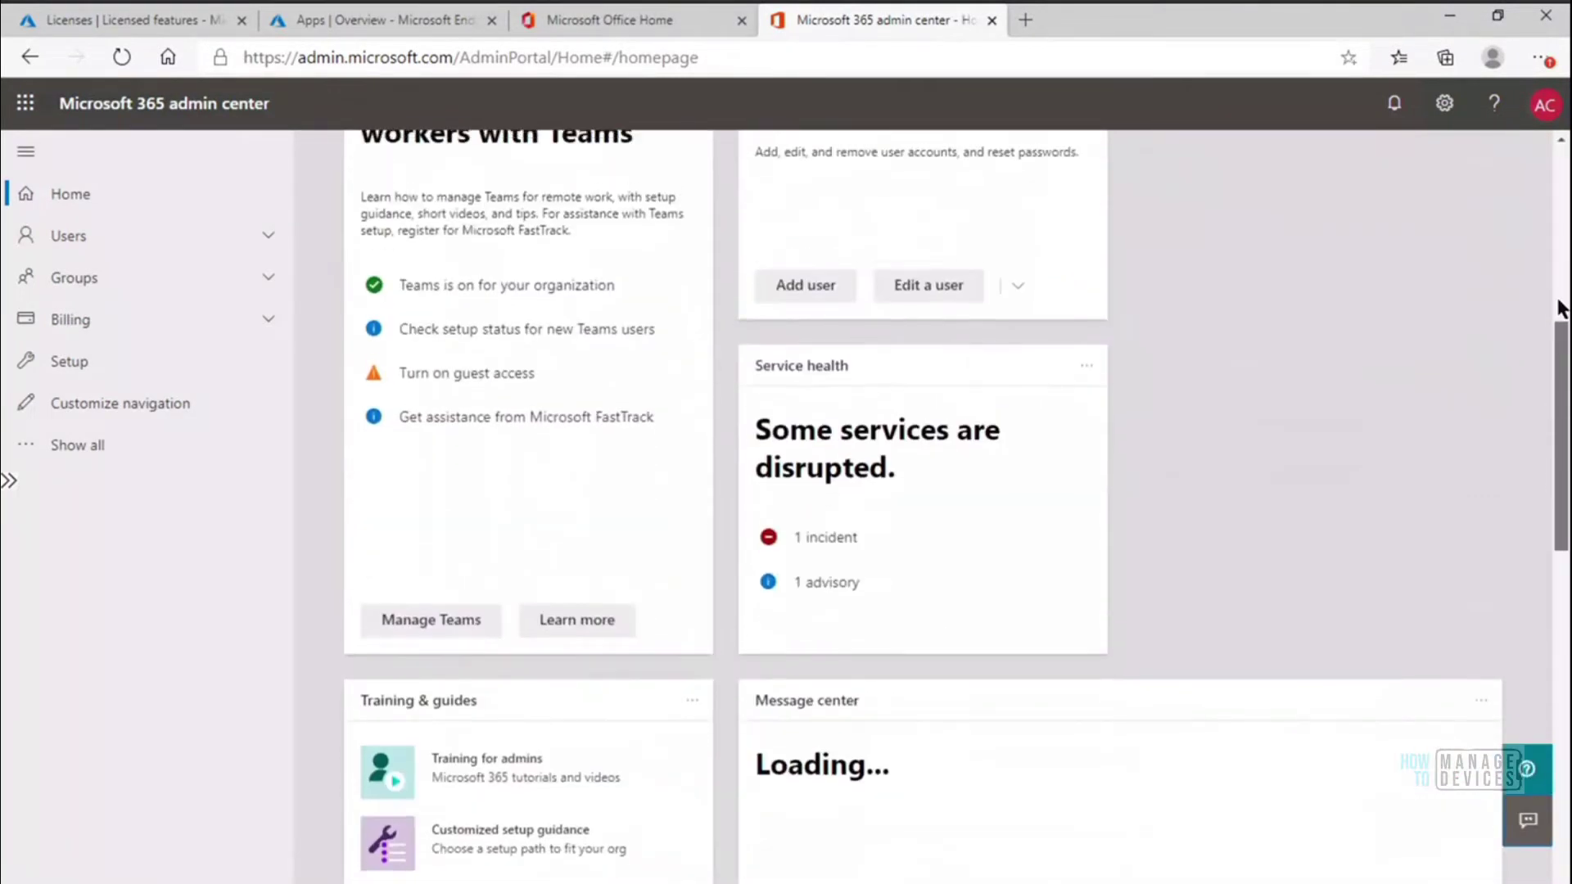
{"action": "scroll", "coordinate": [1561, 310], "scroll_direction": "up", "scroll_amount": 7}
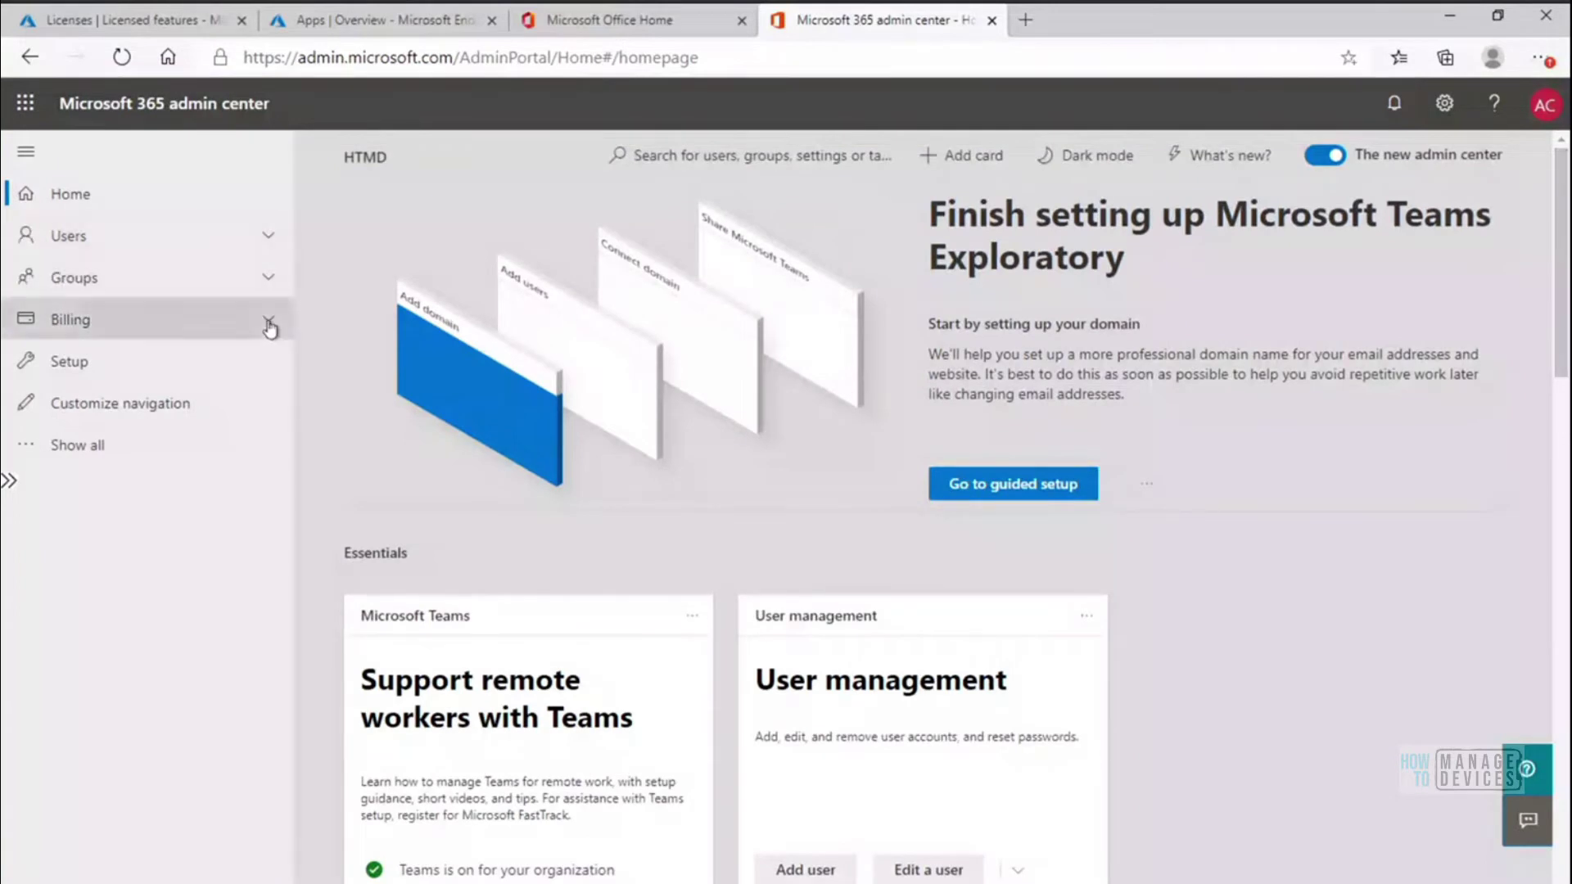
{"action": "left_click", "coordinate": [268, 324]}
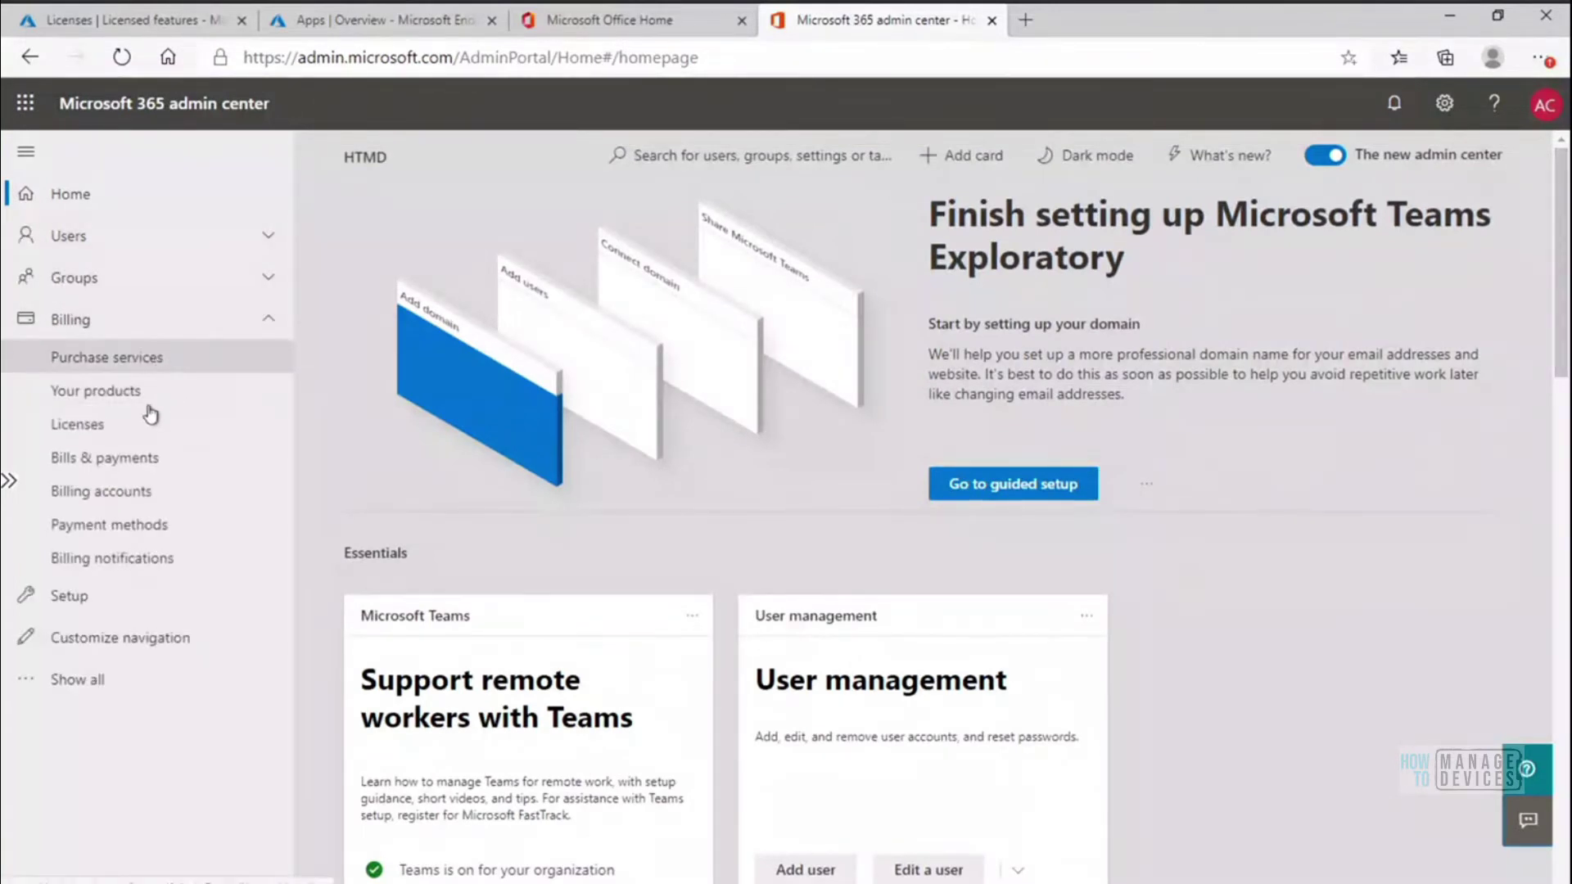
{"action": "left_click", "coordinate": [131, 430]}
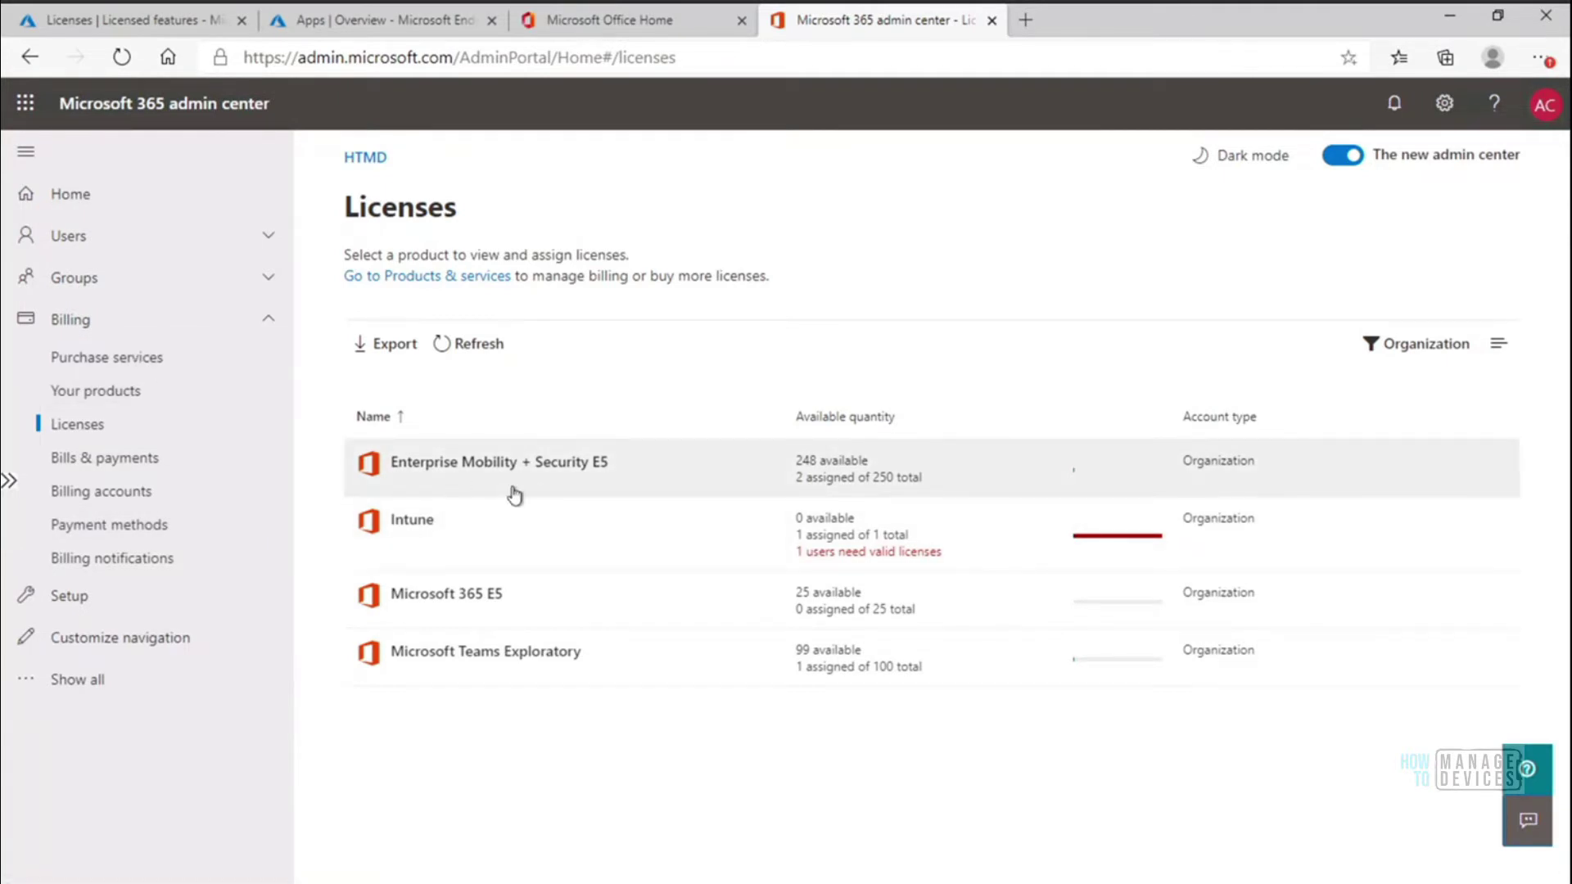
Open Enterprise Mobility + Security E5's purchases: 248 of 250 licenses available, expiring 7/20/20
{"action": "left_click", "coordinate": [494, 469]}
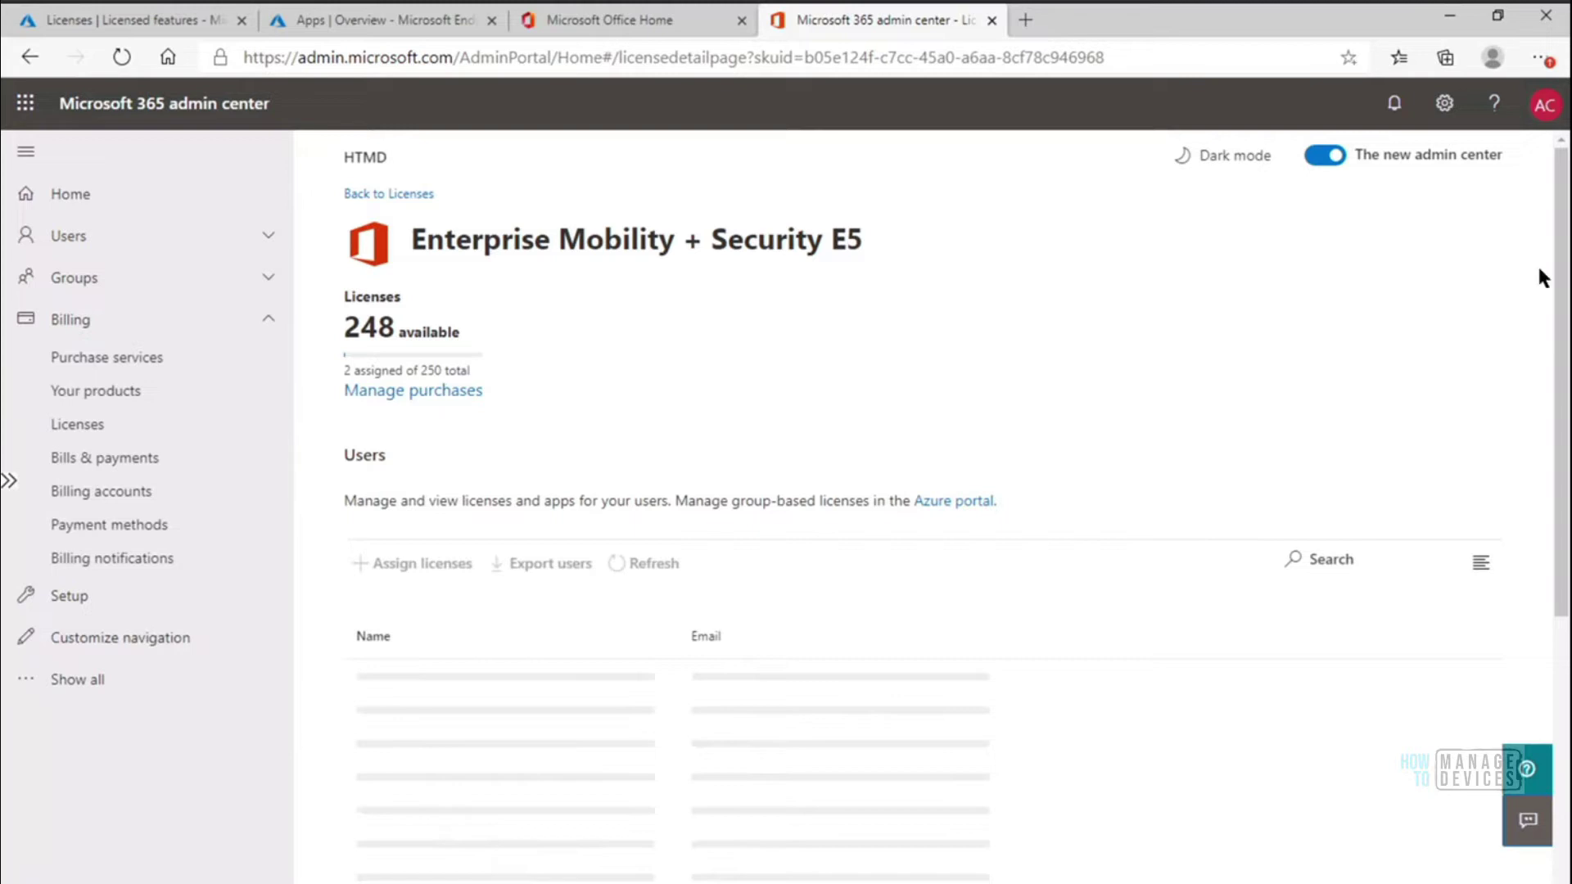
{"action": "left_click_drag", "start_coordinate": [1563, 276], "coordinate": [1556, 570]}
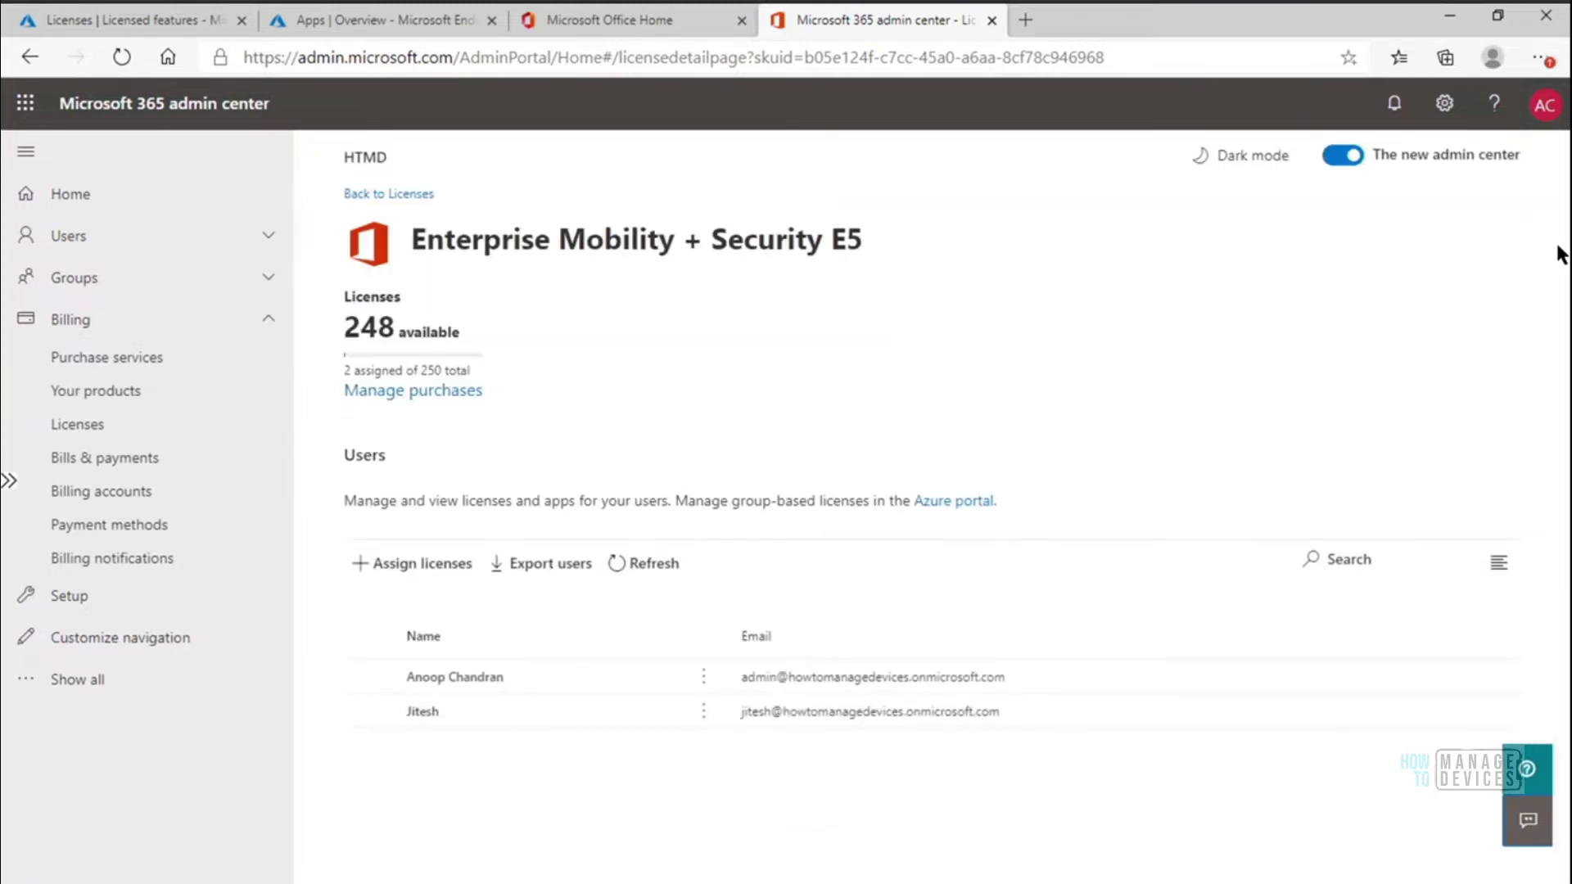
{"action": "left_click", "coordinate": [410, 393]}
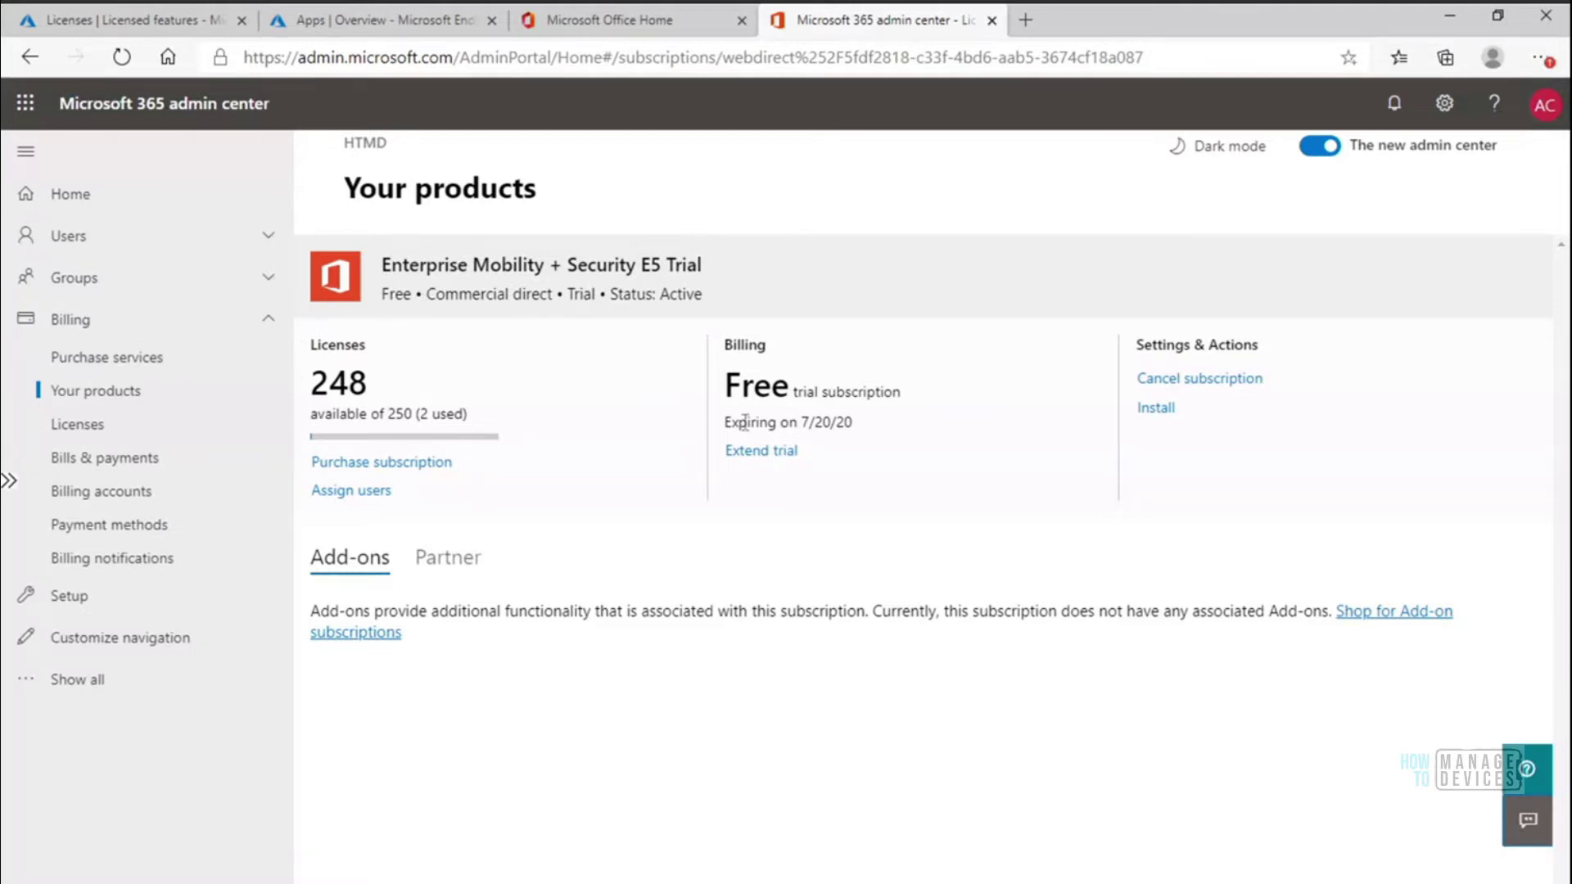
Note the 7/20/20 expiry date and bring up the Extend trial offer for the E5 subscription
{"action": "left_click_drag", "start_coordinate": [726, 429], "coordinate": [861, 429]}
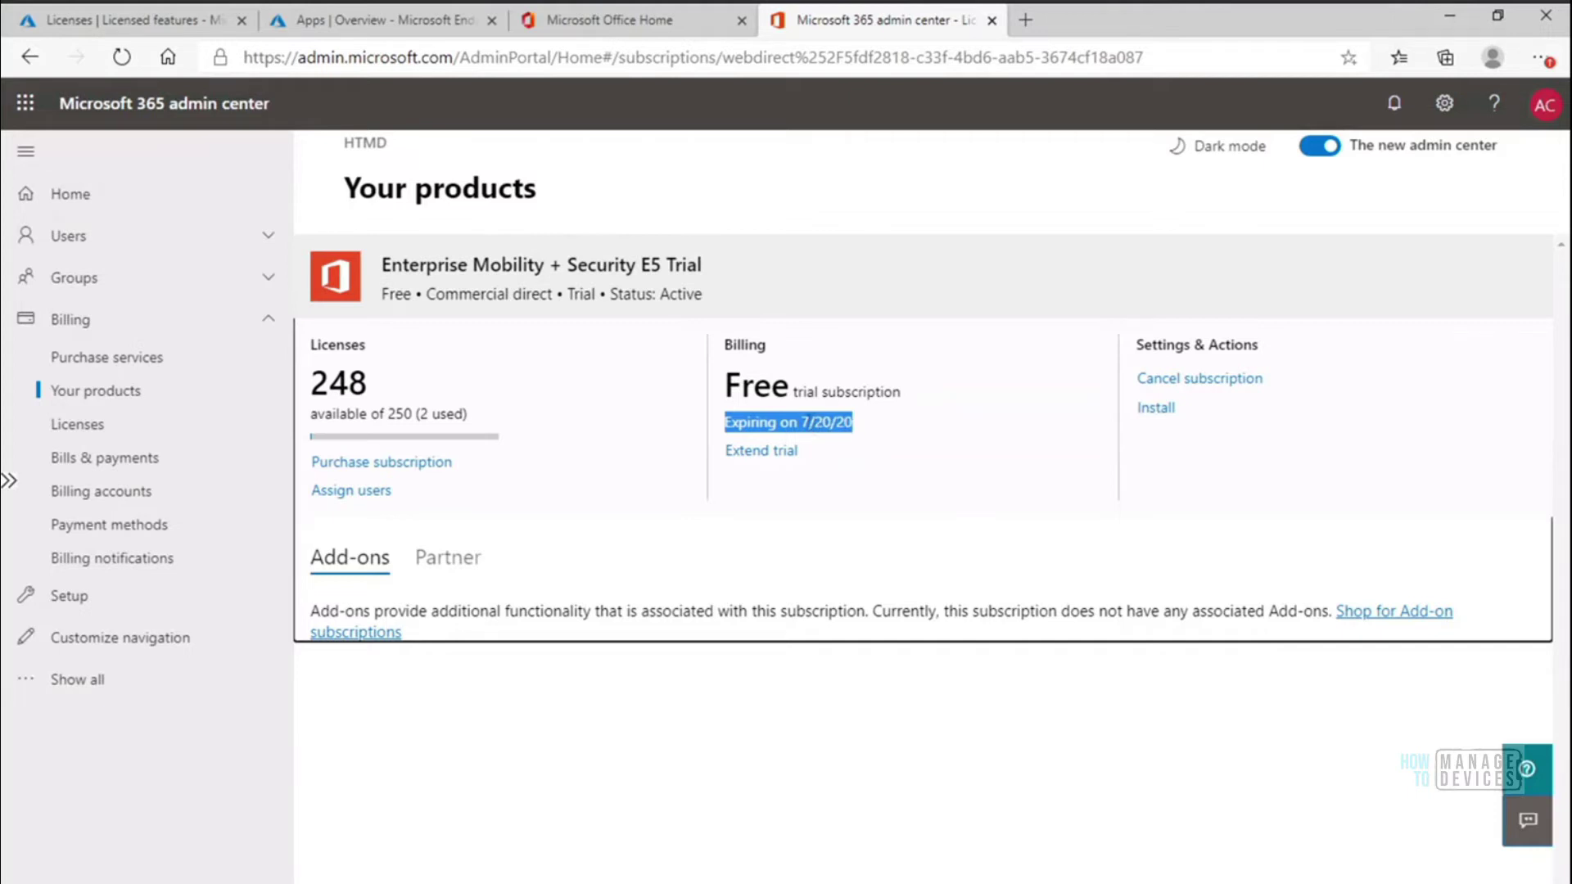
{"action": "left_click", "coordinate": [863, 432]}
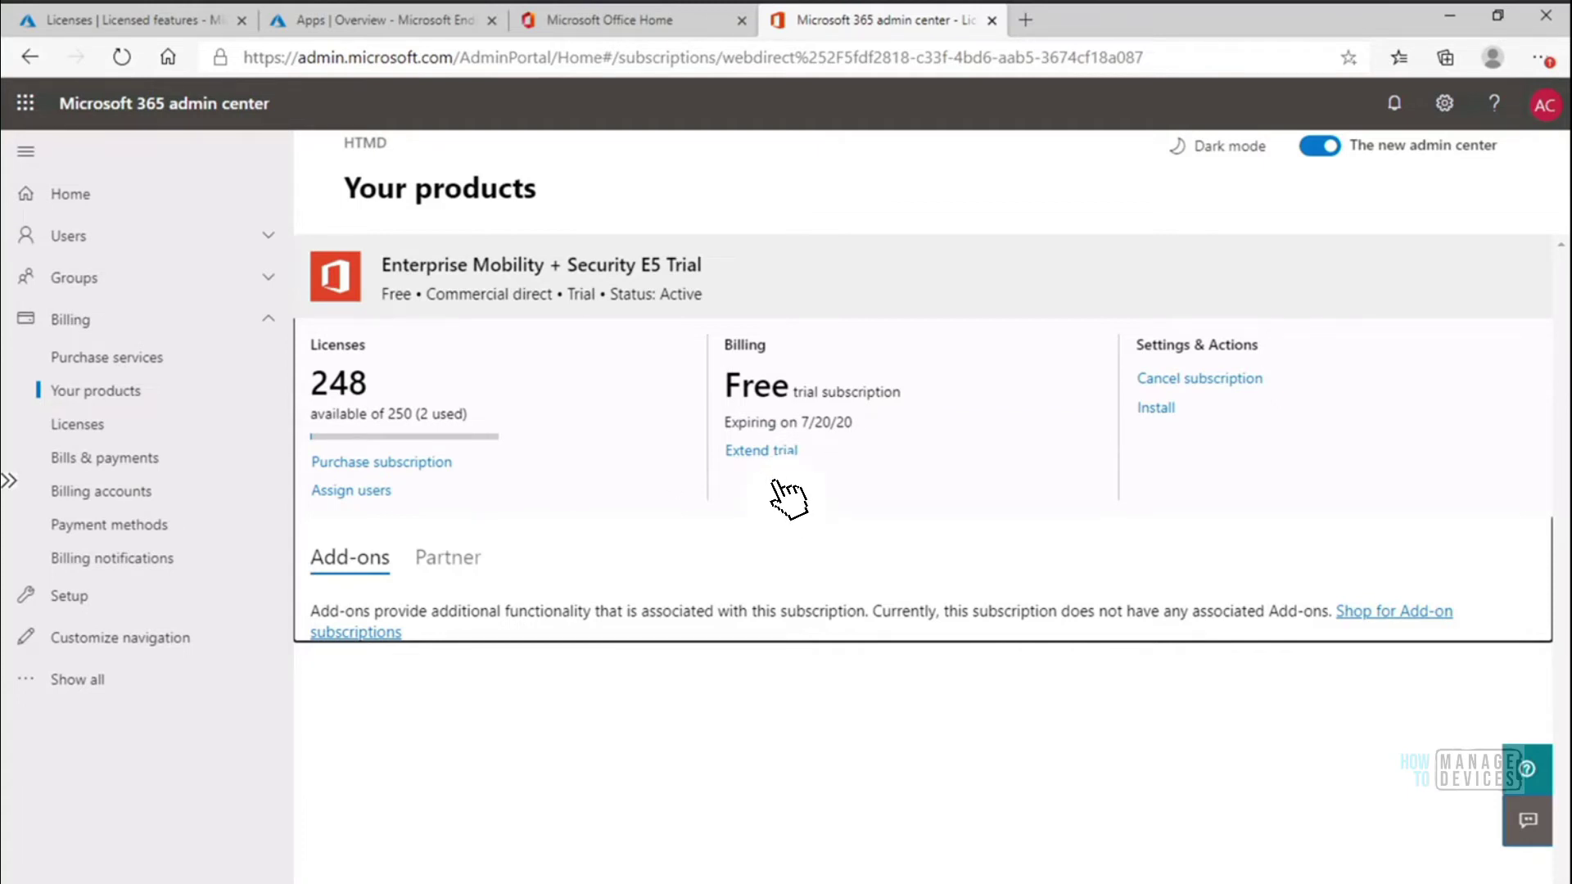
{"action": "left_click", "coordinate": [778, 452]}
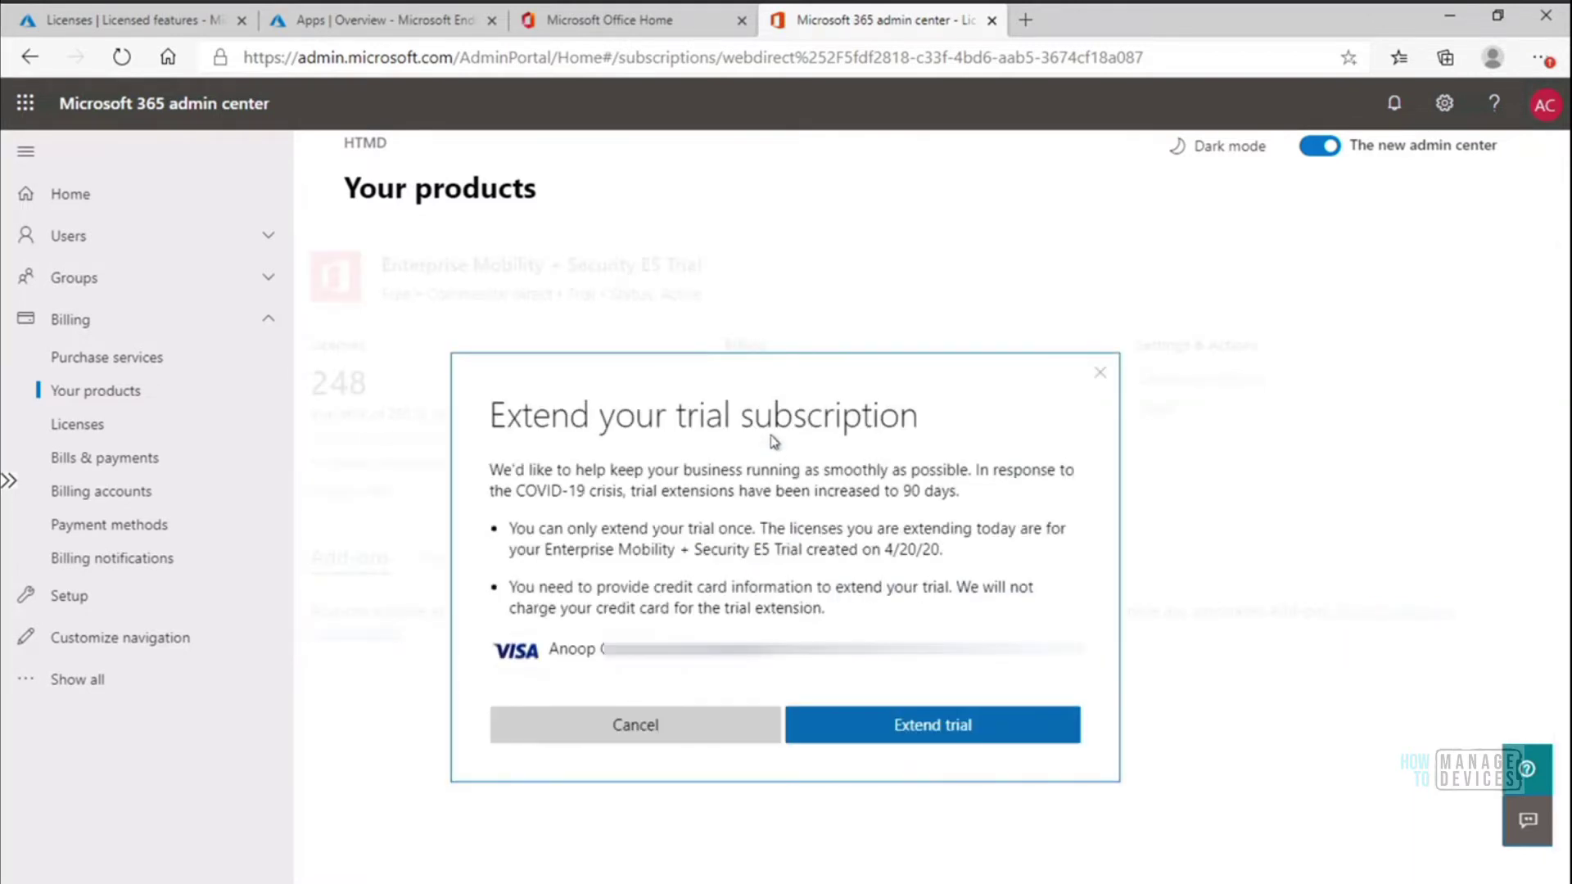
Extend the Enterprise Mobility + Security E5 trial and check its new 10/19/20 expiry date
{"action": "left_click", "coordinate": [855, 725]}
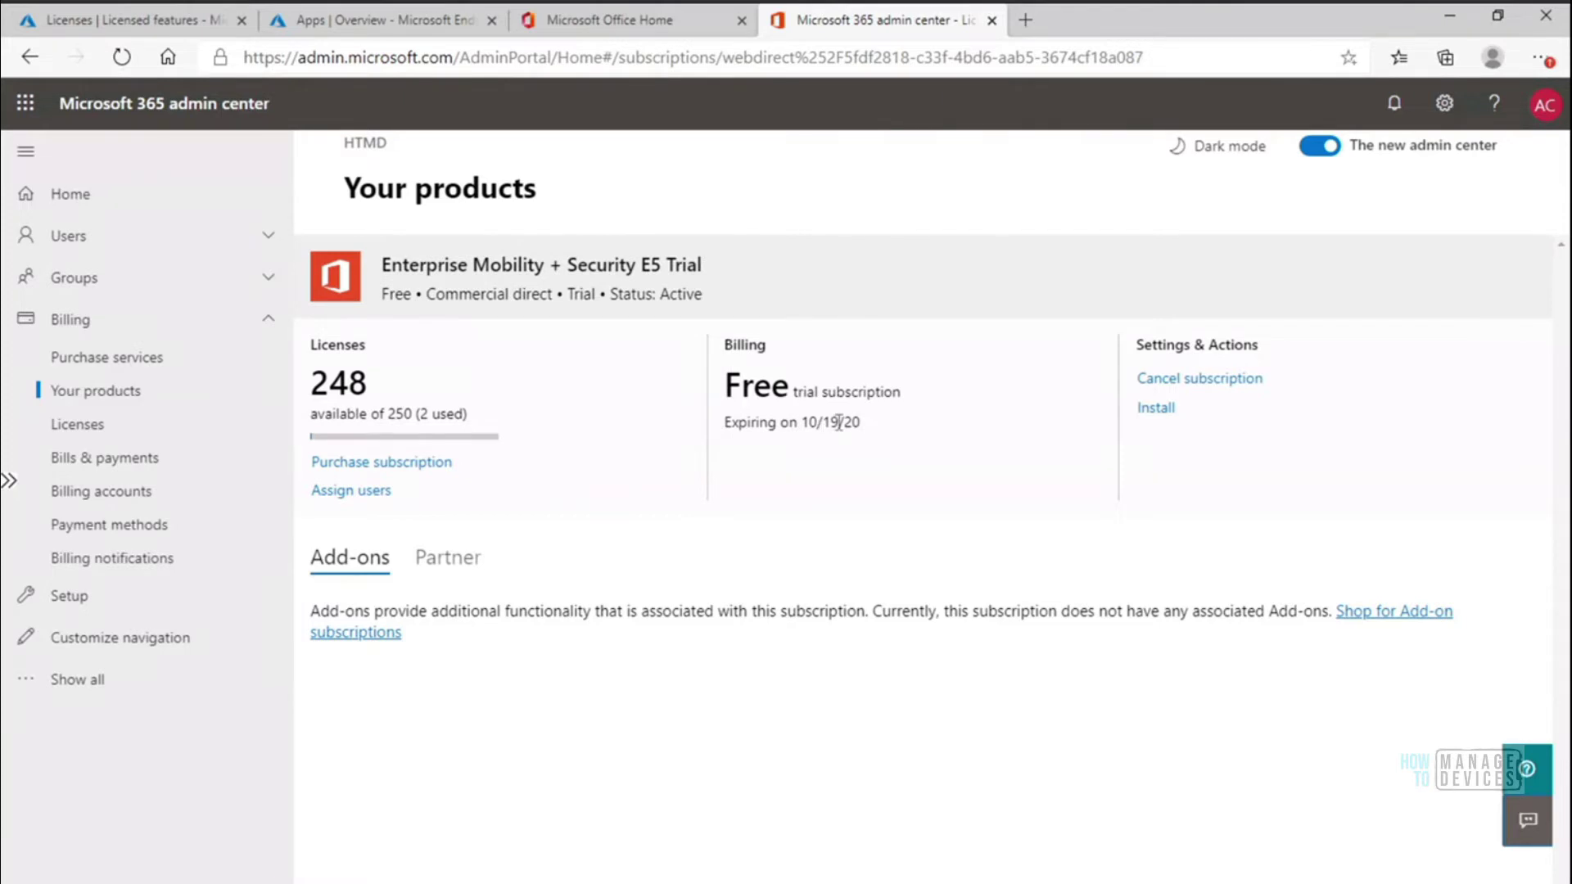
{"action": "left_click_drag", "start_coordinate": [839, 422], "coordinate": [721, 423]}
{"action": "left_click", "coordinate": [885, 433]}
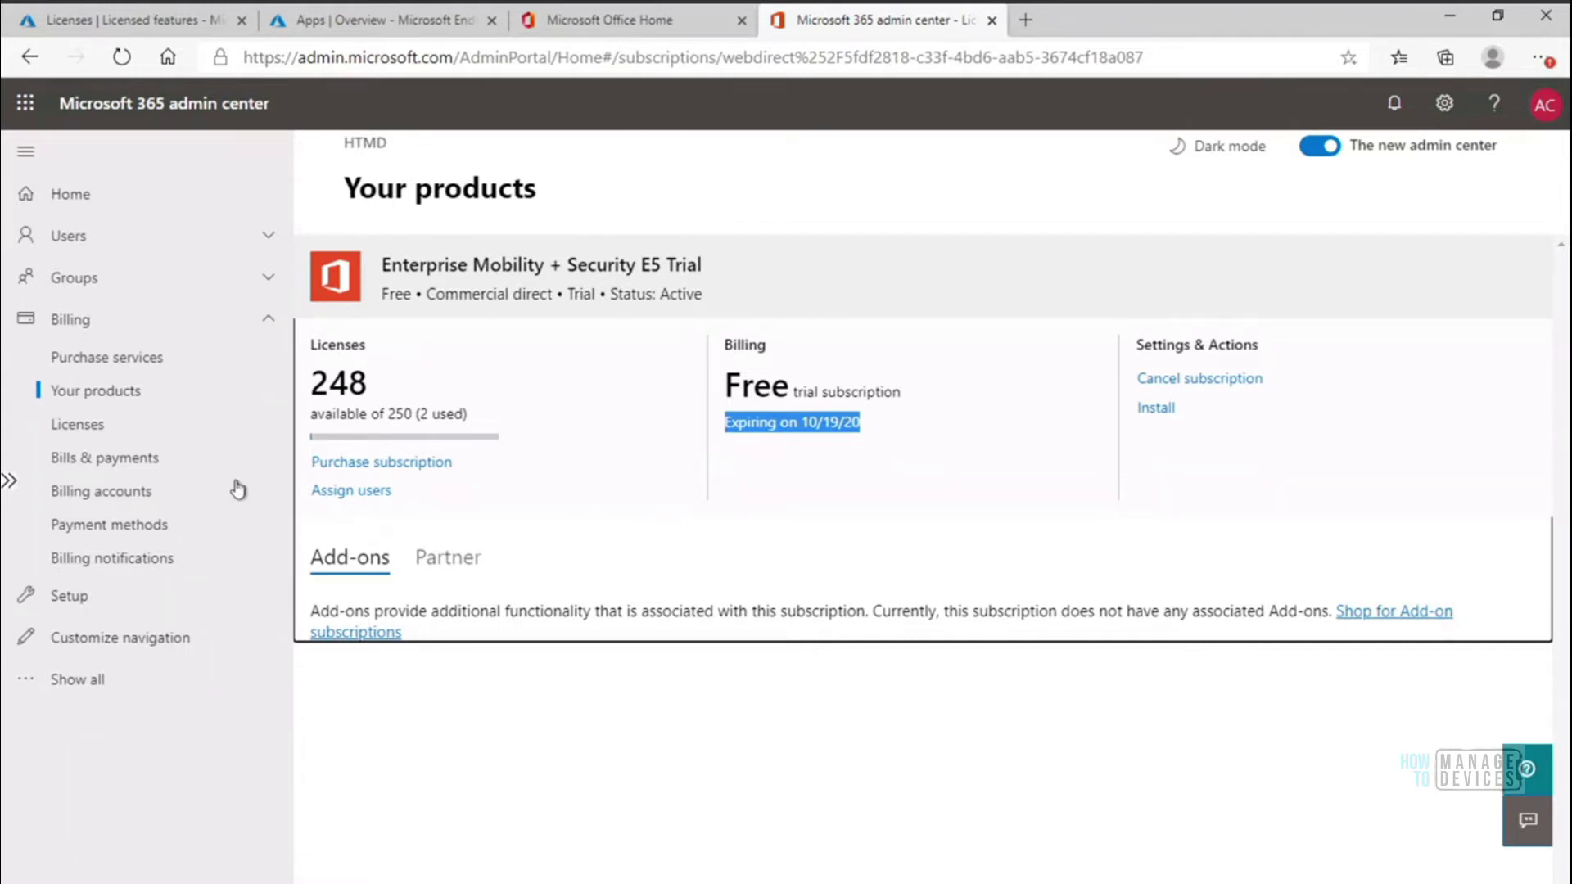
Revisit the Enterprise Mobility + Security E5 licence details, then return to Azure's licensed features page
{"action": "left_click", "coordinate": [97, 430]}
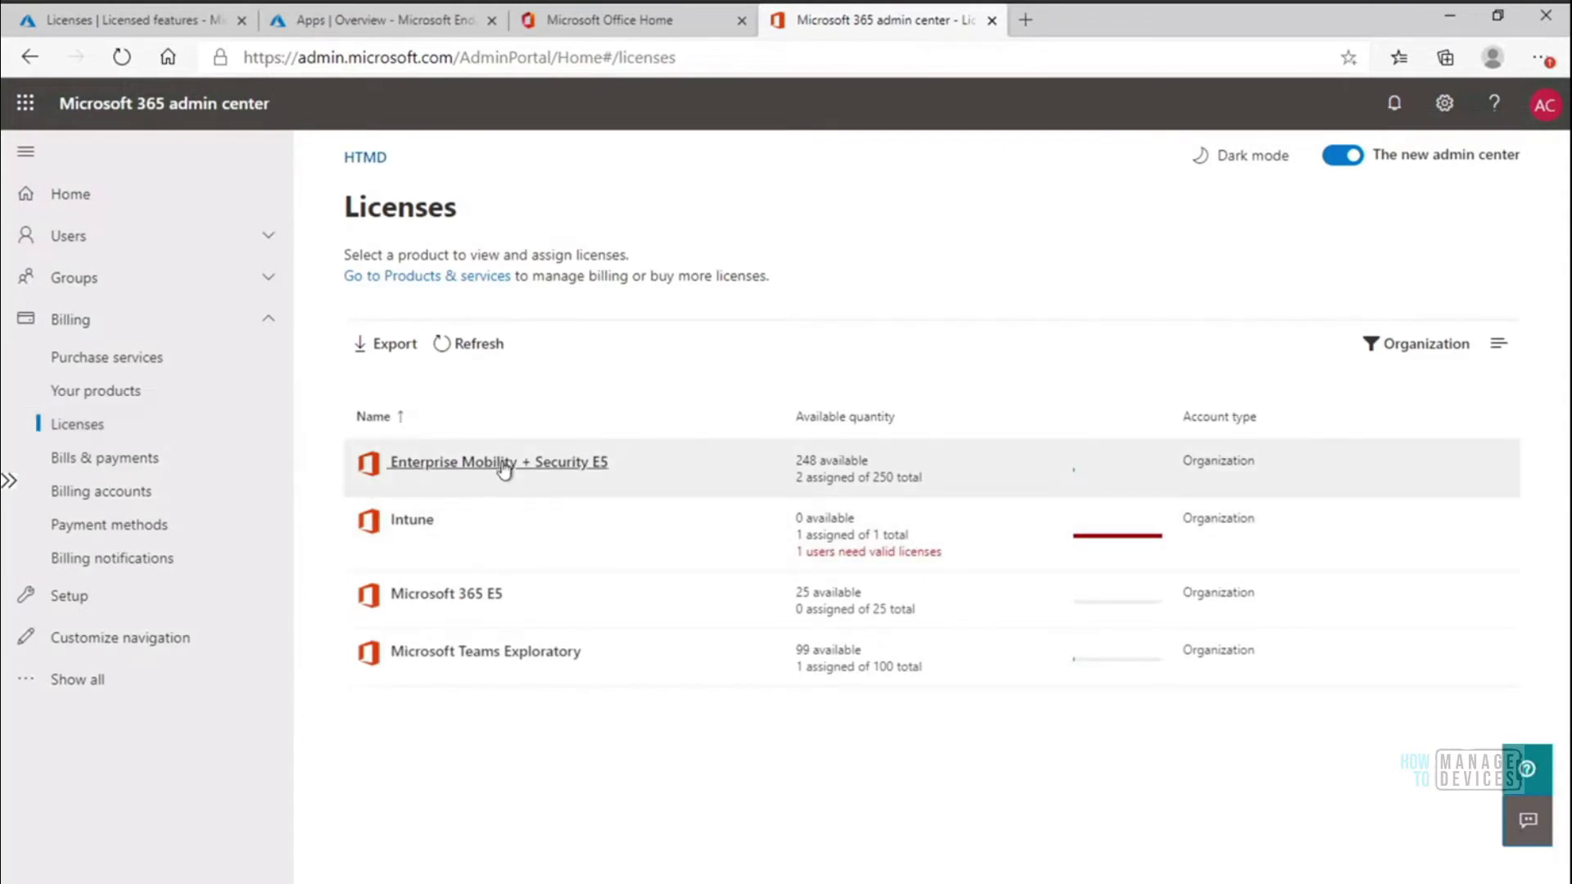
{"action": "left_click", "coordinate": [502, 464]}
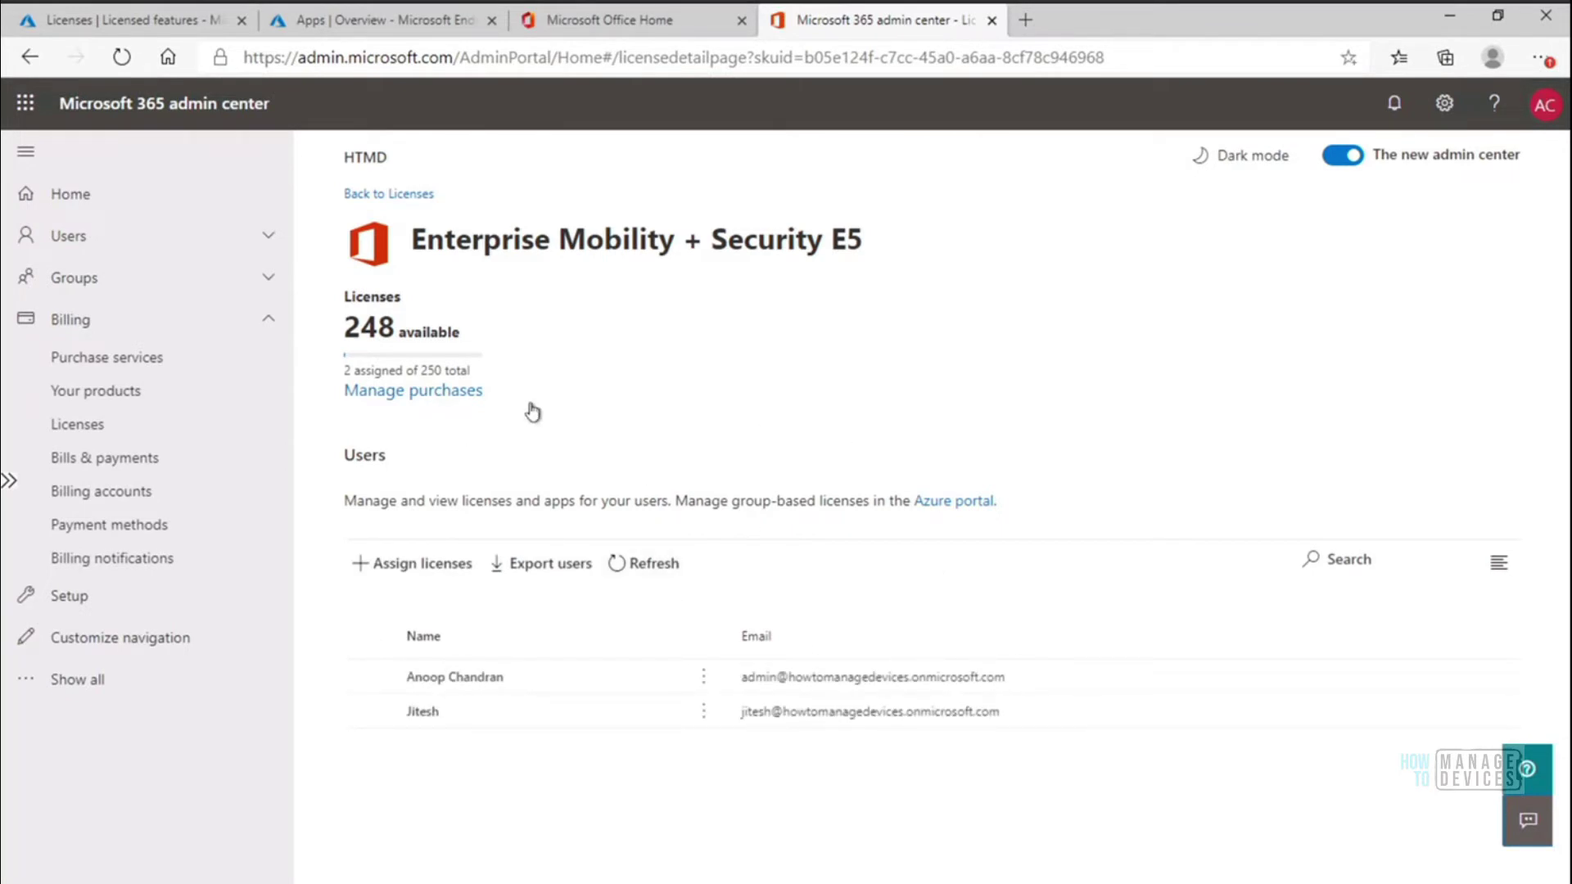
{"action": "left_click", "coordinate": [102, 431]}
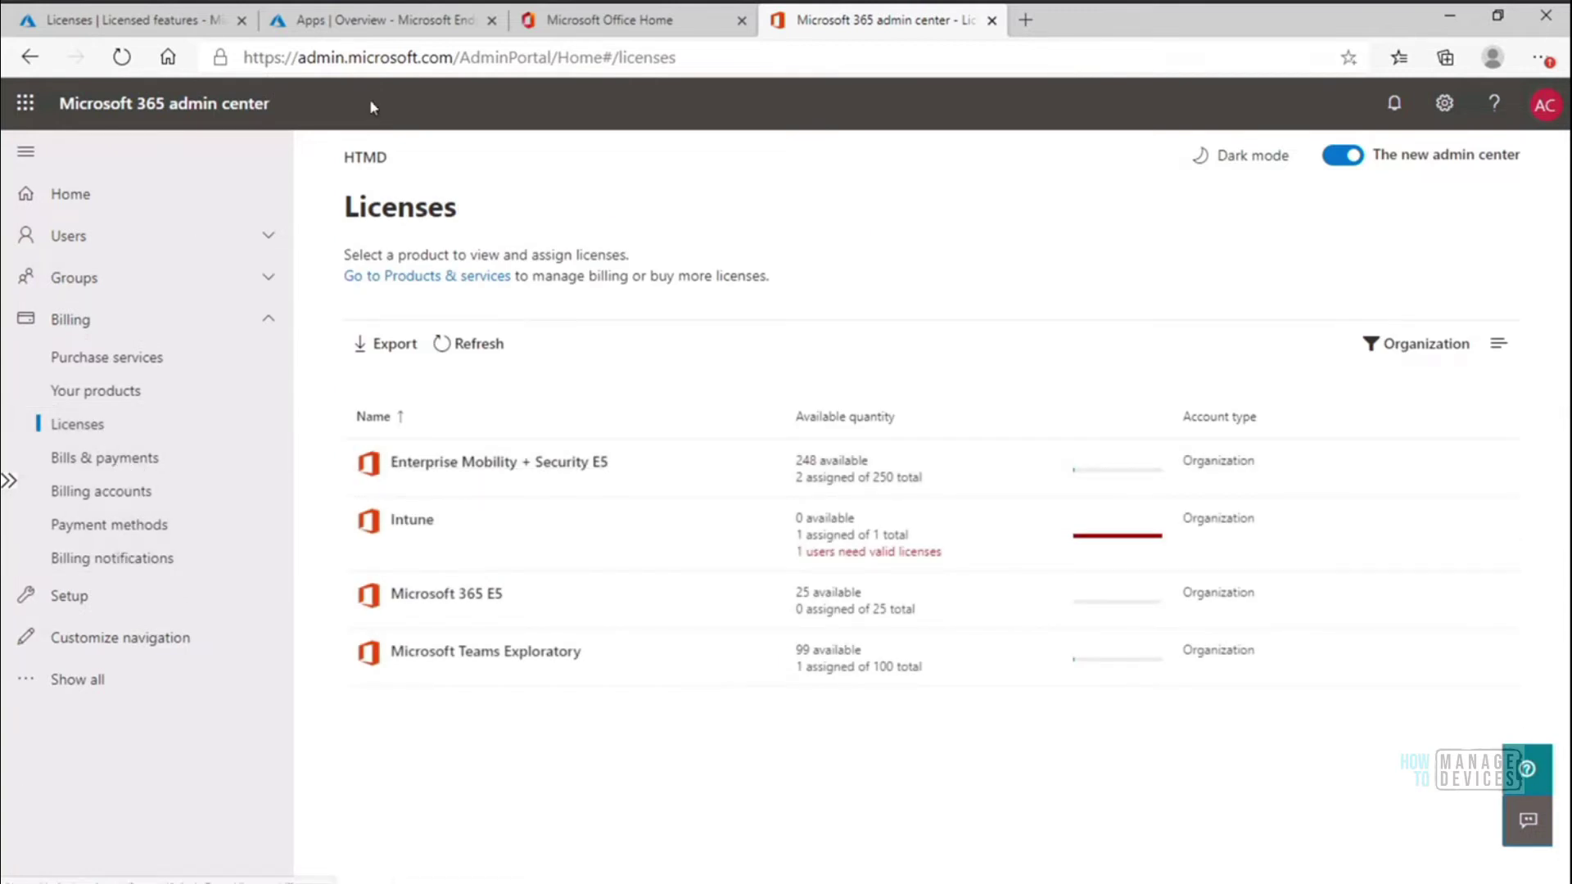
{"action": "left_click", "coordinate": [141, 24]}
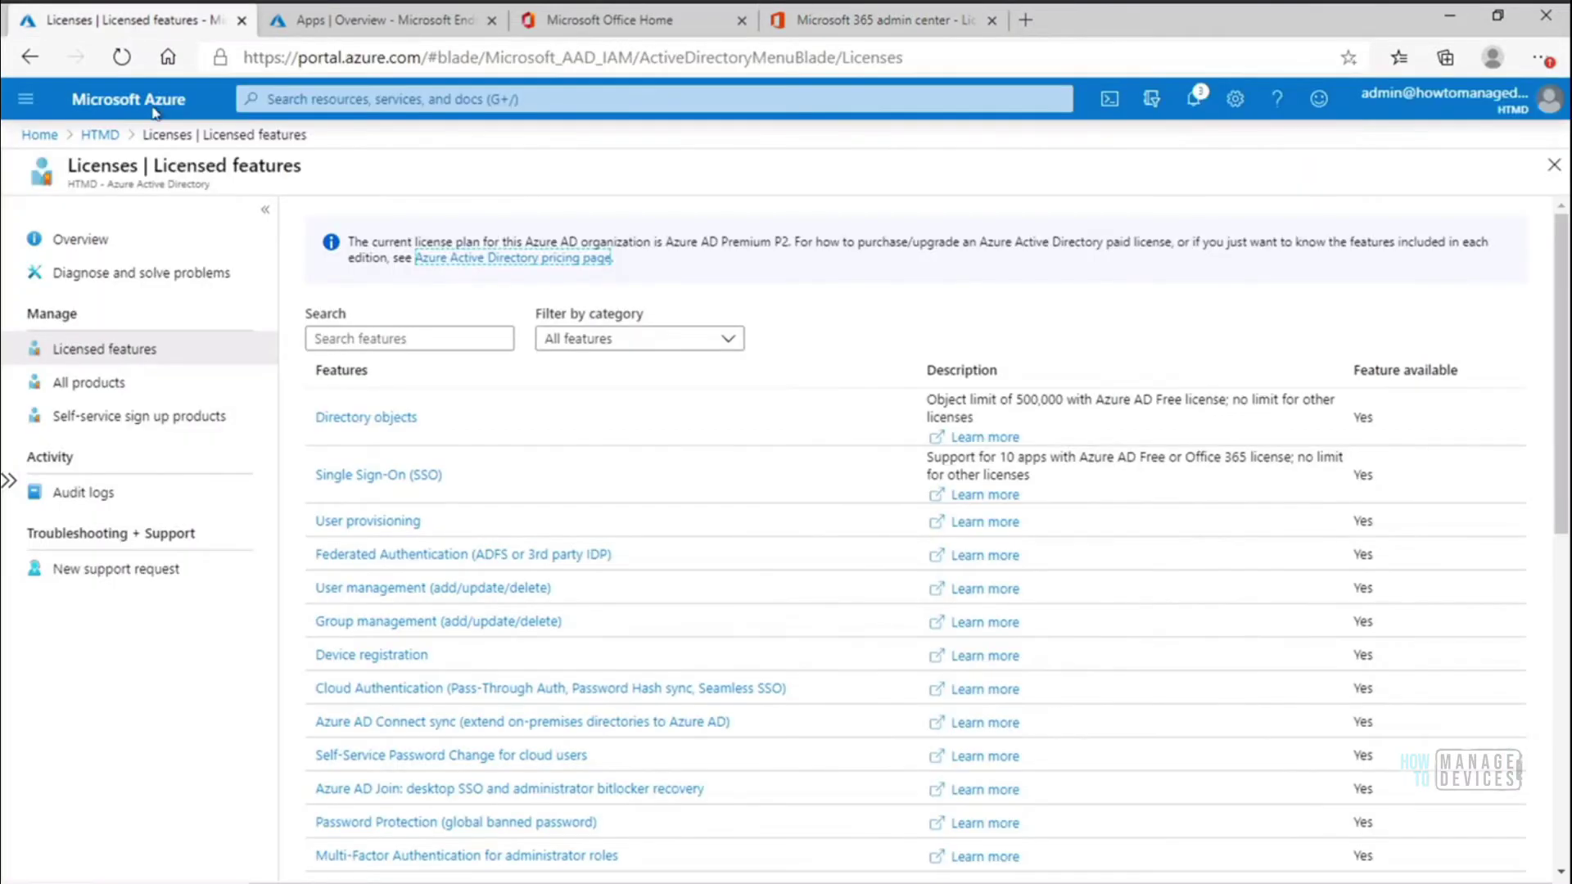
List all Azure licensed products, including Microsoft 365 E5 with 25 available, then return to the admin center
{"action": "left_click", "coordinate": [121, 355]}
{"action": "left_click", "coordinate": [114, 385]}
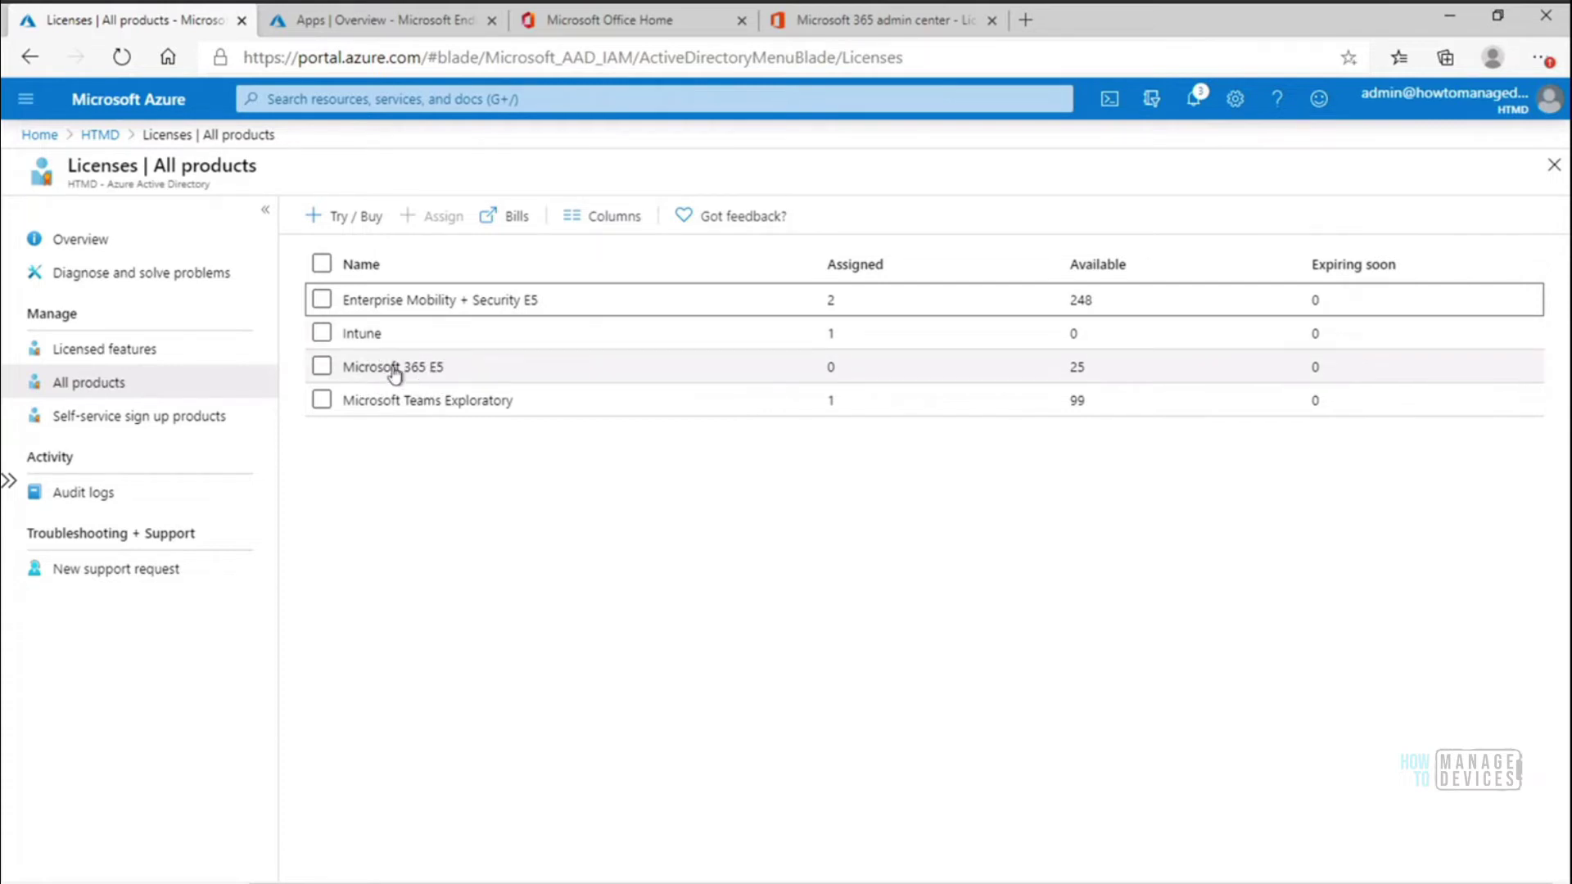
{"action": "left_click", "coordinate": [852, 18]}
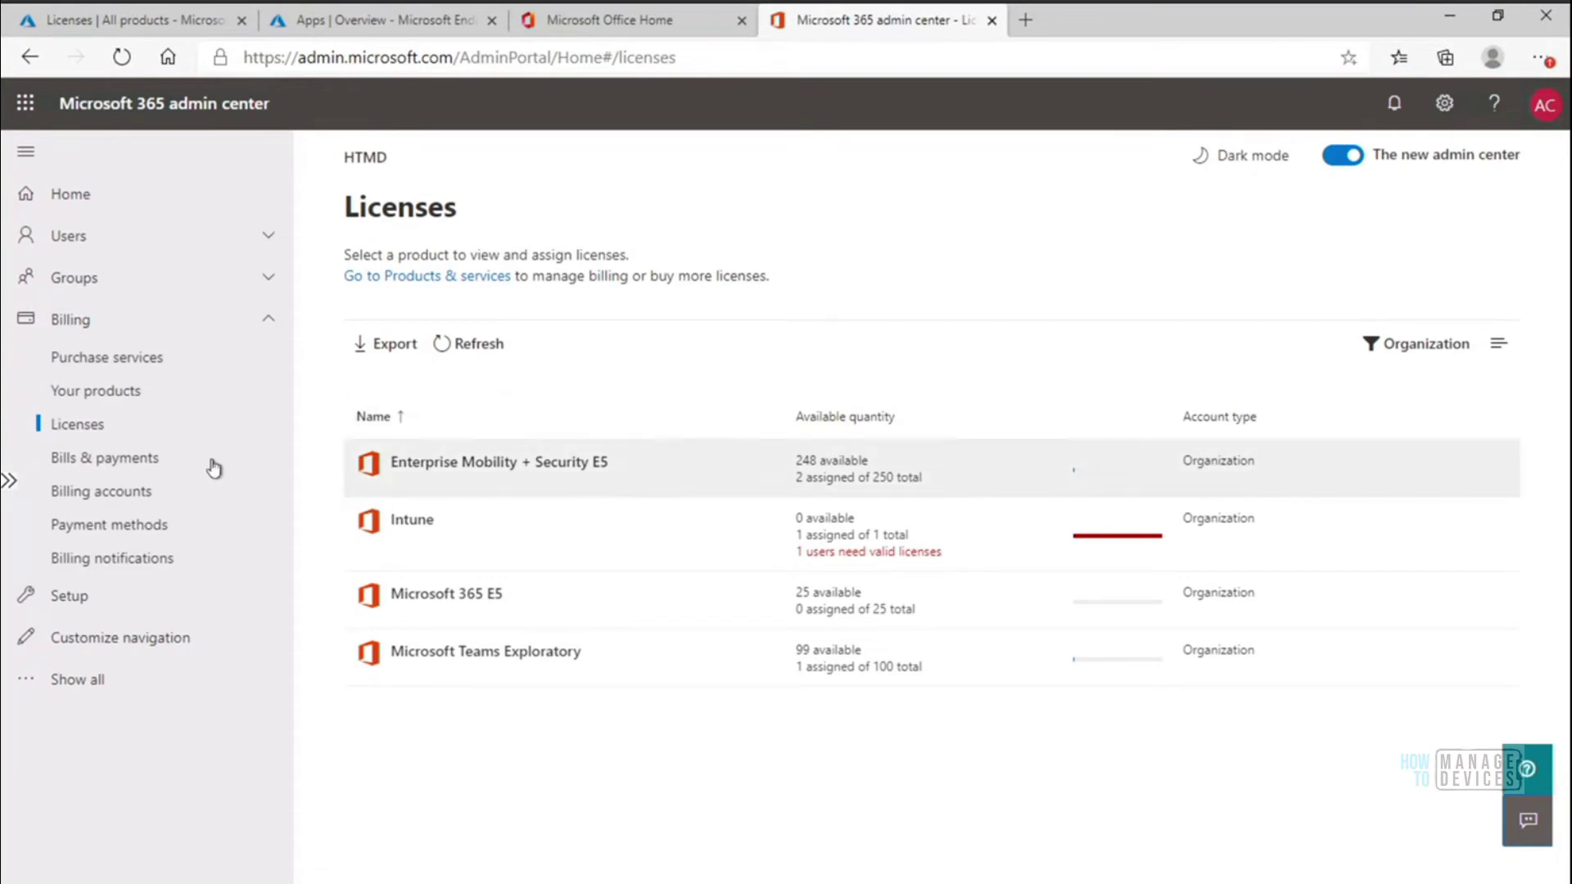
{"action": "left_click", "coordinate": [112, 393]}
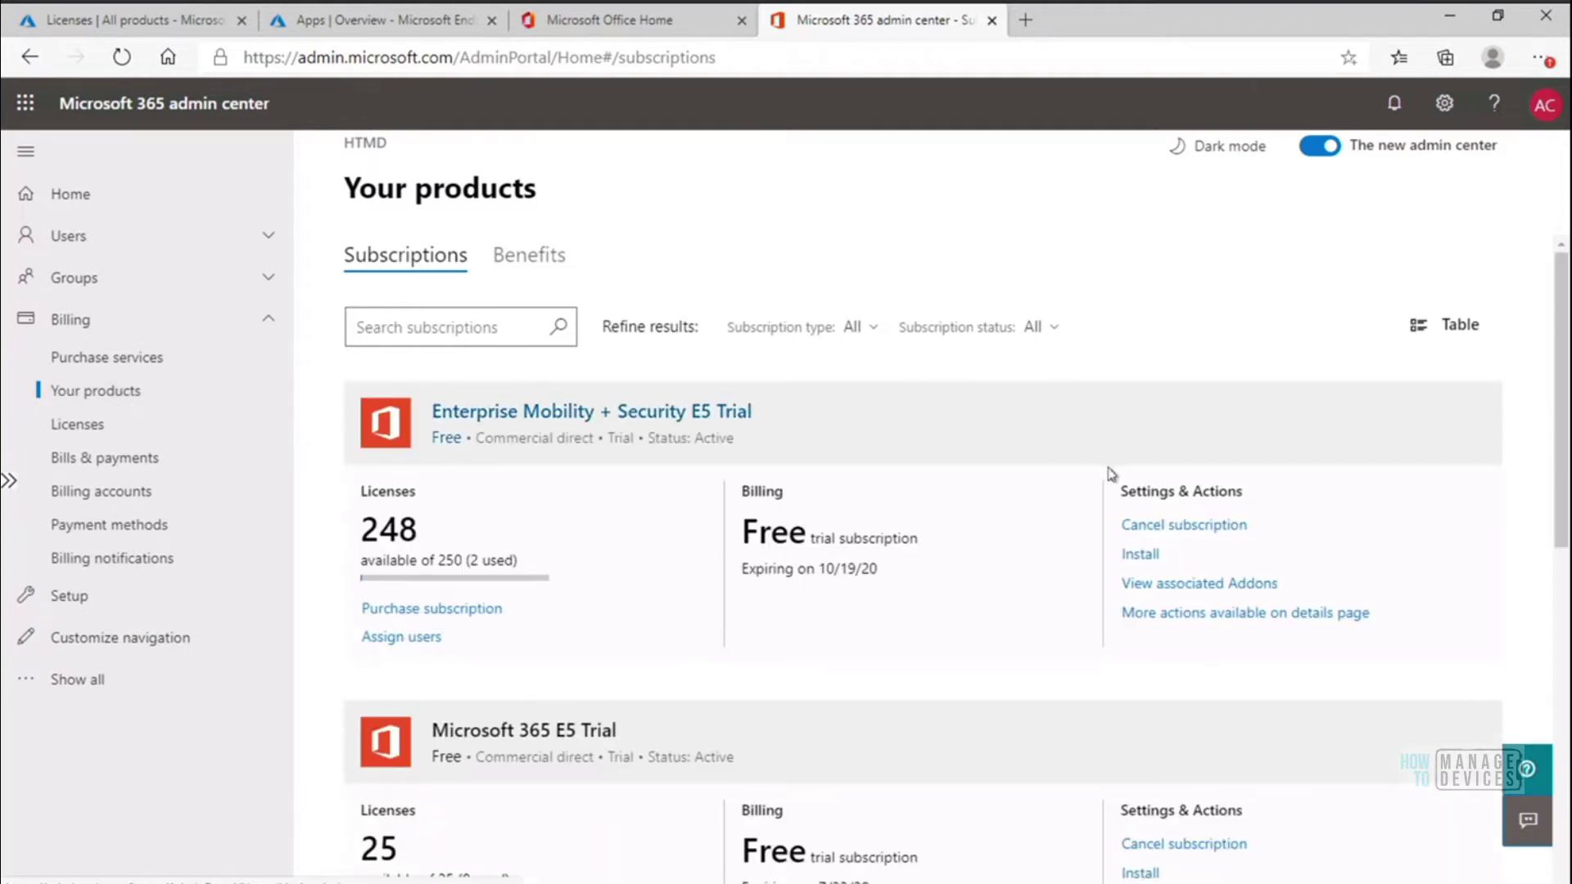
{"action": "scroll", "coordinate": [1564, 336], "scroll_direction": "down", "scroll_amount": 3}
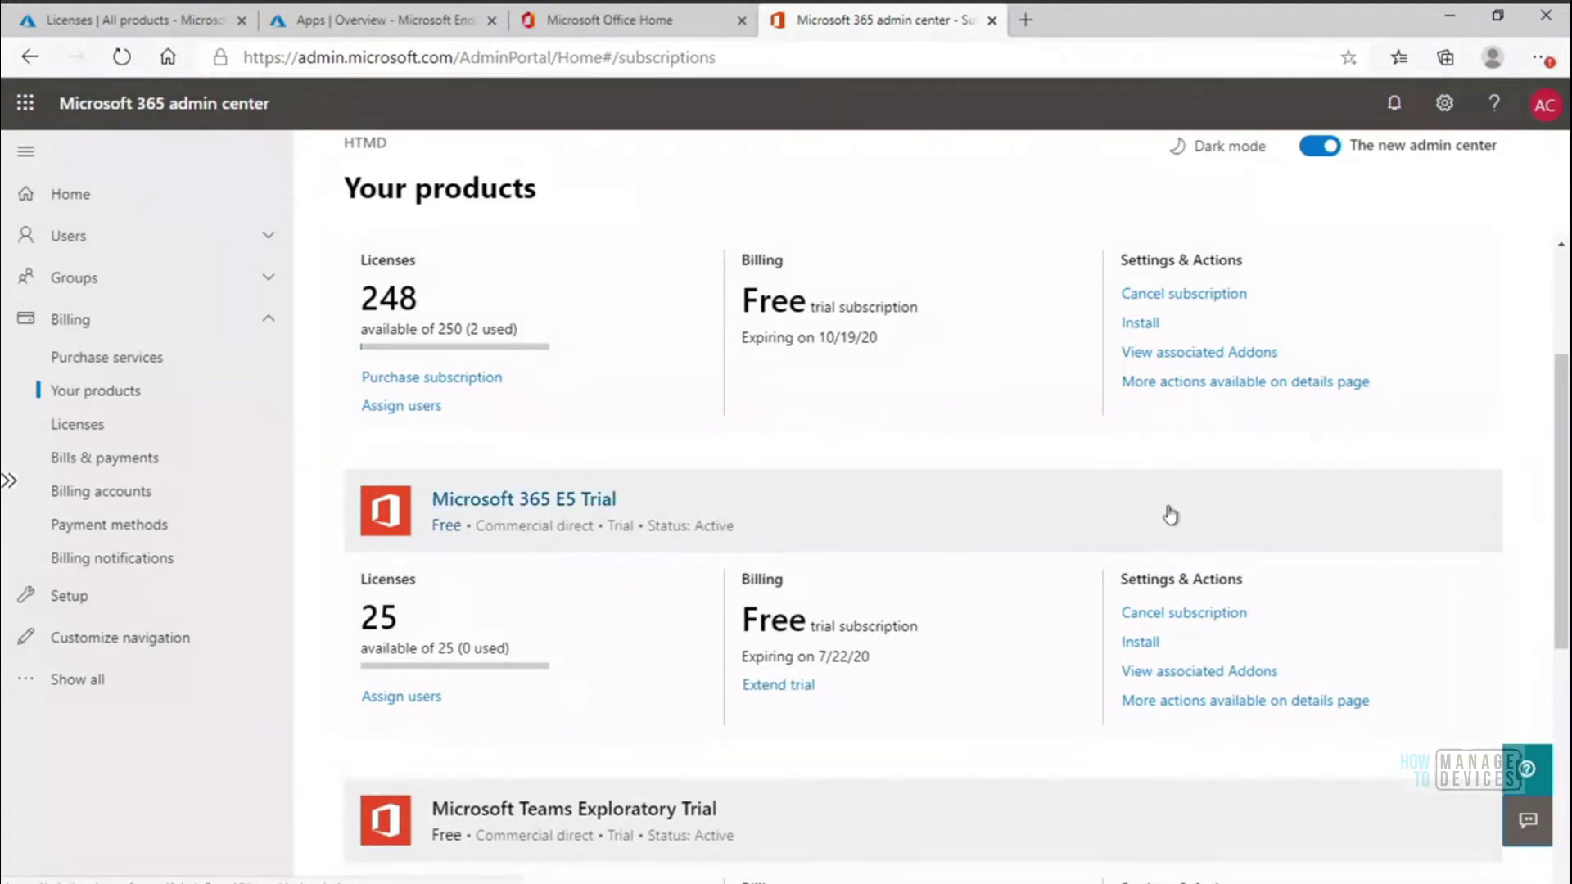
{"action": "scroll", "coordinate": [1562, 549], "scroll_direction": "up", "scroll_amount": 1}
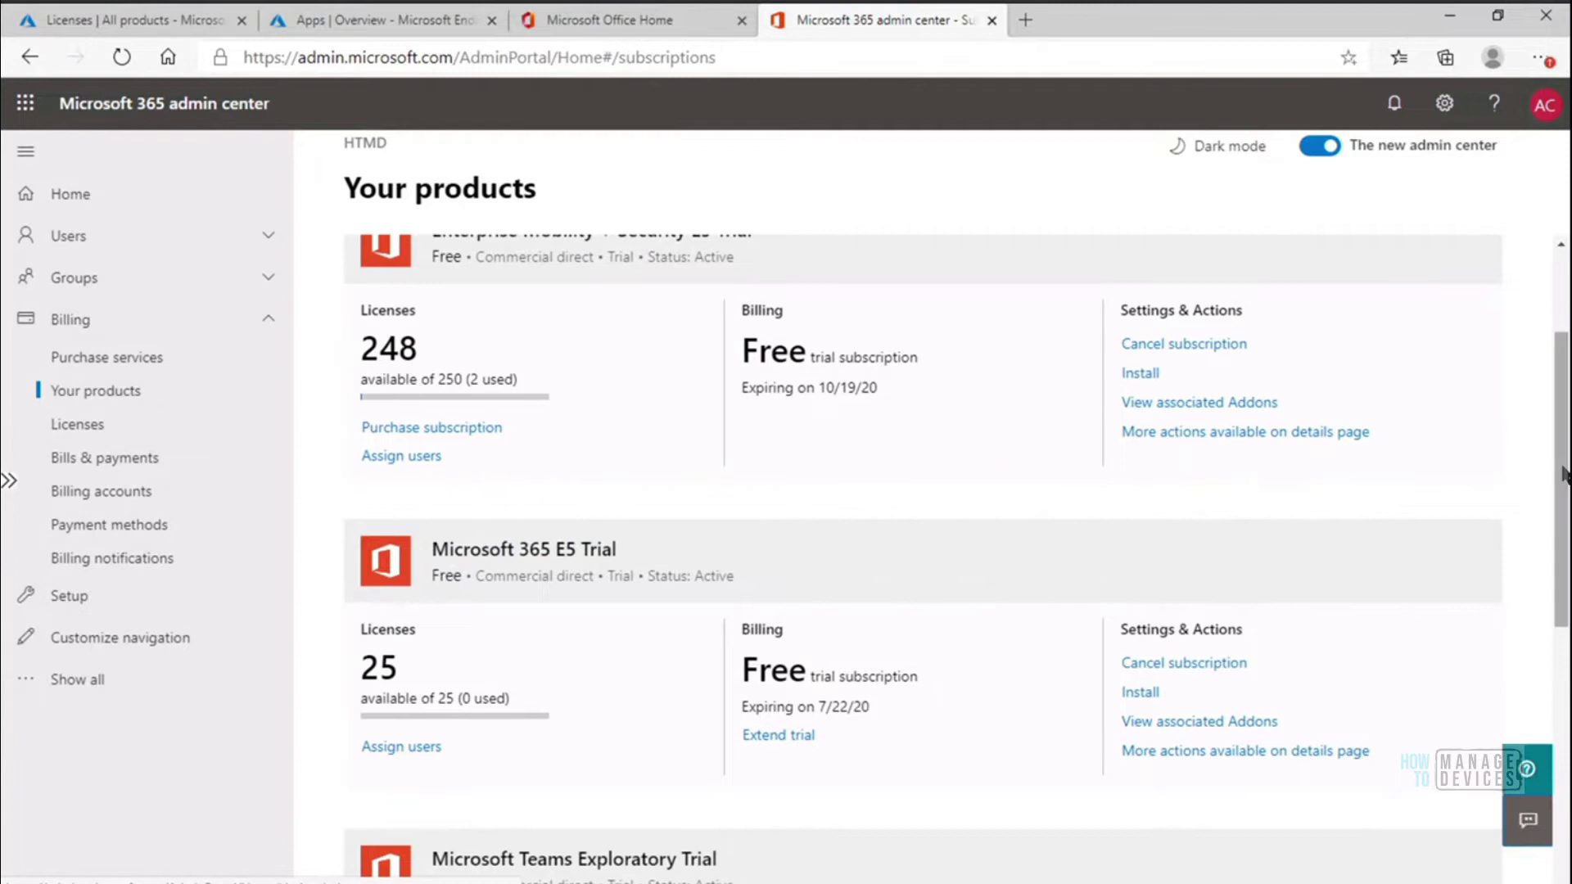
{"action": "scroll", "coordinate": [1560, 604], "scroll_direction": "down", "scroll_amount": 2}
{"action": "scroll", "coordinate": [1560, 603], "scroll_direction": "down", "scroll_amount": 3}
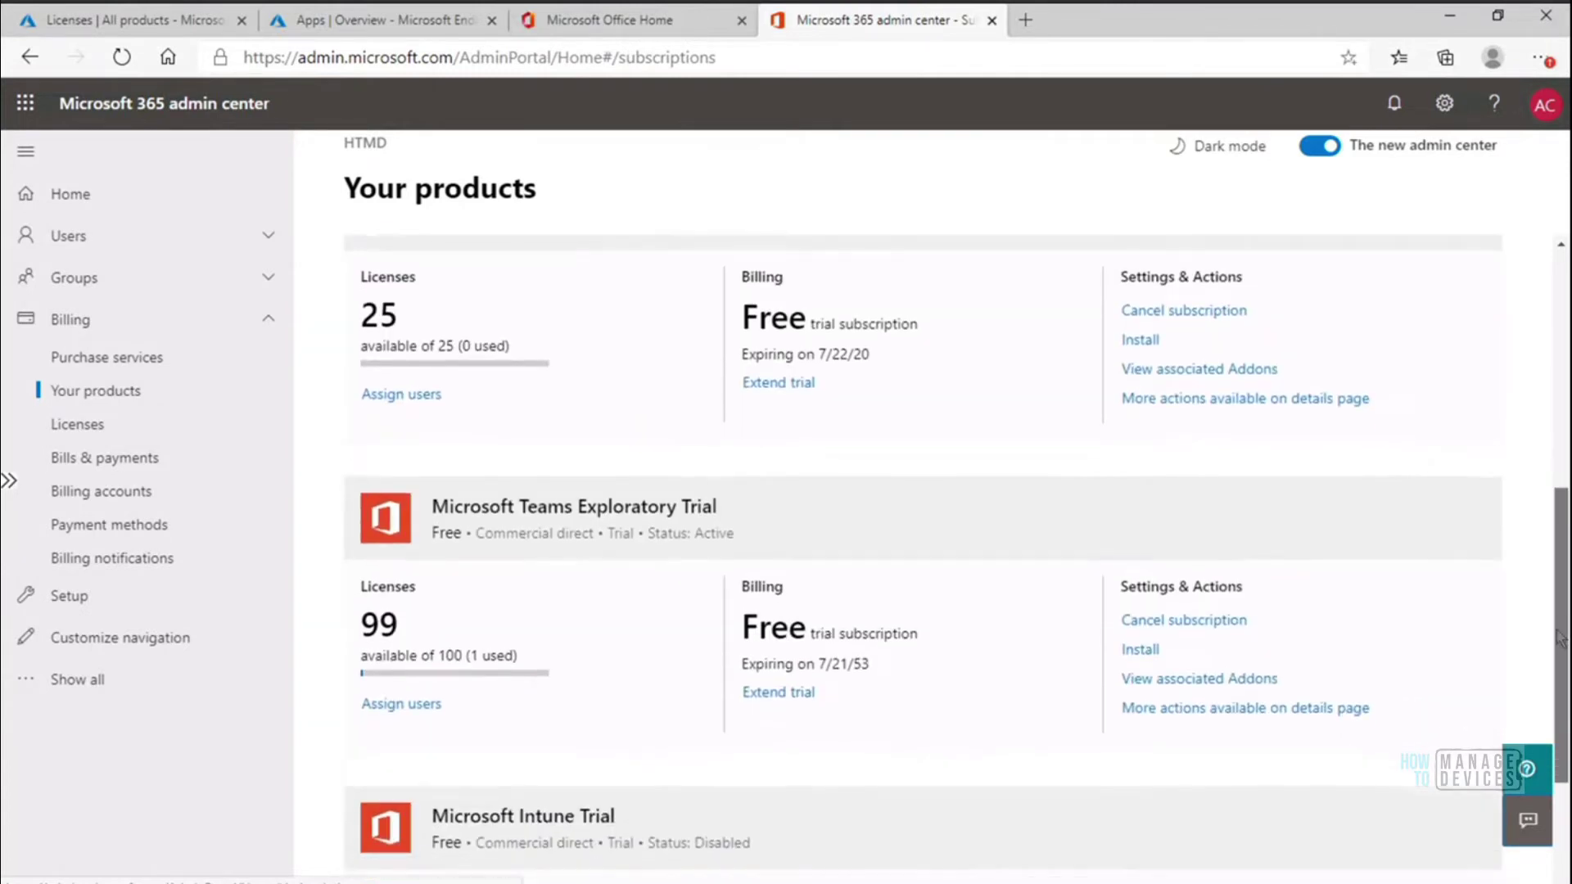
{"action": "scroll", "coordinate": [1554, 659], "scroll_direction": "down", "scroll_amount": 2}
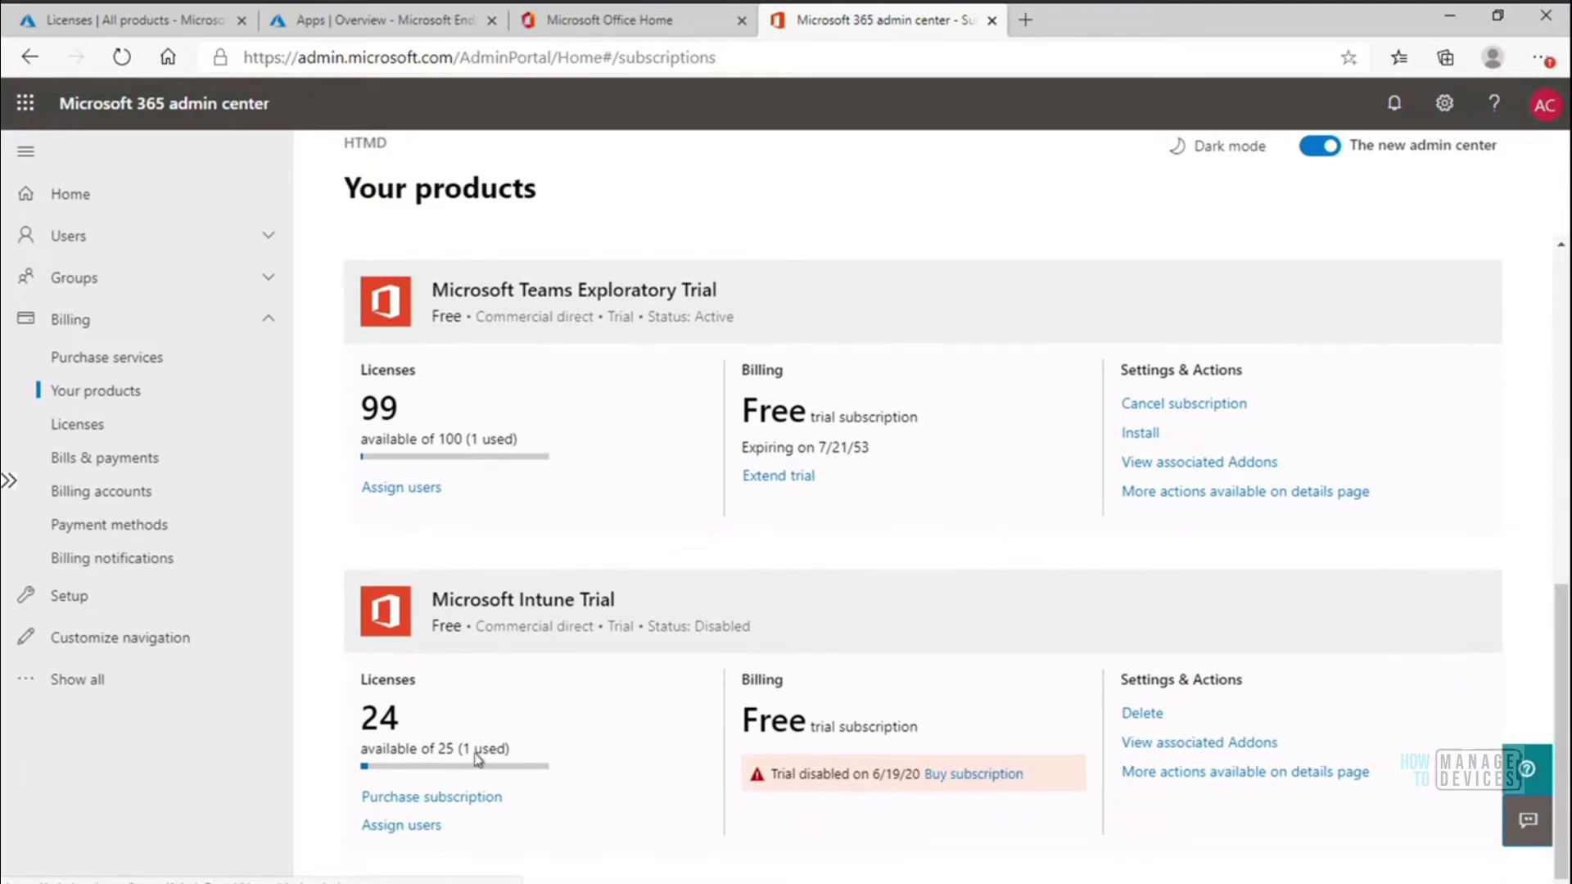
{"action": "left_click_drag", "start_coordinate": [1566, 644], "coordinate": [1566, 664]}
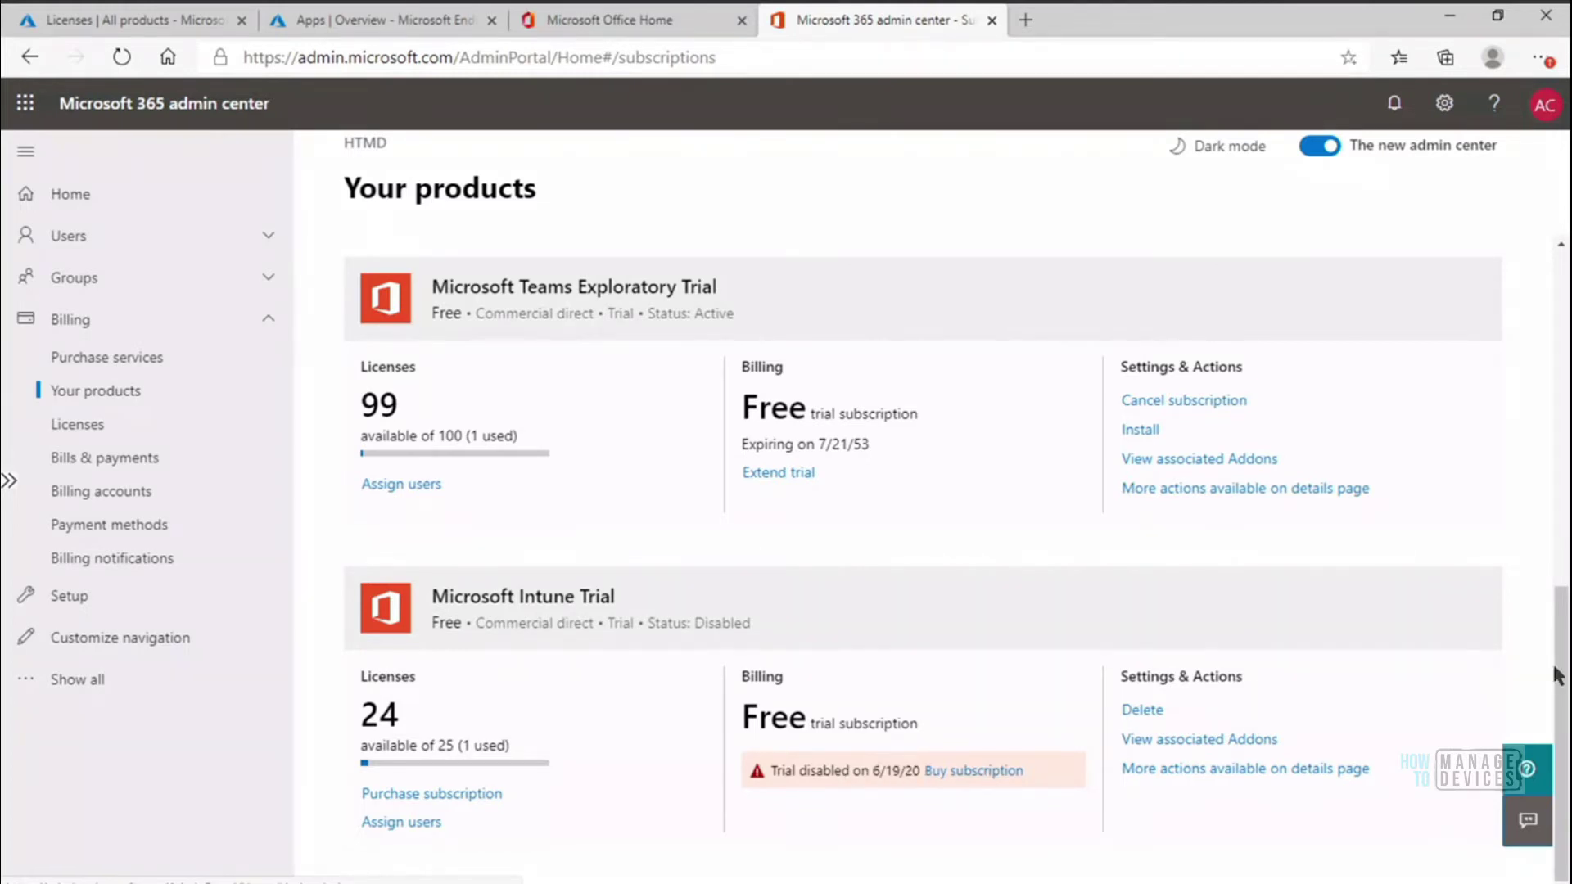
{"action": "left_click_drag", "start_coordinate": [1557, 675], "coordinate": [1560, 518]}
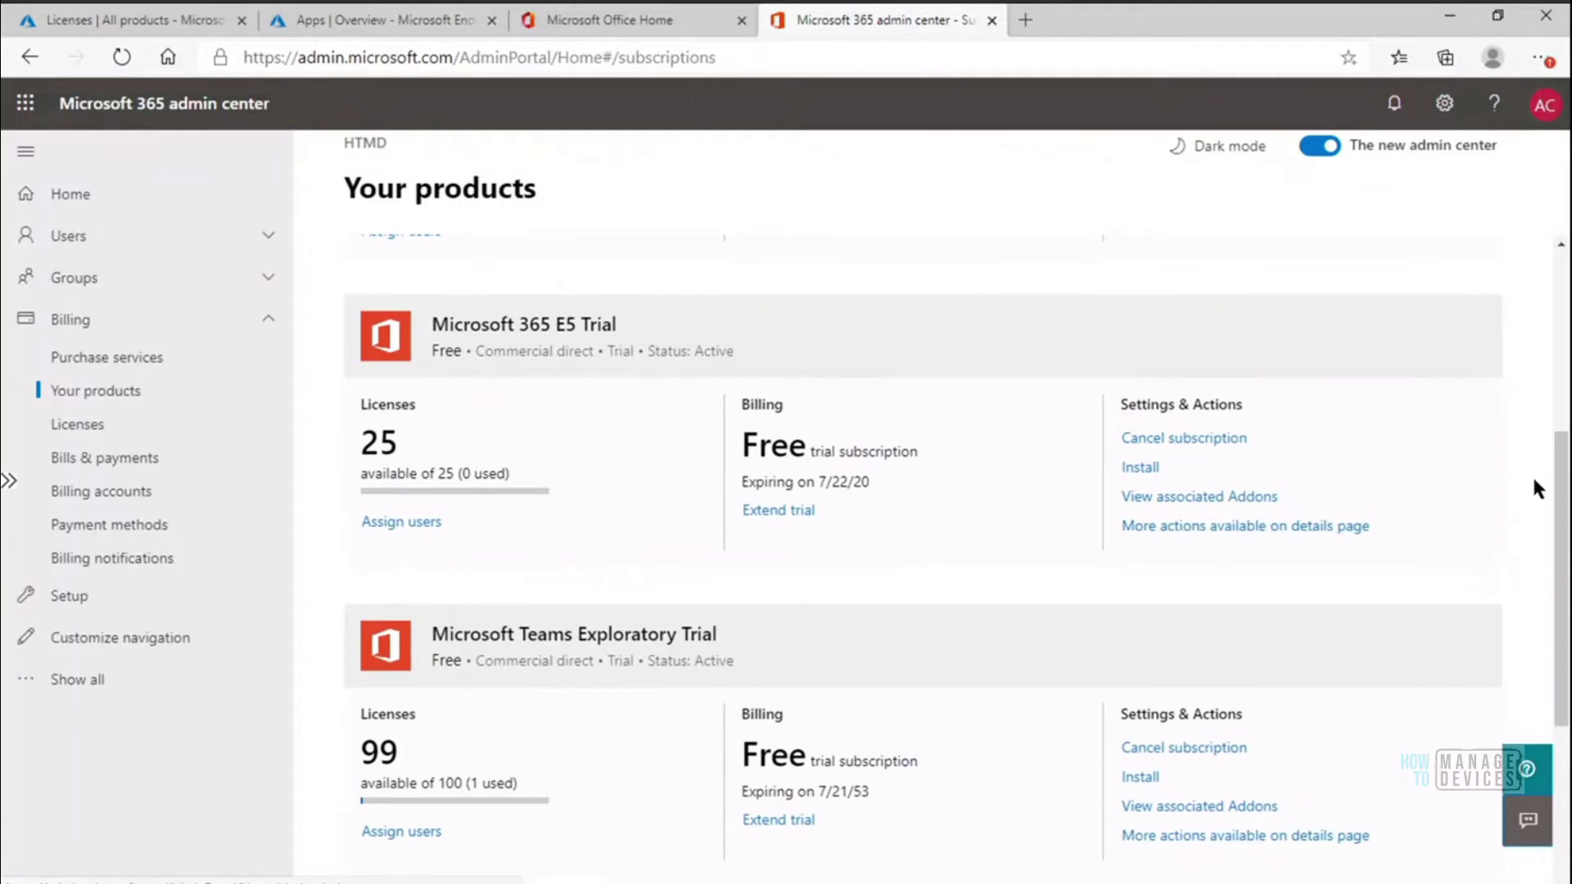
{"action": "left_click_drag", "start_coordinate": [1563, 530], "coordinate": [1560, 663]}
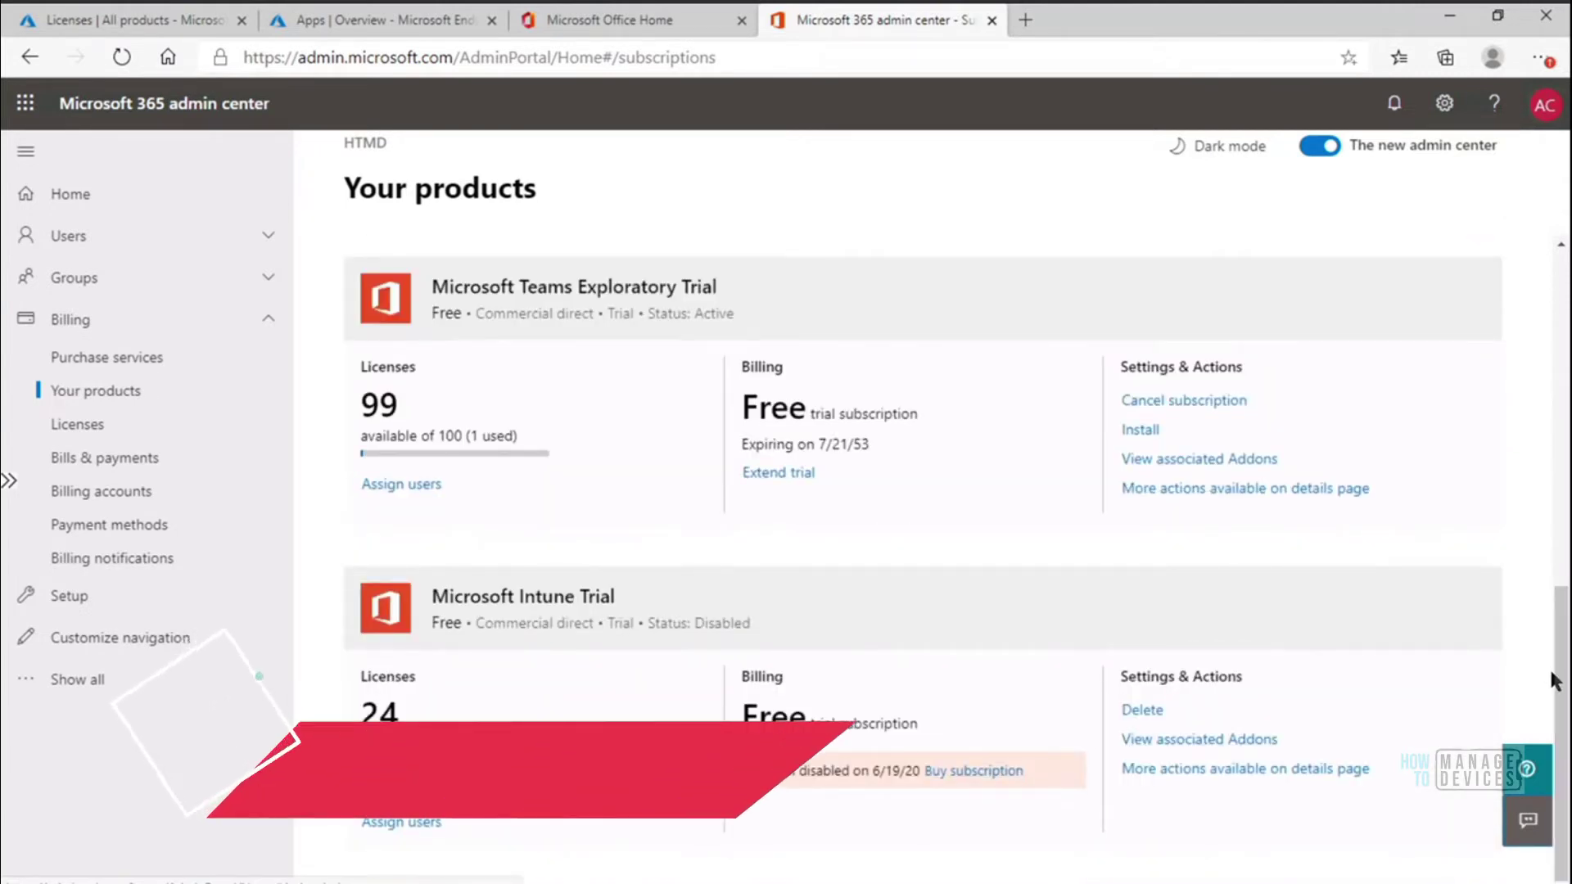
{"action": "left_click_drag", "start_coordinate": [1565, 684], "coordinate": [1566, 361]}
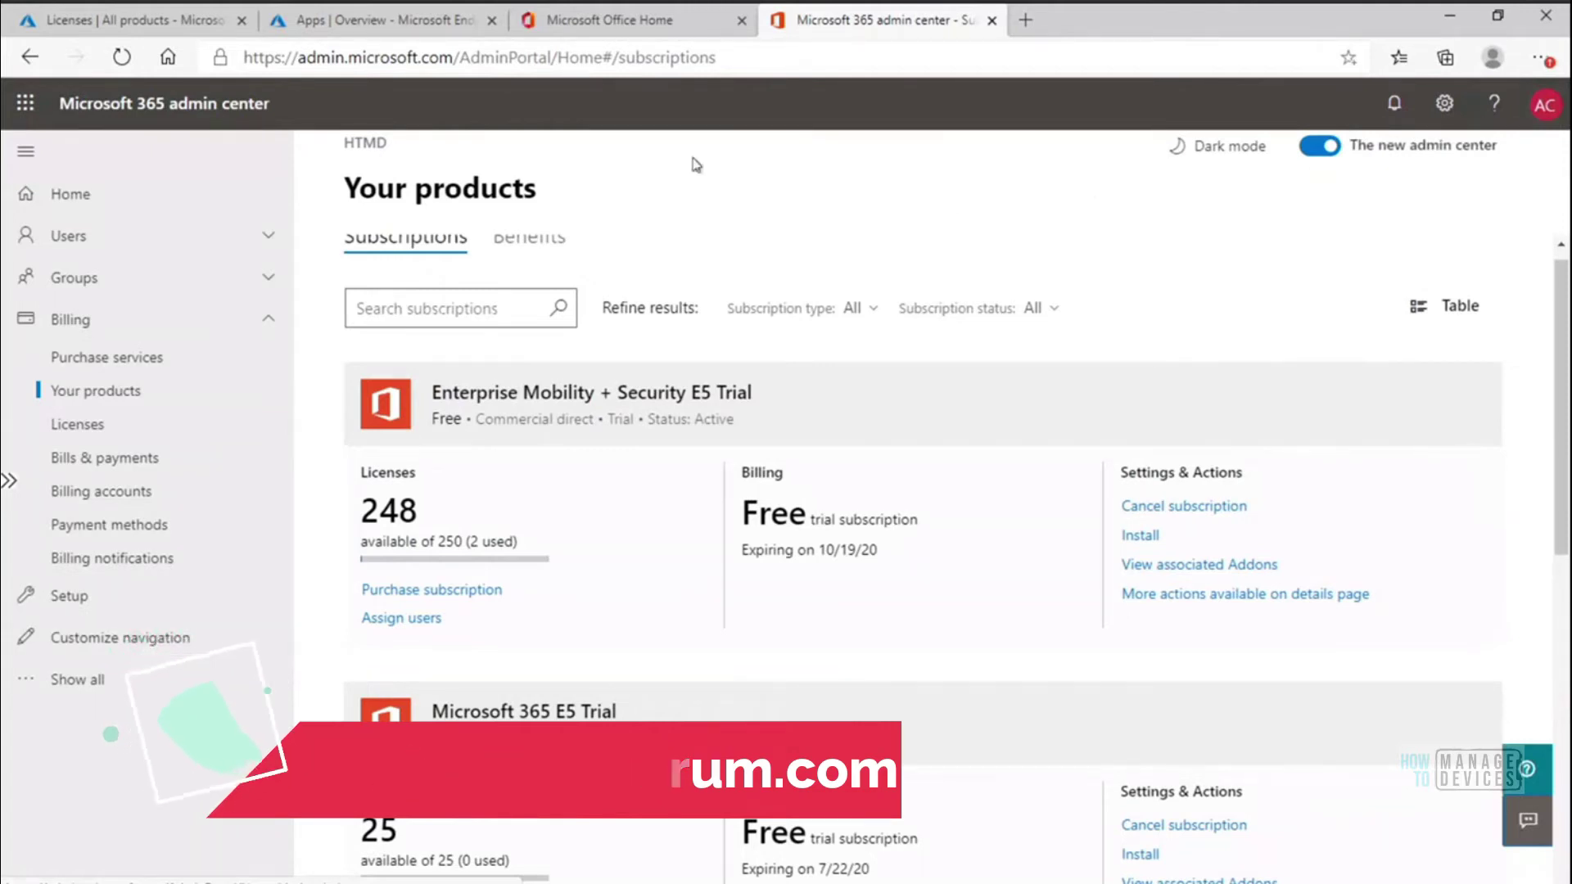
Open the Assign license page for Microsoft 365 E5 and its Users and groups picker
{"action": "left_click", "coordinate": [161, 21]}
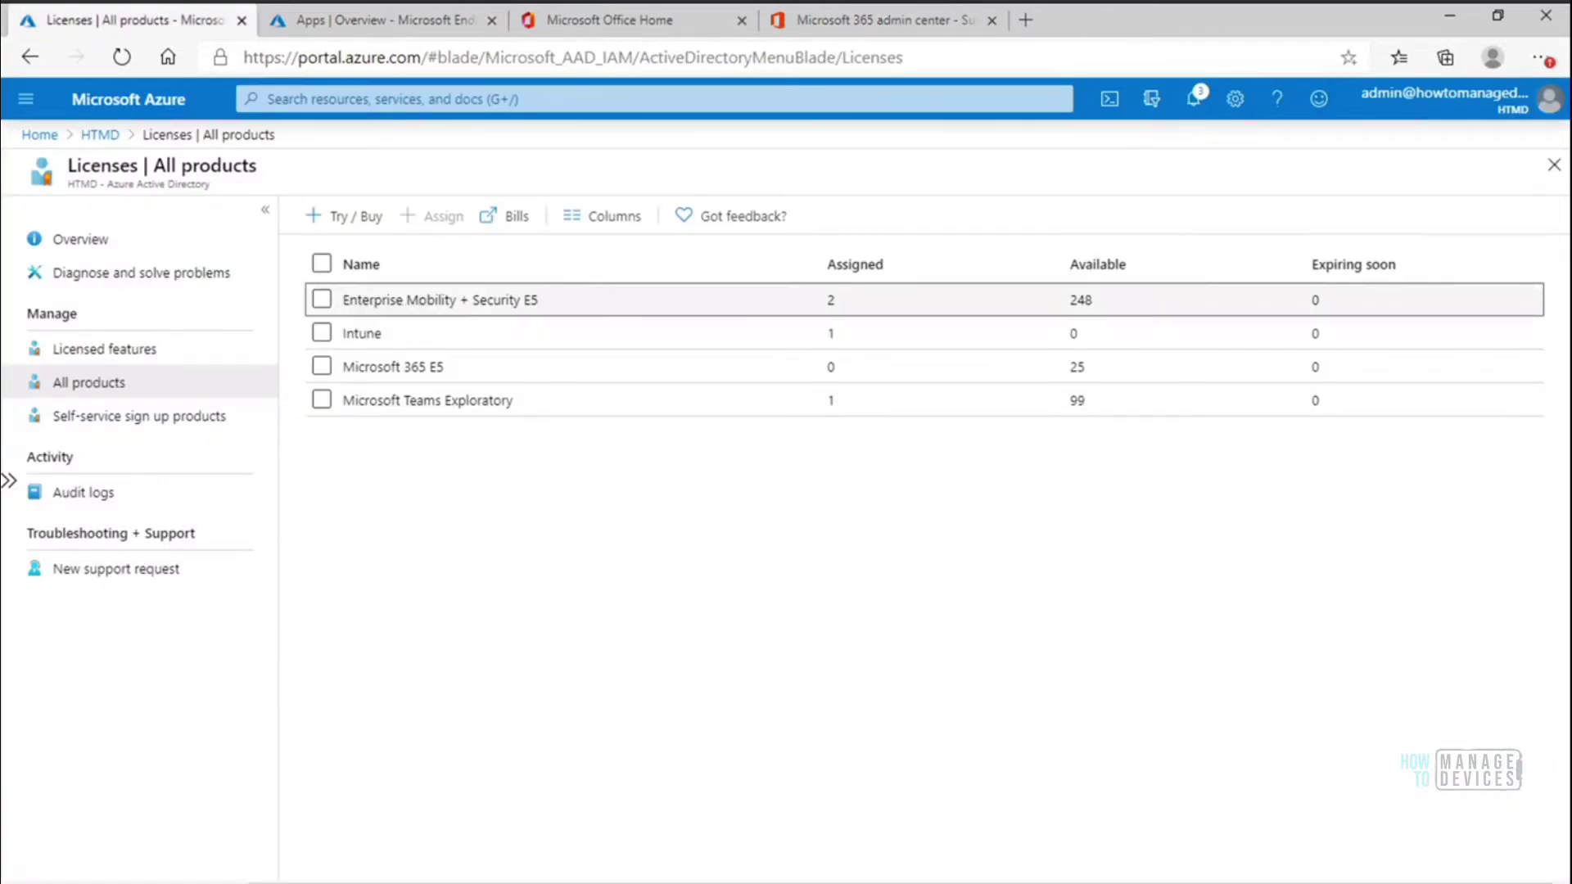
{"action": "left_click", "coordinate": [393, 377]}
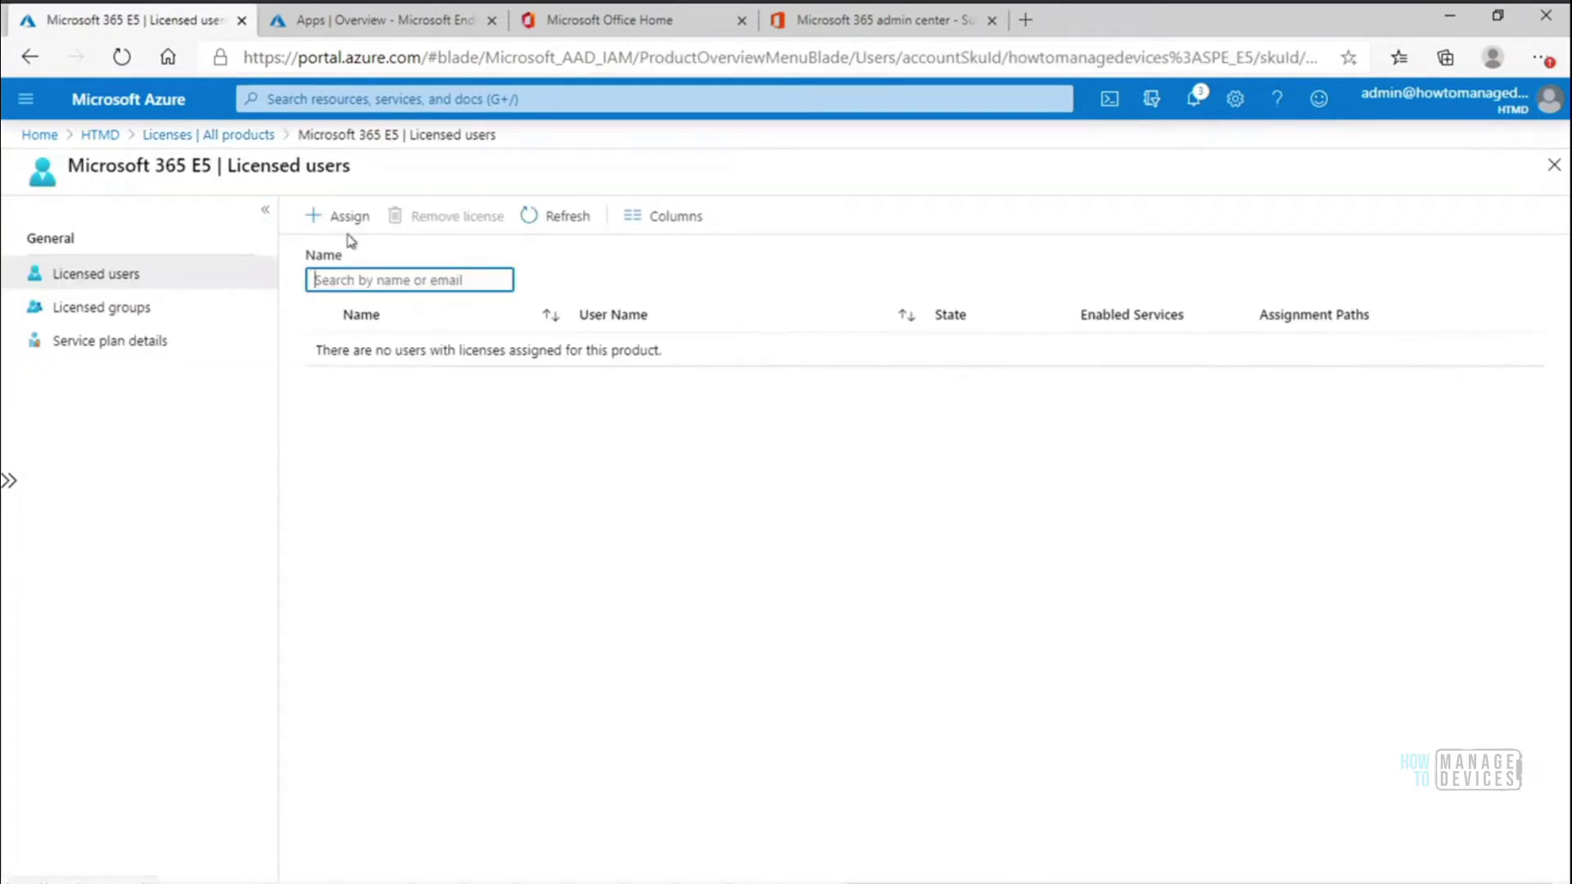
{"action": "left_click", "coordinate": [337, 217]}
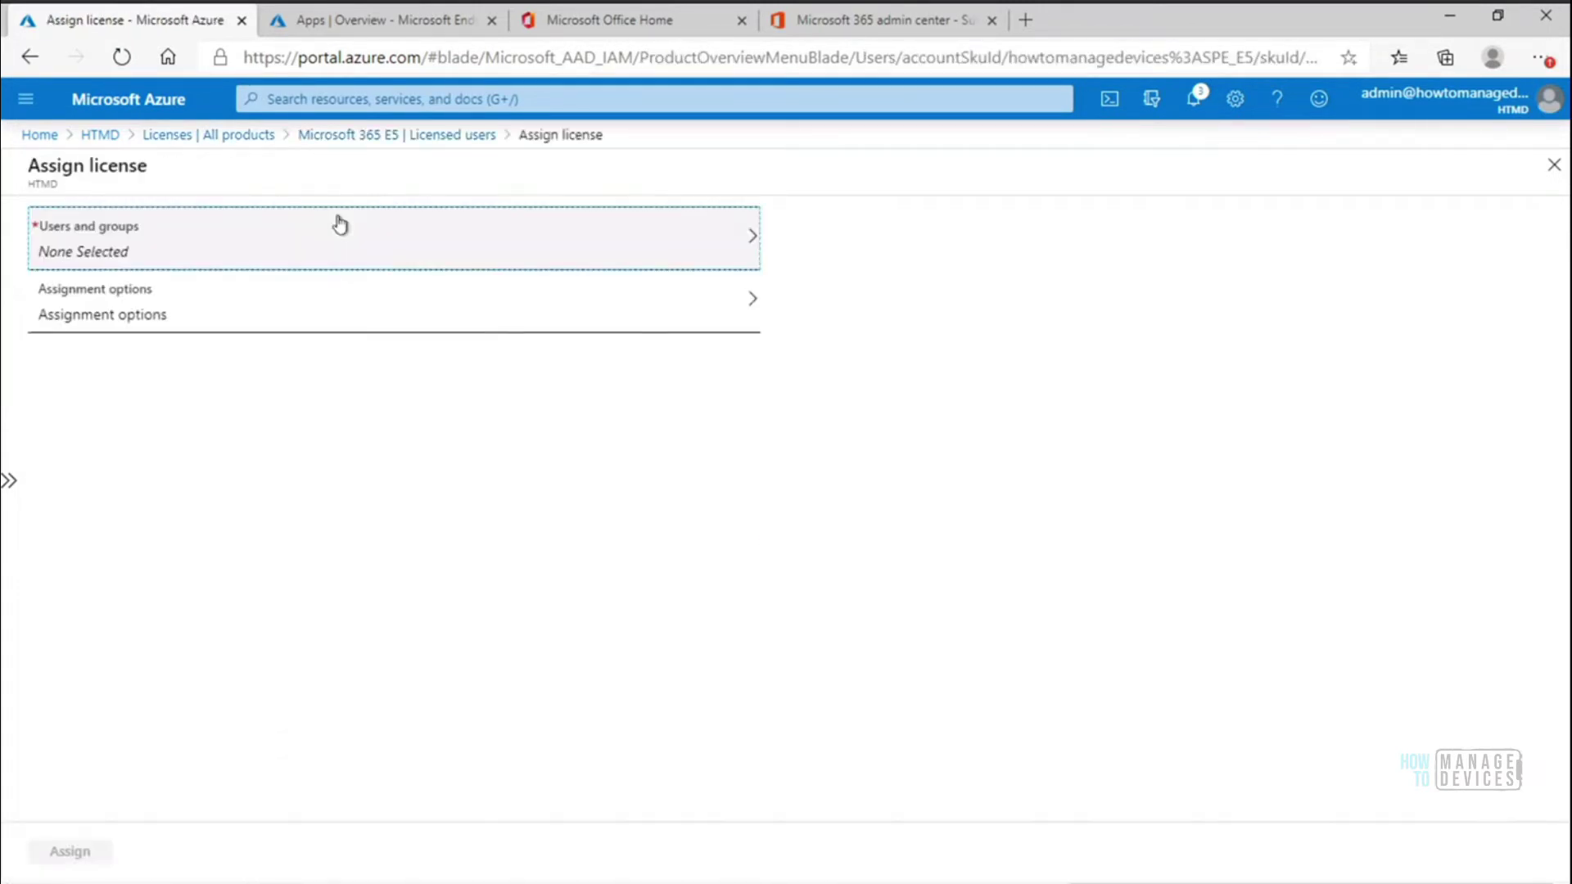
{"action": "left_click", "coordinate": [308, 240]}
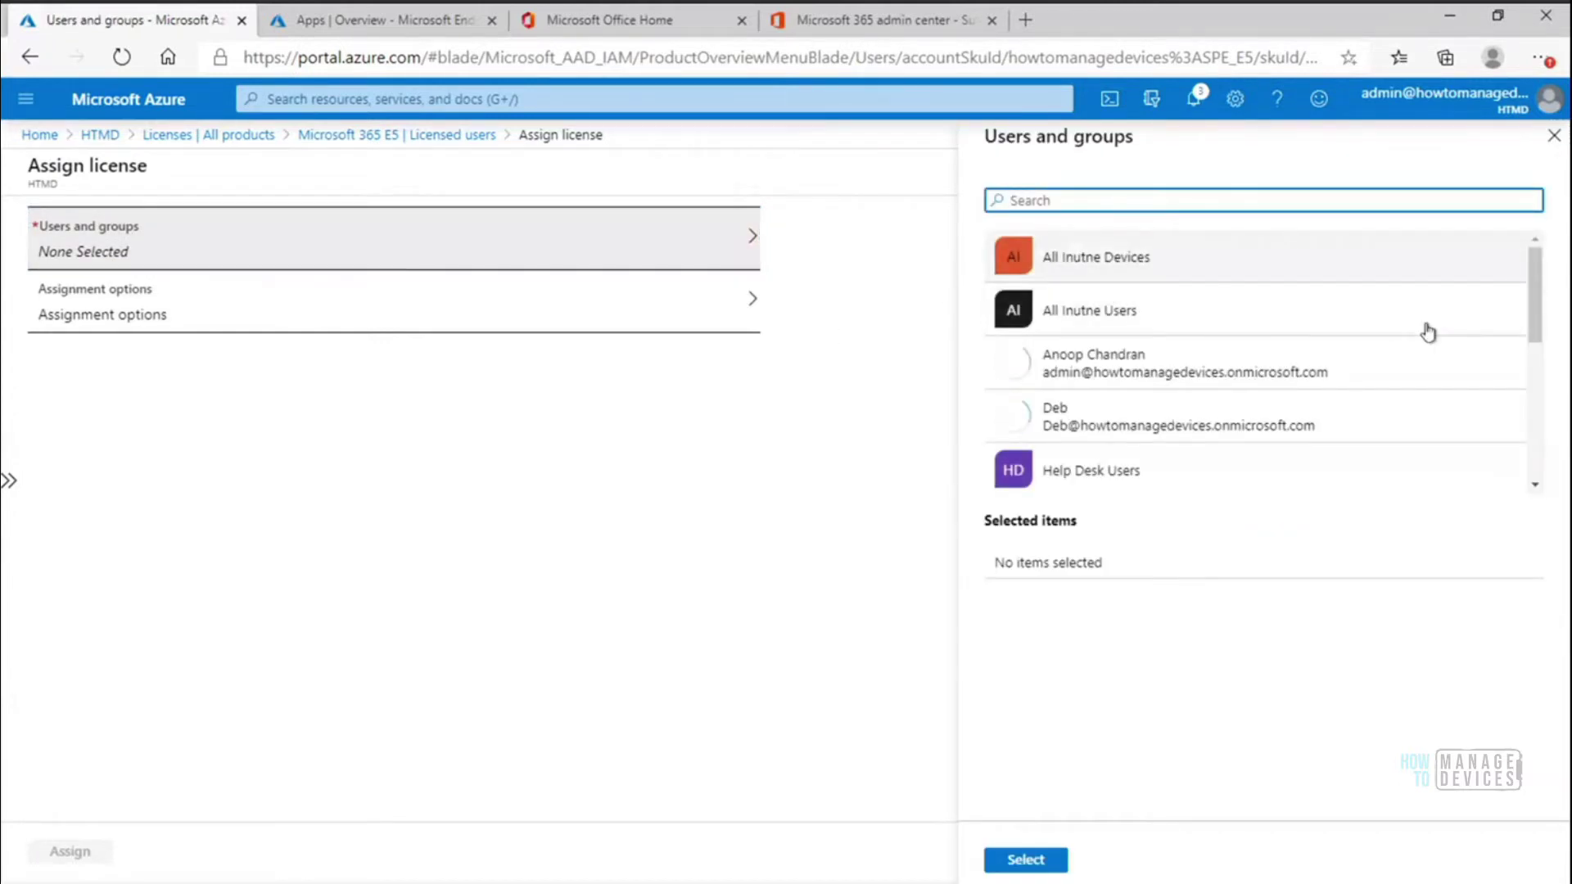
Select three users as recipients of the Microsoft 365 E5 licence
{"action": "left_click_drag", "start_coordinate": [1534, 316], "coordinate": [1534, 434]}
{"action": "scroll", "coordinate": [1531, 327], "scroll_direction": "down", "scroll_amount": 3}
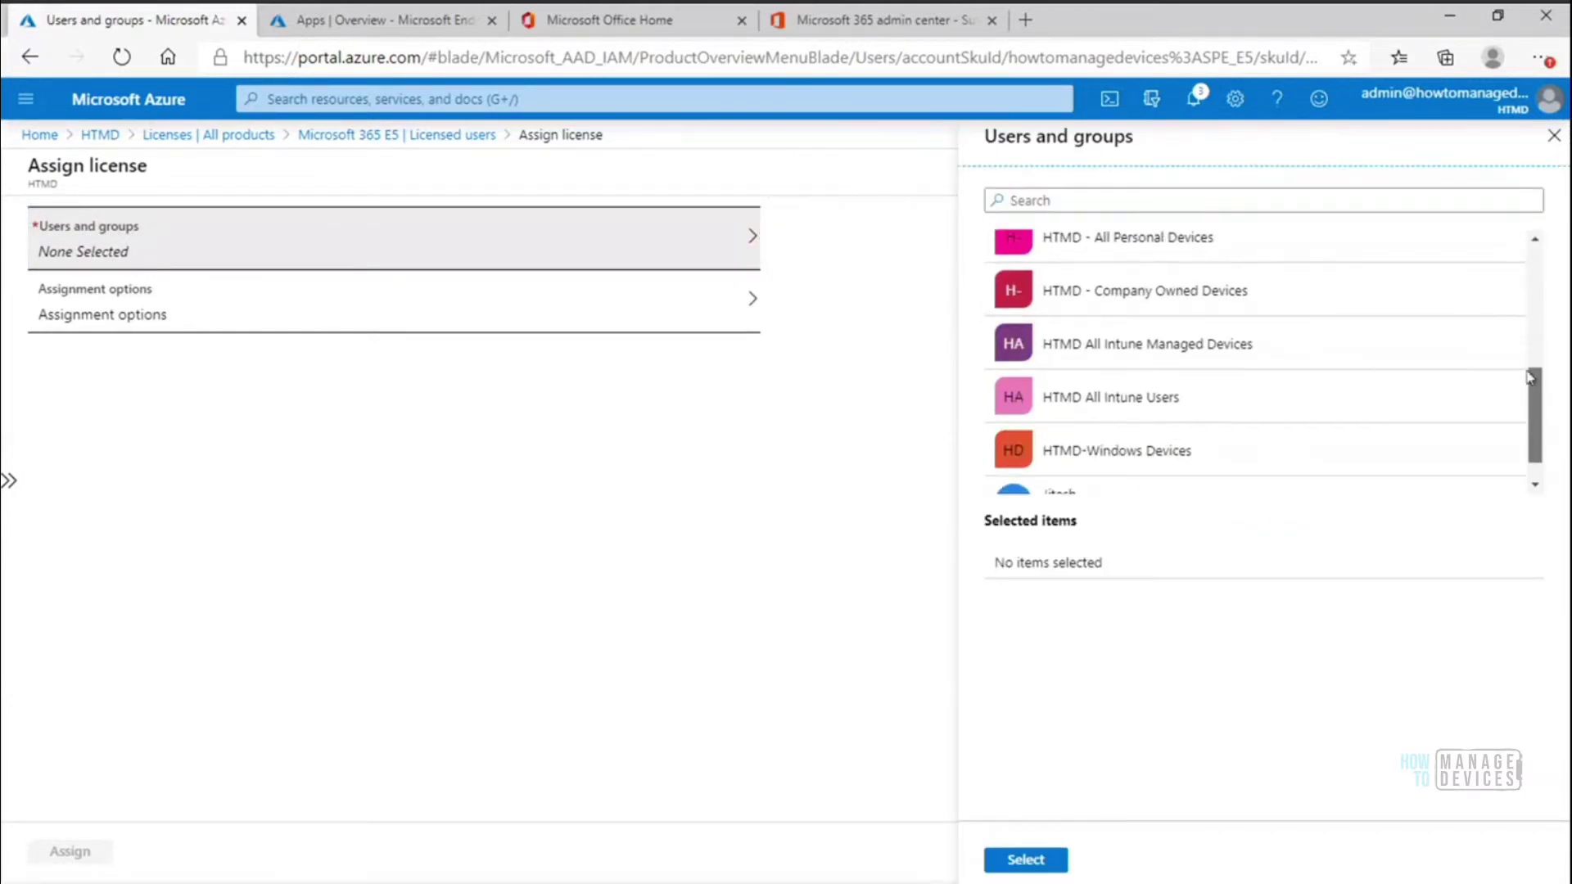
{"action": "scroll", "coordinate": [1531, 319], "scroll_direction": "up", "scroll_amount": 4}
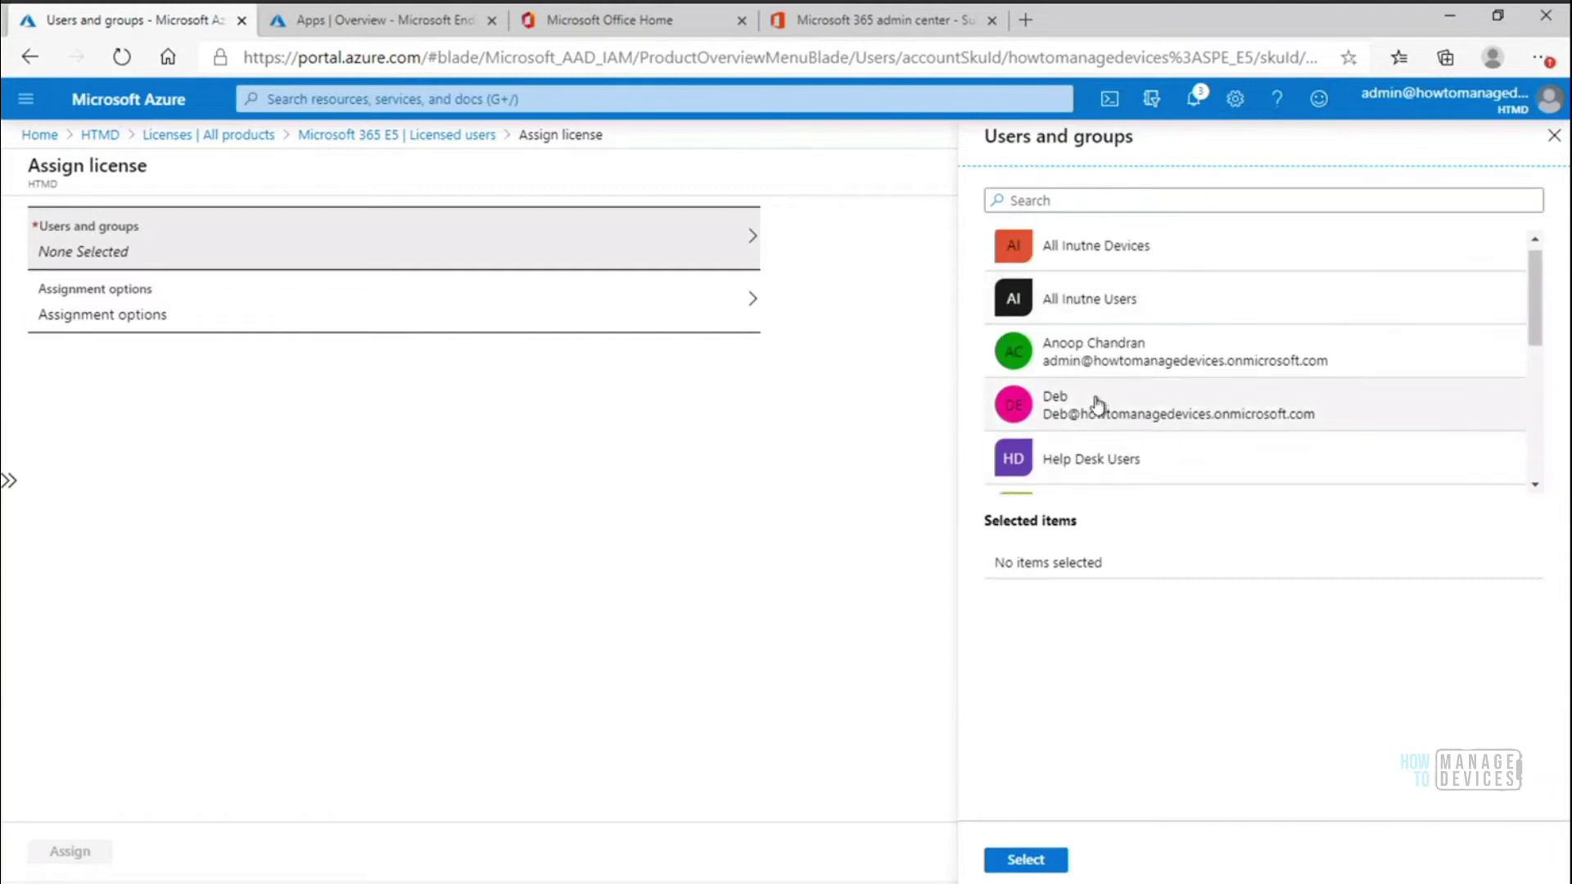
{"action": "left_click", "coordinate": [1096, 408]}
{"action": "left_click", "coordinate": [1112, 351]}
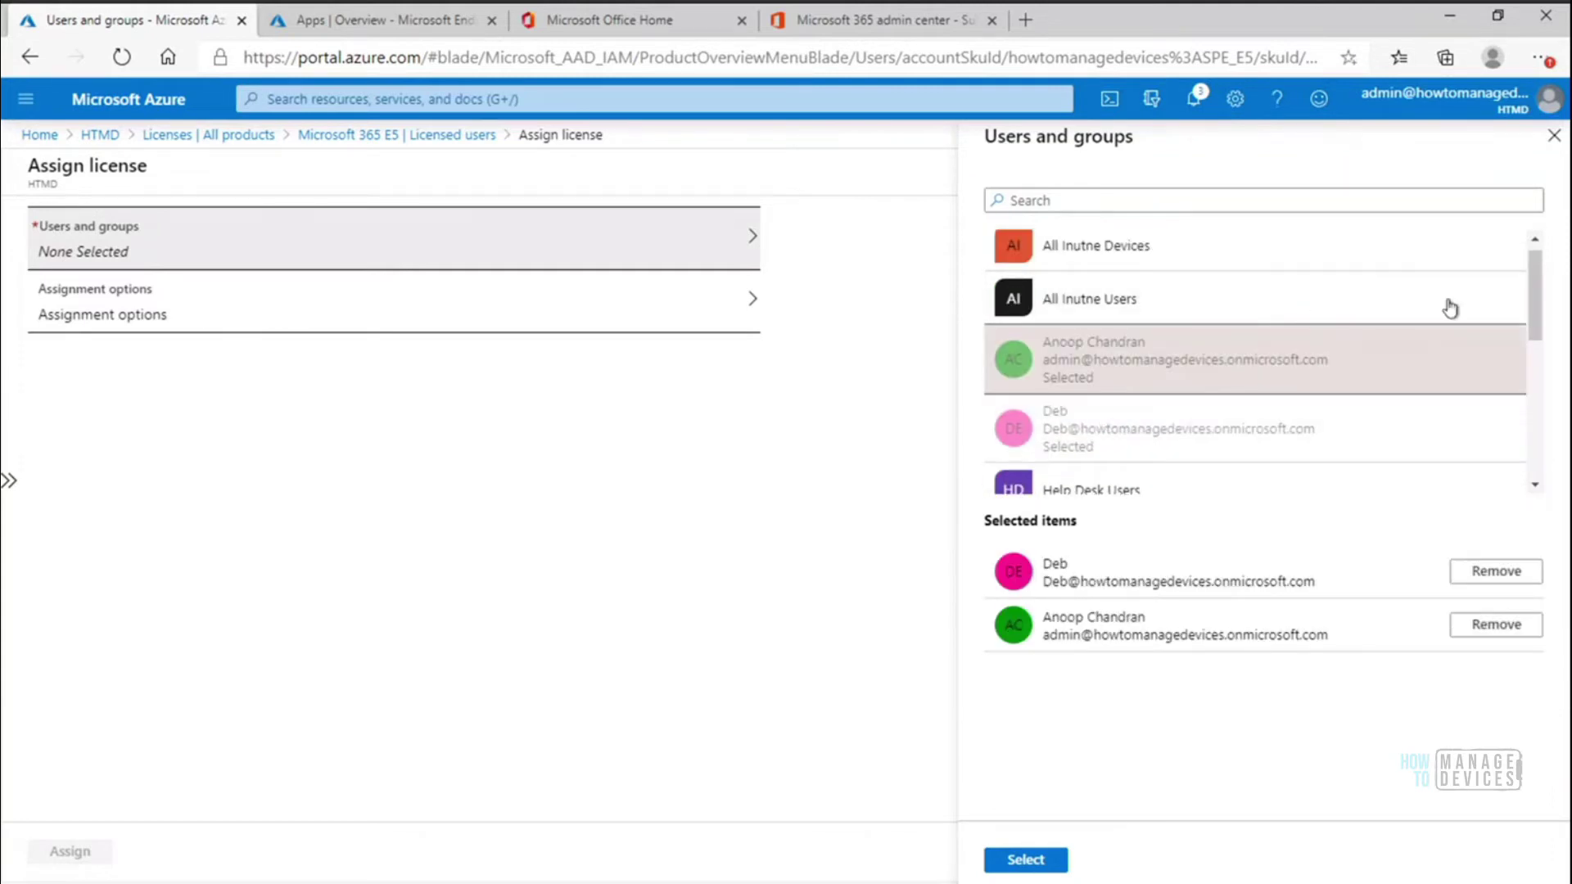
{"action": "left_click_drag", "start_coordinate": [1535, 313], "coordinate": [1523, 467]}
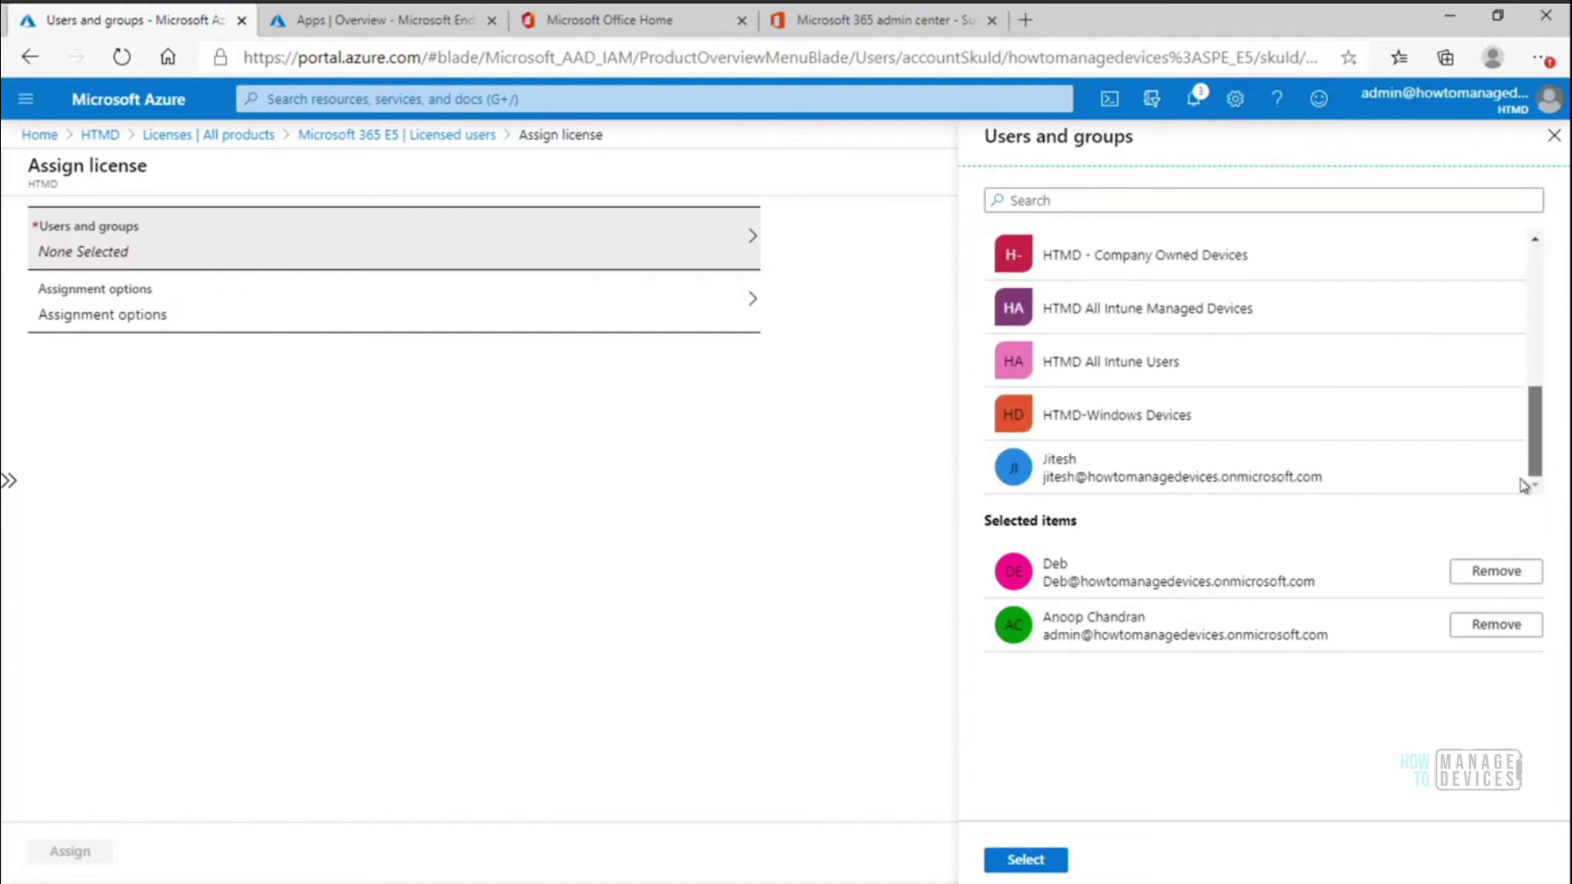
{"action": "left_click", "coordinate": [1226, 485]}
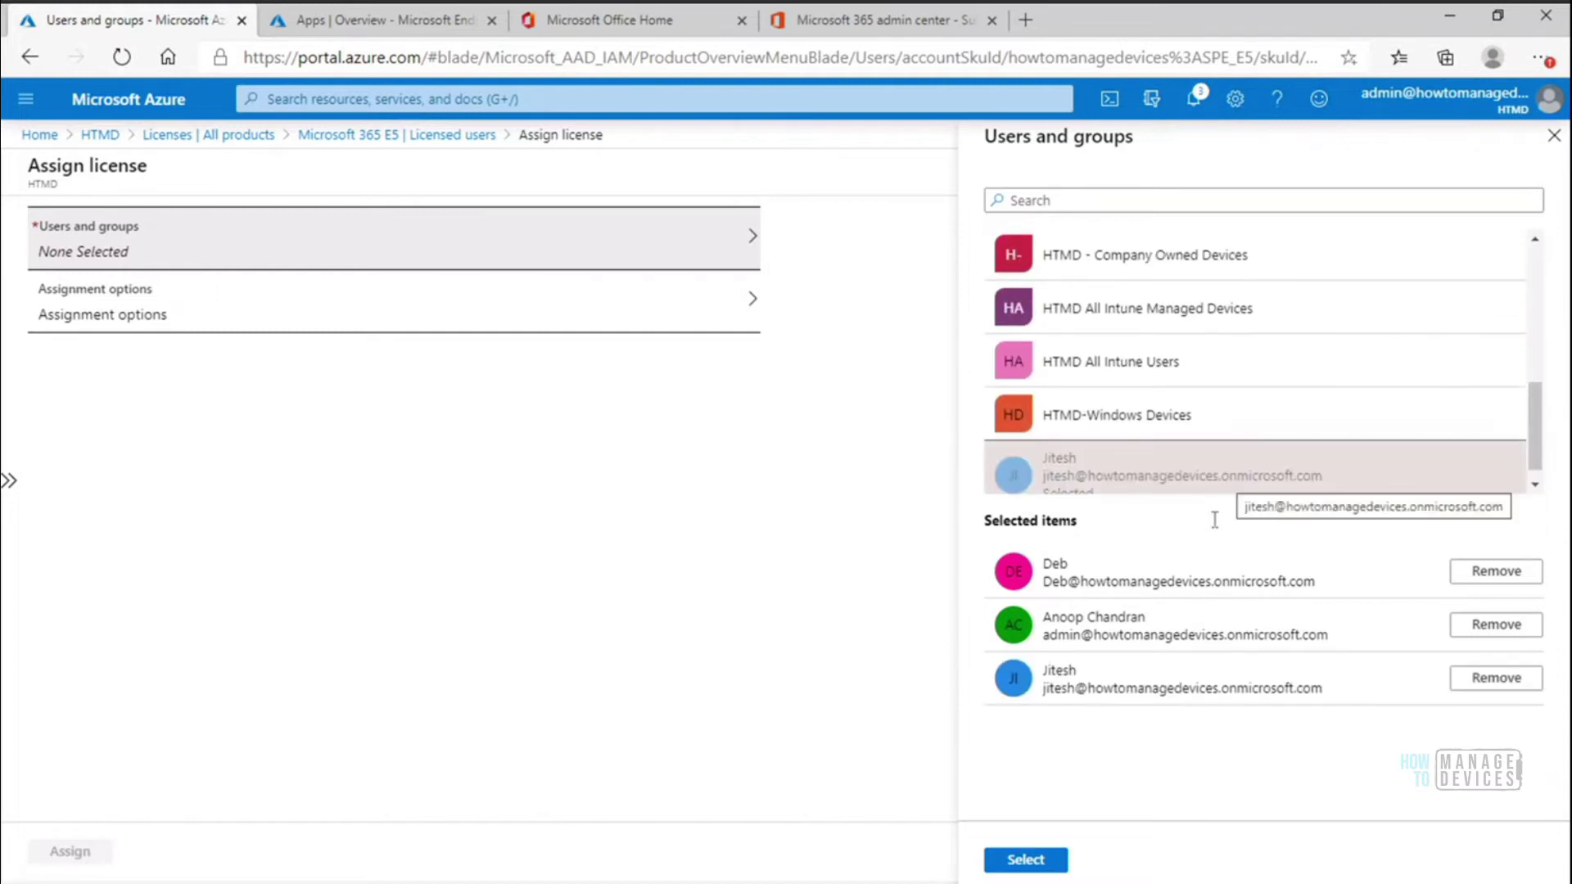
{"action": "left_click", "coordinate": [1030, 859]}
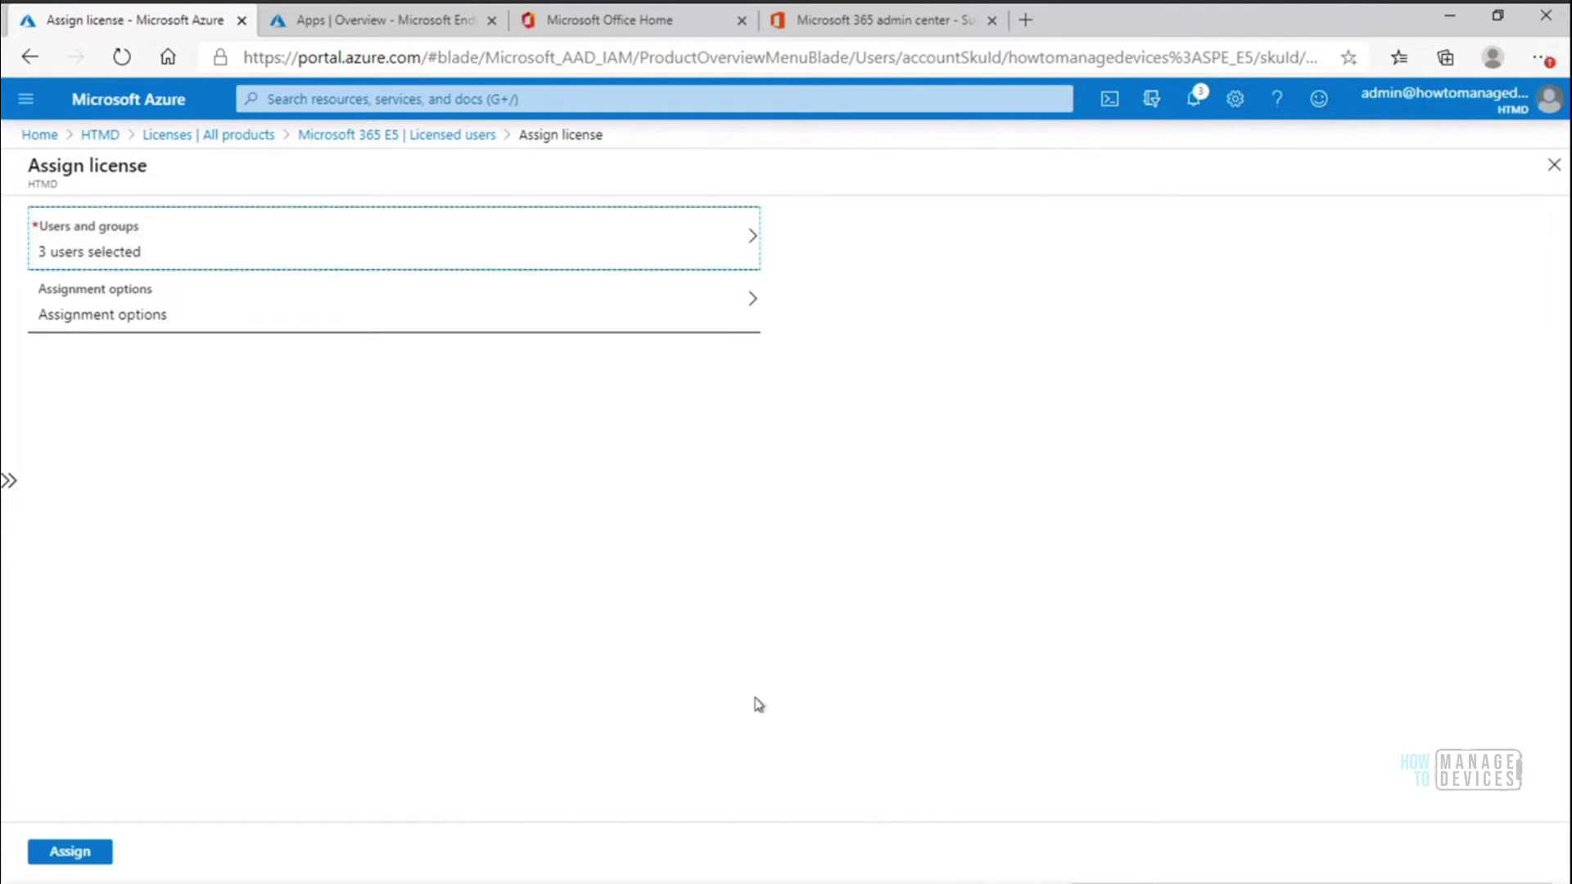
Review Microsoft 365 E5 services like Azure AD Premium P1/P2 and ATP, keeping all On
{"action": "left_click", "coordinate": [407, 304]}
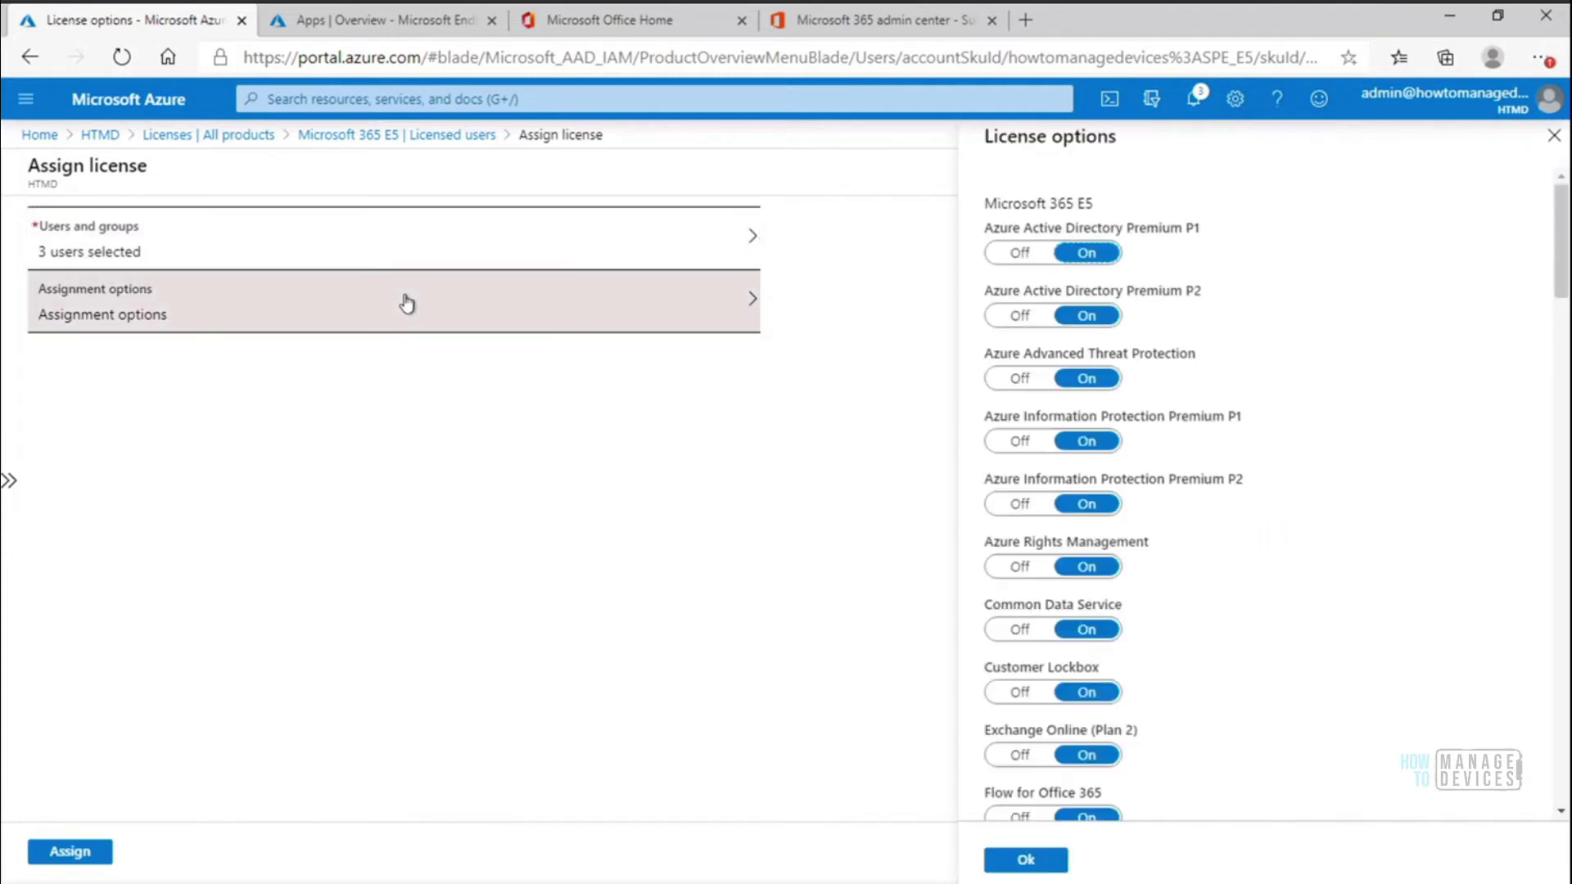
{"action": "left_click_drag", "start_coordinate": [1559, 267], "coordinate": [1561, 279]}
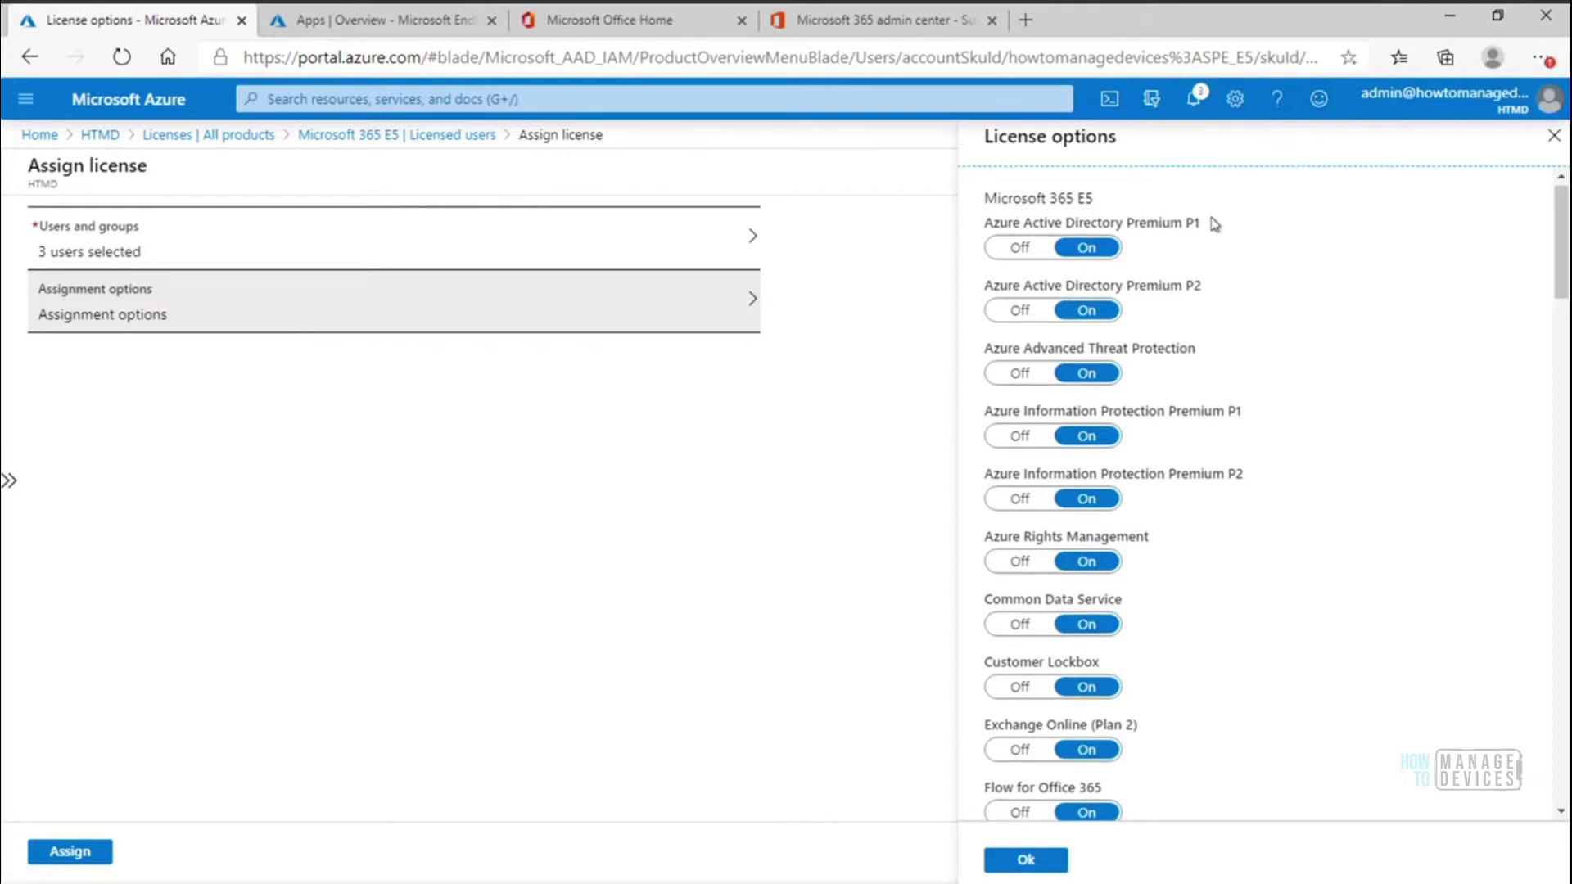
{"action": "left_click_drag", "start_coordinate": [1213, 224], "coordinate": [979, 222]}
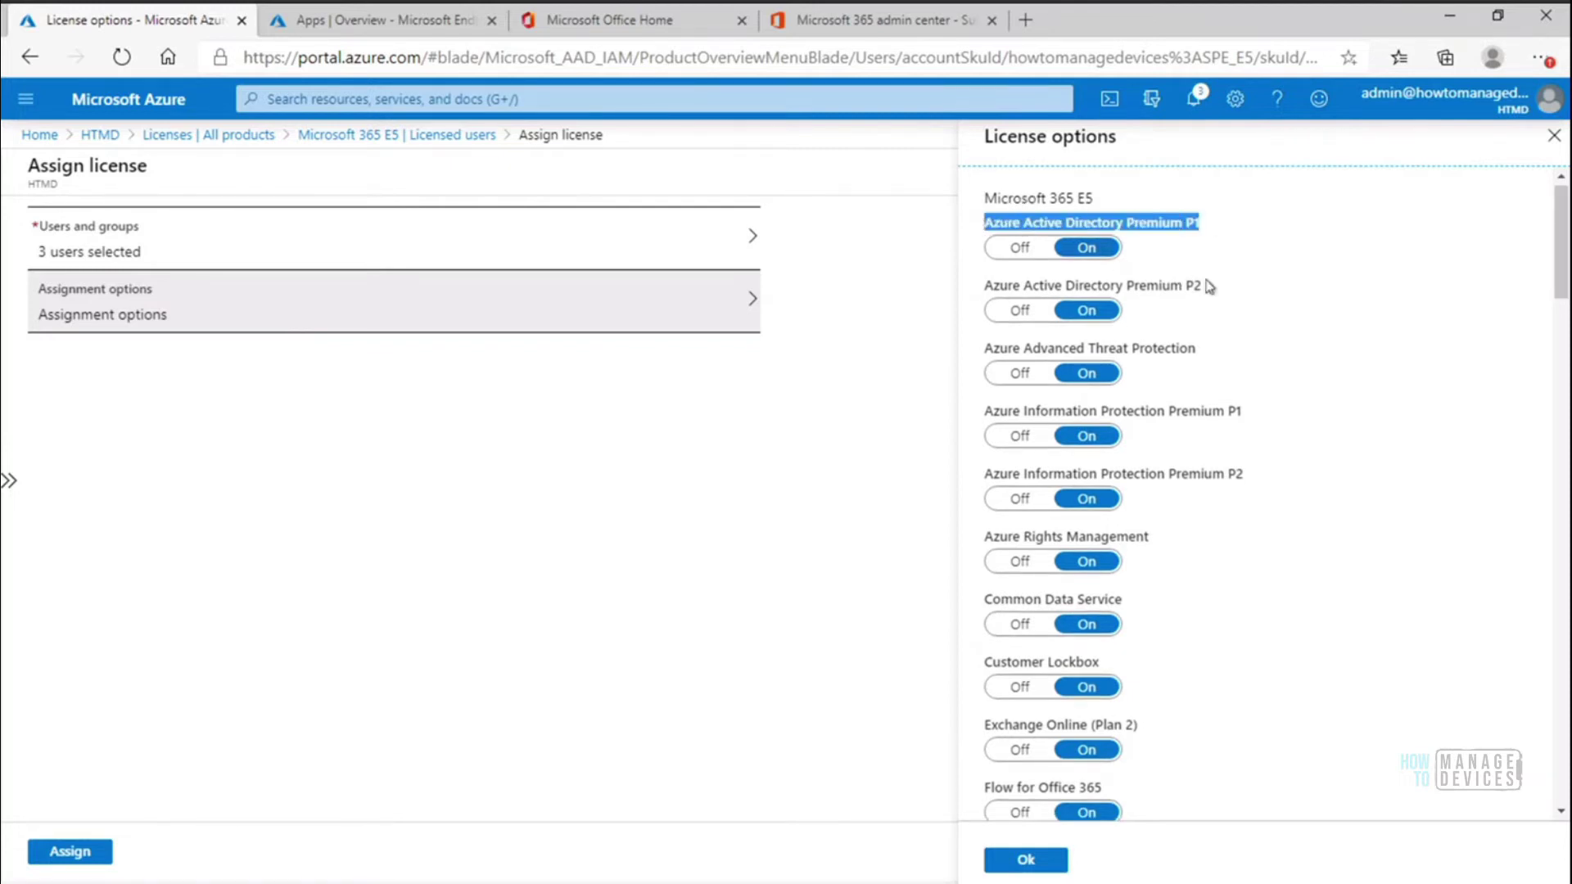
{"action": "left_click_drag", "start_coordinate": [1206, 286], "coordinate": [975, 288]}
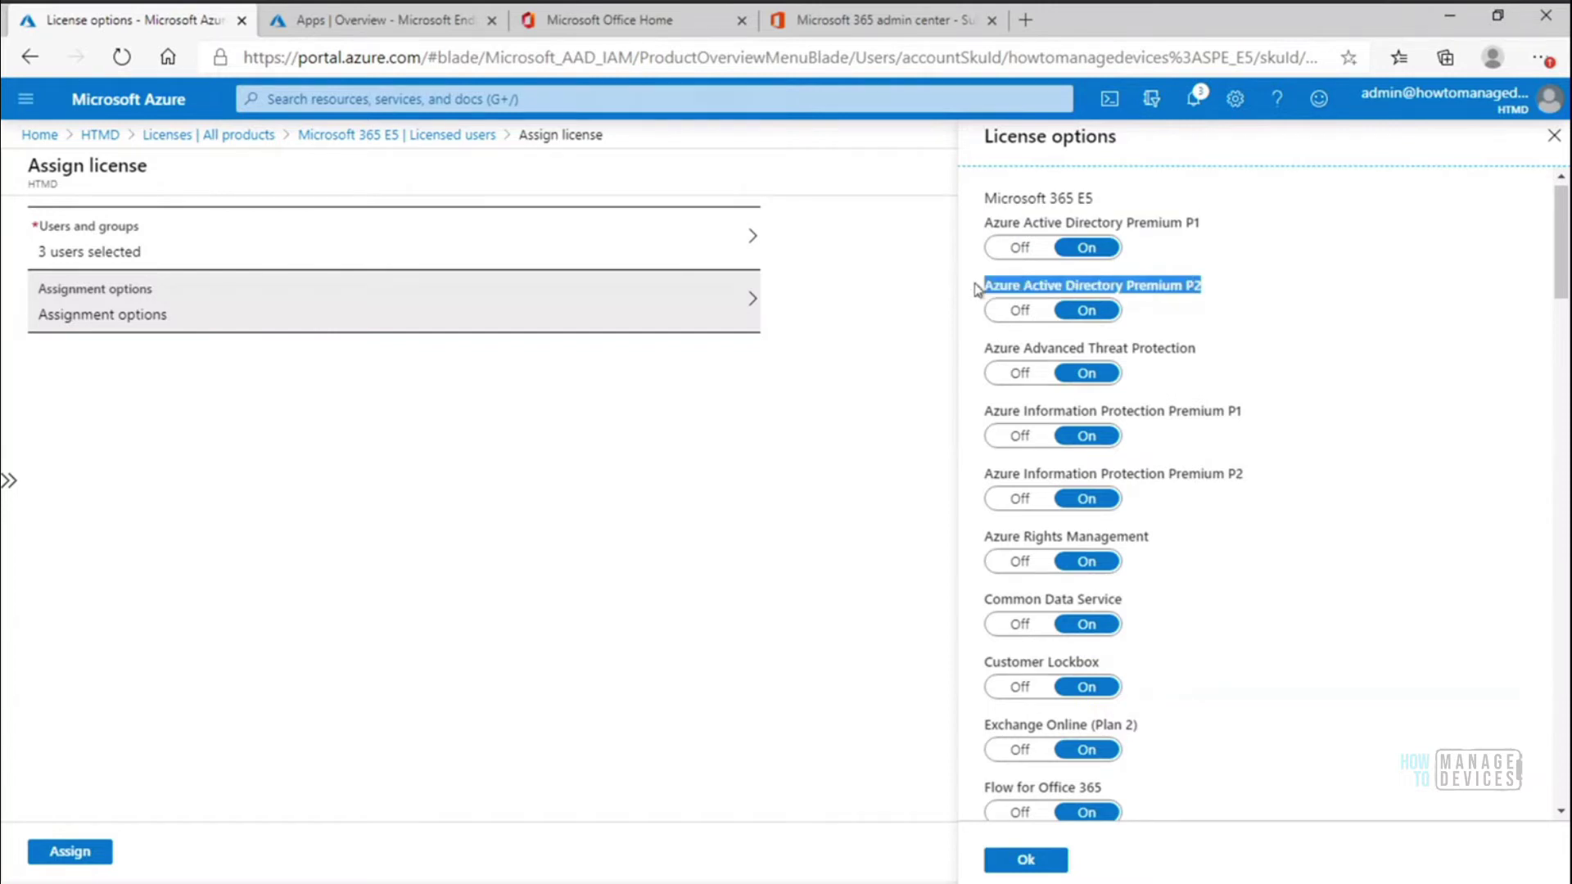
{"action": "left_click_drag", "start_coordinate": [1201, 352], "coordinate": [982, 354]}
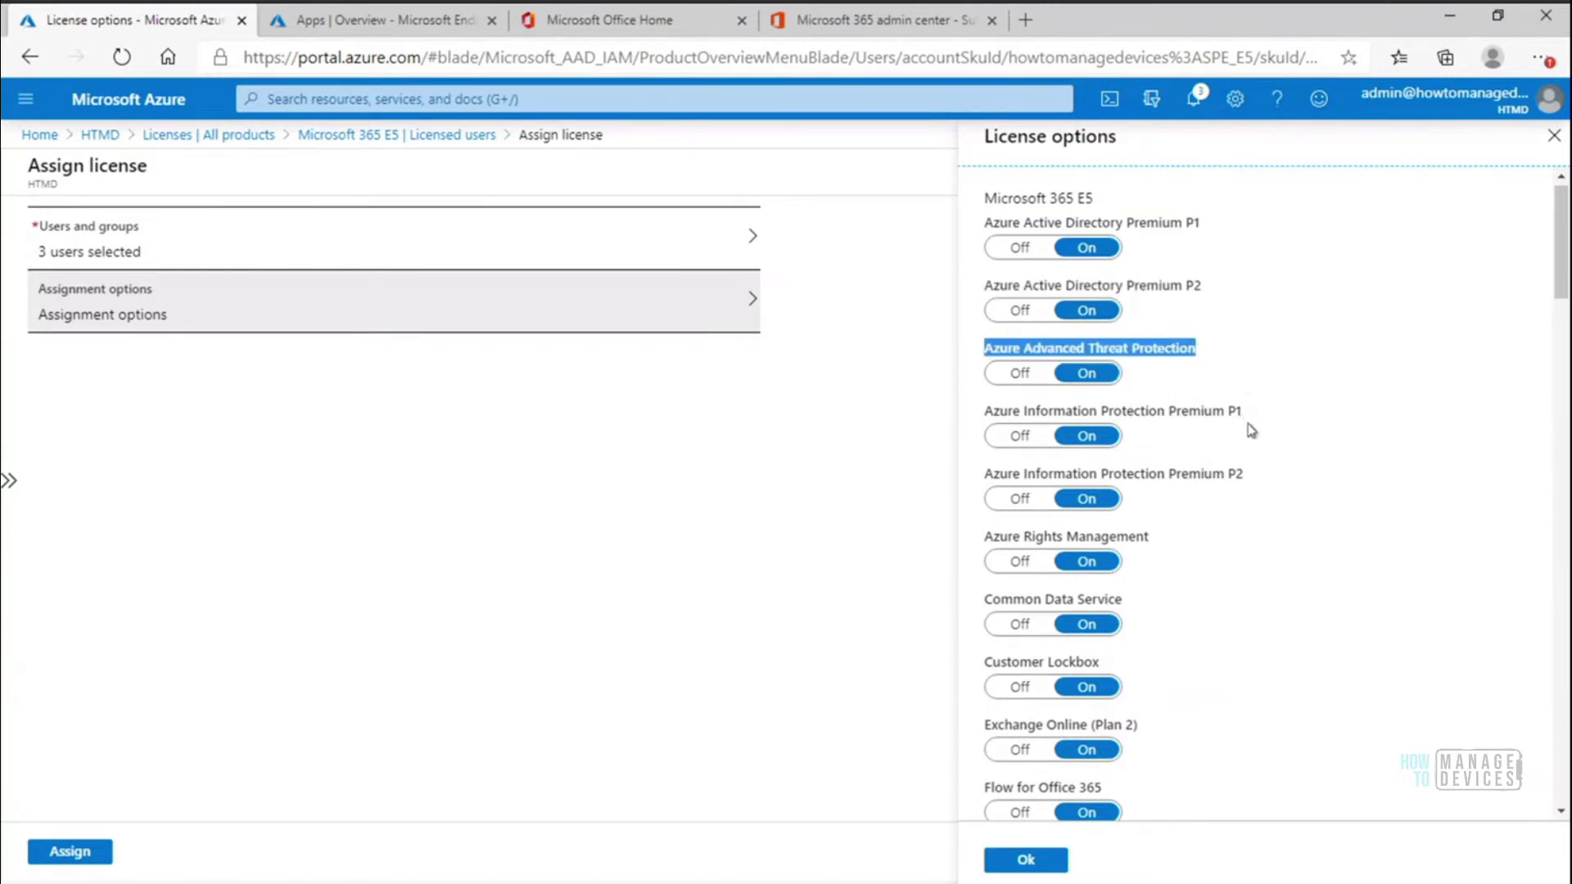
{"action": "left_click_drag", "start_coordinate": [1242, 416], "coordinate": [972, 414]}
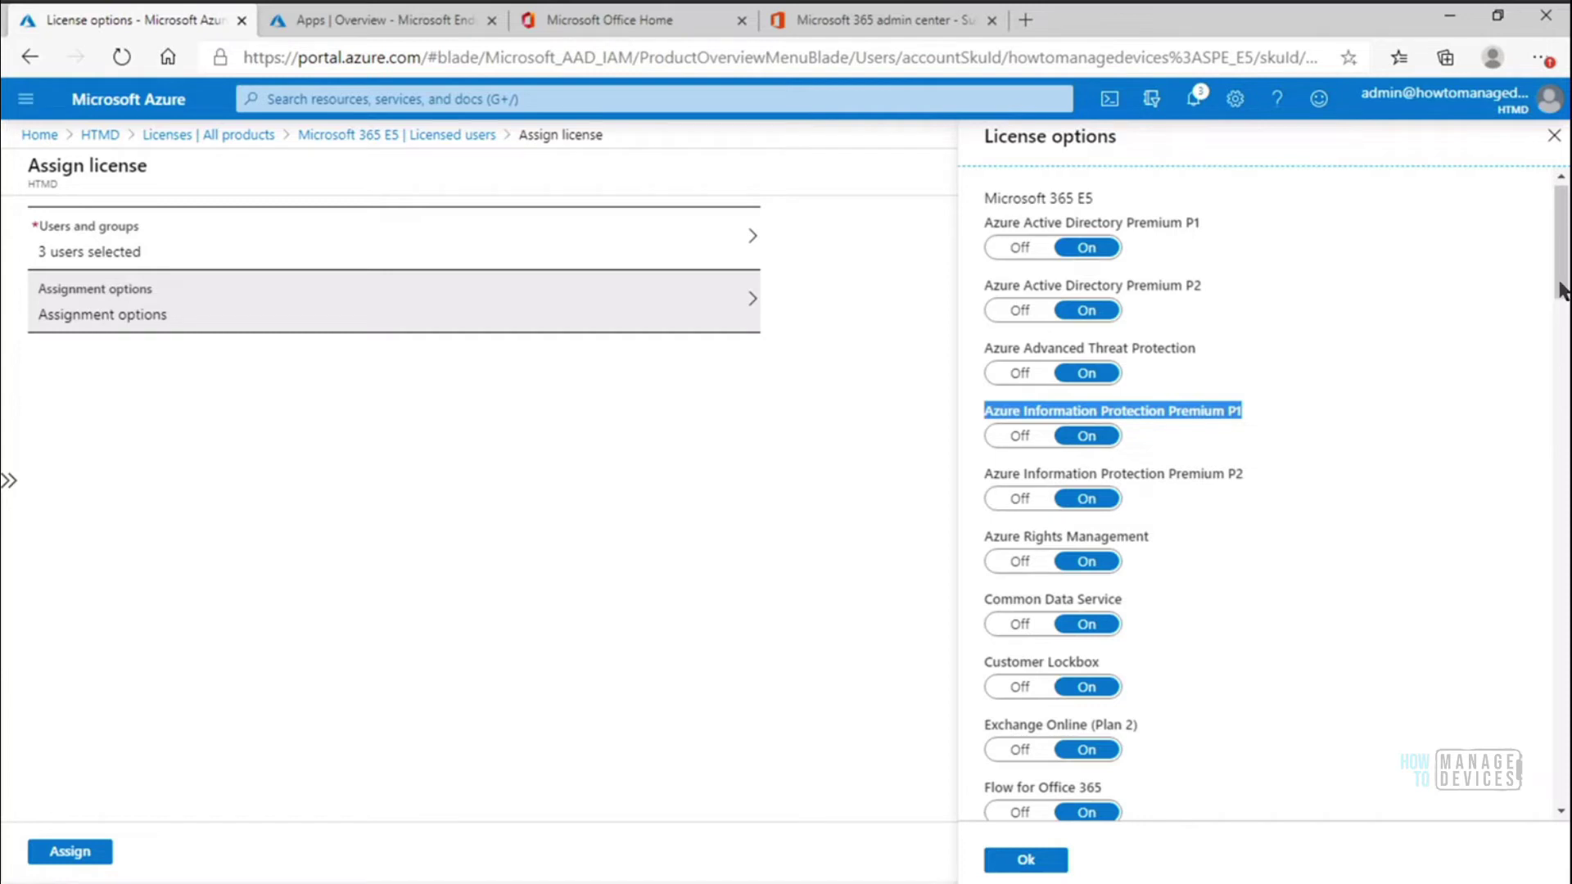
{"action": "left_click_drag", "start_coordinate": [1562, 290], "coordinate": [1560, 809]}
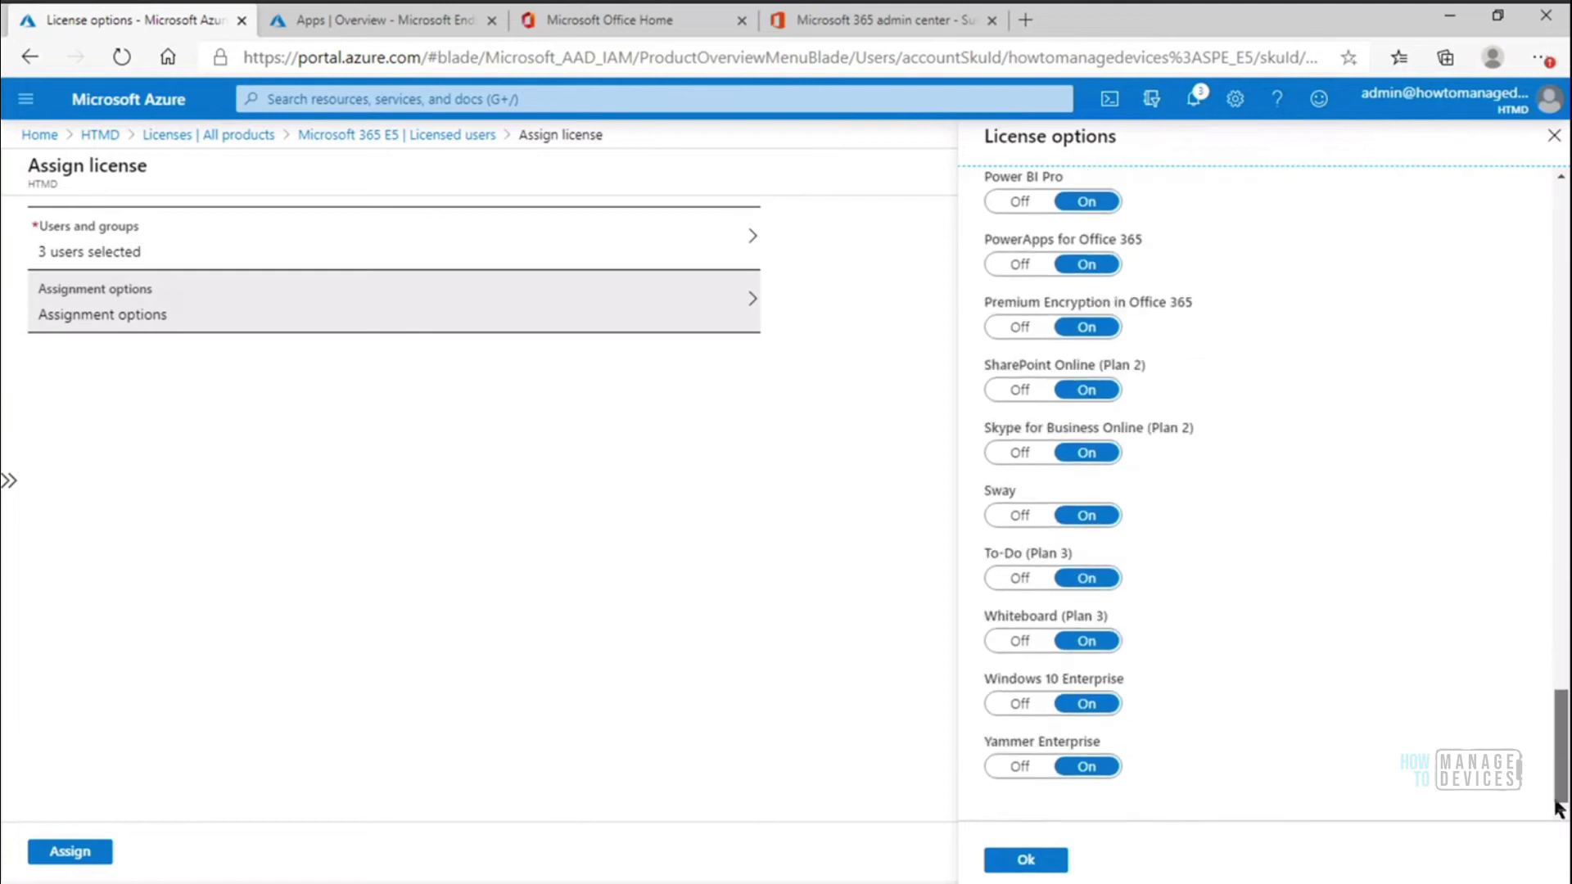
{"action": "left_click", "coordinate": [1025, 858]}
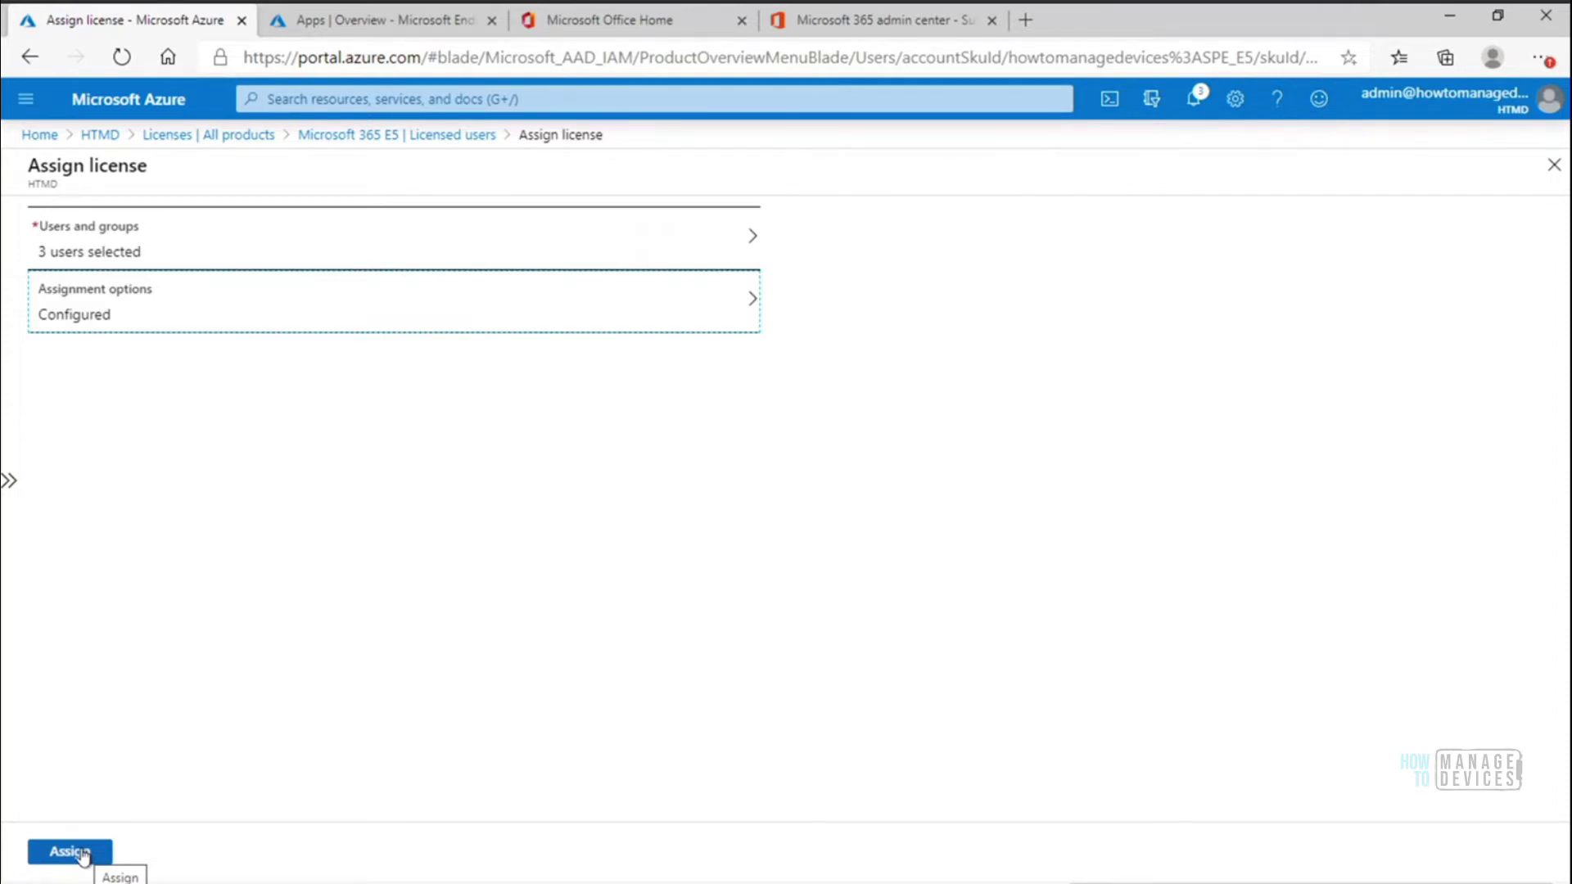
Assign Microsoft 365 E5 to the three users, read the usage-location error, and return home
{"action": "left_click", "coordinate": [81, 854]}
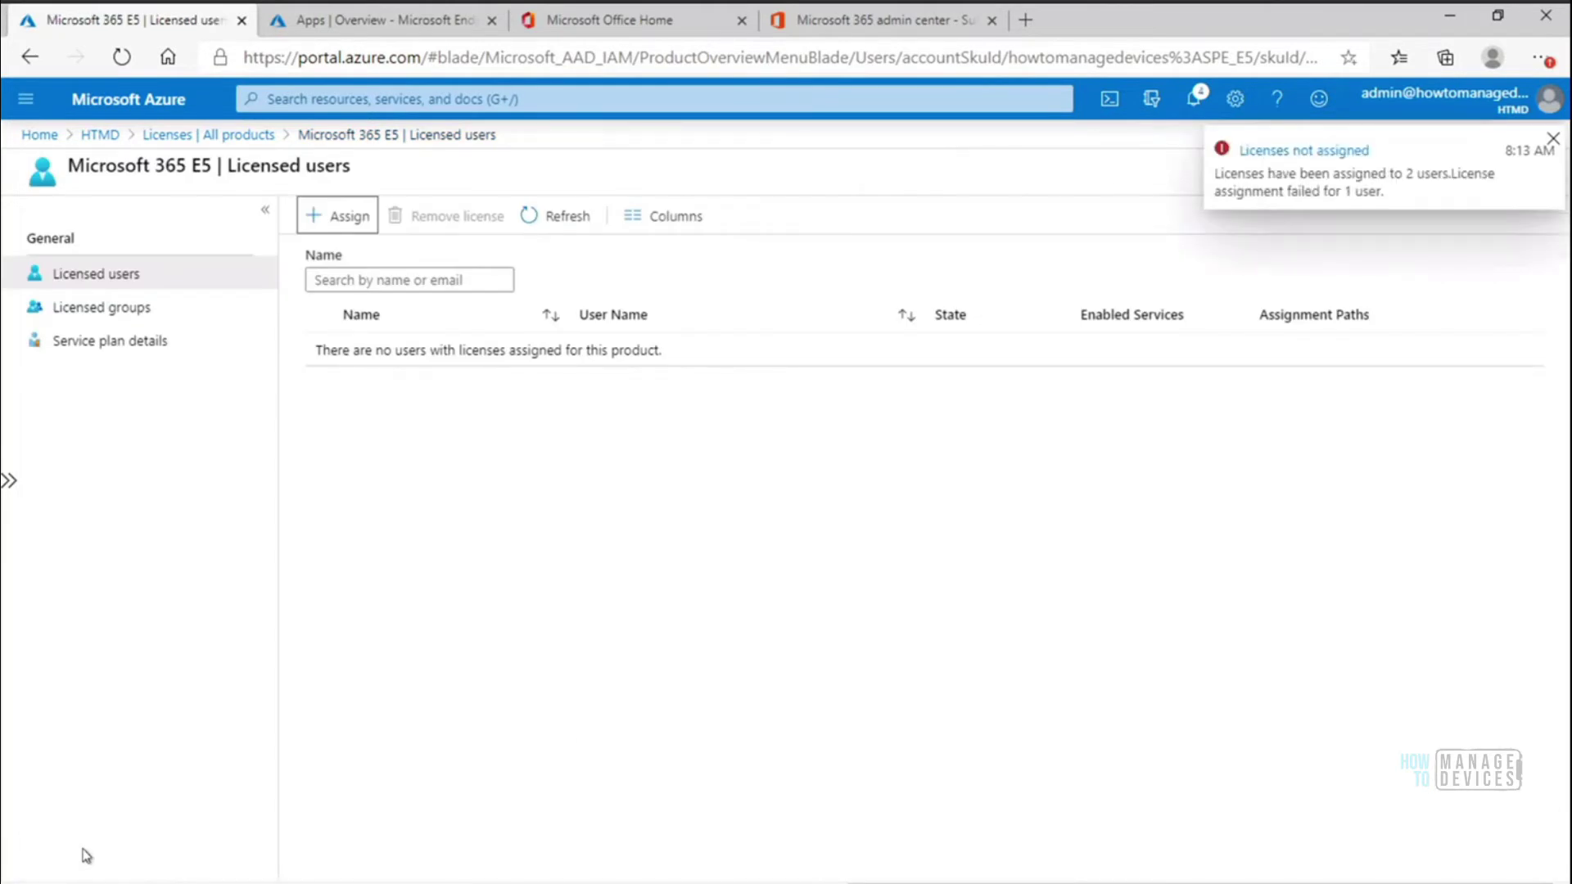
{"action": "left_click", "coordinate": [1312, 154]}
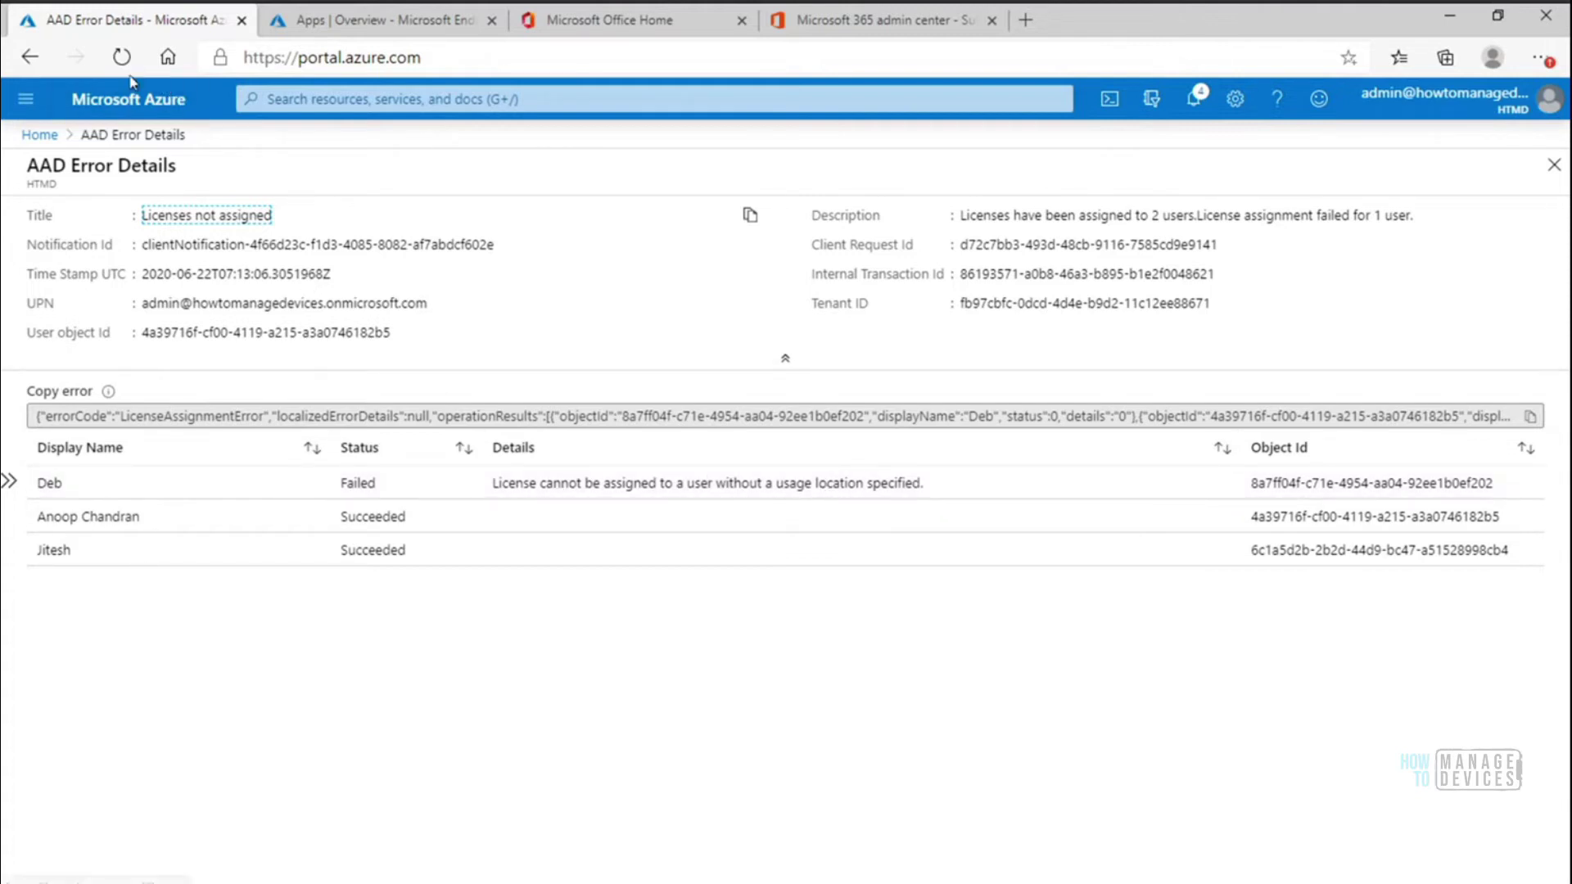
{"action": "left_click", "coordinate": [36, 136]}
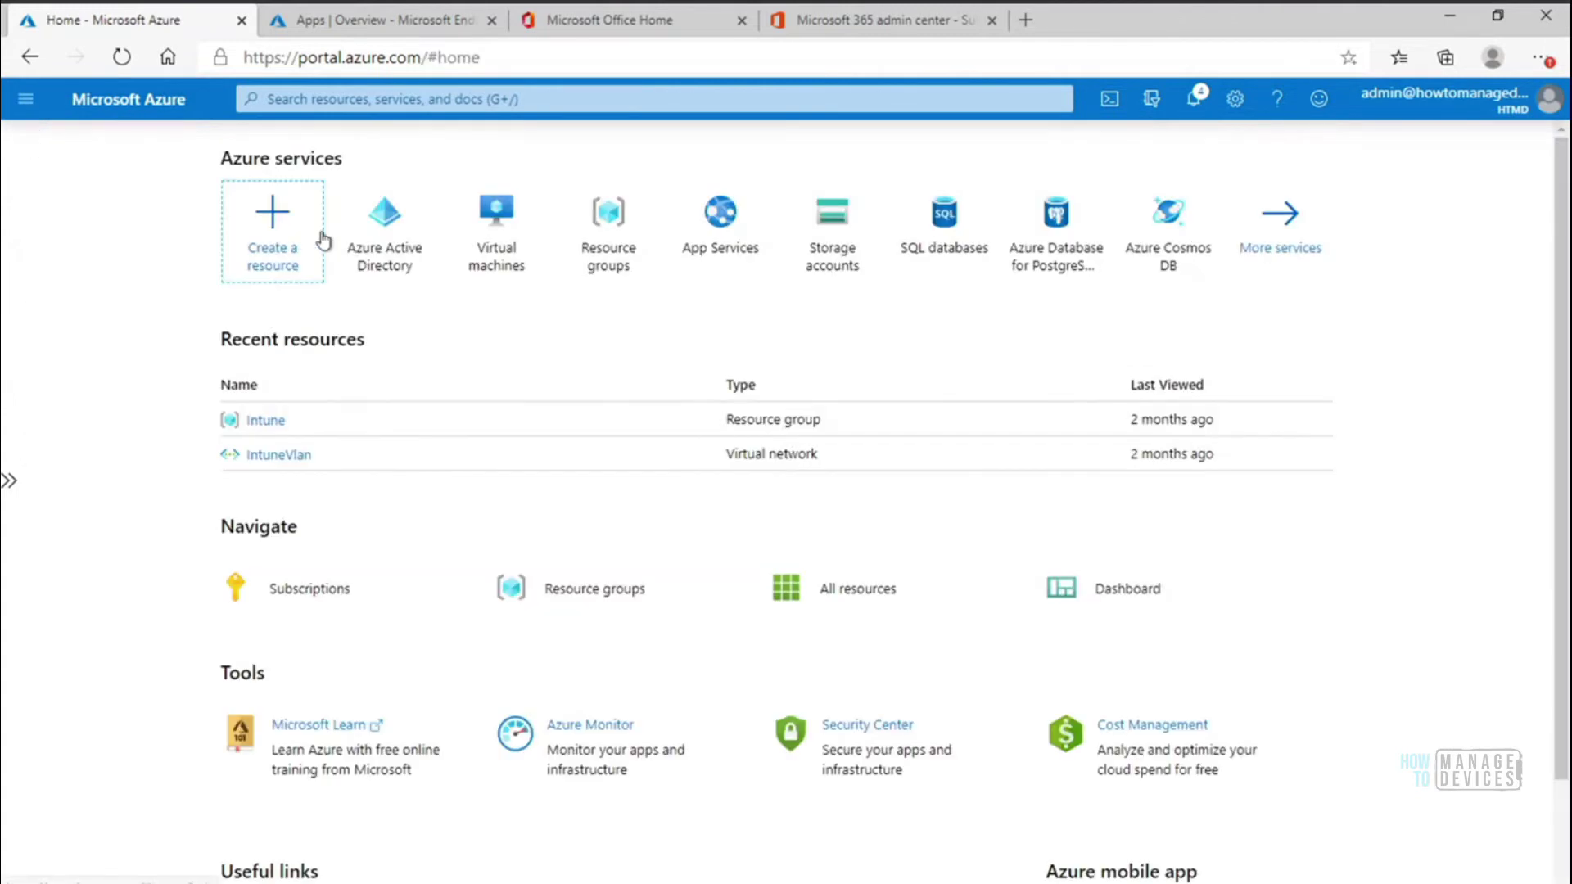
Open the test user's profile from the Azure Active Directory Users list
{"action": "left_click", "coordinate": [381, 223]}
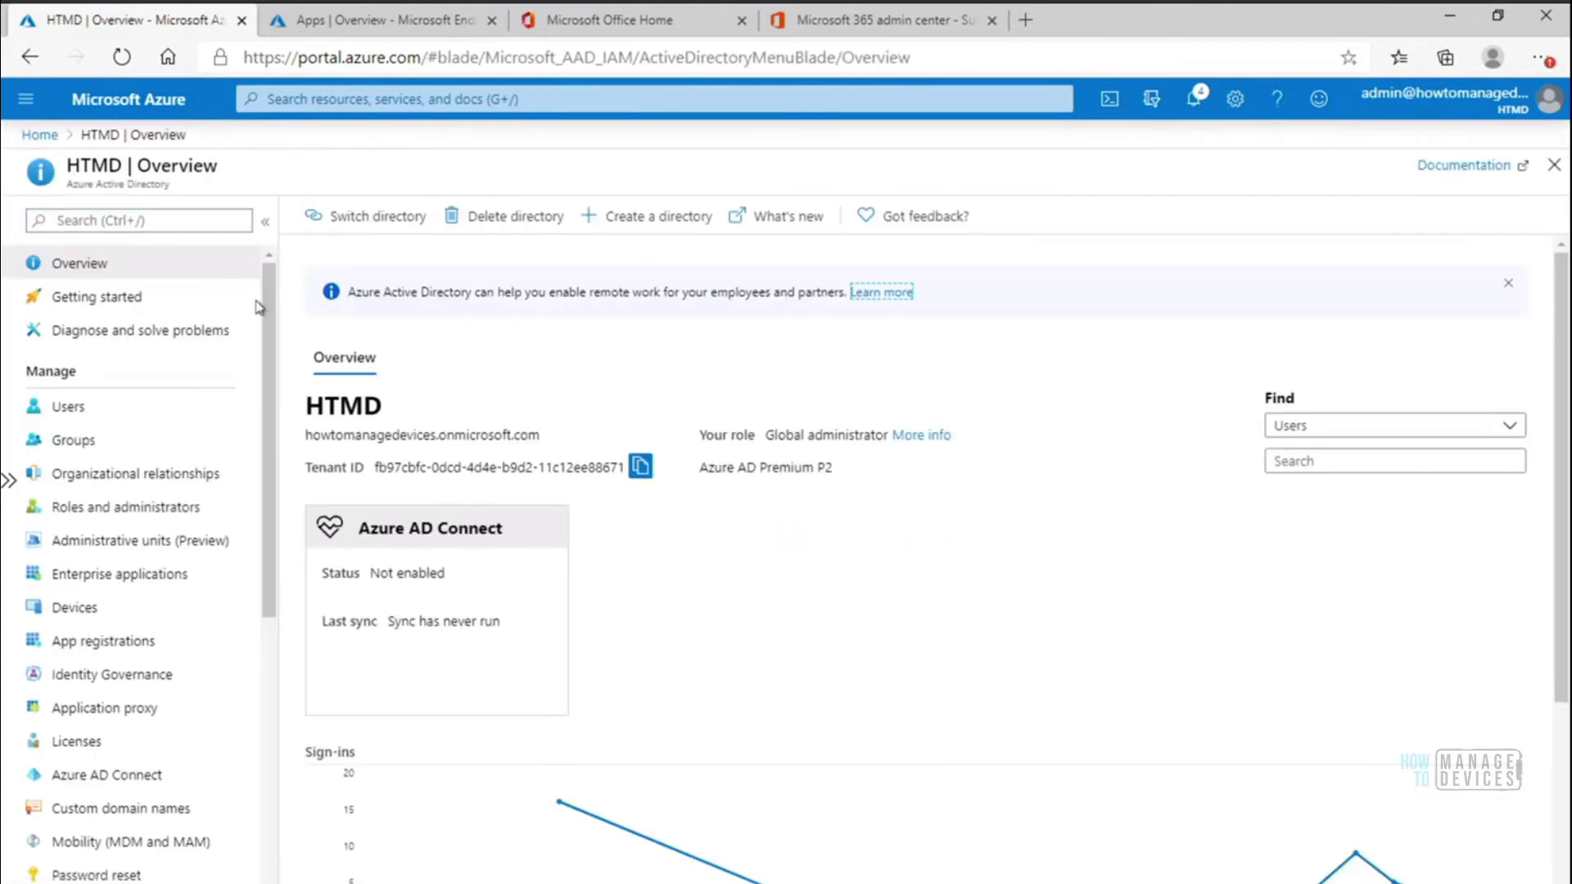
{"action": "left_click", "coordinate": [84, 412]}
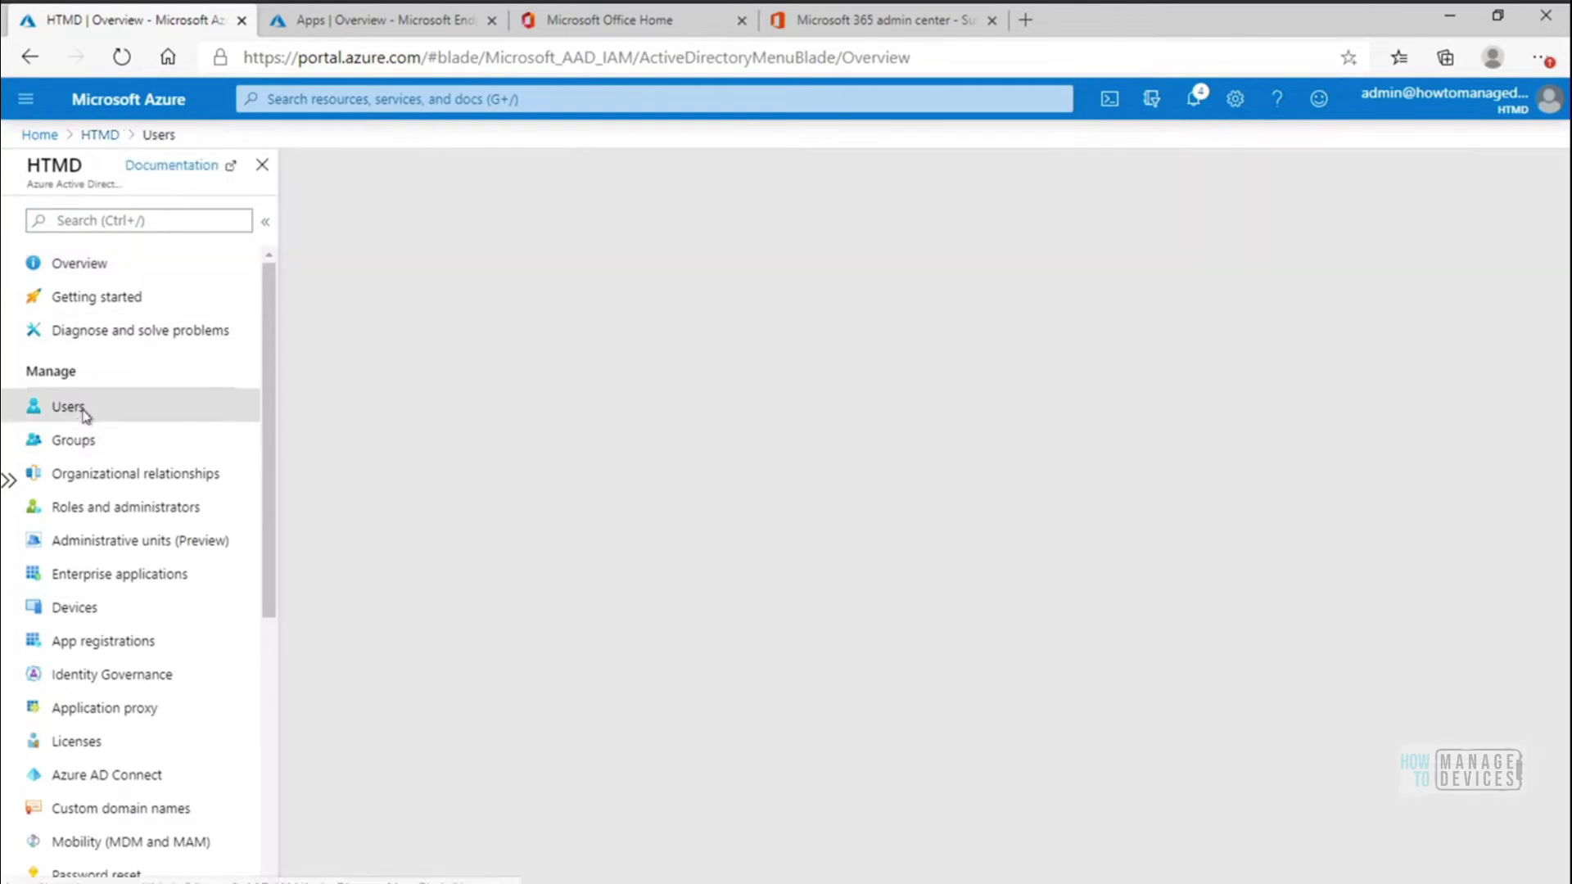
{"action": "left_click", "coordinate": [411, 374]}
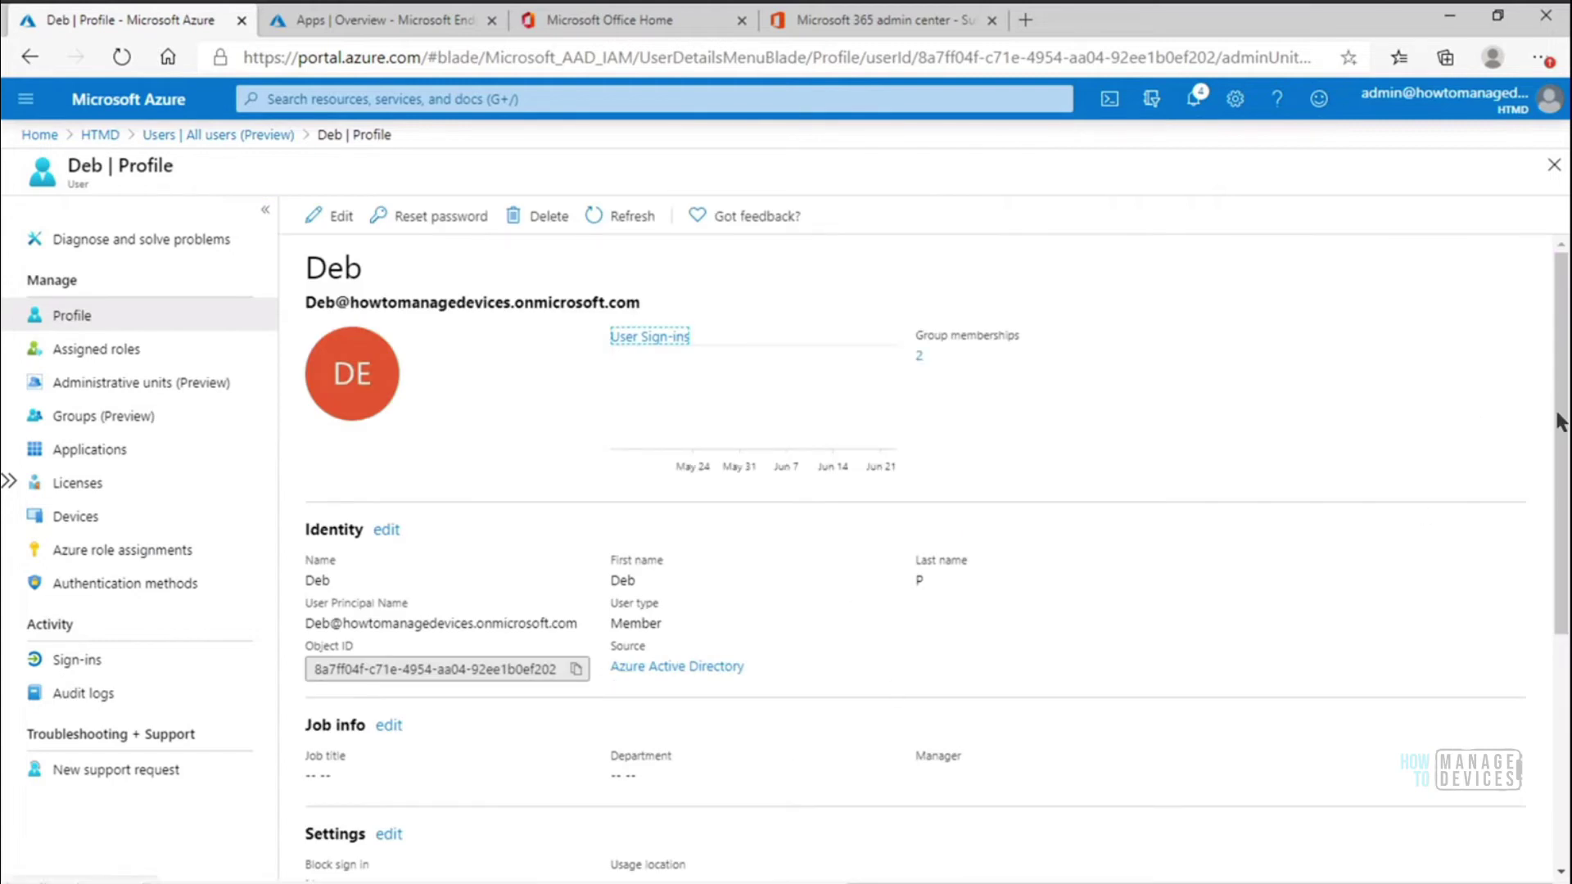
{"action": "left_click_drag", "start_coordinate": [1560, 422], "coordinate": [1535, 604]}
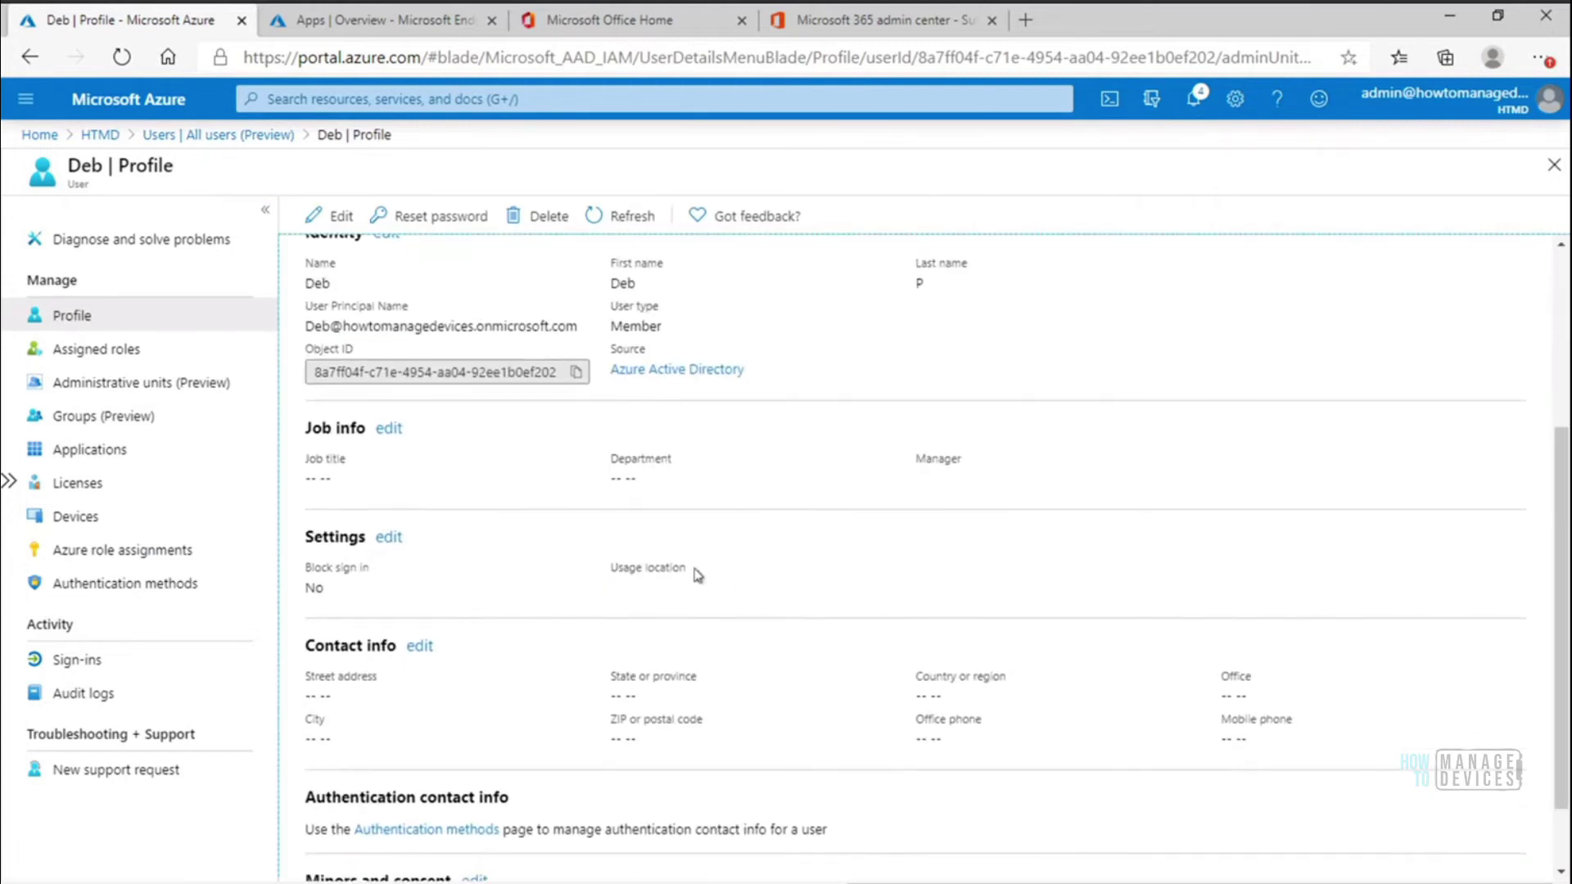
Set the user's usage location to India, save, and view their license assignments
{"action": "left_click", "coordinate": [390, 538]}
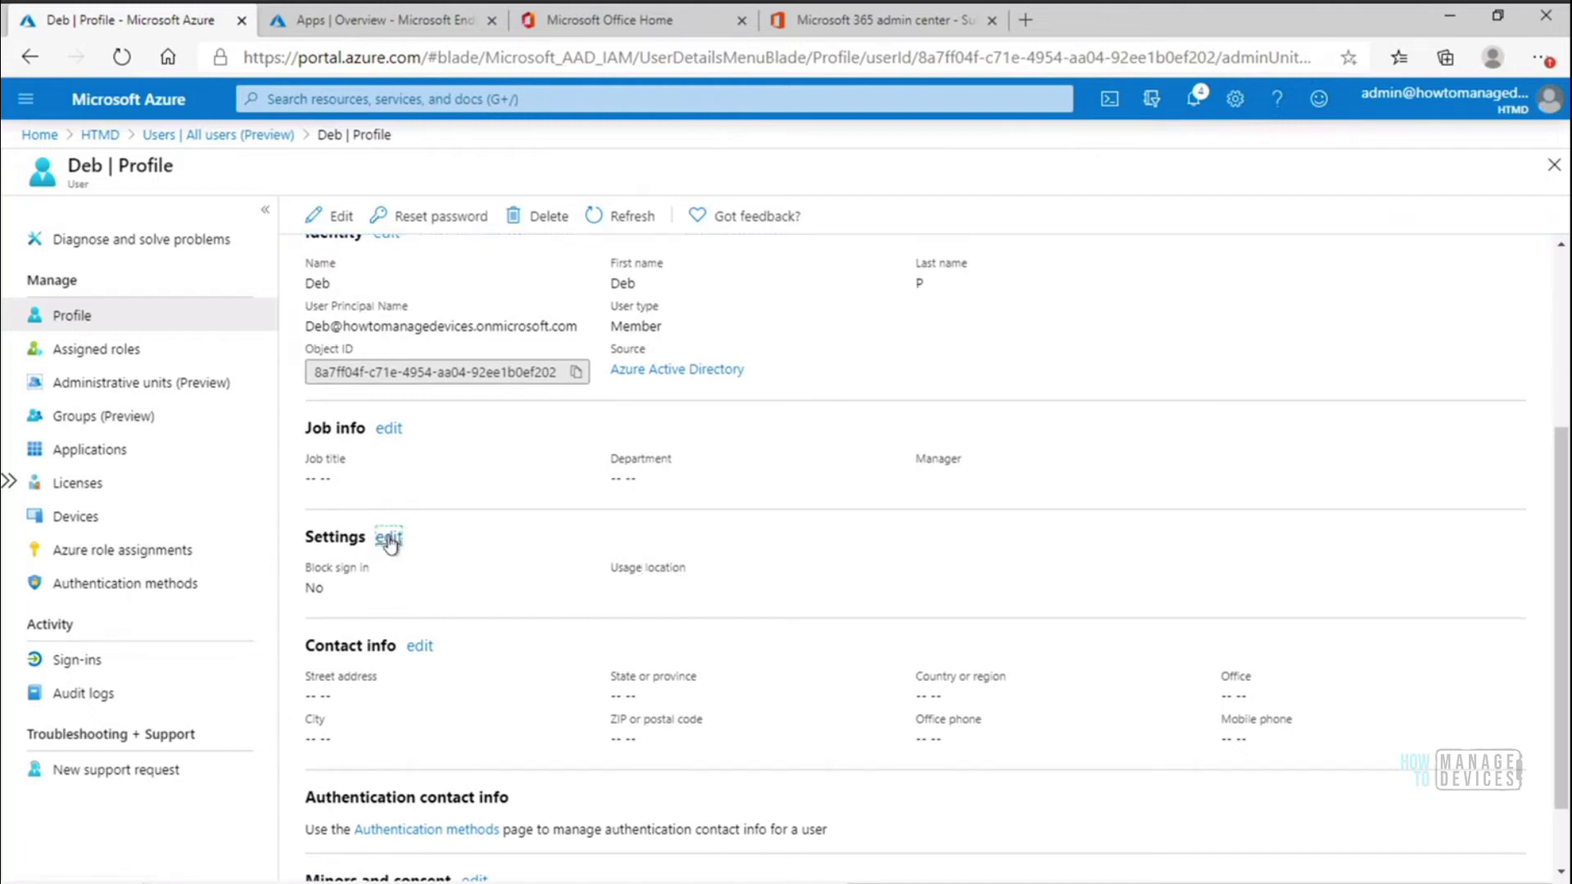
{"action": "left_click", "coordinate": [752, 603]}
{"action": "type", "text": "i"}
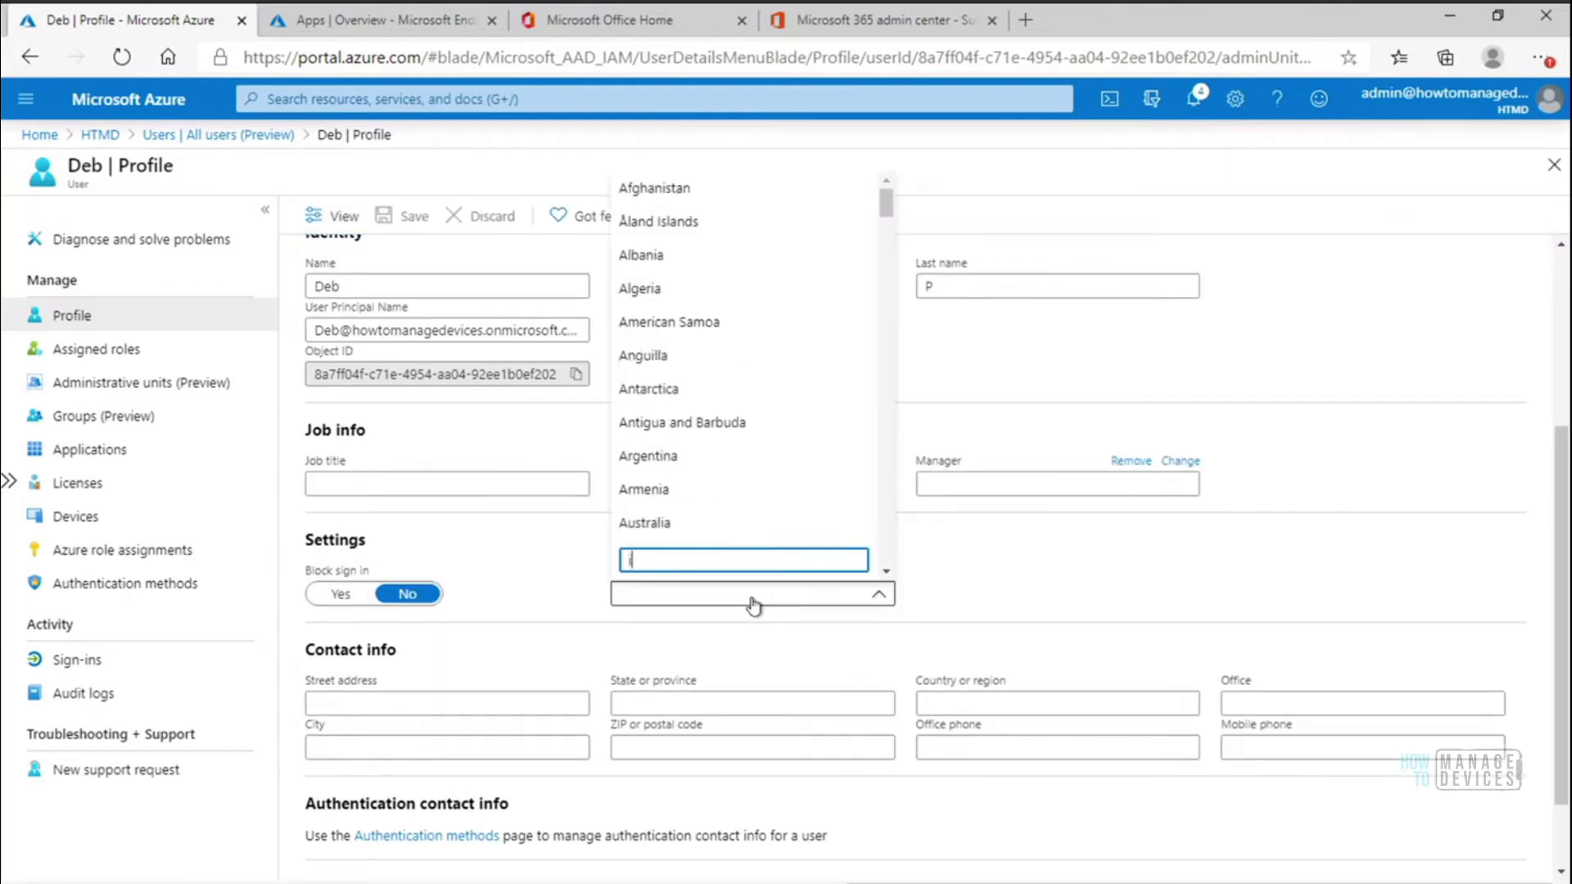
{"action": "type", "text": "ndi"}
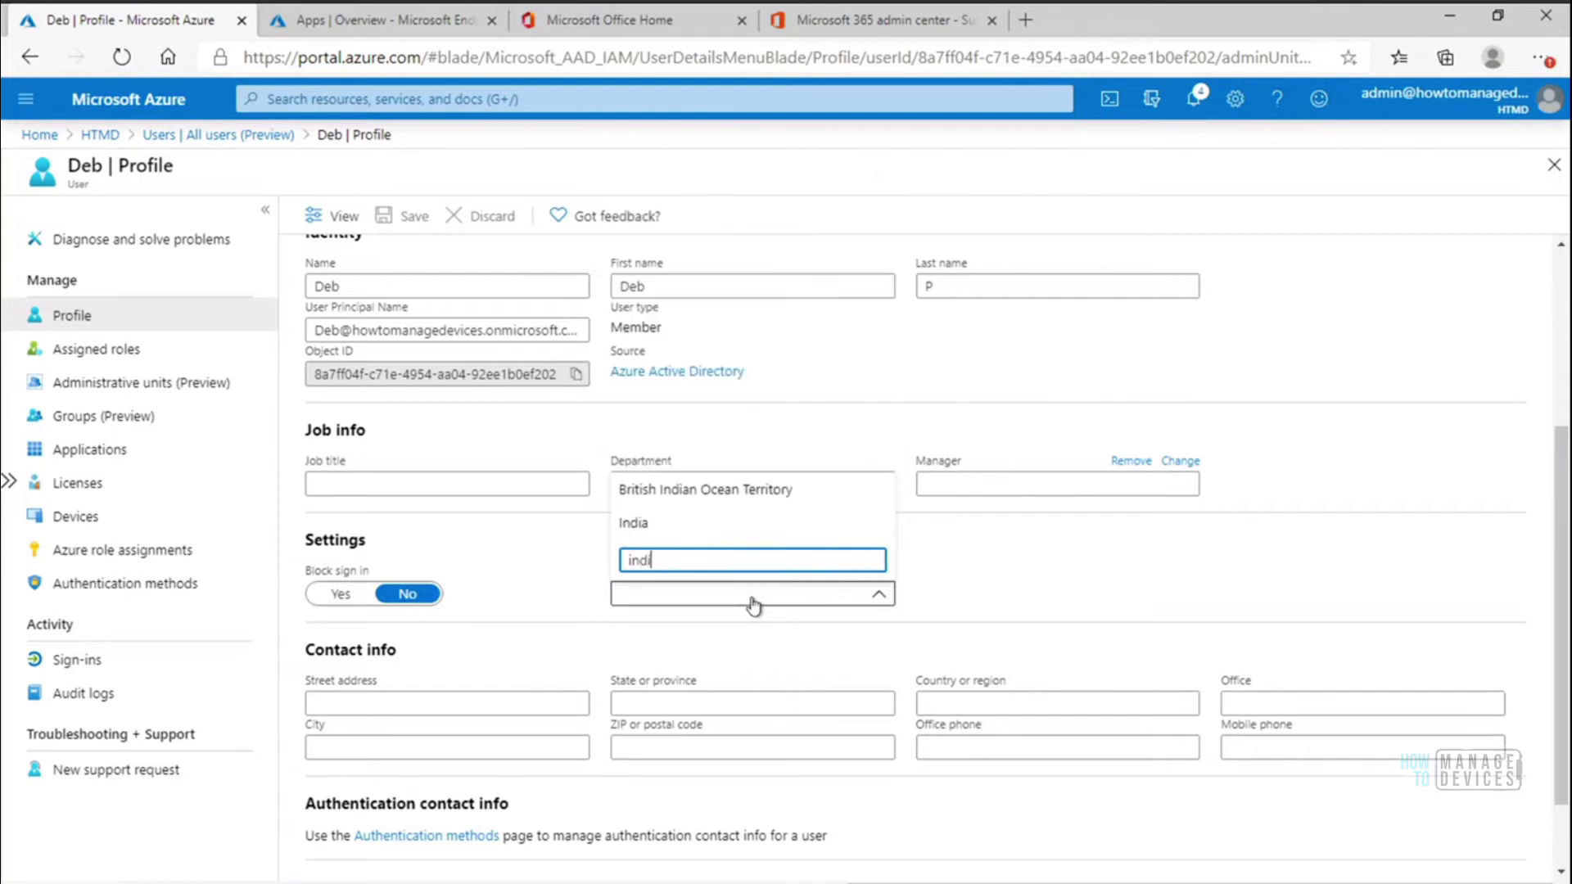
{"action": "left_click", "coordinate": [693, 534]}
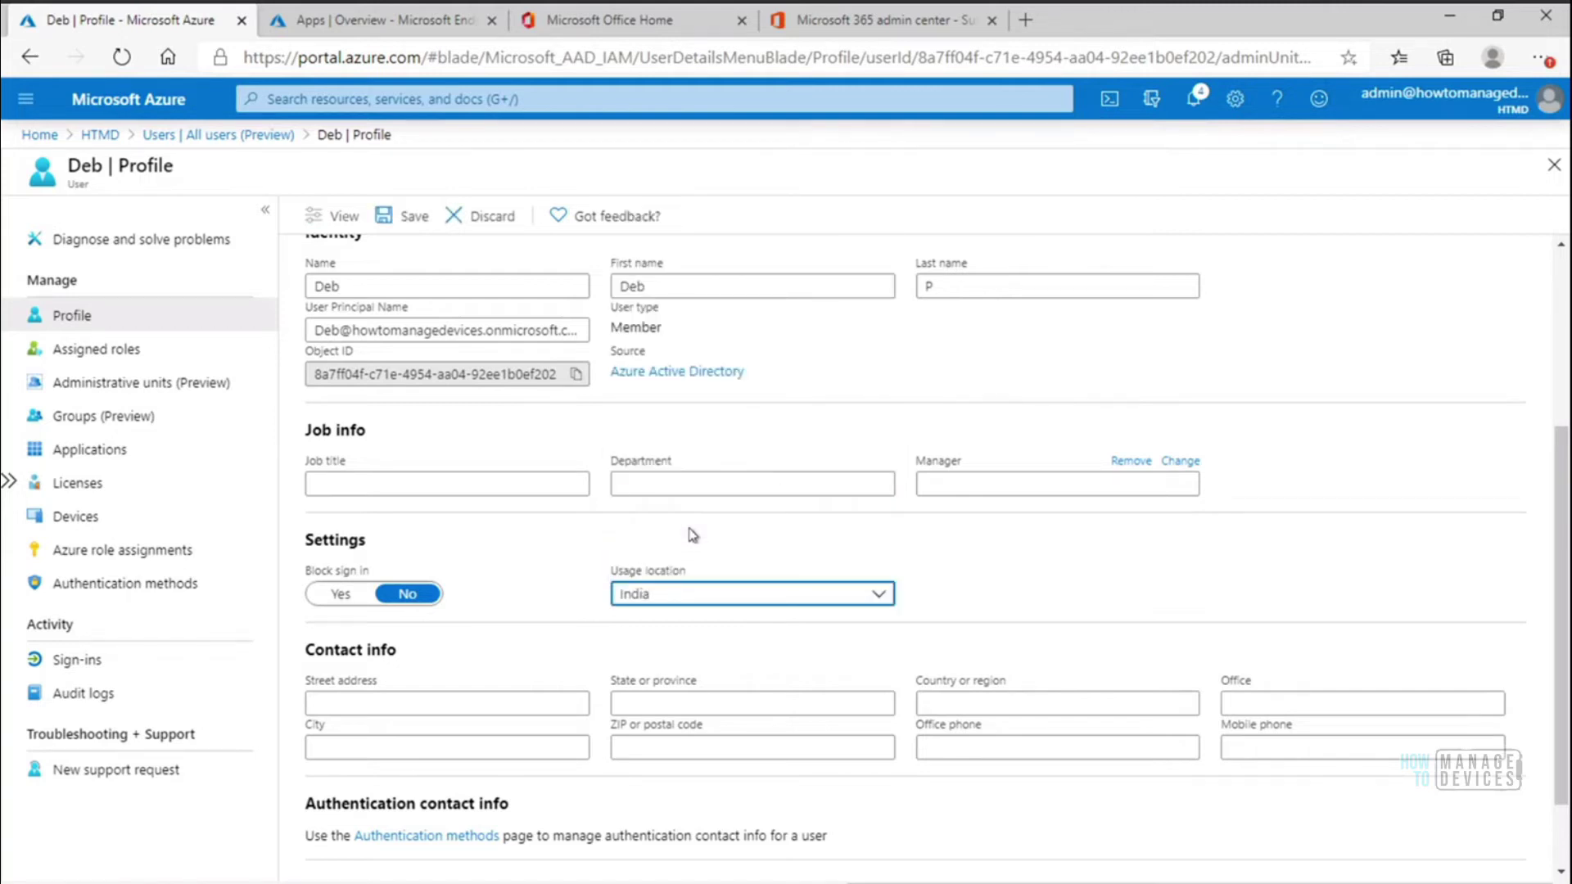
{"action": "left_click", "coordinate": [401, 219]}
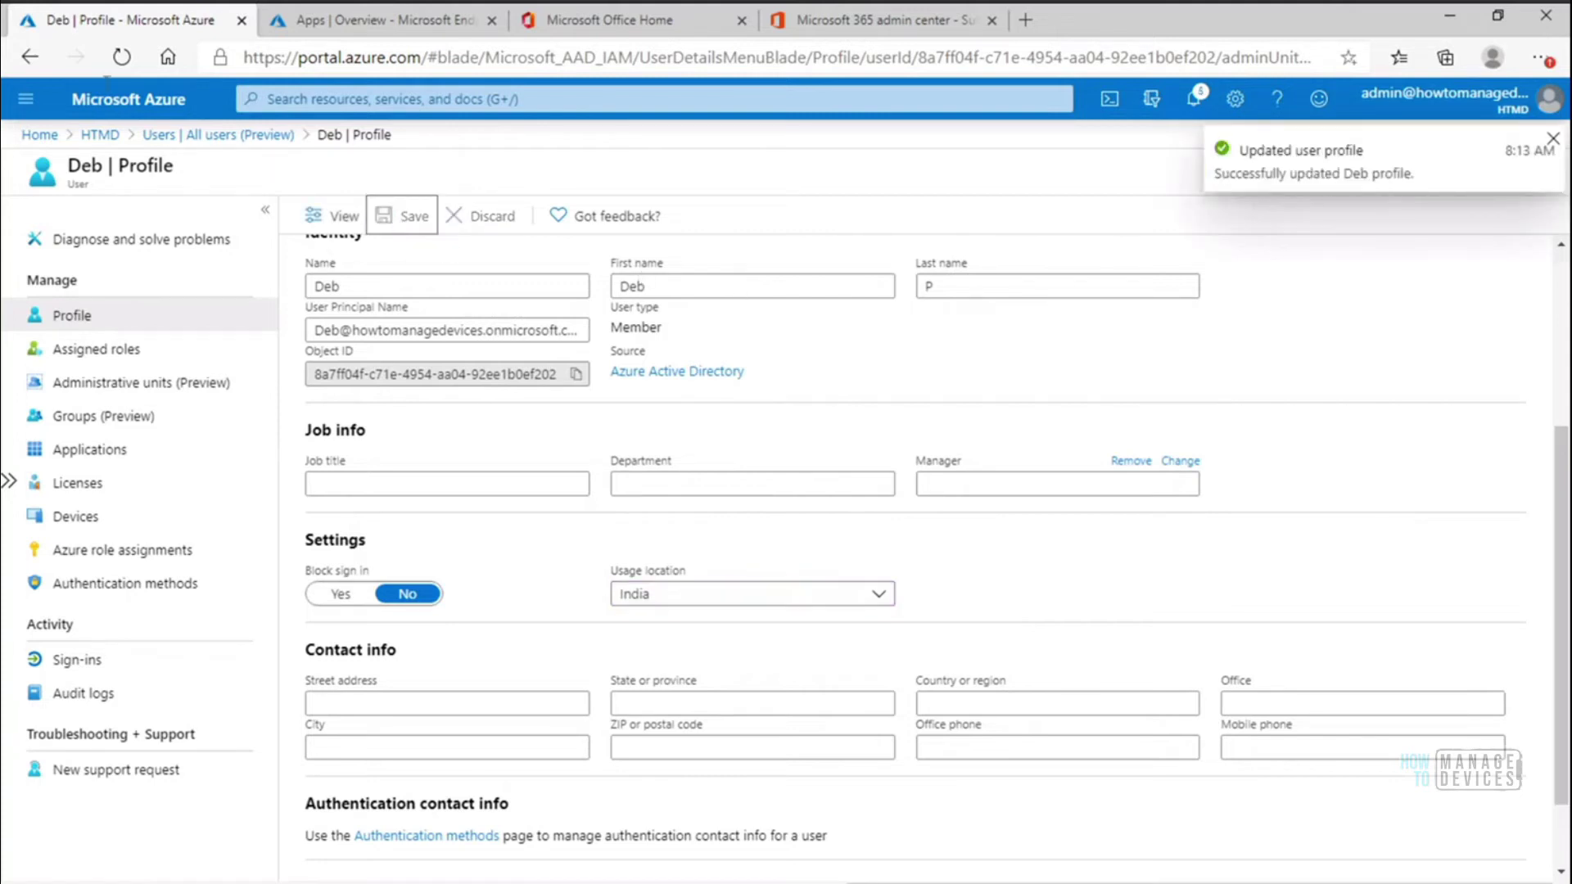
{"action": "left_click", "coordinate": [92, 490]}
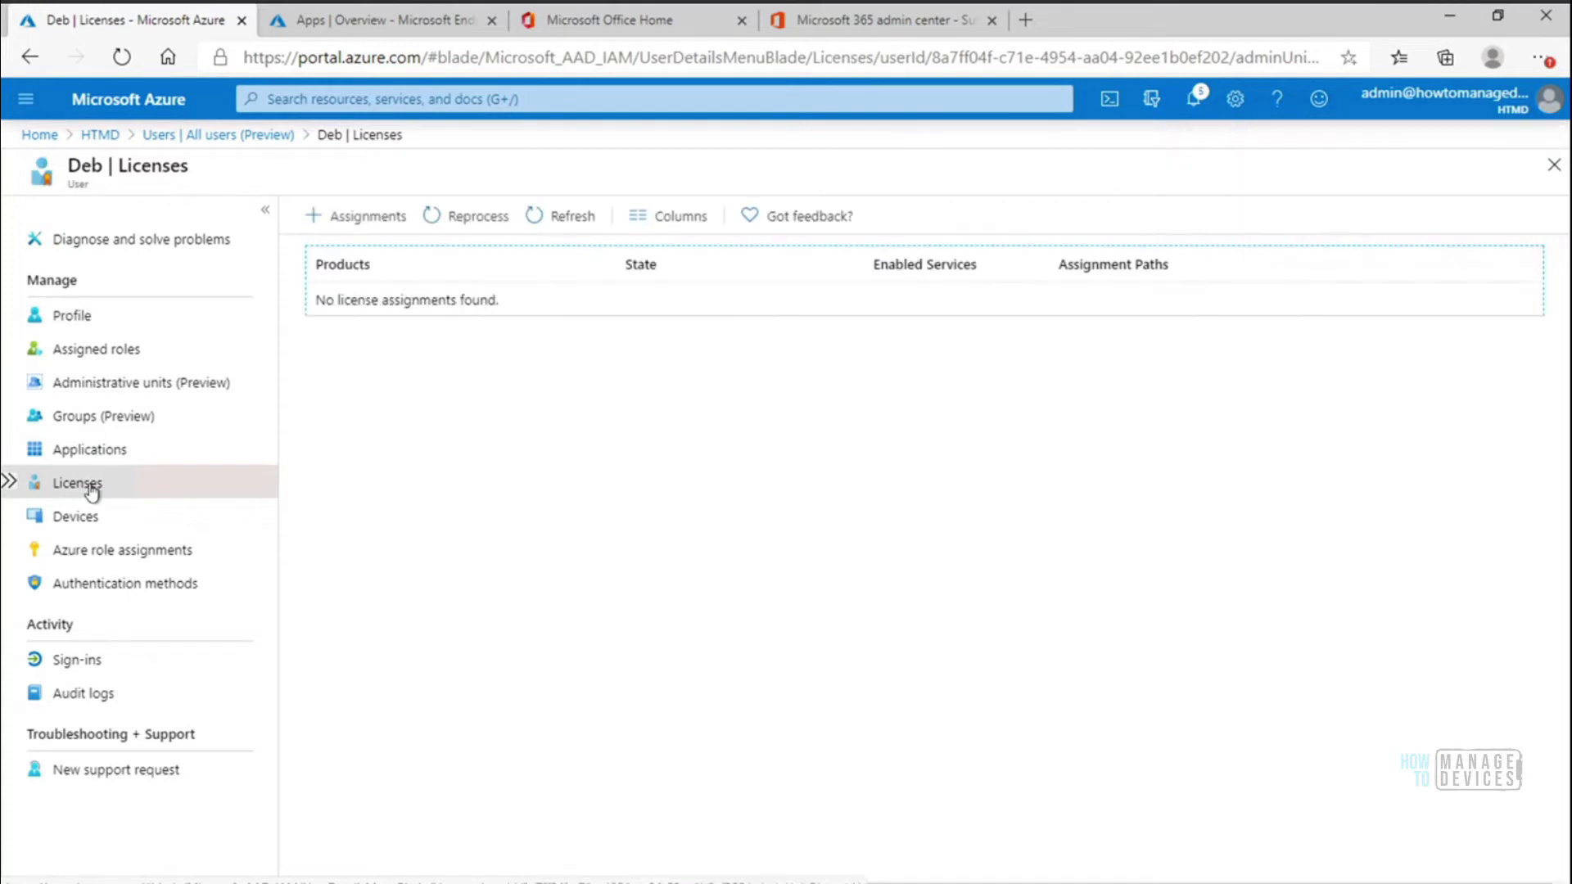
Give the test user the Microsoft 365 E5 license, dismiss the success notice, and return home
{"action": "left_click", "coordinate": [351, 218]}
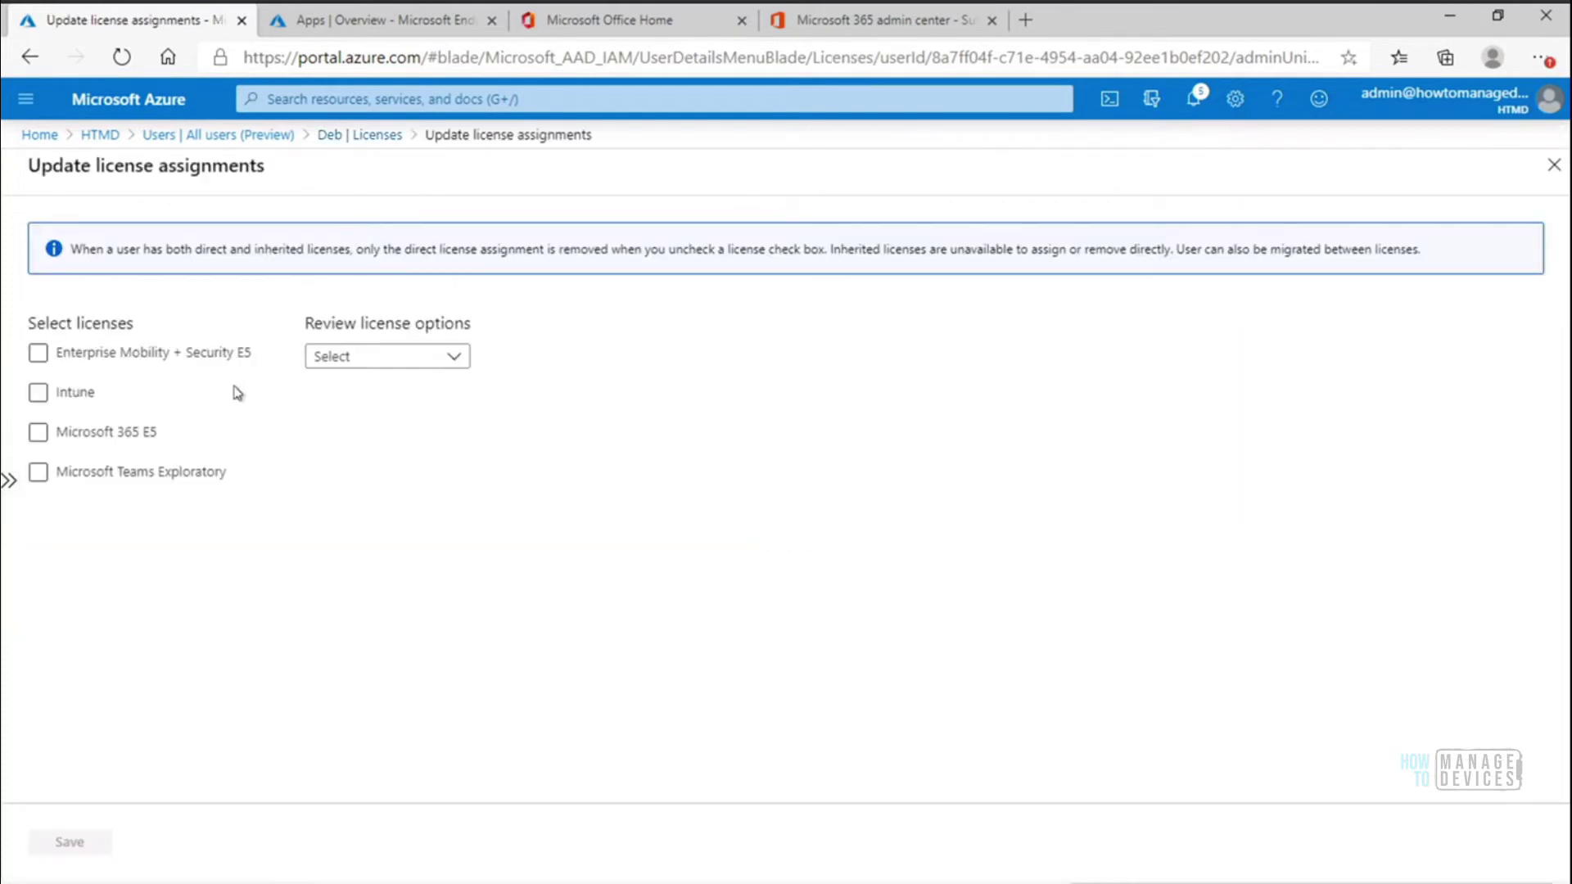
{"action": "left_click", "coordinate": [102, 434]}
{"action": "left_click", "coordinate": [37, 435]}
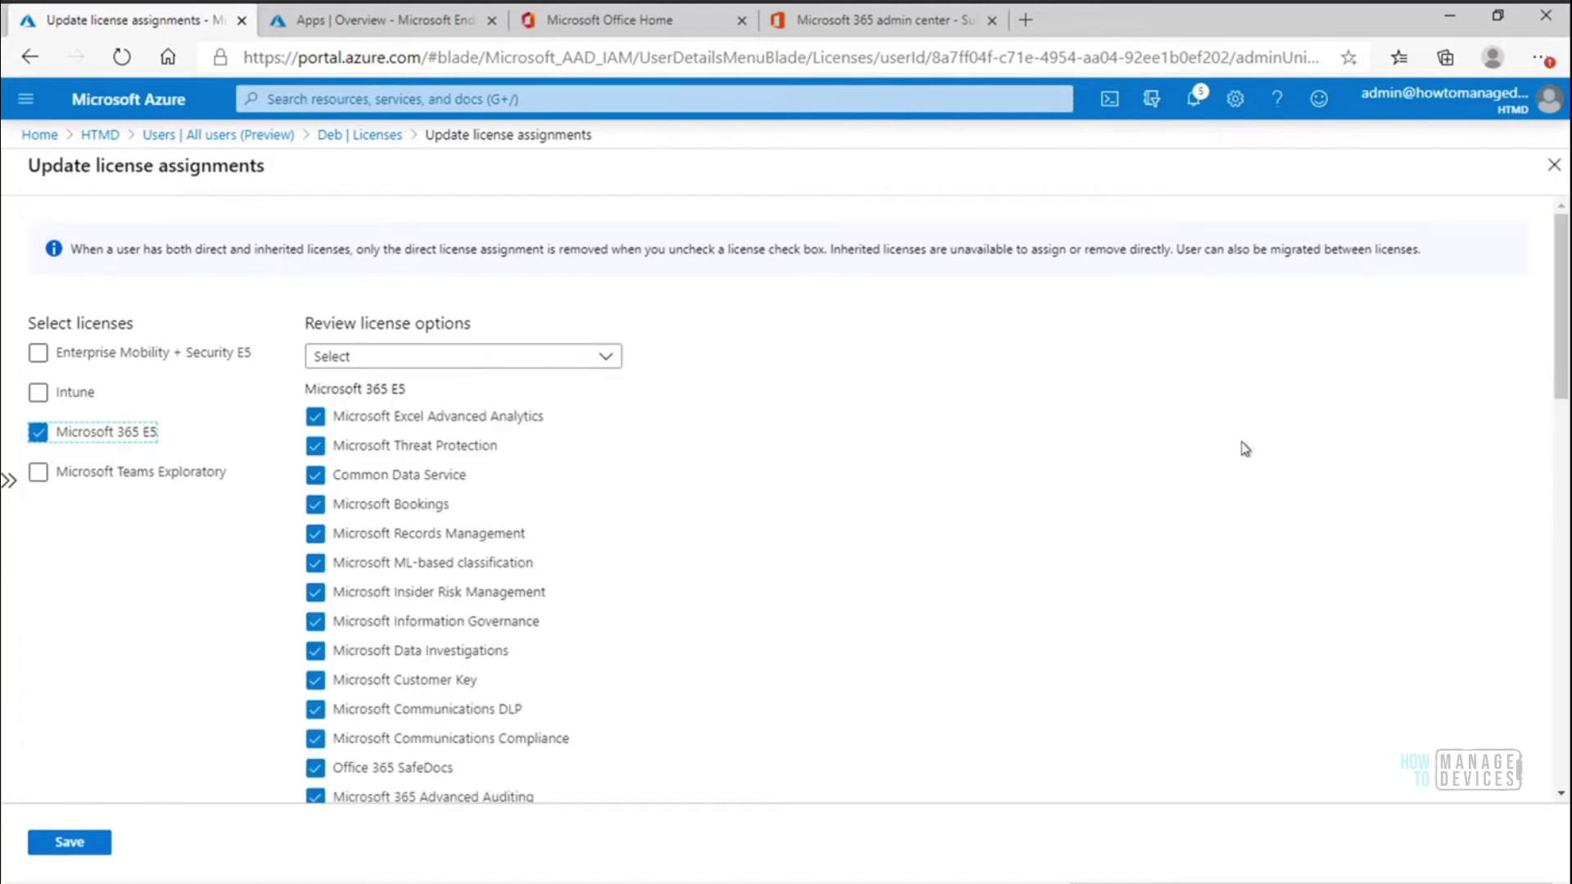
{"action": "left_click_drag", "start_coordinate": [1560, 427], "coordinate": [1564, 786]}
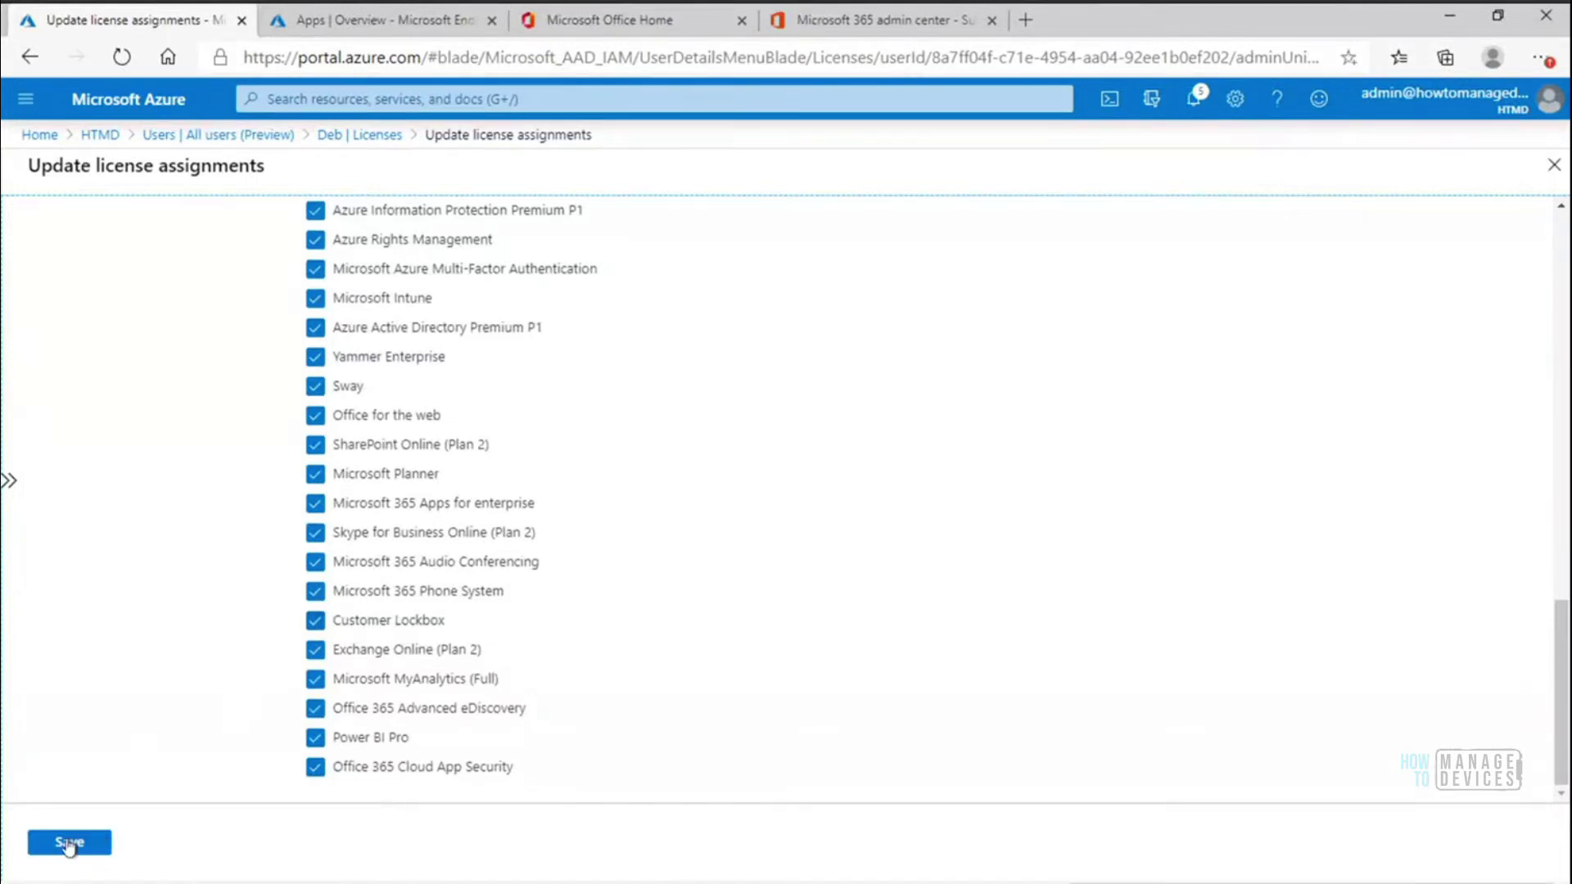
{"action": "left_click", "coordinate": [69, 843]}
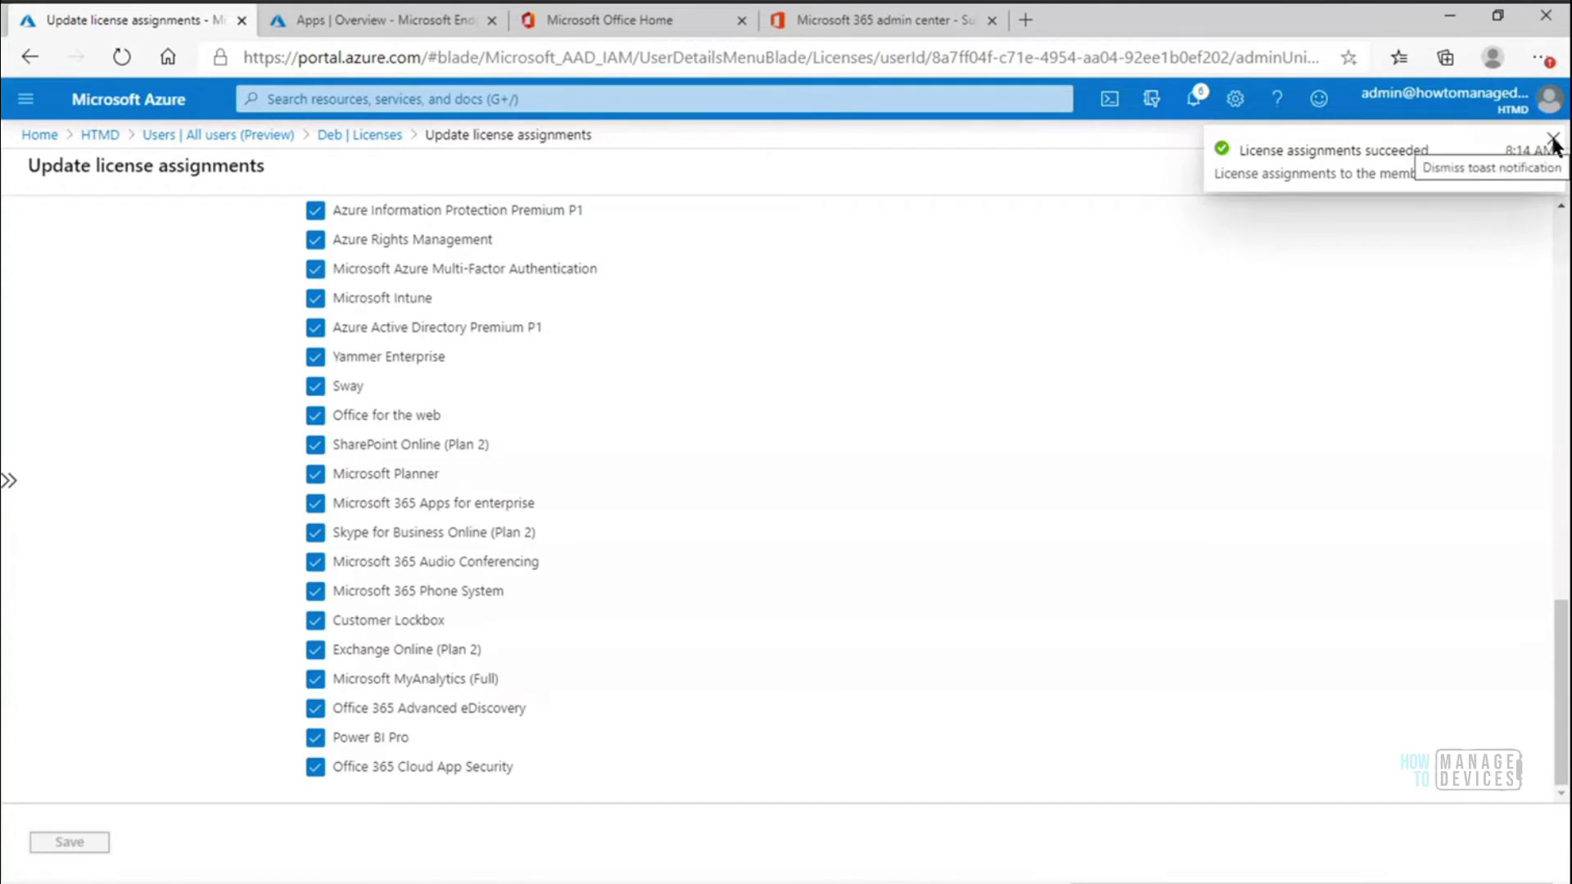
{"action": "left_click", "coordinate": [1553, 139]}
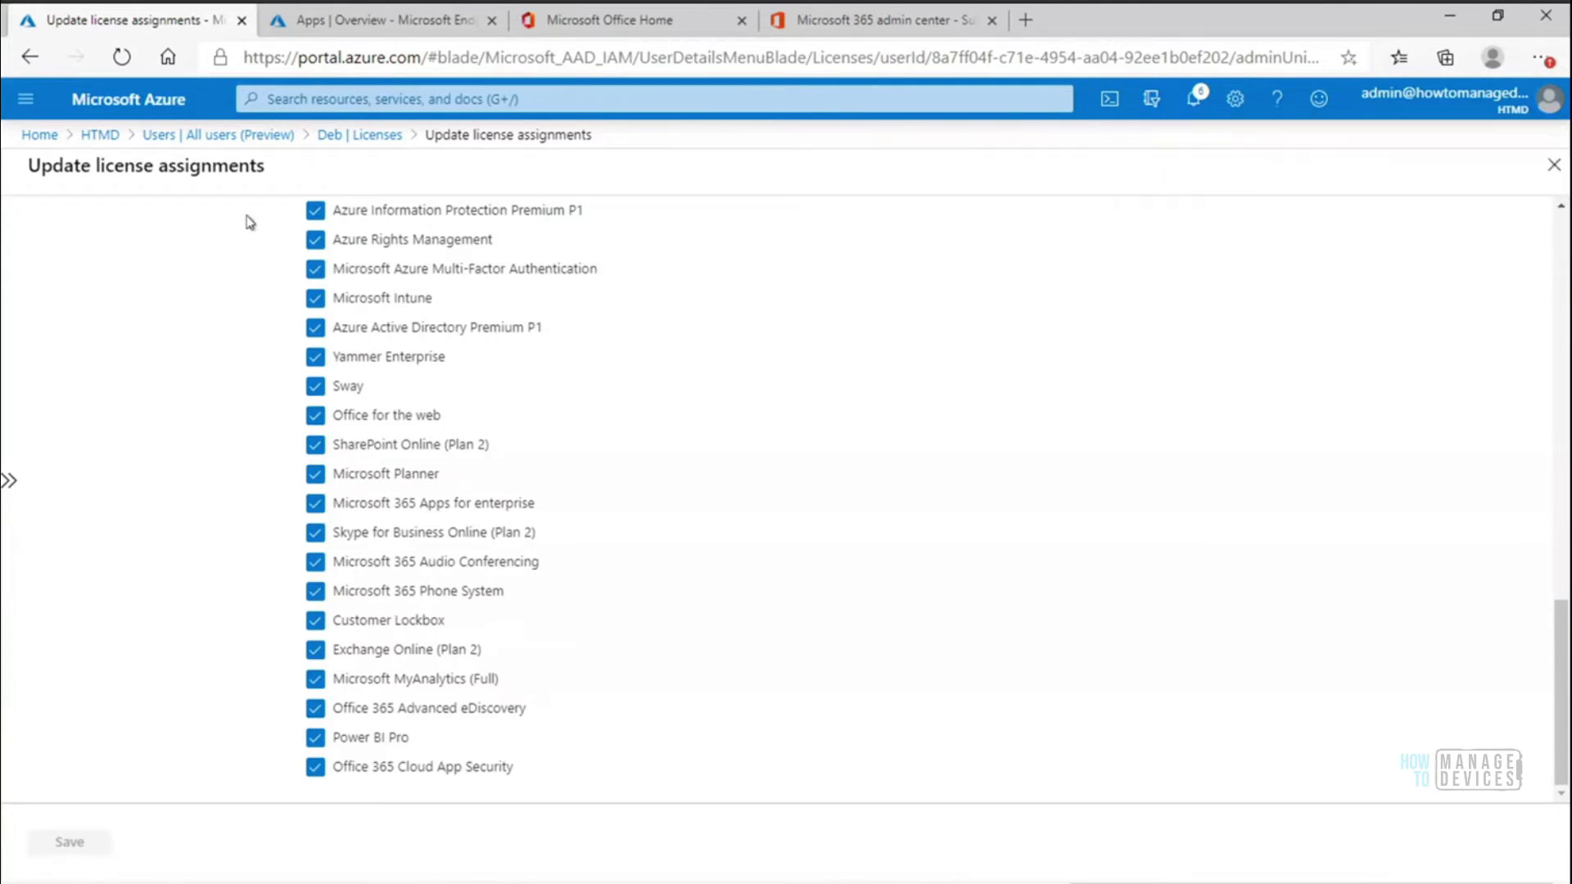
{"action": "left_click", "coordinate": [98, 107]}
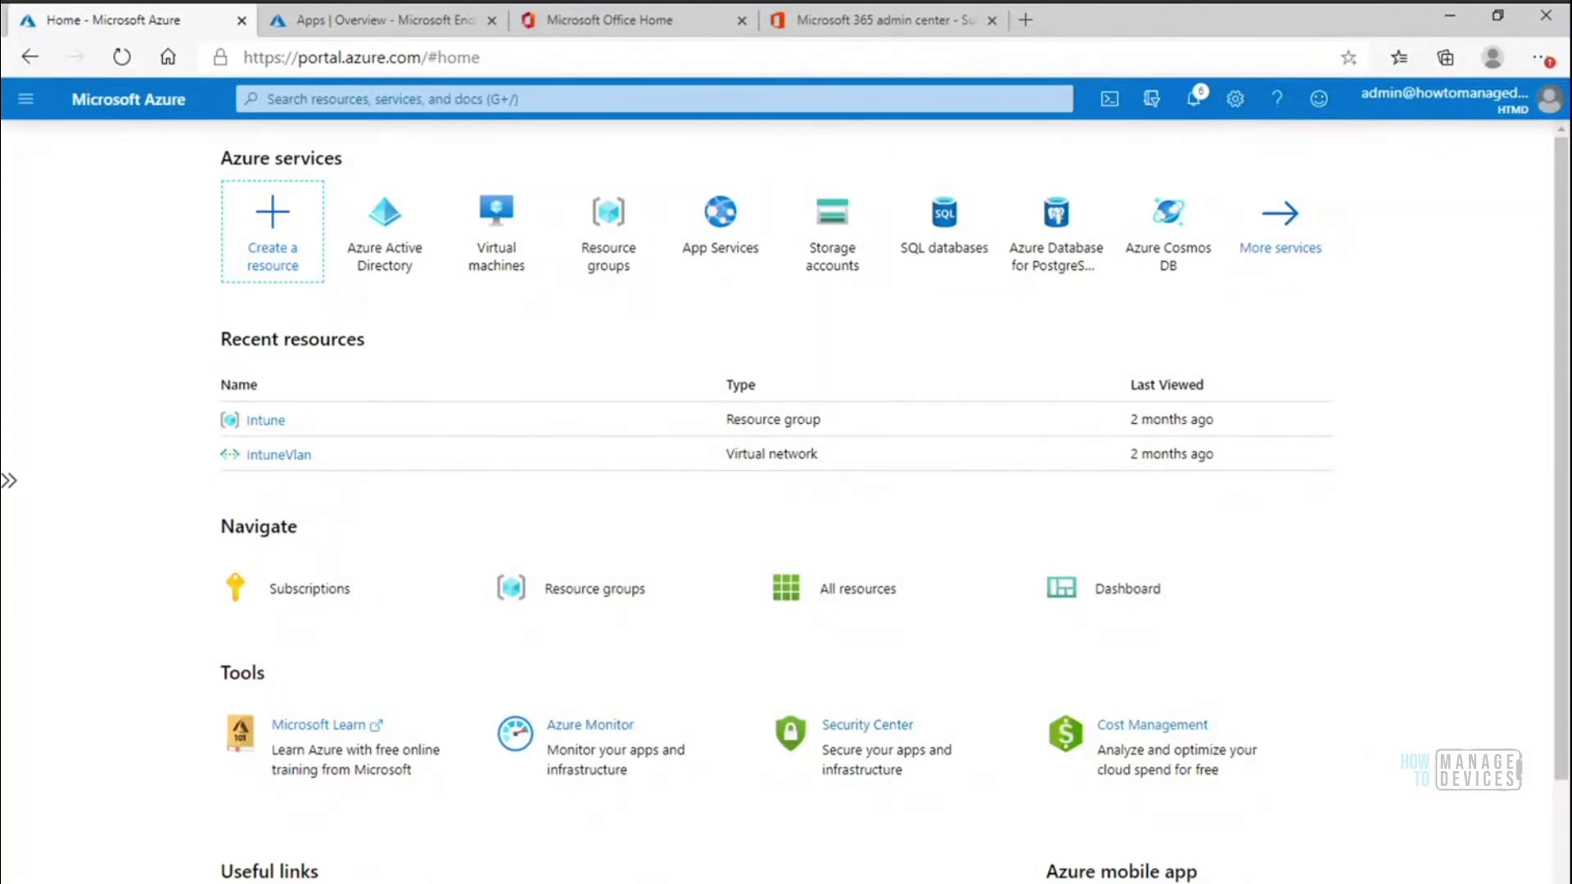
Bring the Azure AD Joined remote desktop session forward and maximize it
{"action": "left_click", "coordinate": [898, 883]}
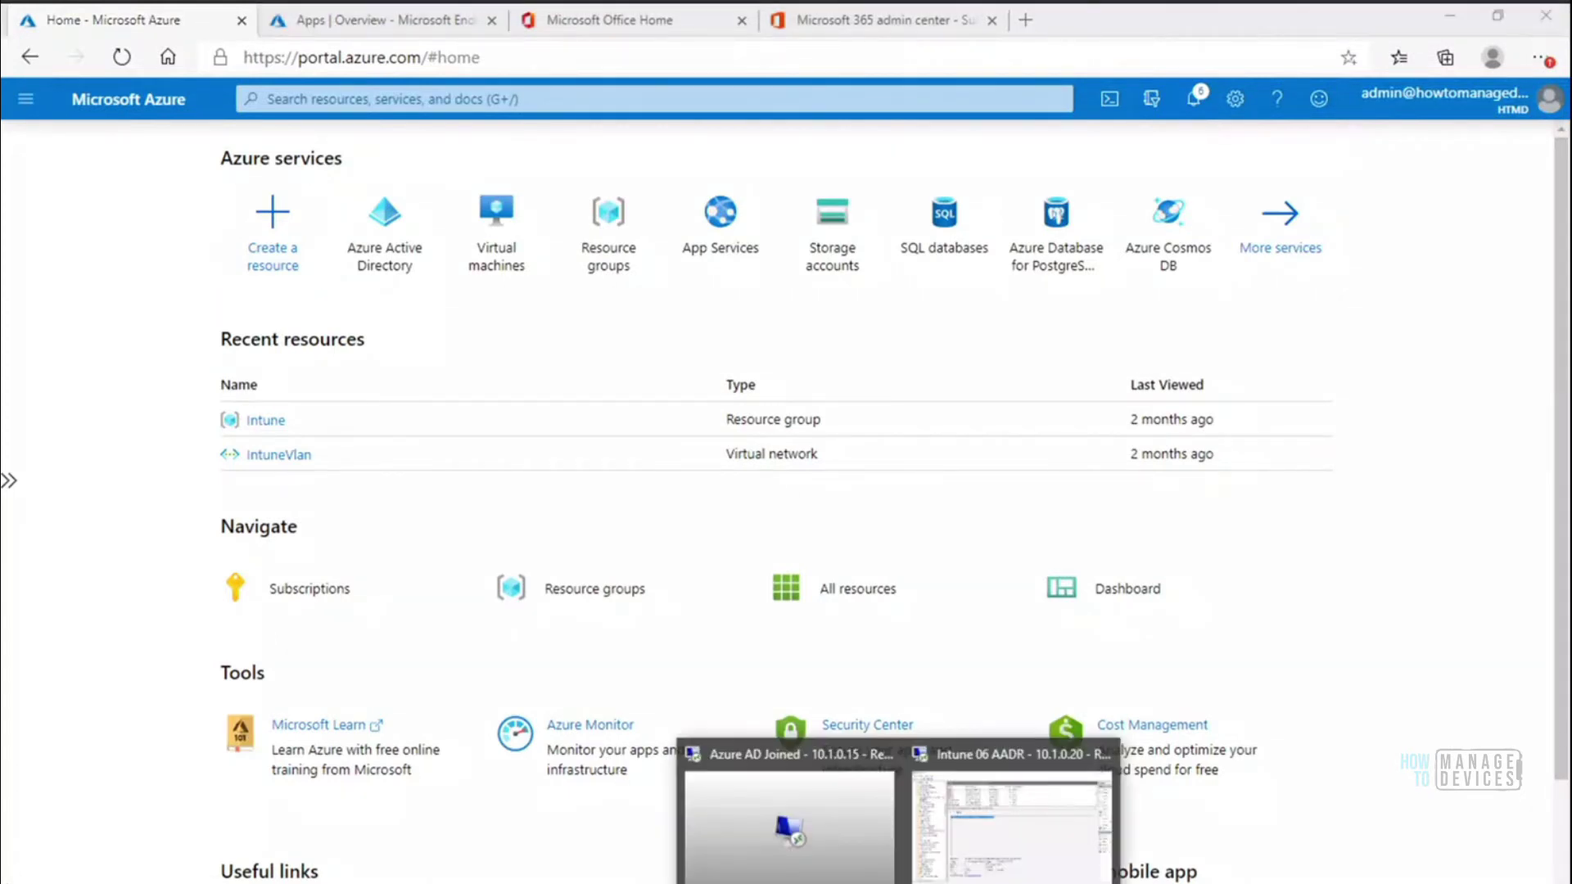
{"action": "left_click", "coordinate": [819, 814]}
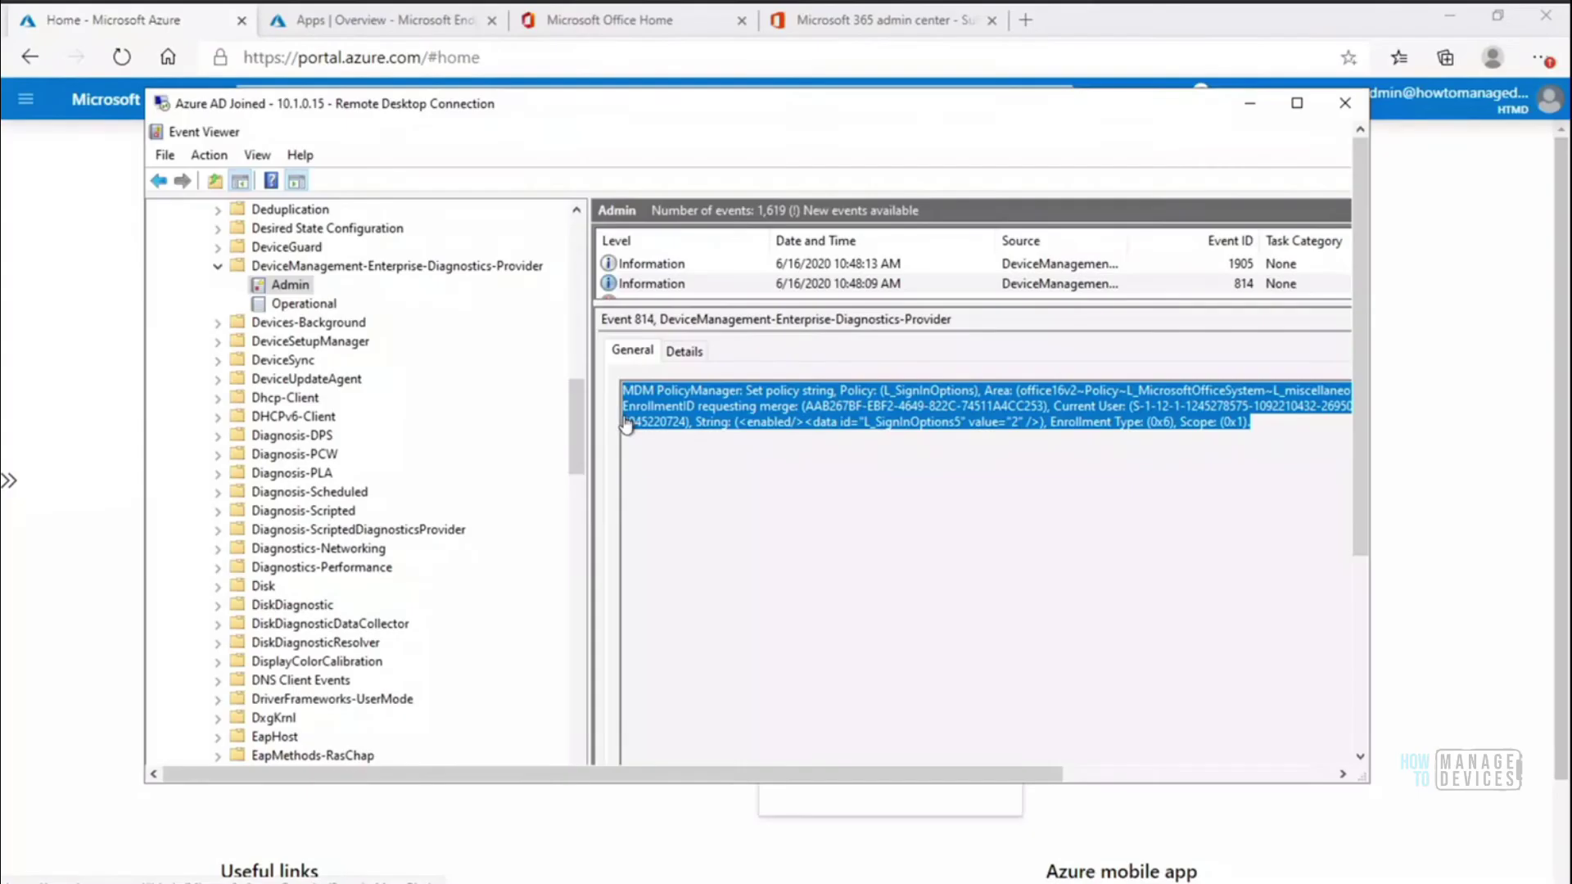
{"action": "left_click", "coordinate": [1297, 106]}
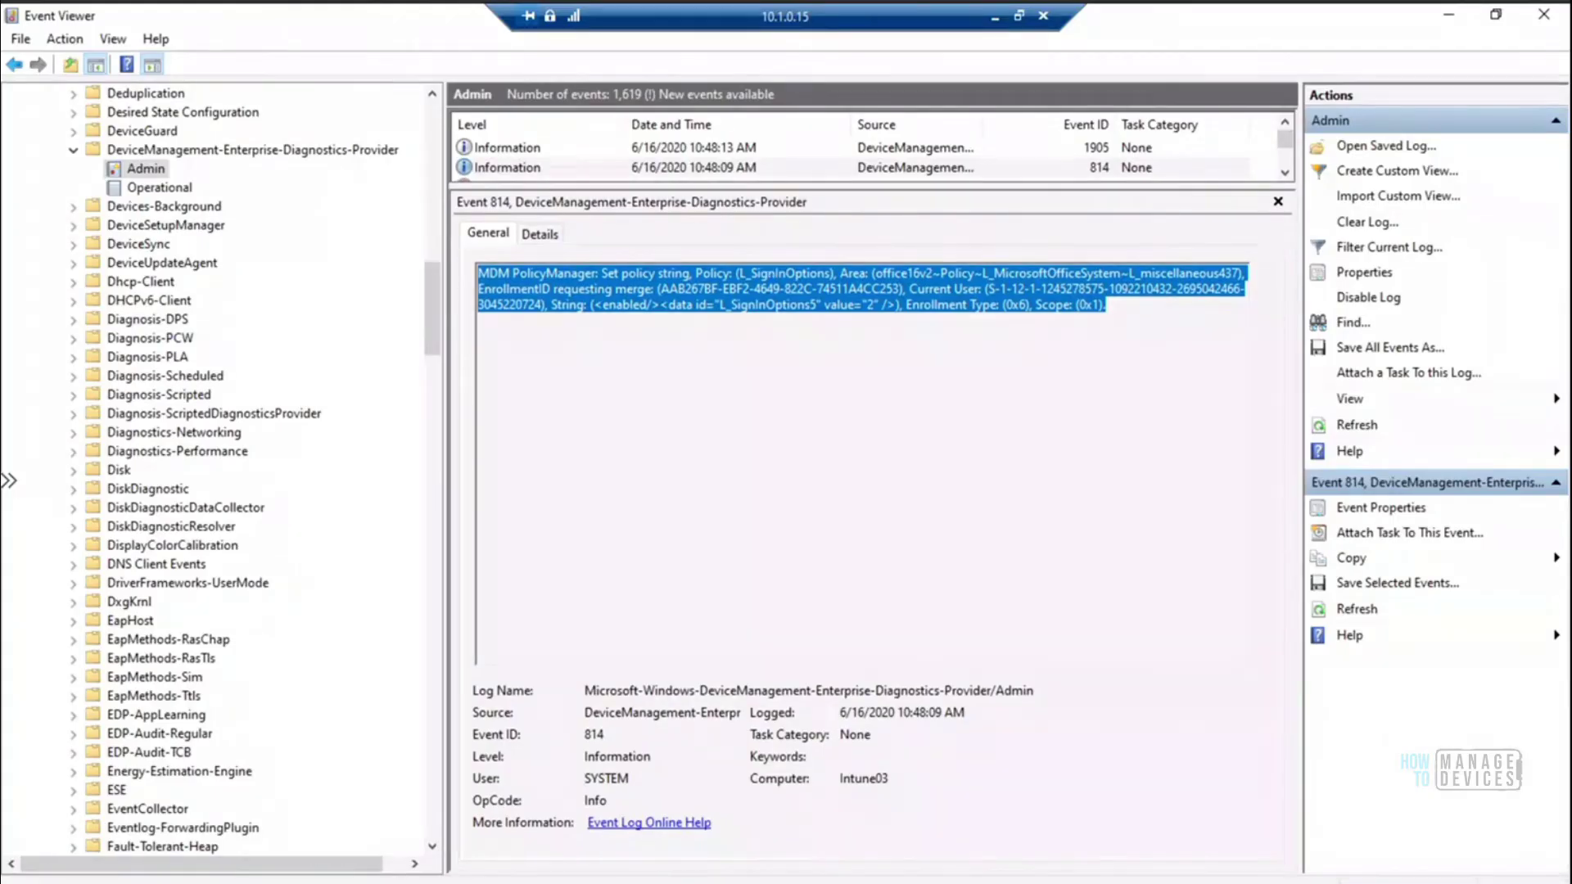
Launch Outlook from the remote machine's recently added apps in Start
{"action": "left_click", "coordinate": [43, 883]}
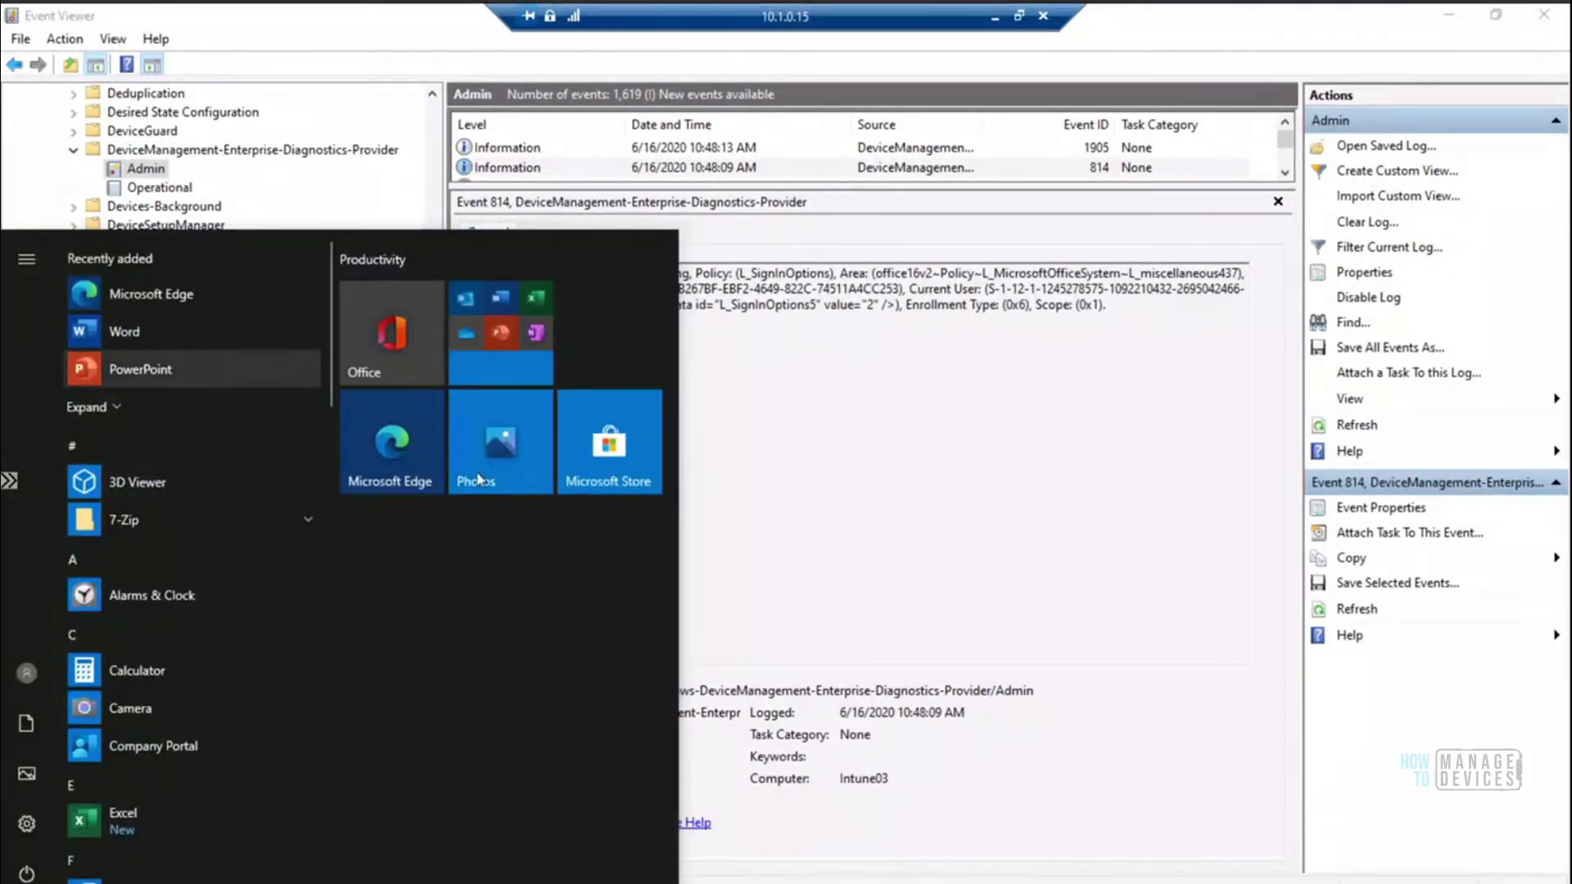
{"action": "left_click", "coordinate": [114, 406]}
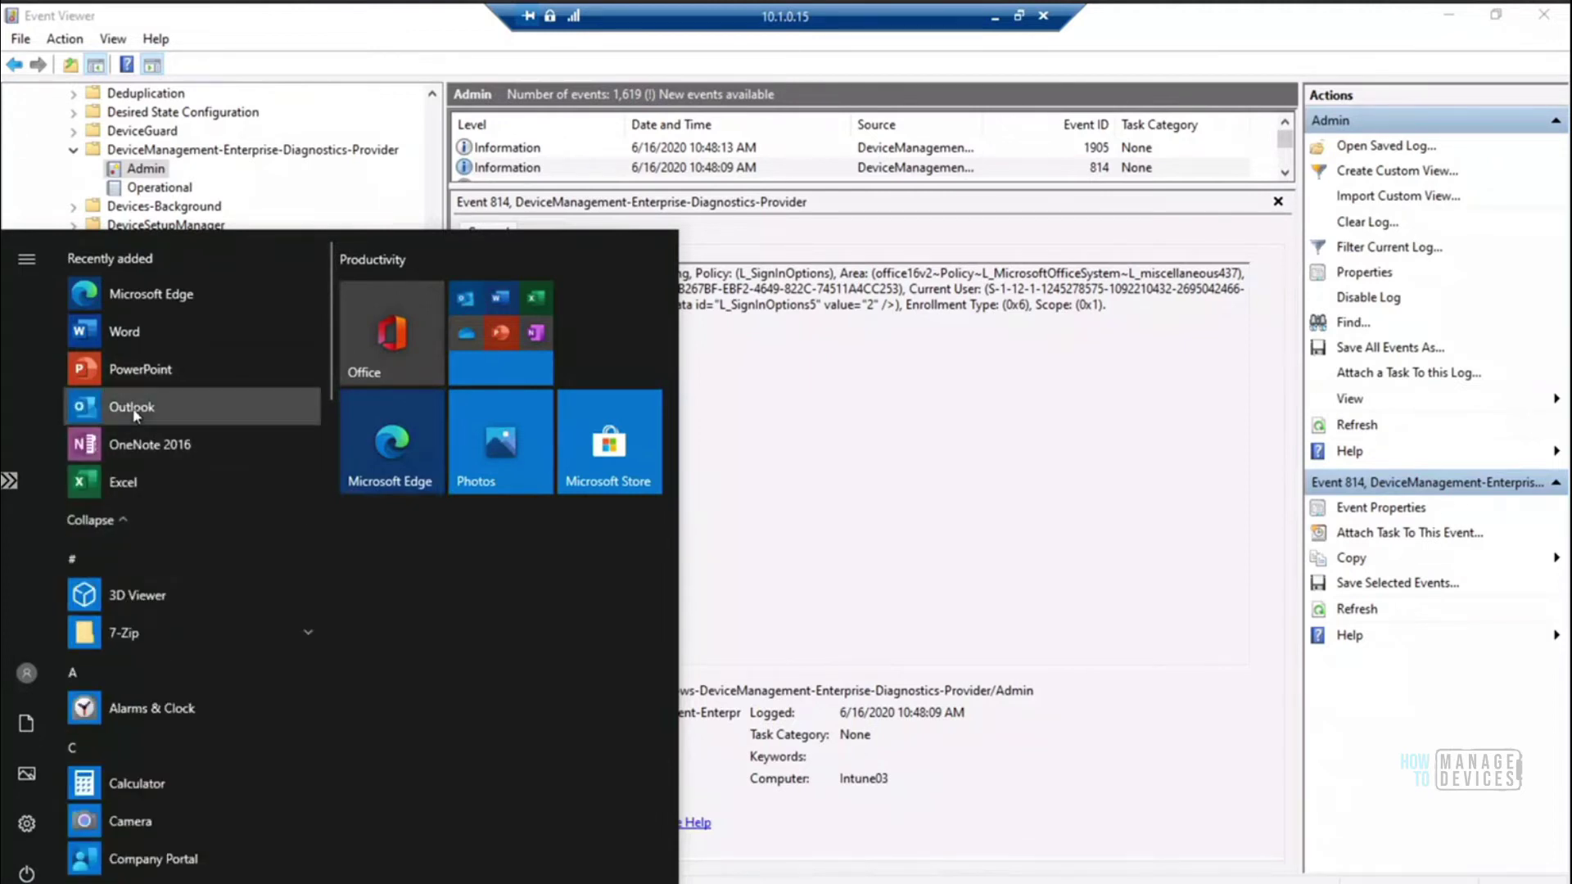
{"action": "left_click", "coordinate": [131, 410]}
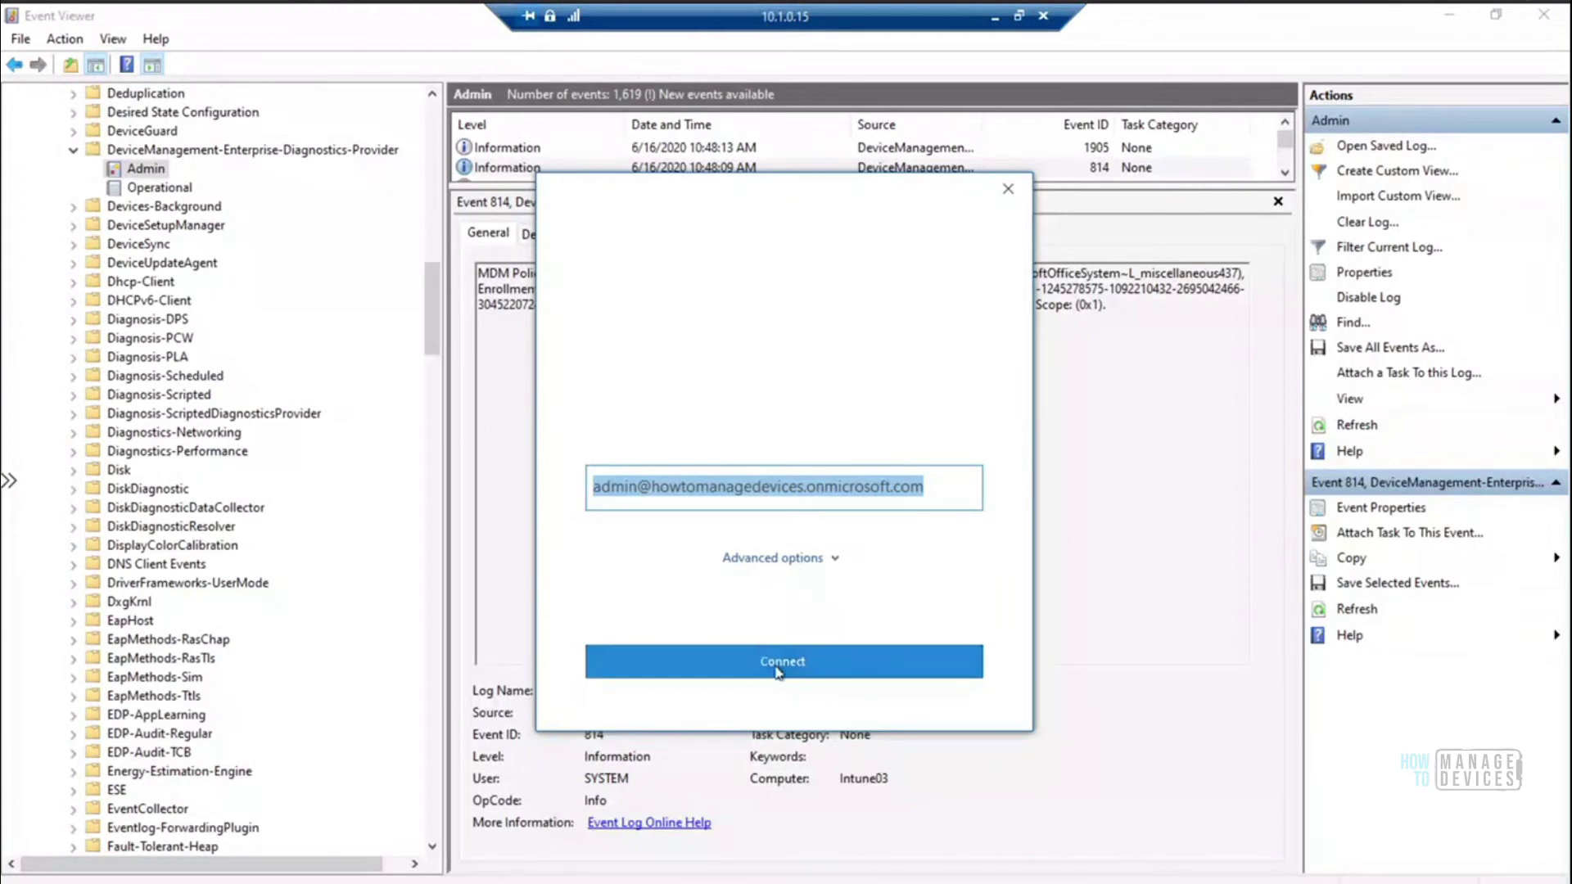
Connect the Office 365 admin account, acknowledge product activation, and reopen Outlook from Start
{"action": "left_click", "coordinate": [778, 671]}
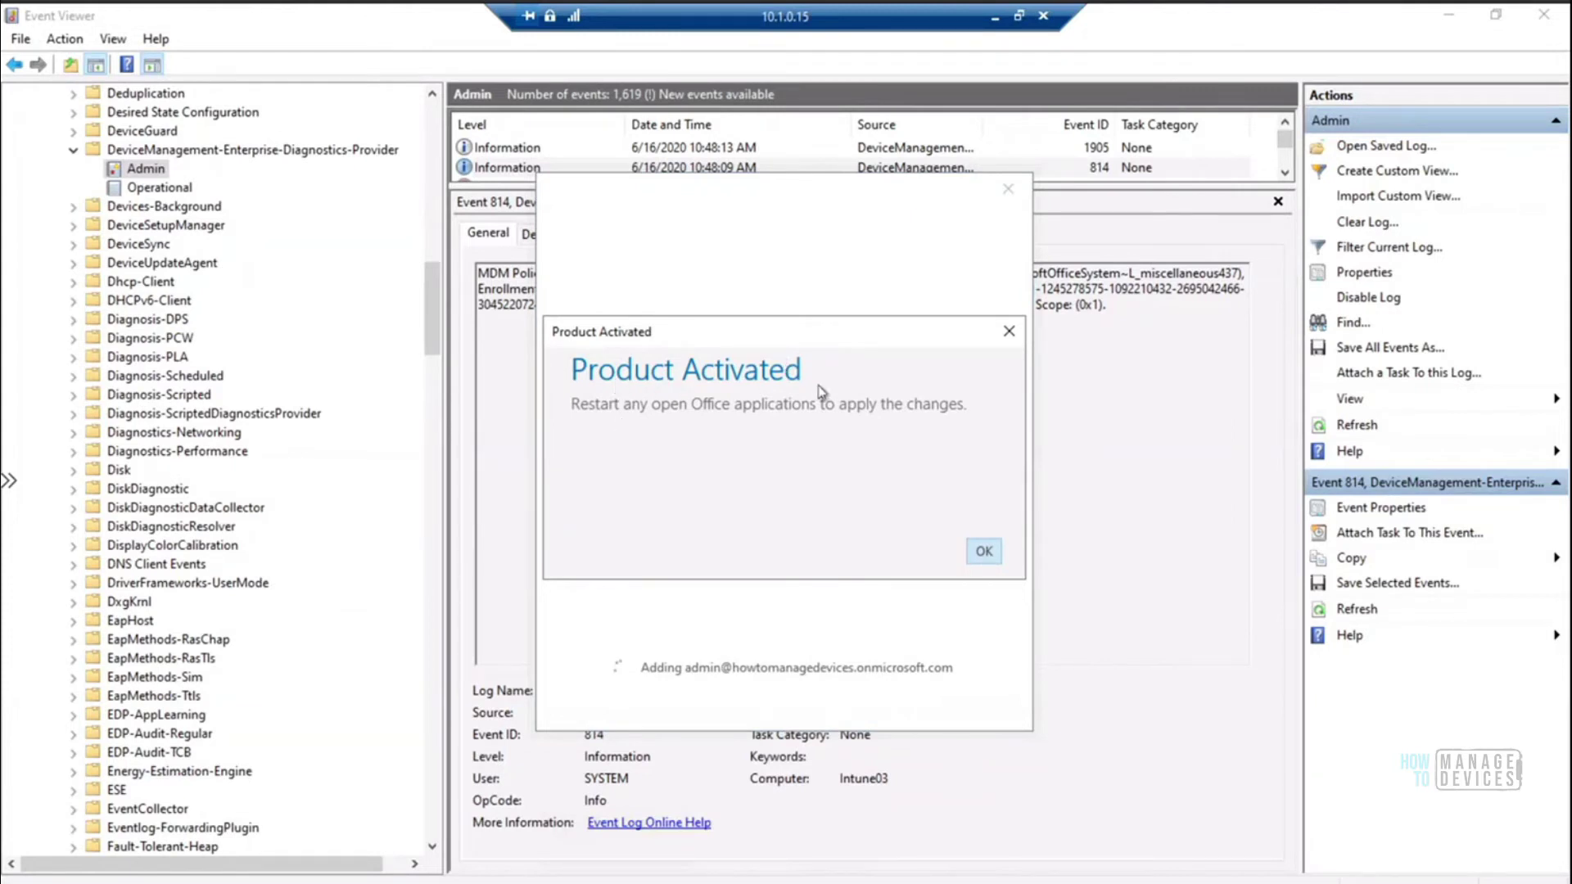
{"action": "left_click", "coordinate": [983, 555]}
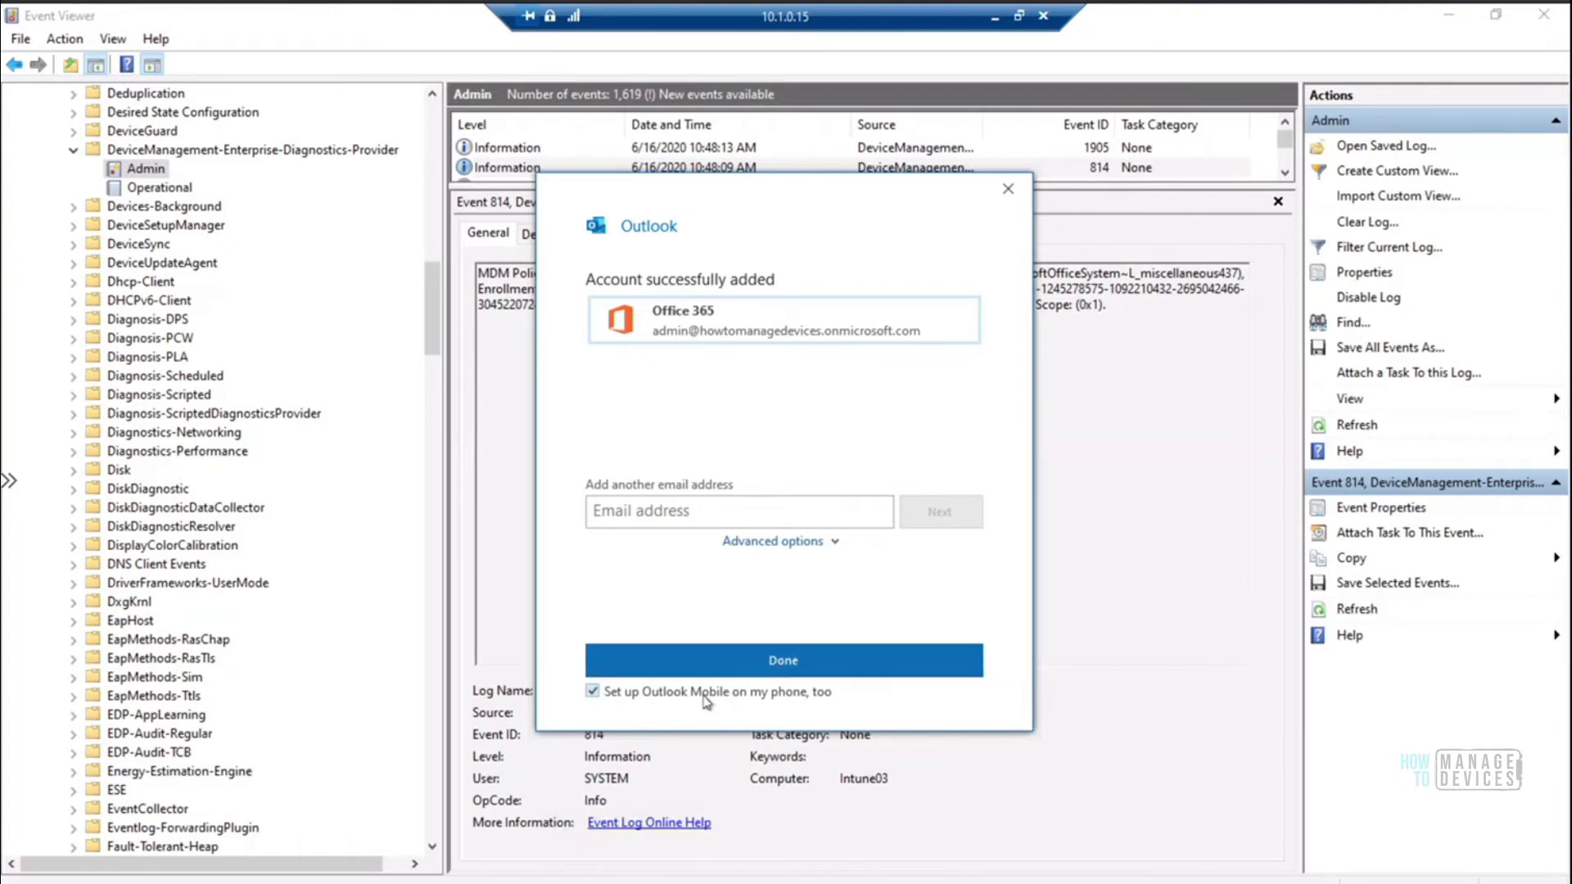
{"action": "left_click", "coordinate": [759, 661]}
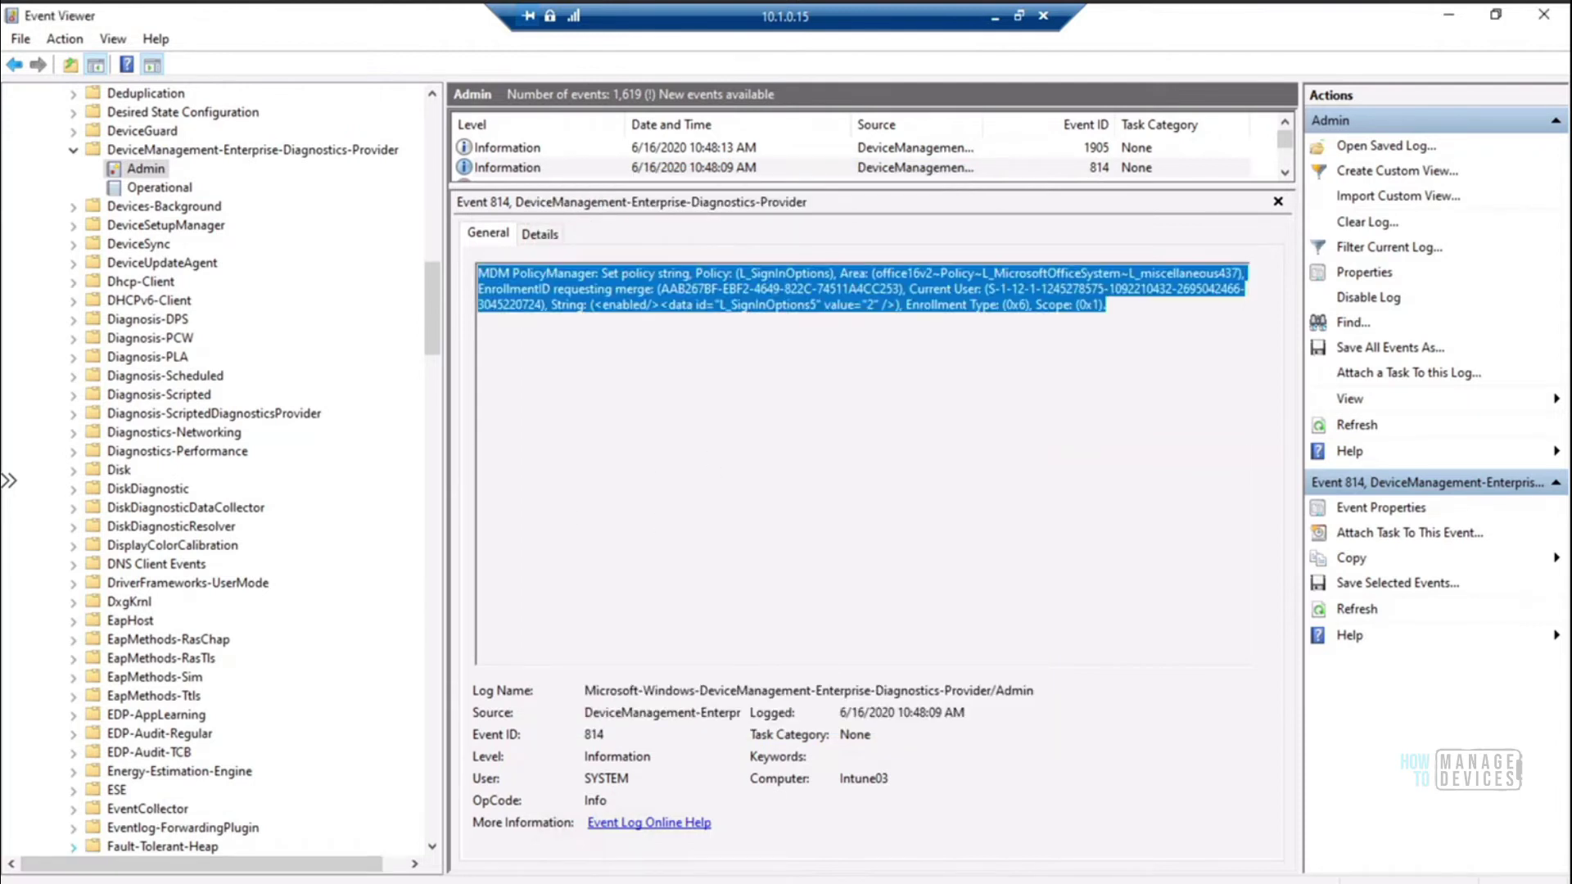
{"action": "left_click", "coordinate": [25, 881]}
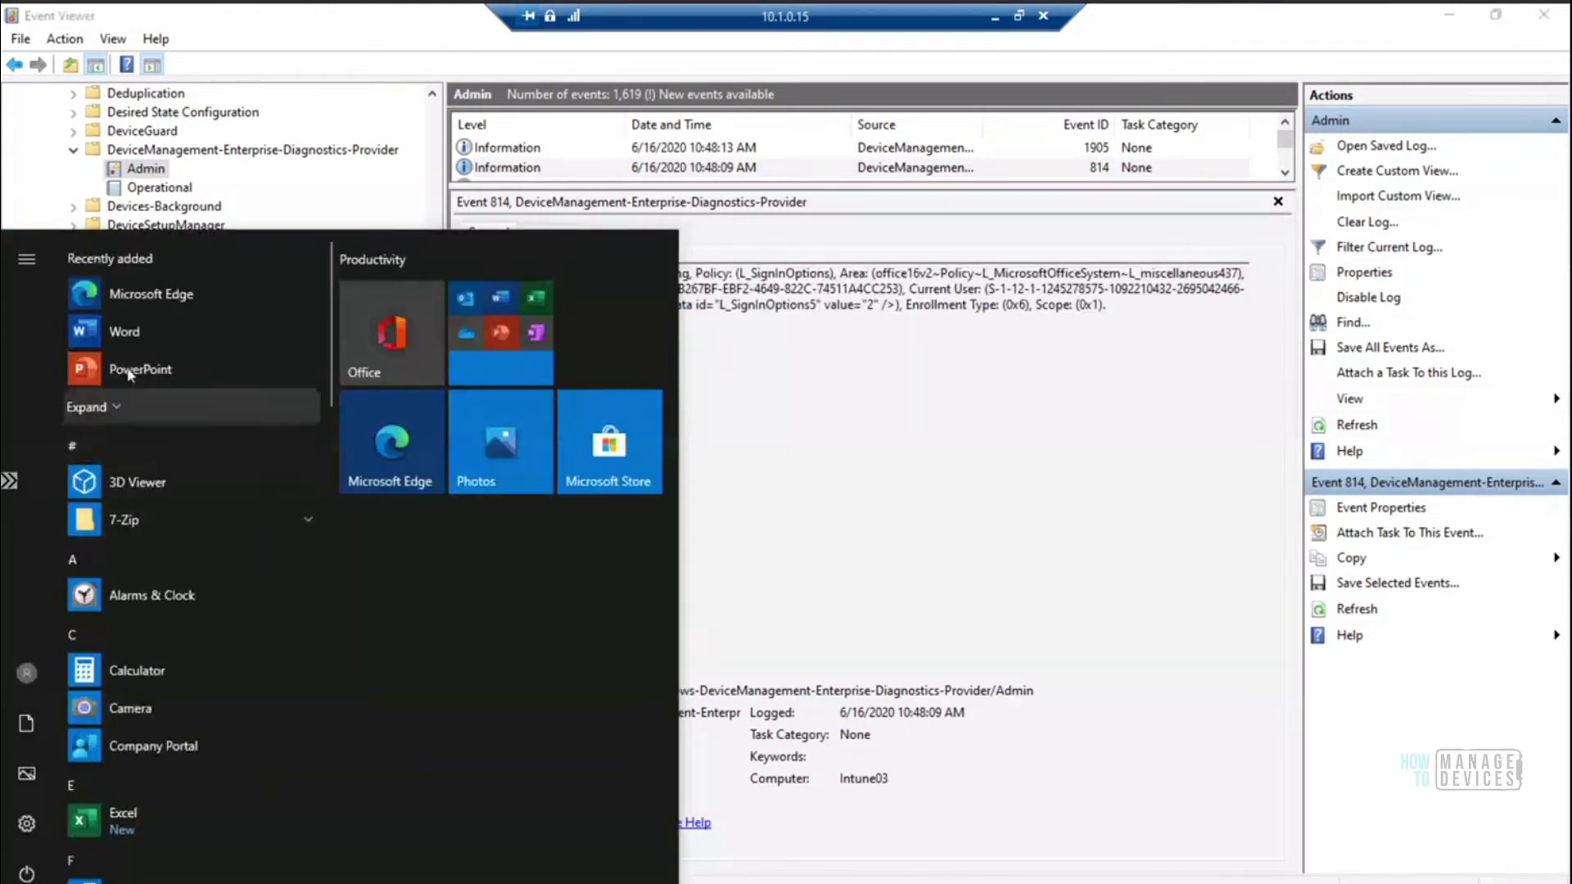
{"action": "left_click", "coordinate": [131, 369]}
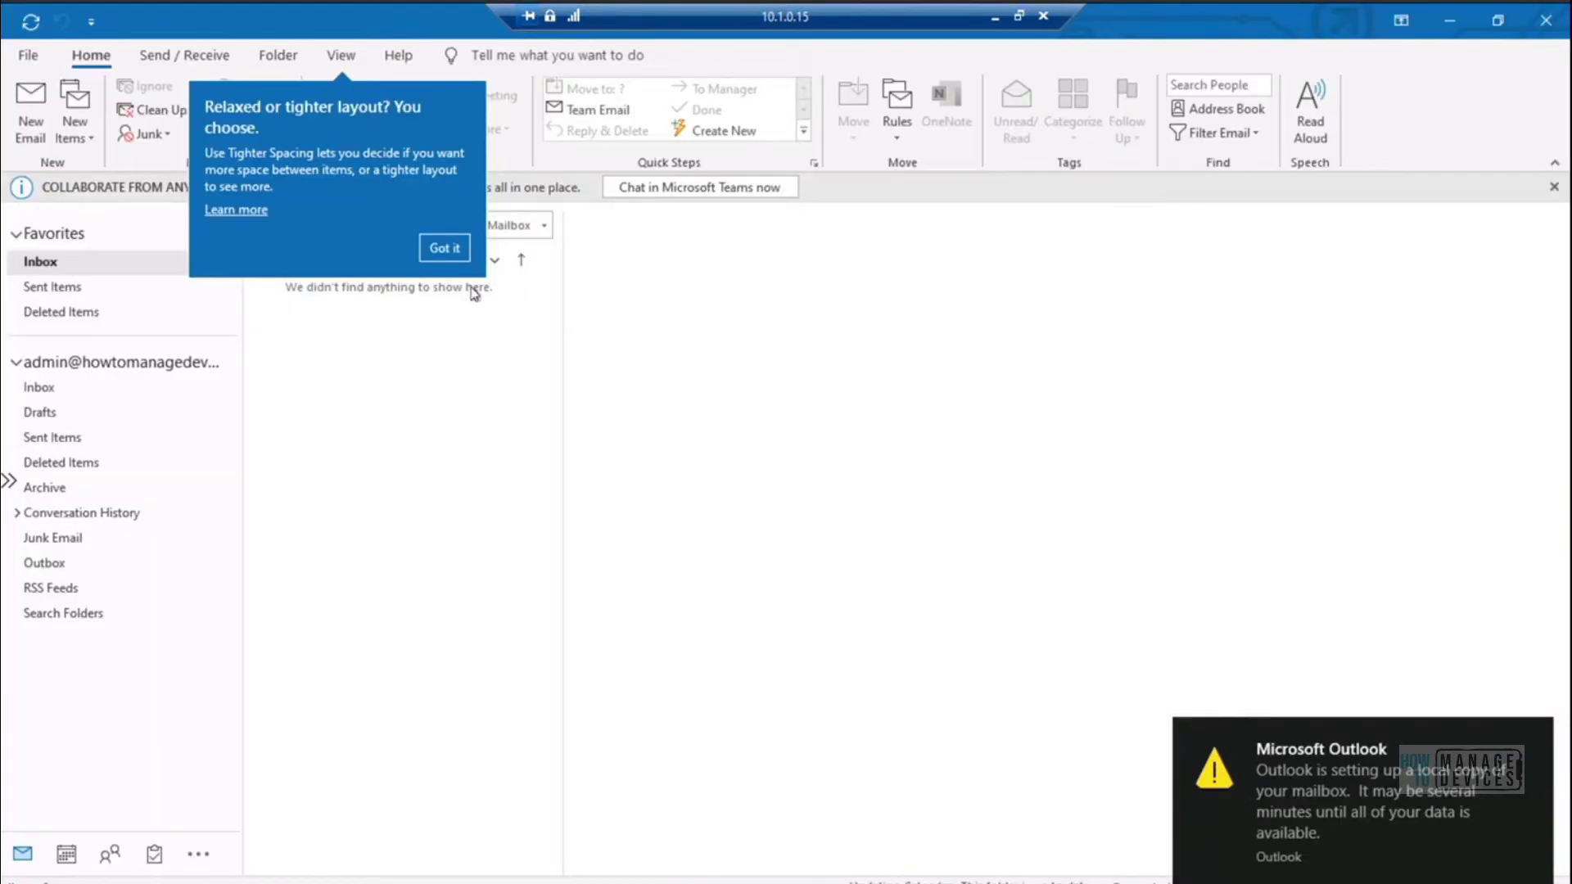
Start a new Outlook email and begin typing 'admi' as the recipient
{"action": "left_click", "coordinate": [446, 249]}
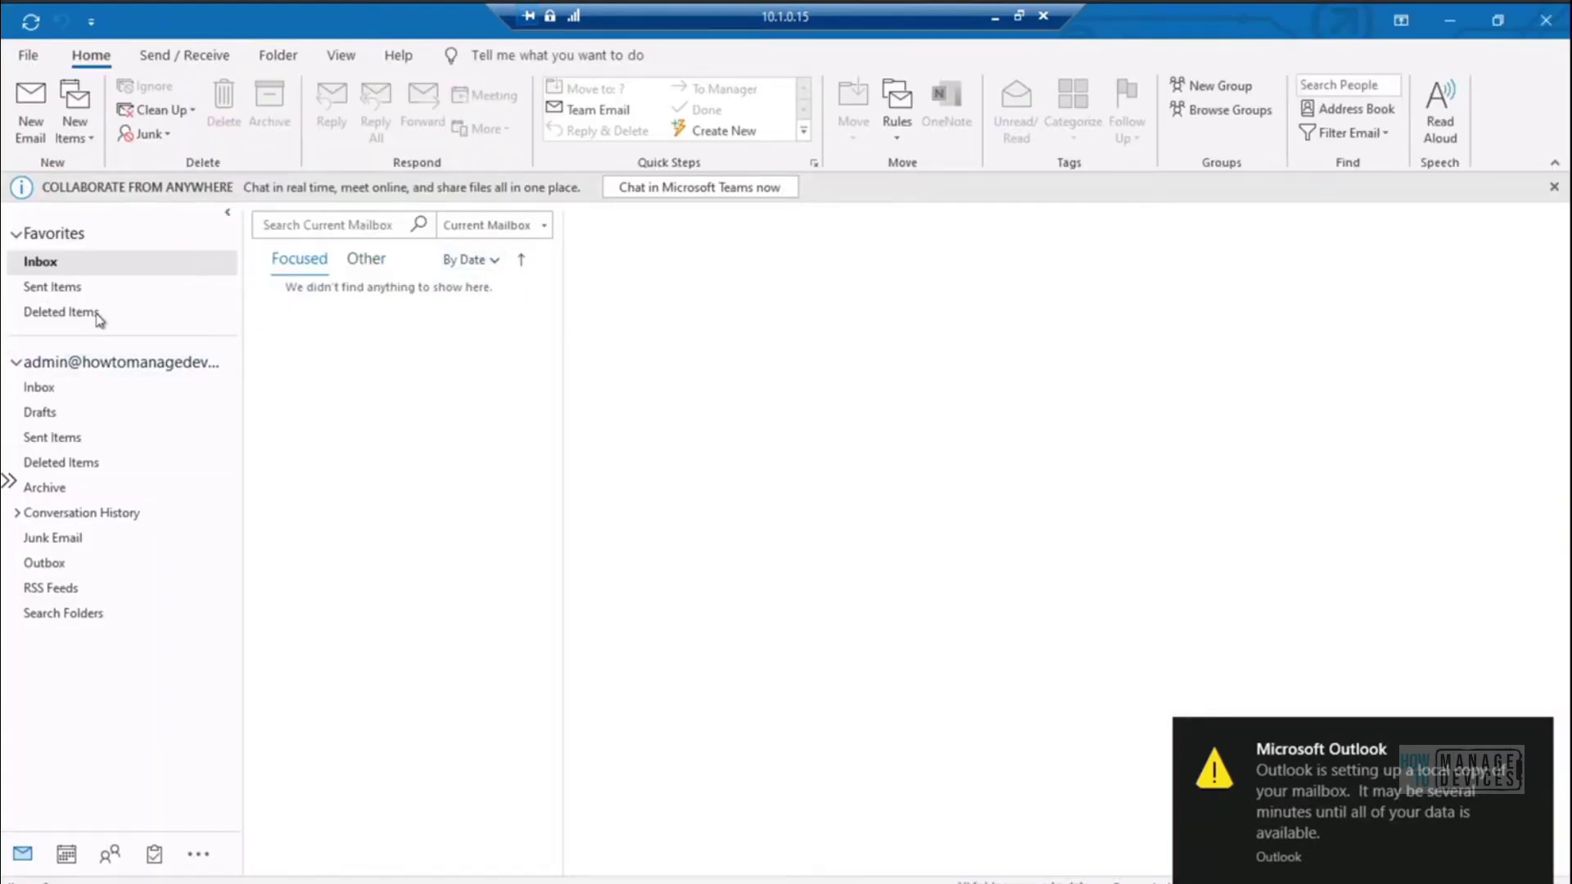
{"action": "left_click", "coordinate": [32, 131]}
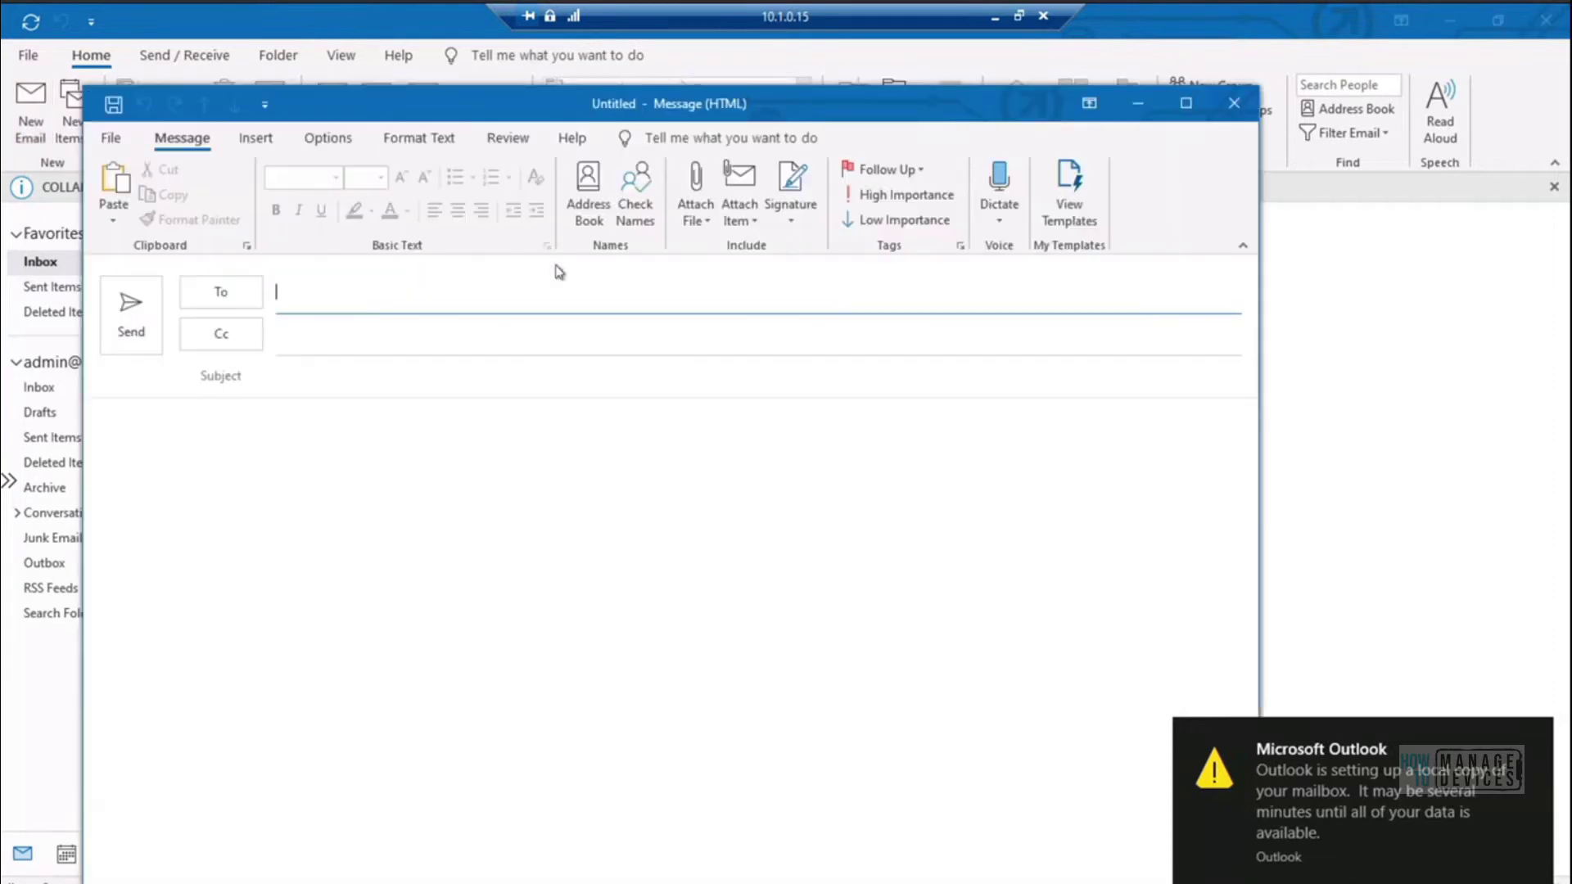
{"action": "type", "text": "adm"}
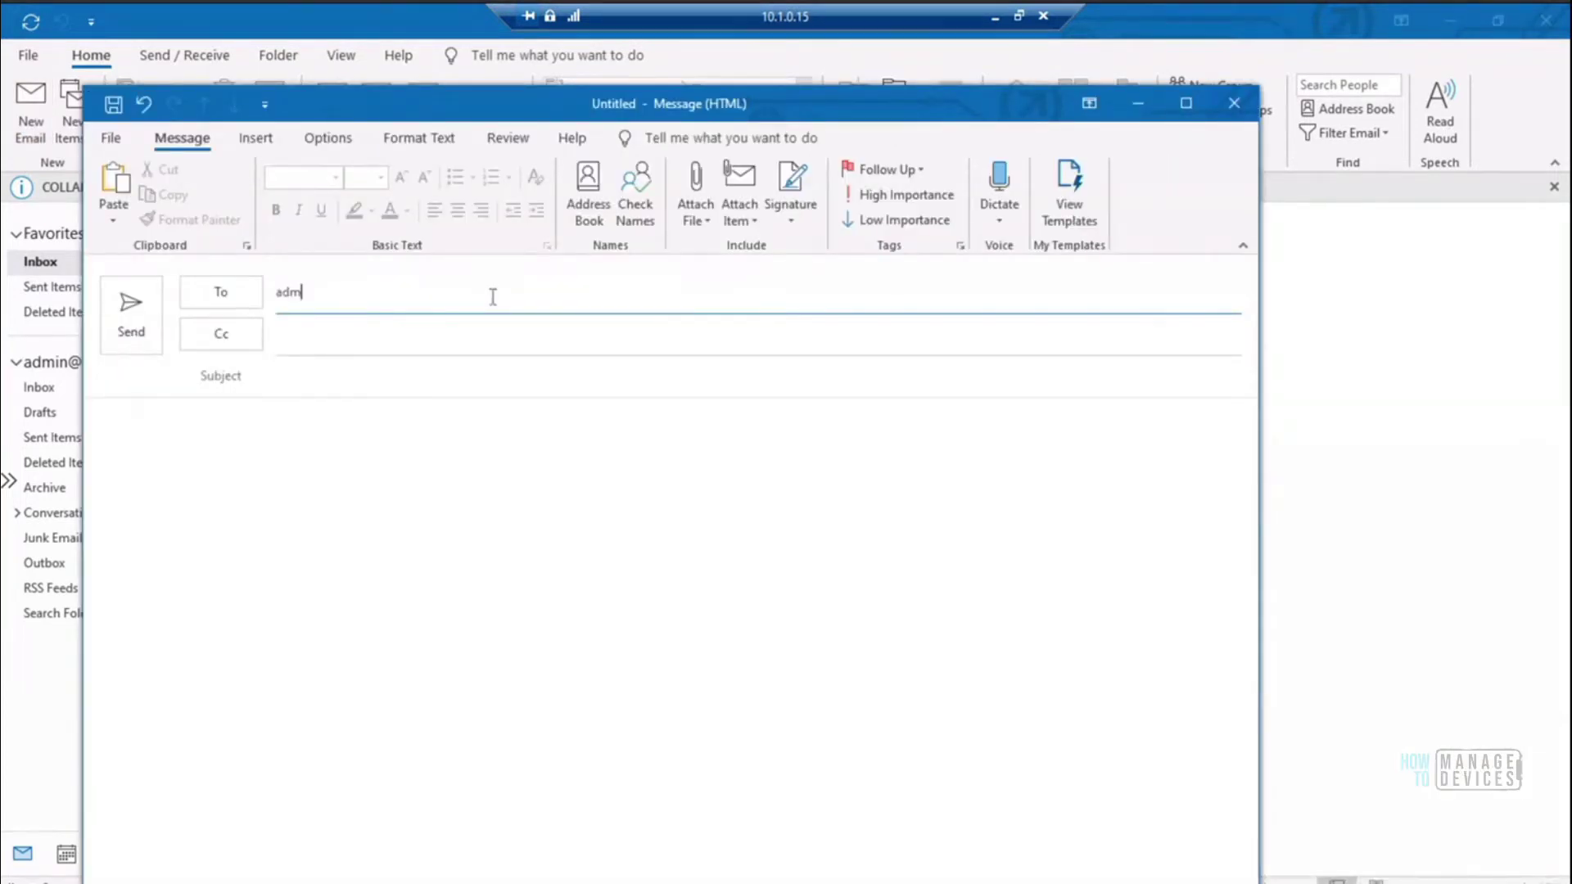
{"action": "type", "text": "i"}
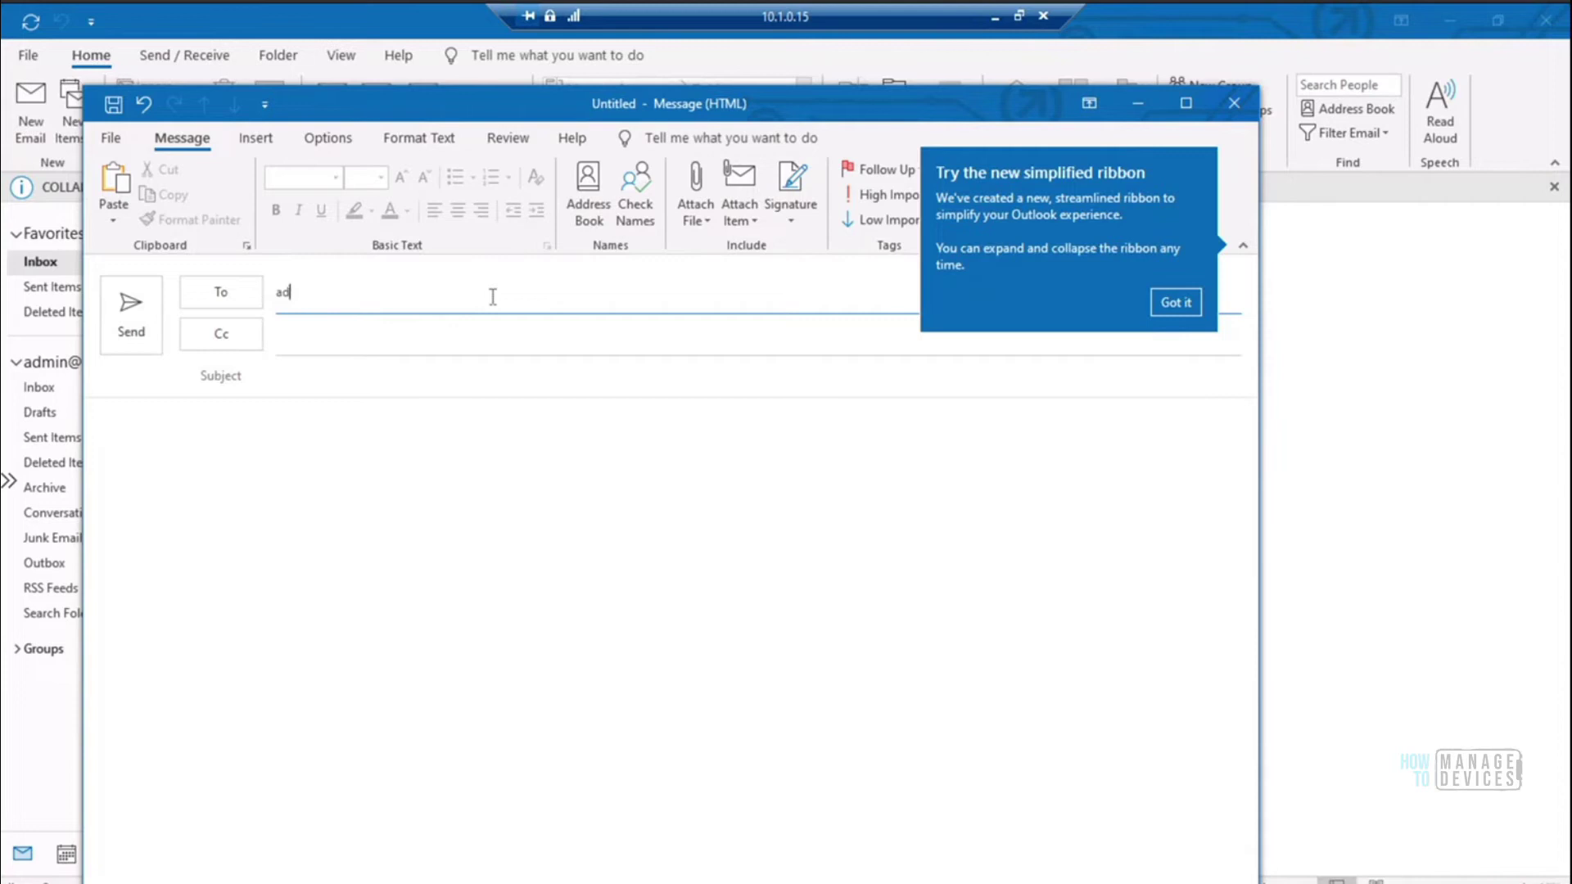
Dismiss the ribbon tip and discard the unfinished message without saving
{"action": "left_click", "coordinate": [1176, 302]}
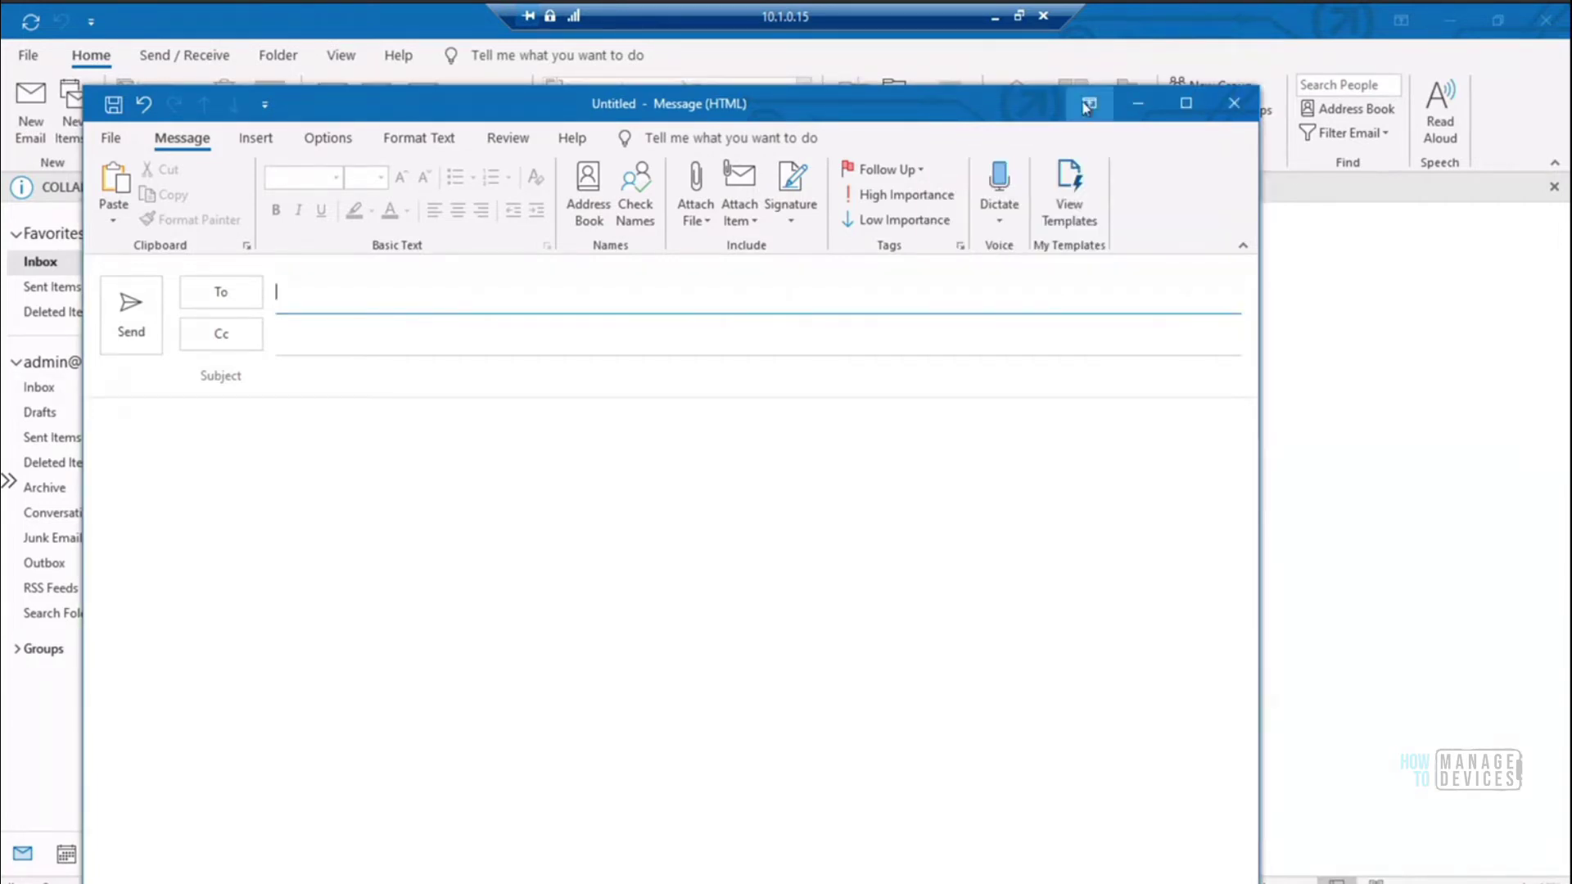
{"action": "left_click", "coordinate": [1234, 103]}
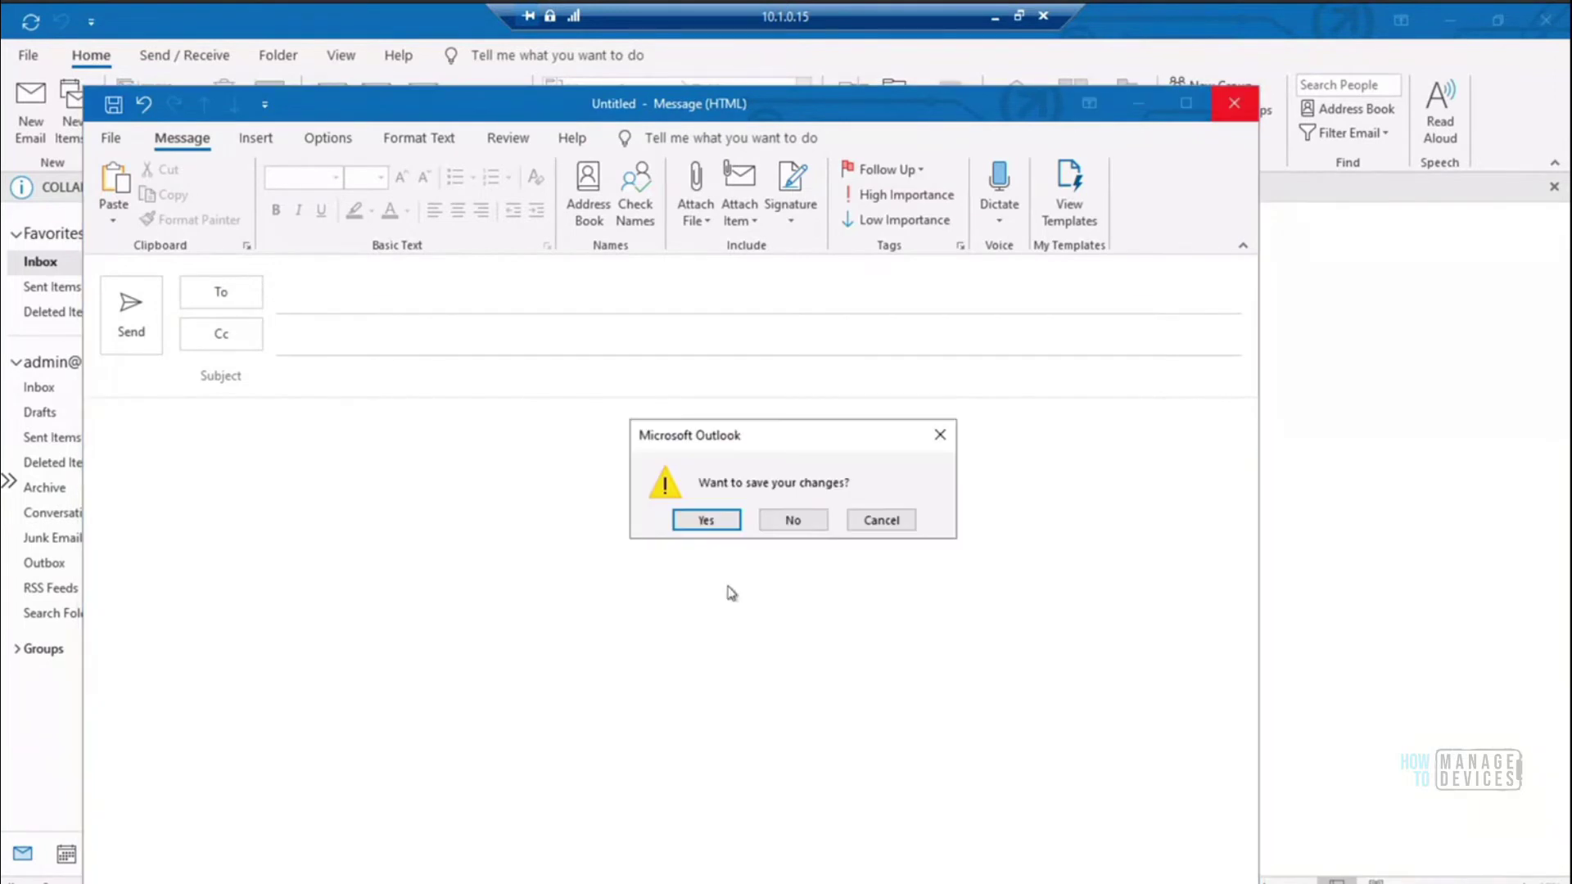
{"action": "left_click", "coordinate": [794, 522]}
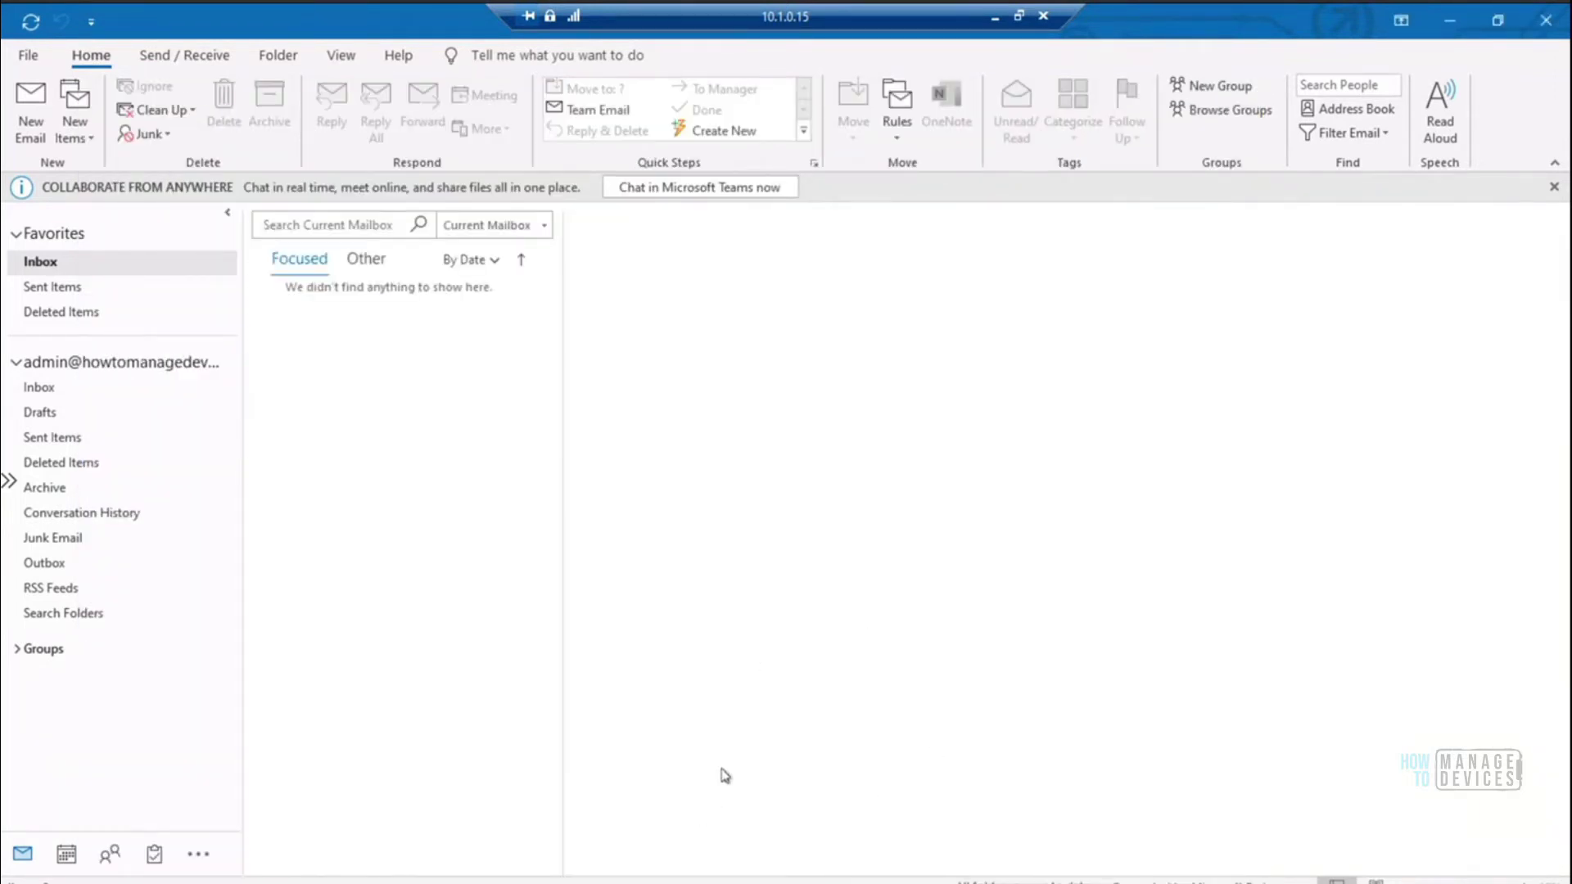
{"action": "mouse_move", "coordinate": [694, 883]}
Start a new email addressed to the admin address copied from the Bastion clipboard
{"action": "left_click", "coordinate": [31, 114]}
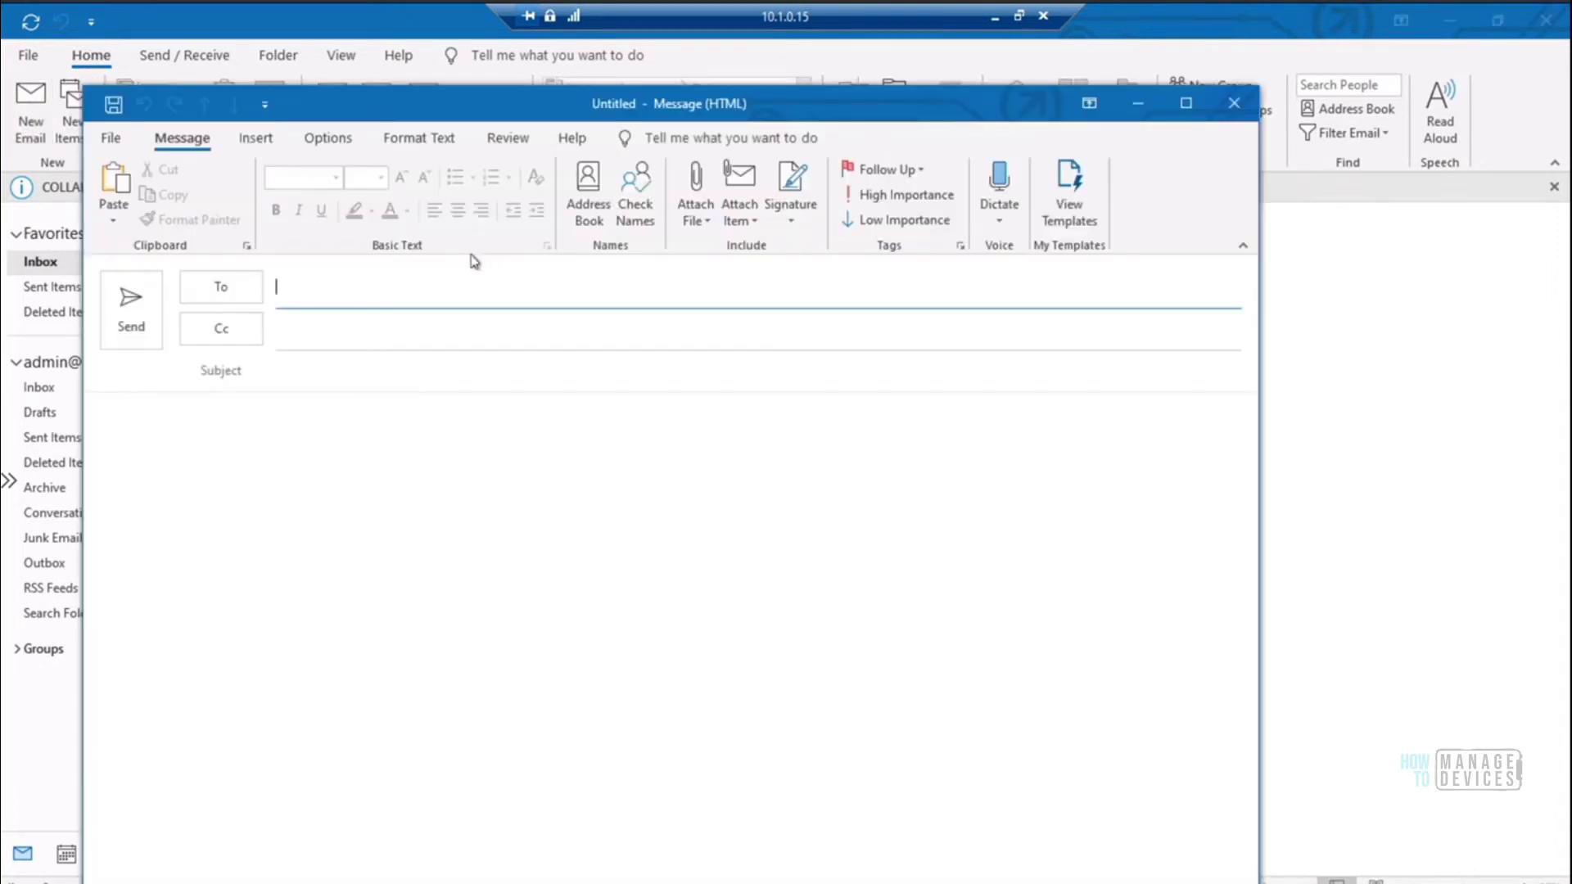
{"action": "key", "text": "ctrl+v"}
{"action": "key", "text": "BackSpace"}
{"action": "key", "text": "BackSpace"}
{"action": "key", "text": "BackSpace"}
{"action": "key", "text": "BackSpace"}
{"action": "key", "text": "BackSpace"}
{"action": "key", "text": "BackSpace"}
{"action": "key", "text": "BackSpace"}
{"action": "key", "text": "BackSpace"}
{"action": "left_click", "coordinate": [10, 481]}
{"action": "left_click", "coordinate": [191, 461]}
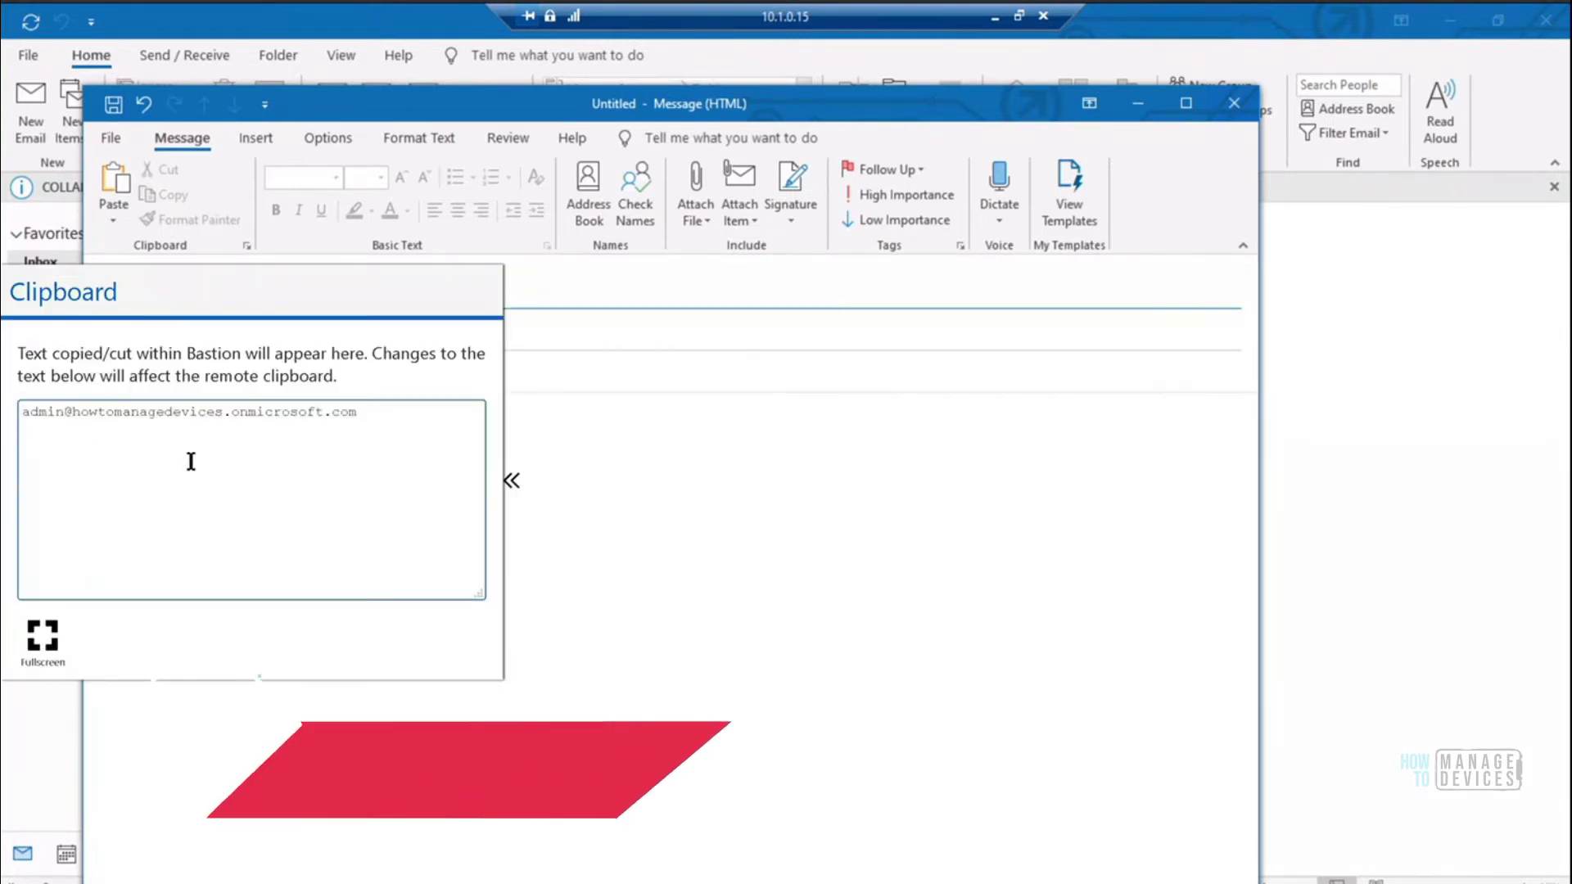
{"action": "left_click_drag", "start_coordinate": [376, 415], "coordinate": [4, 418]}
{"action": "key", "text": "ctrl+c"}
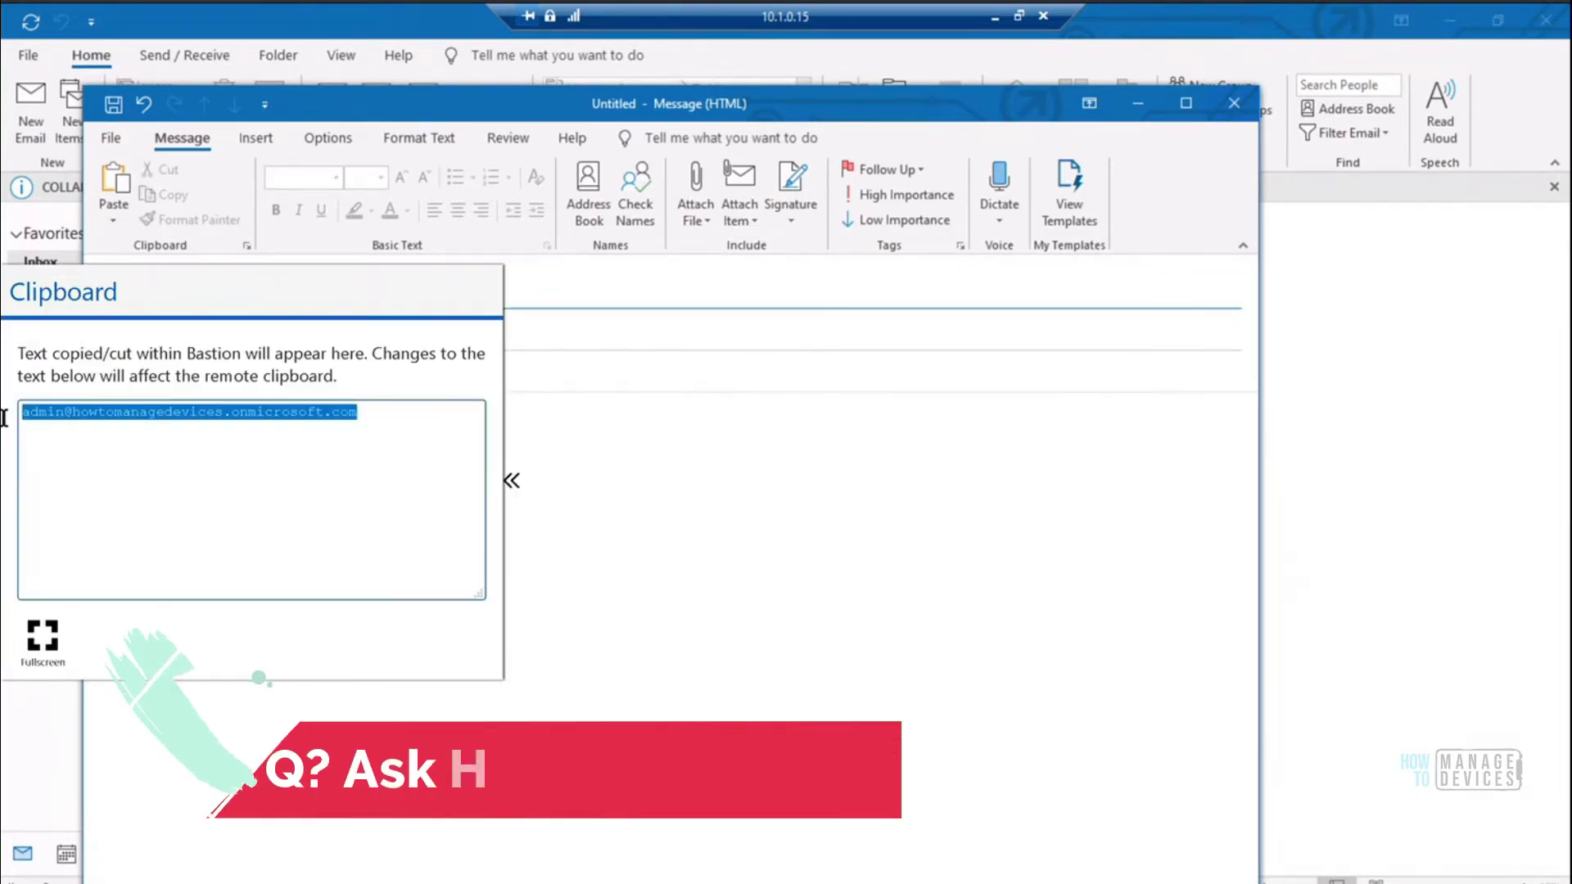
{"action": "left_click", "coordinate": [551, 295]}
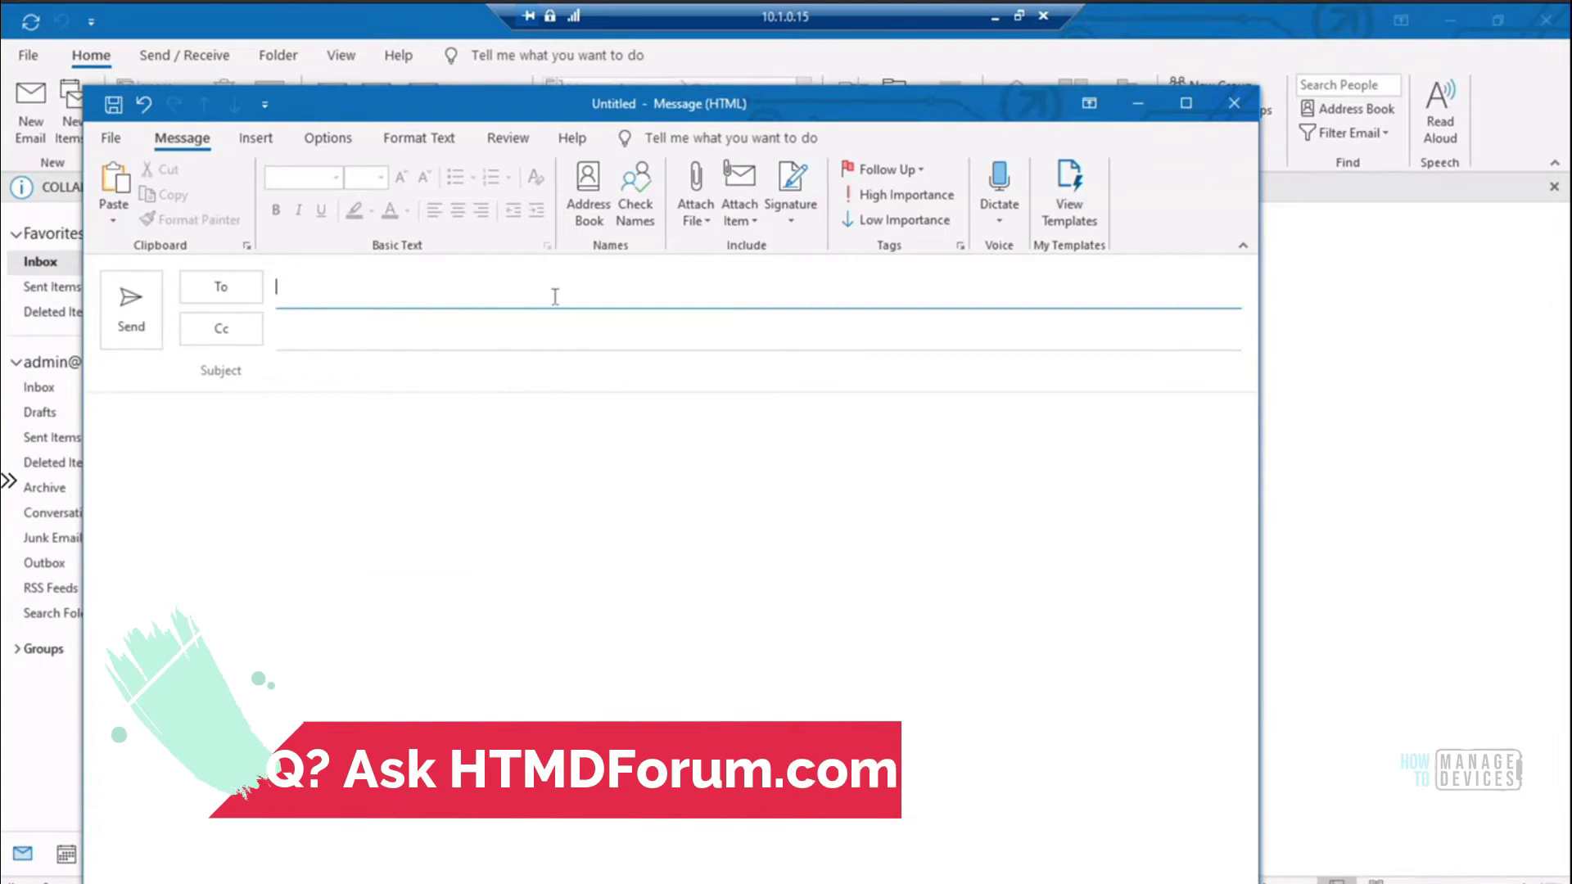
{"action": "key", "text": "ctrl+v"}
Give it subject Test and body 'test', send it, and open the Inbox
{"action": "left_click", "coordinate": [401, 384]}
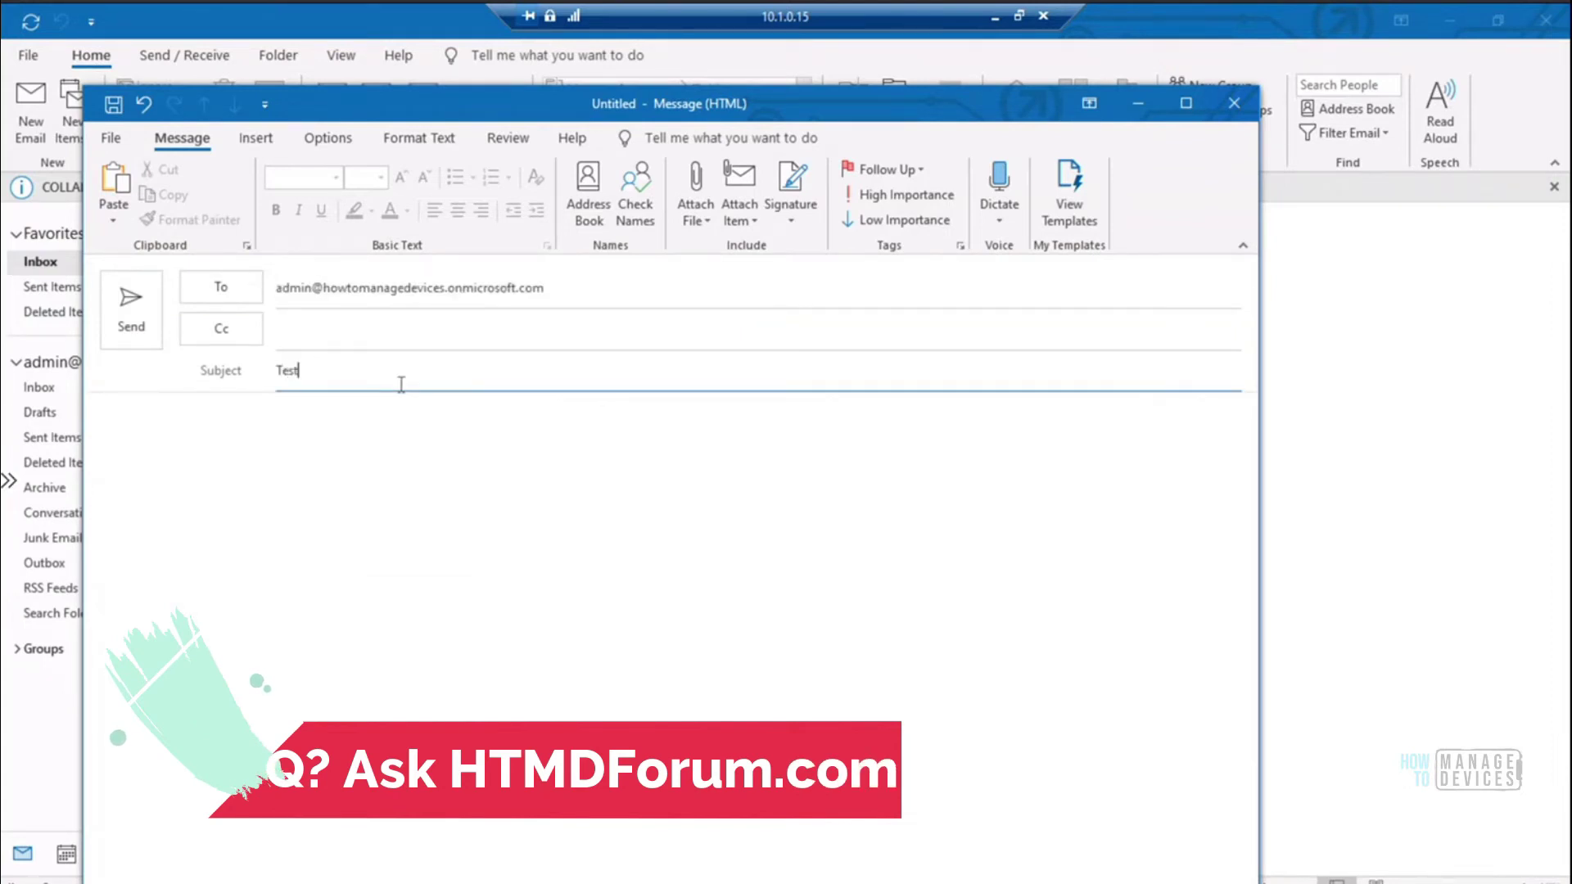
{"action": "key", "text": "Tab"}
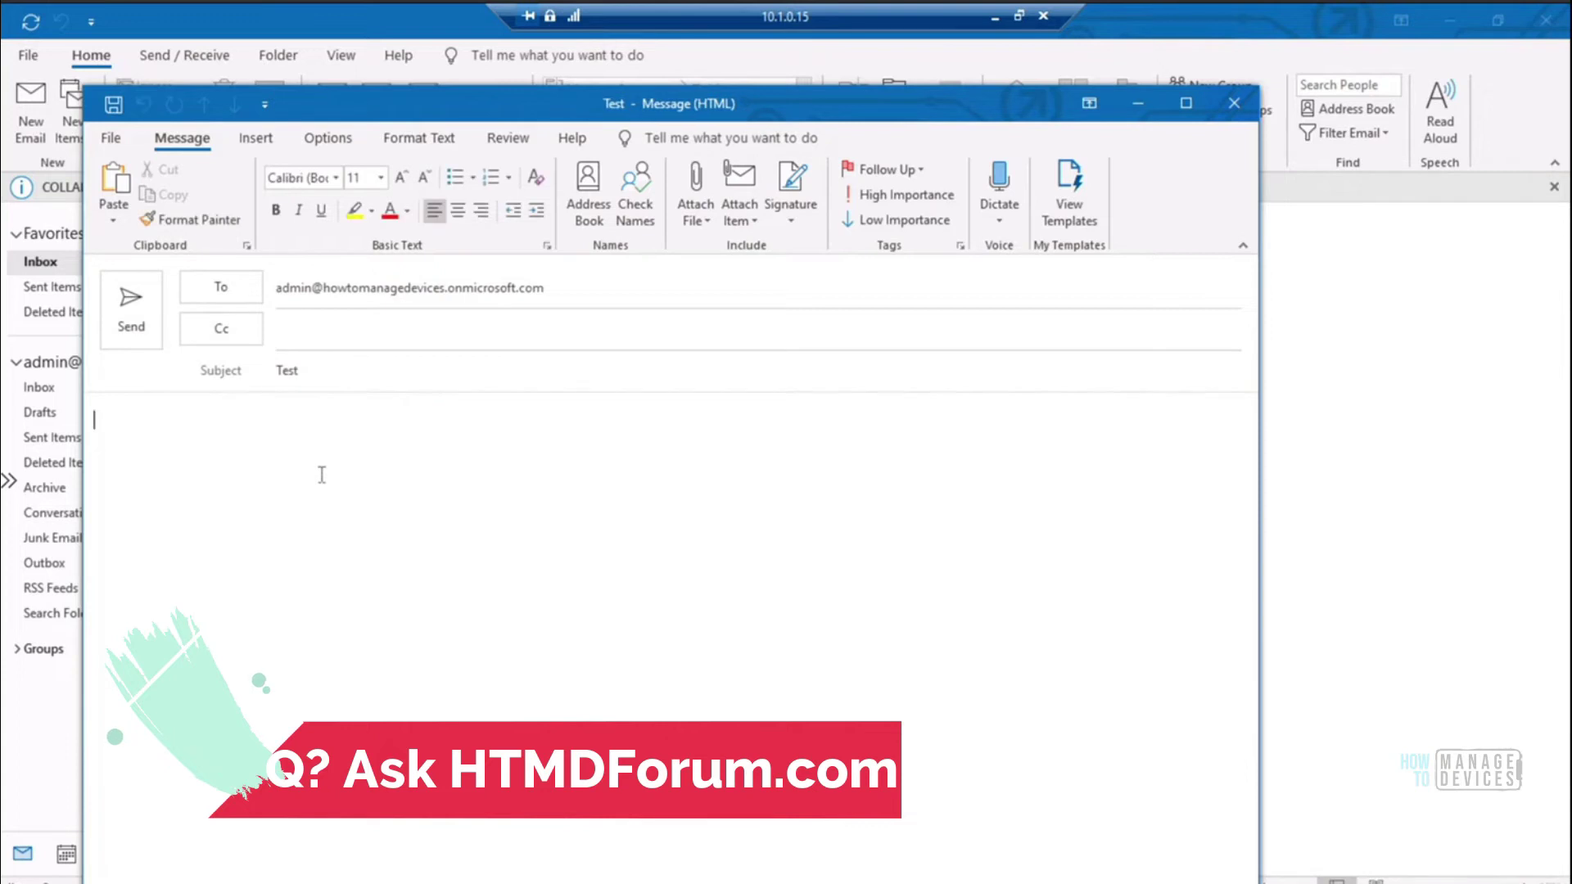
{"action": "type", "text": "test"}
{"action": "left_click", "coordinate": [131, 310]}
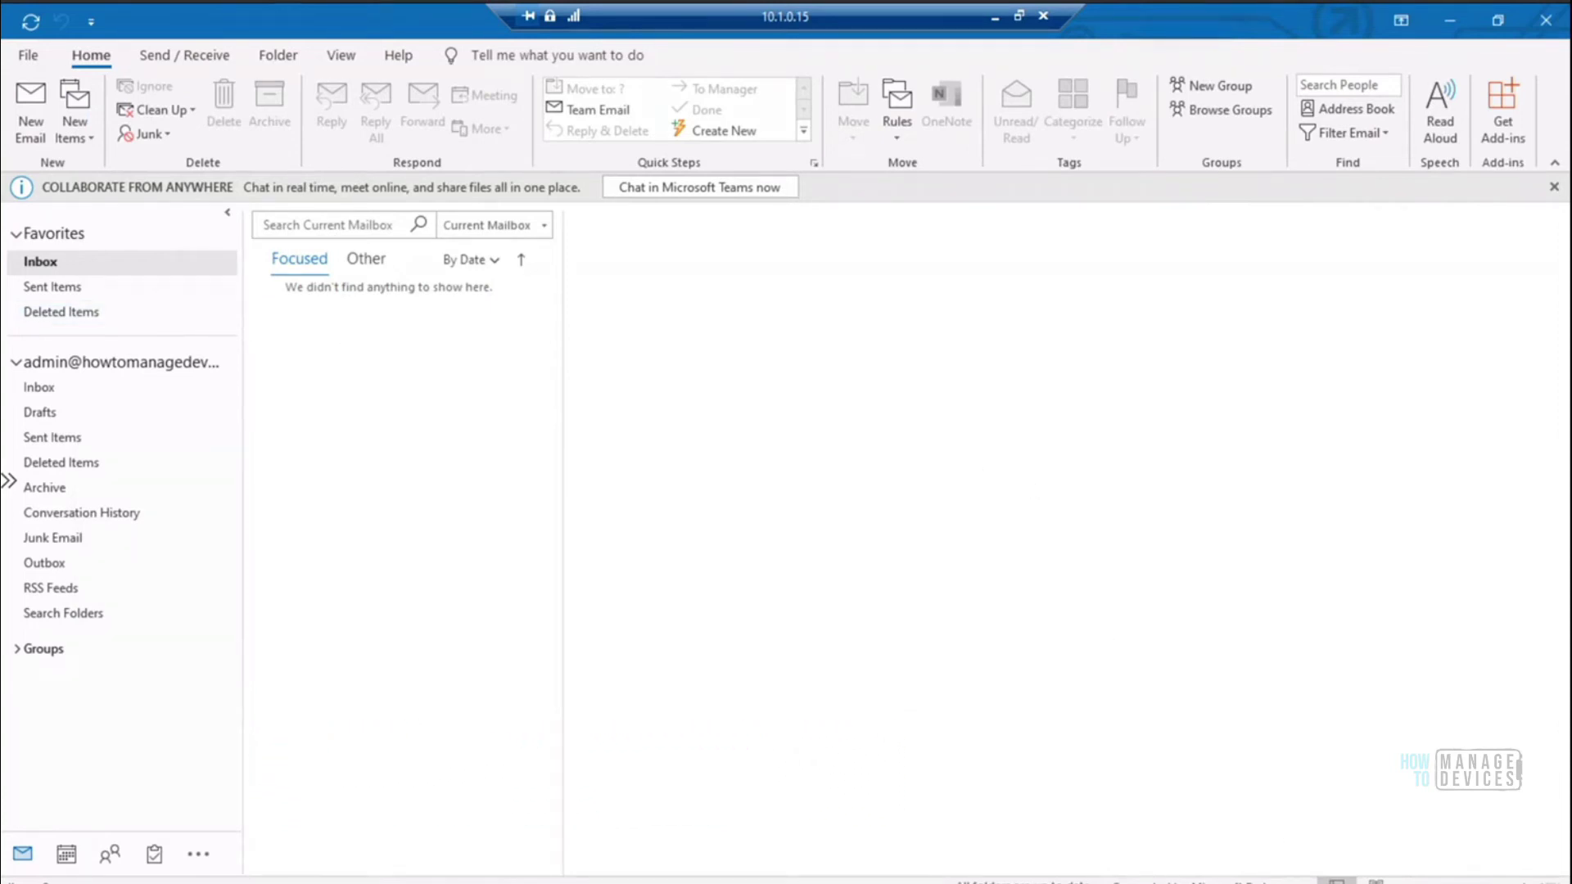
{"action": "left_click", "coordinate": [37, 388]}
Open the received Test email and dismiss the new-mail notification
{"action": "left_click", "coordinate": [350, 354]}
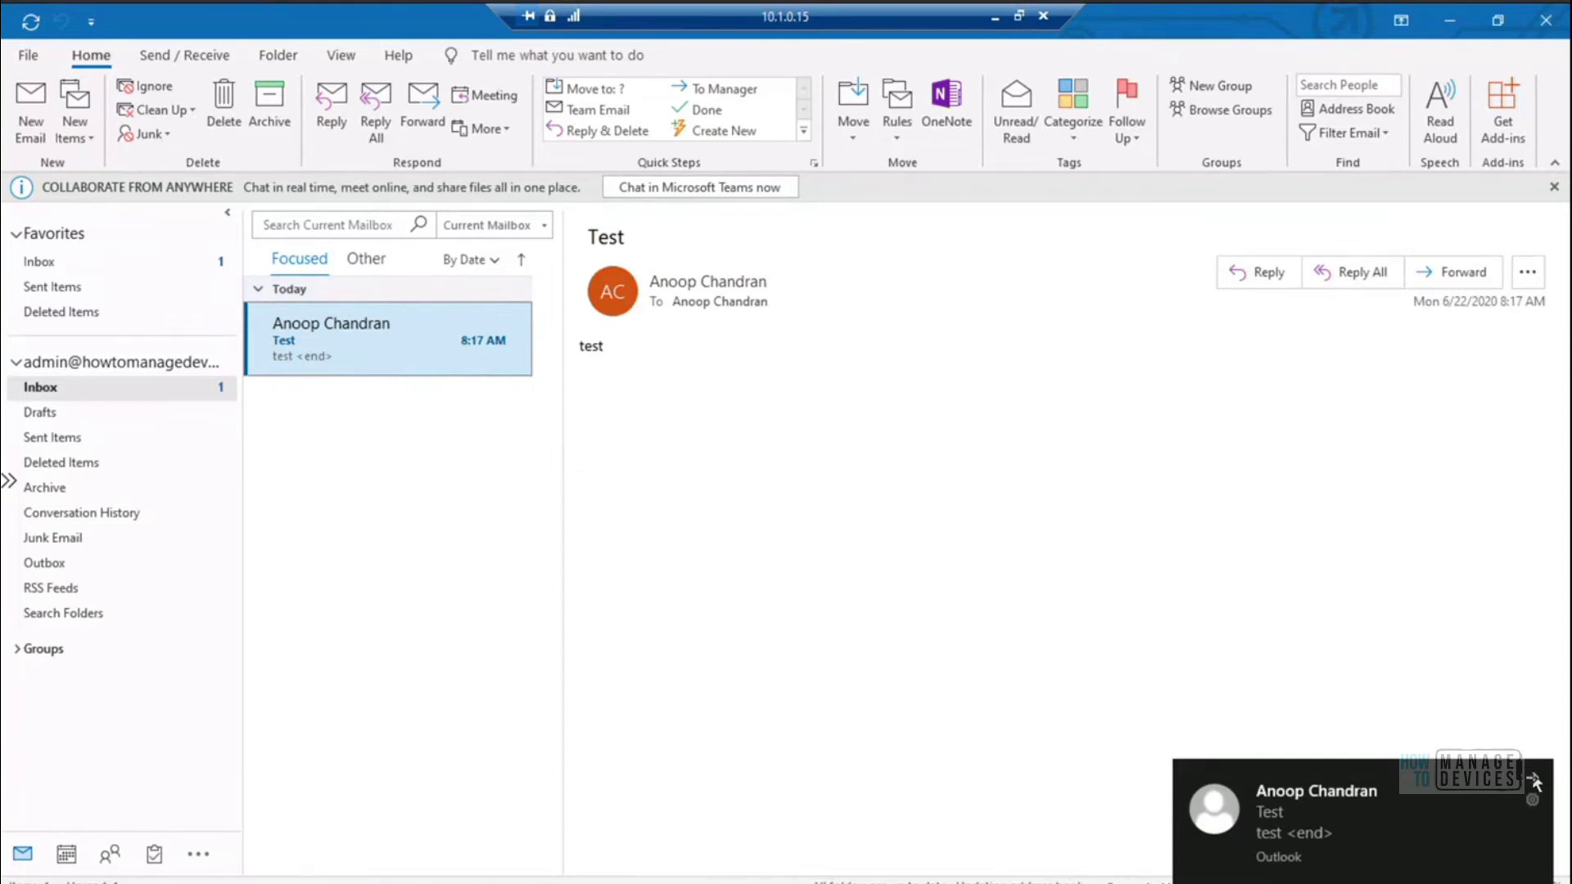
{"action": "left_click", "coordinate": [1534, 780]}
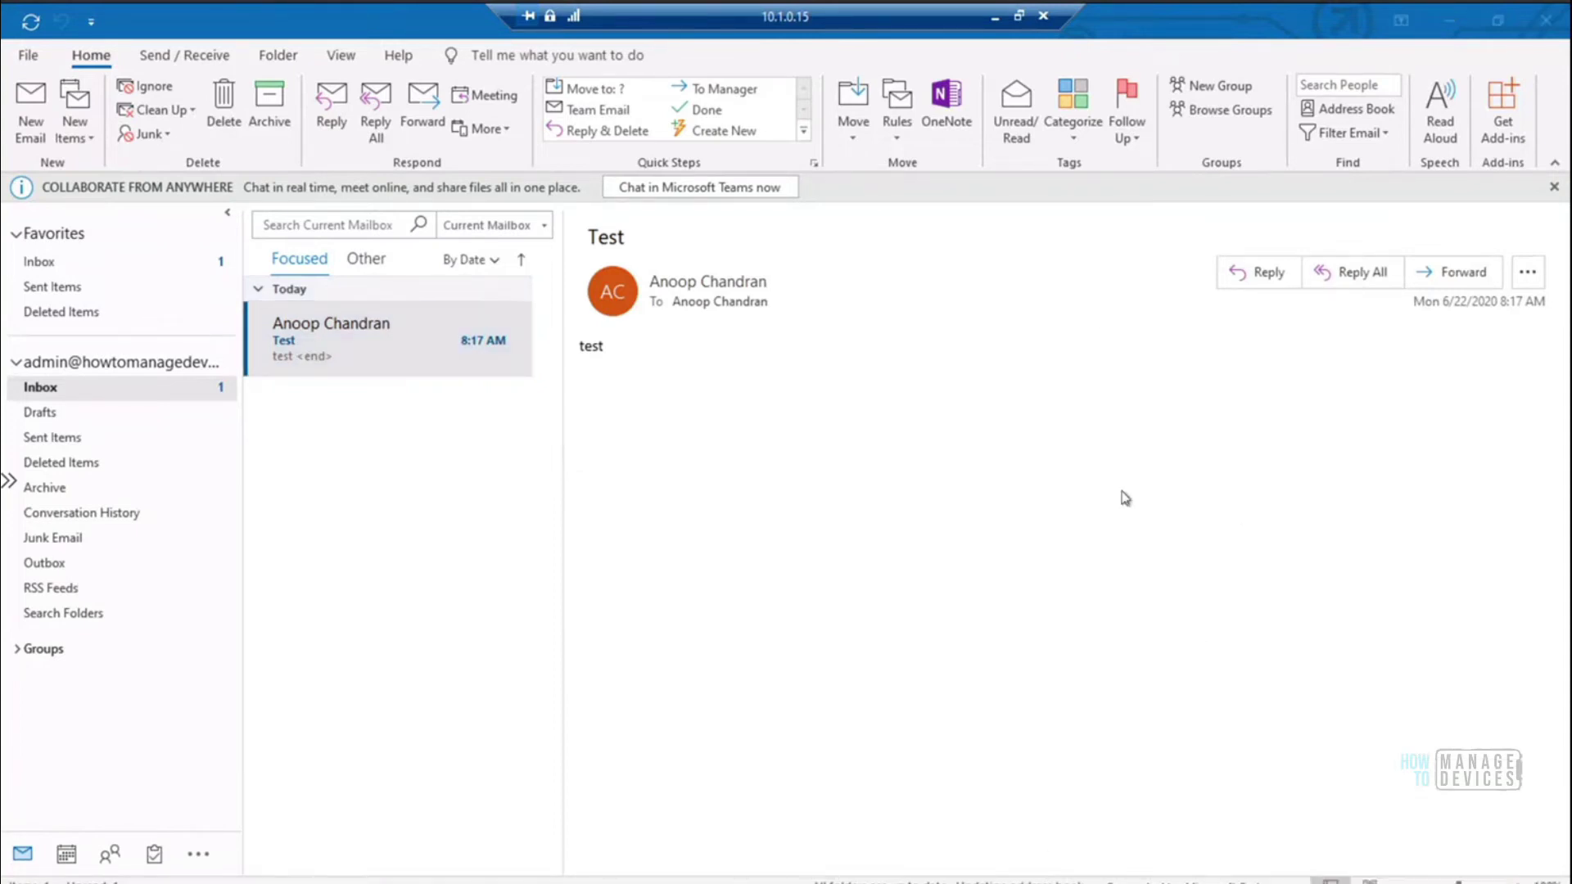
Minimize Outlook, close PowerPoint, and minimize the remote desktop session
{"action": "left_click", "coordinate": [1451, 23]}
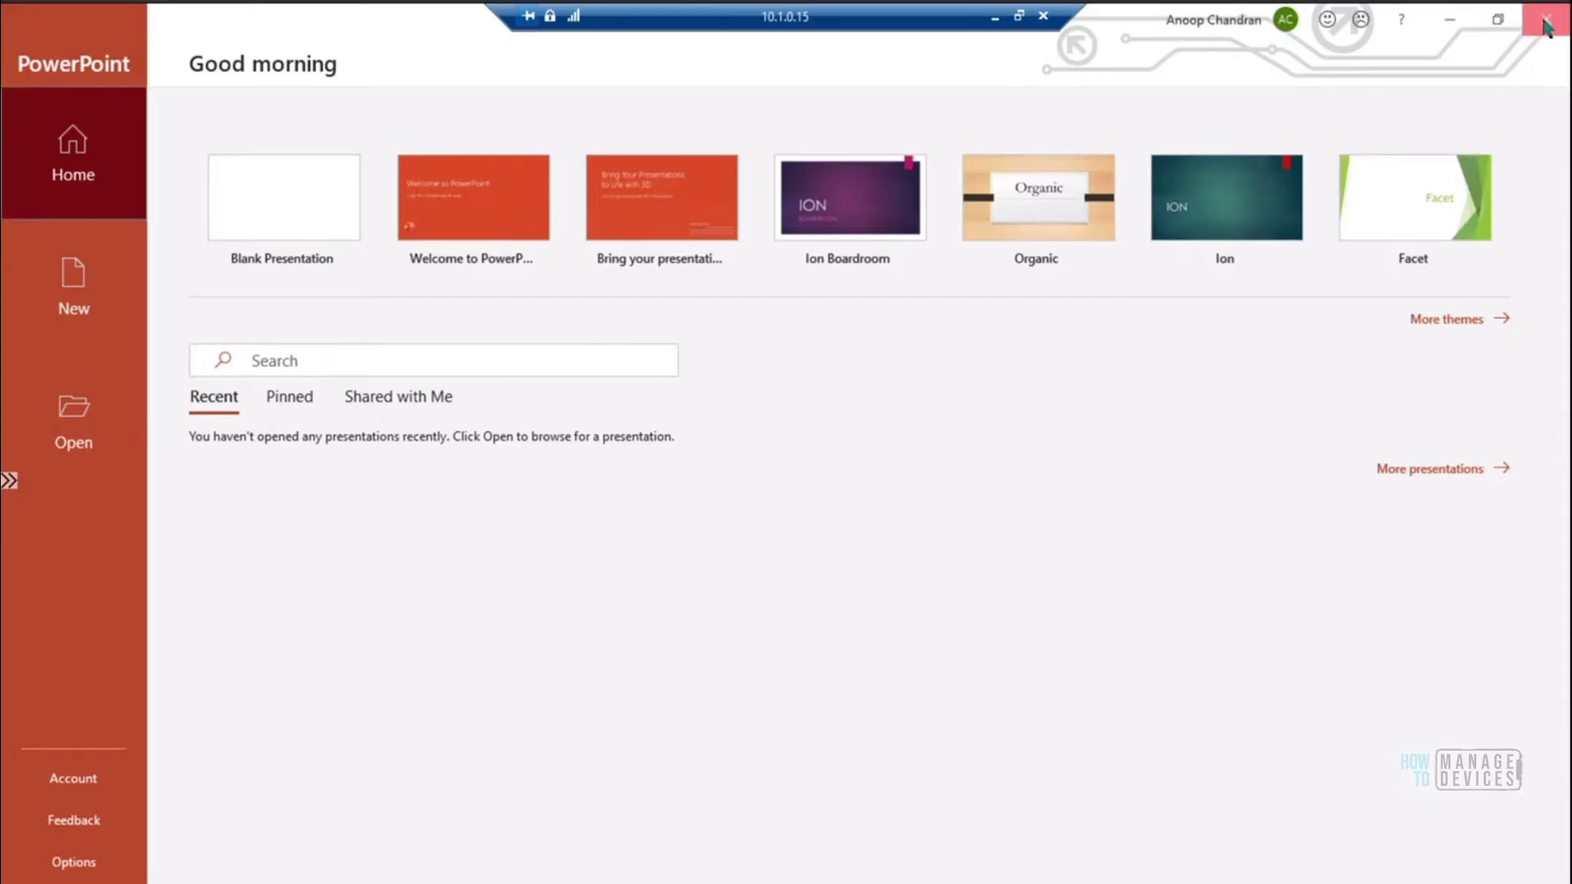
{"action": "left_click", "coordinate": [1450, 19]}
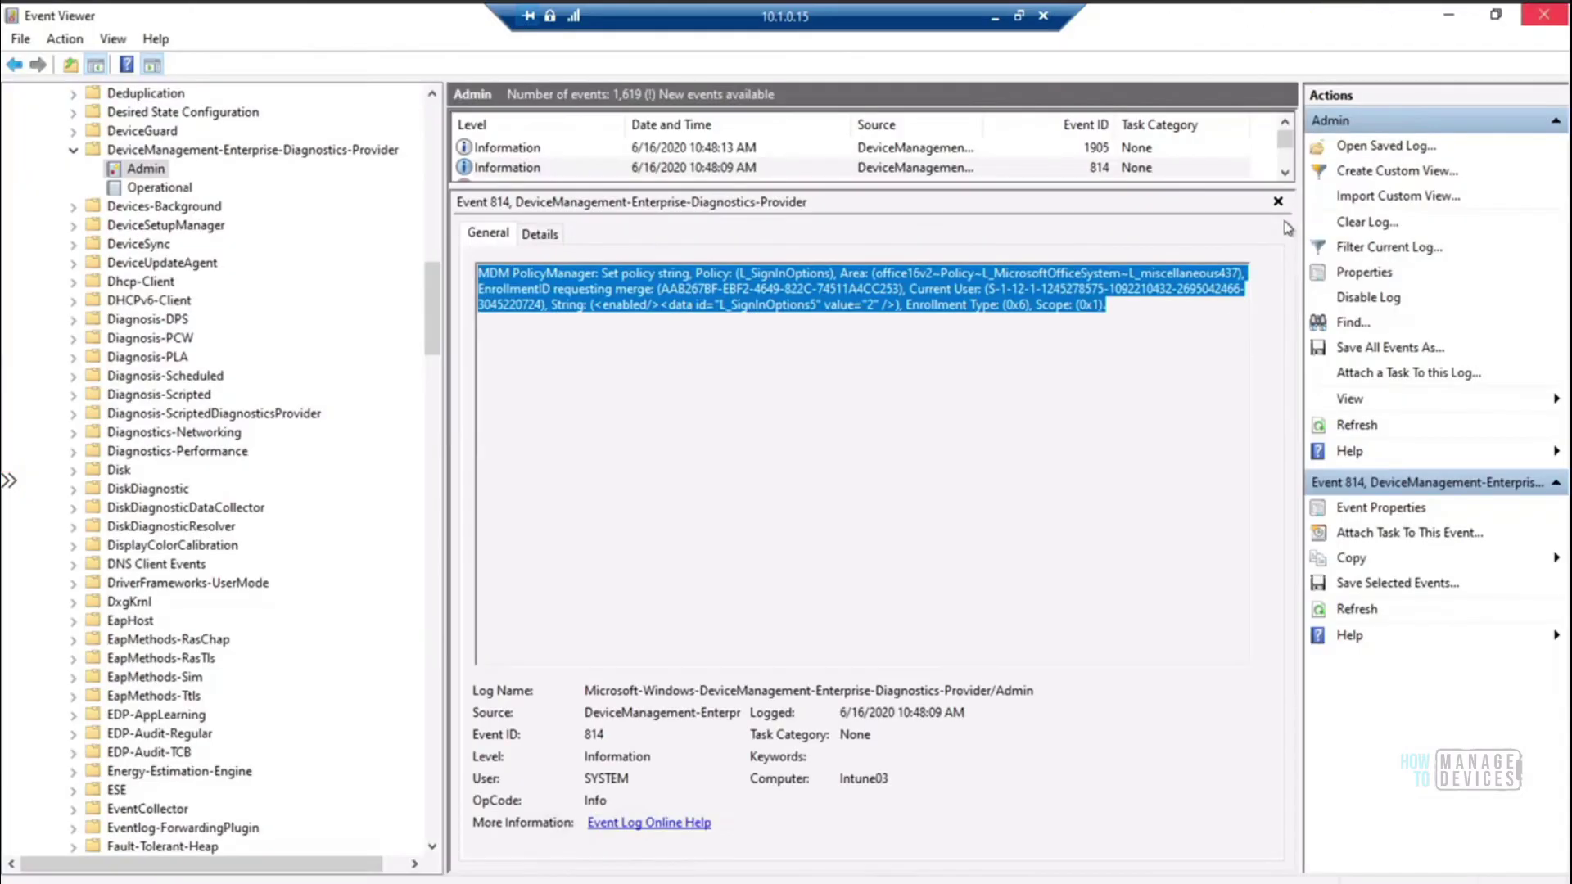
{"action": "left_click", "coordinate": [994, 18]}
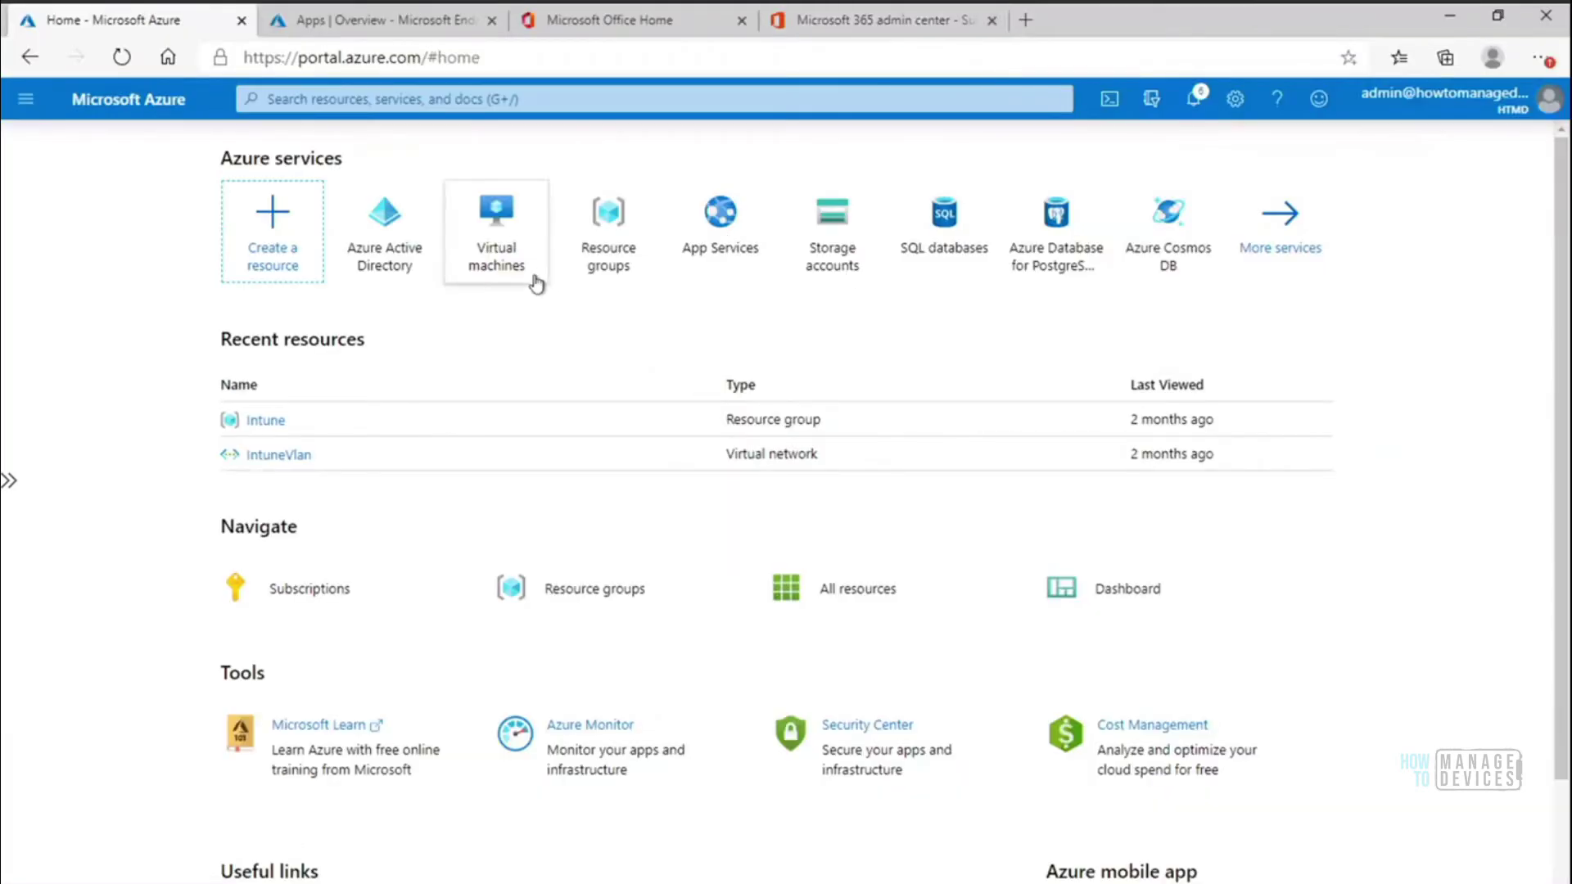
Glance at the Windows apps list (e.g. 7-Zip 19.00), then return to Apps overview
{"action": "left_click", "coordinate": [360, 18]}
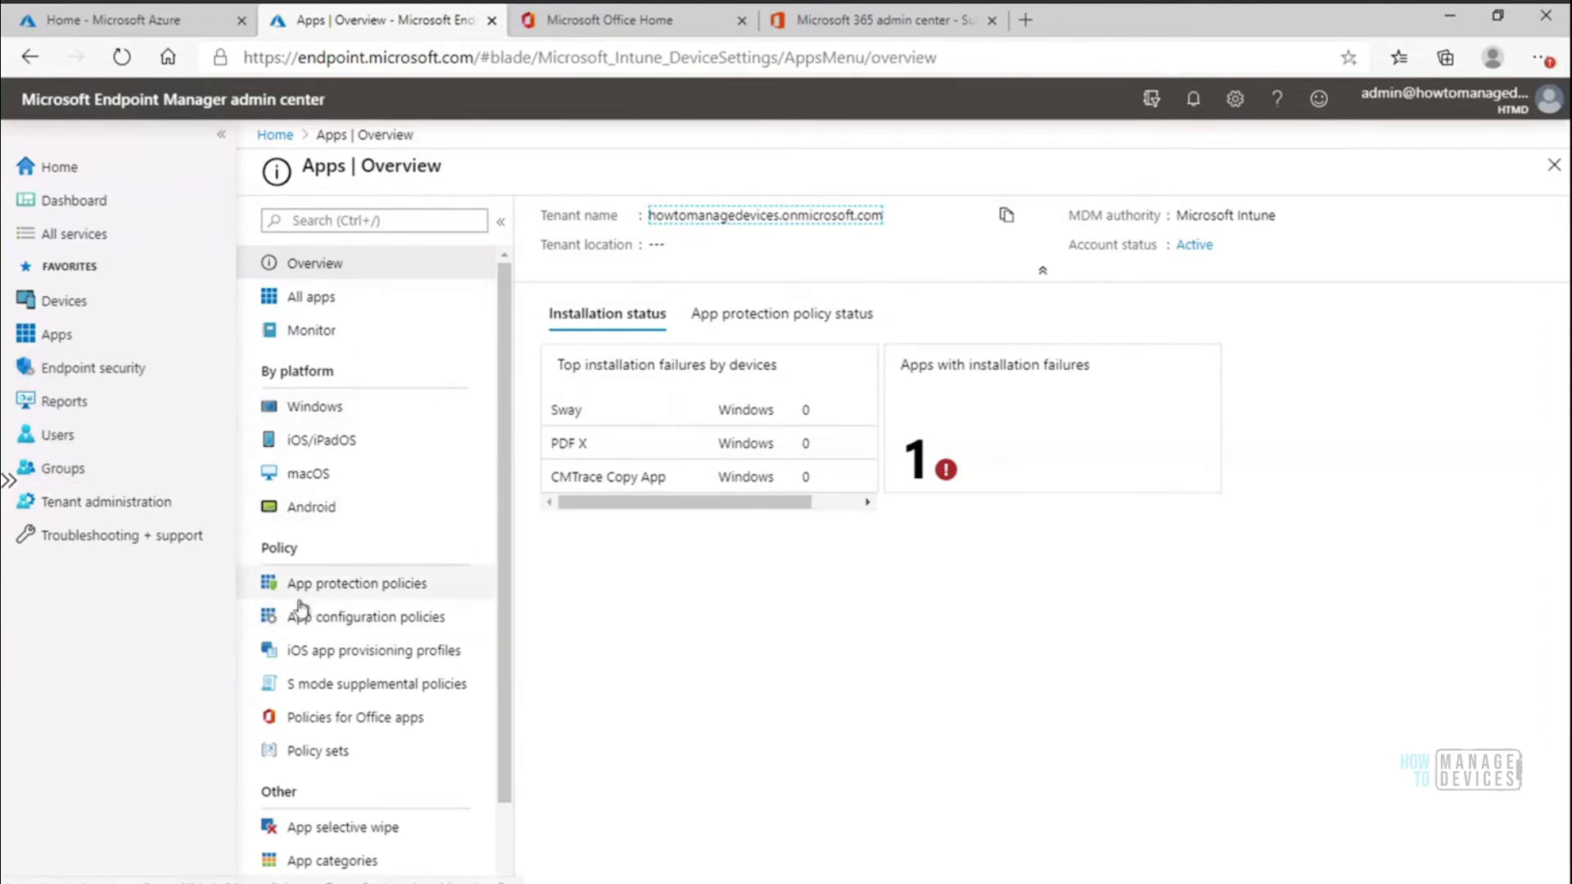
{"action": "left_click", "coordinate": [321, 408]}
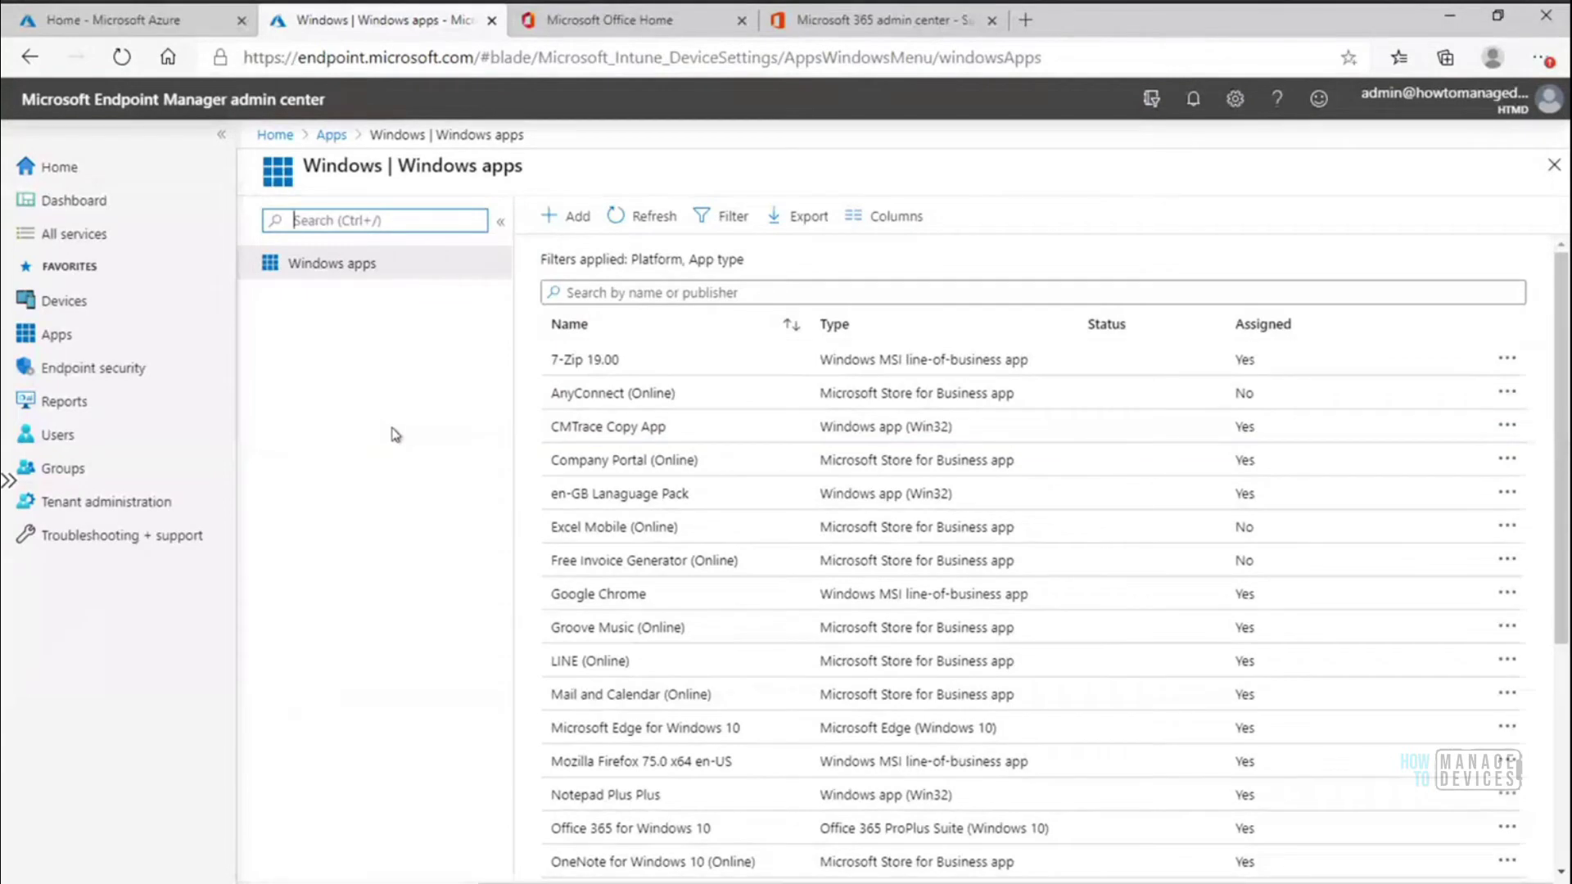
{"action": "left_click", "coordinate": [332, 135]}
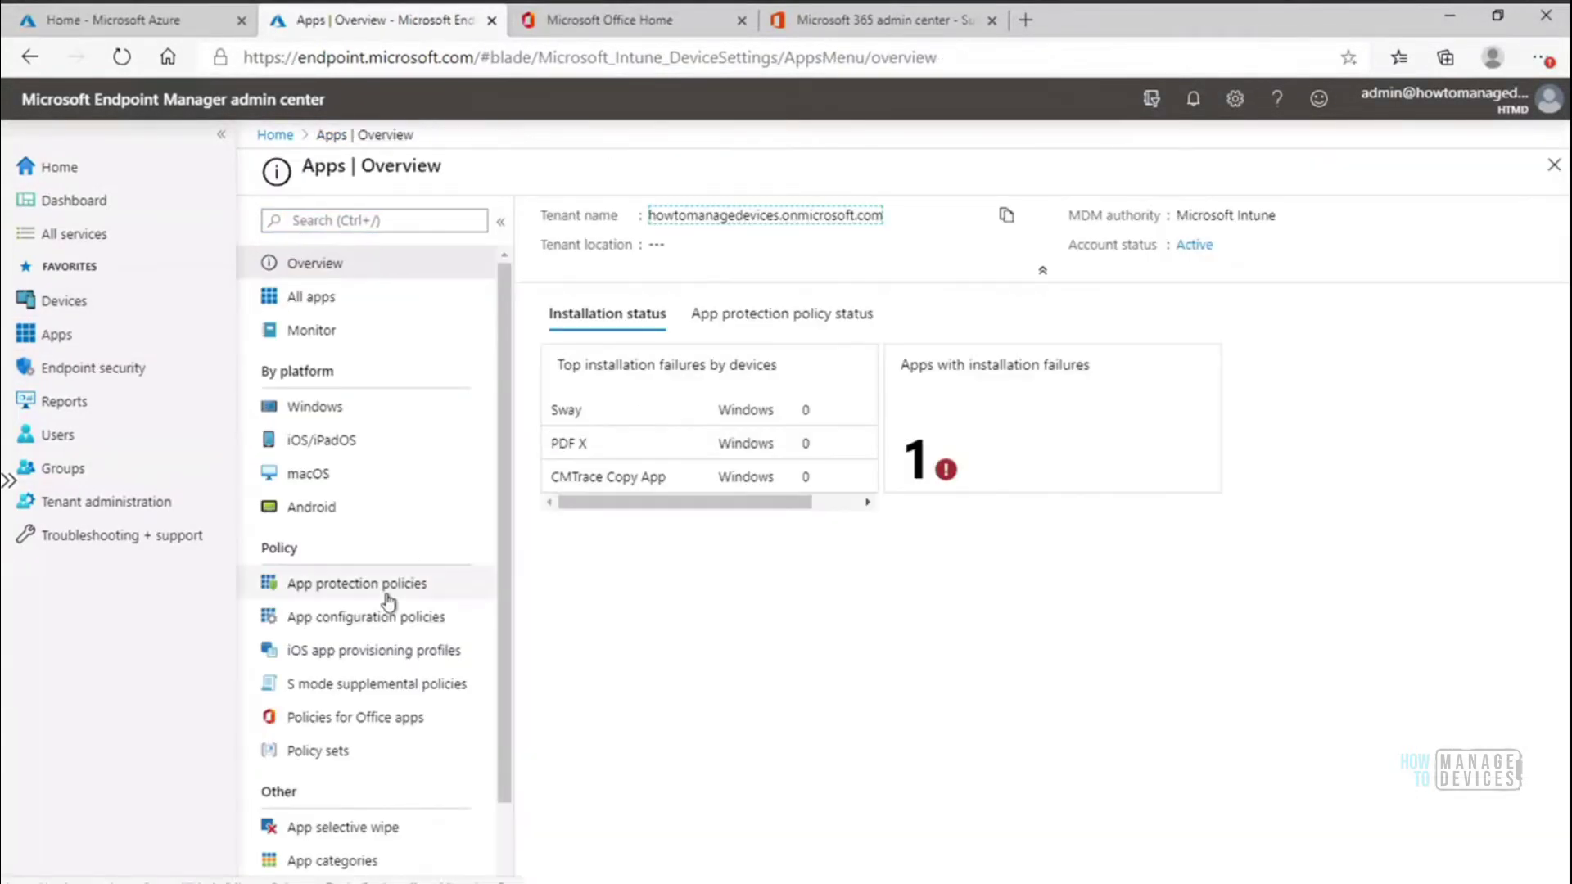
Open App protection policies and peek at the Create policy platform list without choosing
{"action": "left_click", "coordinate": [366, 585]}
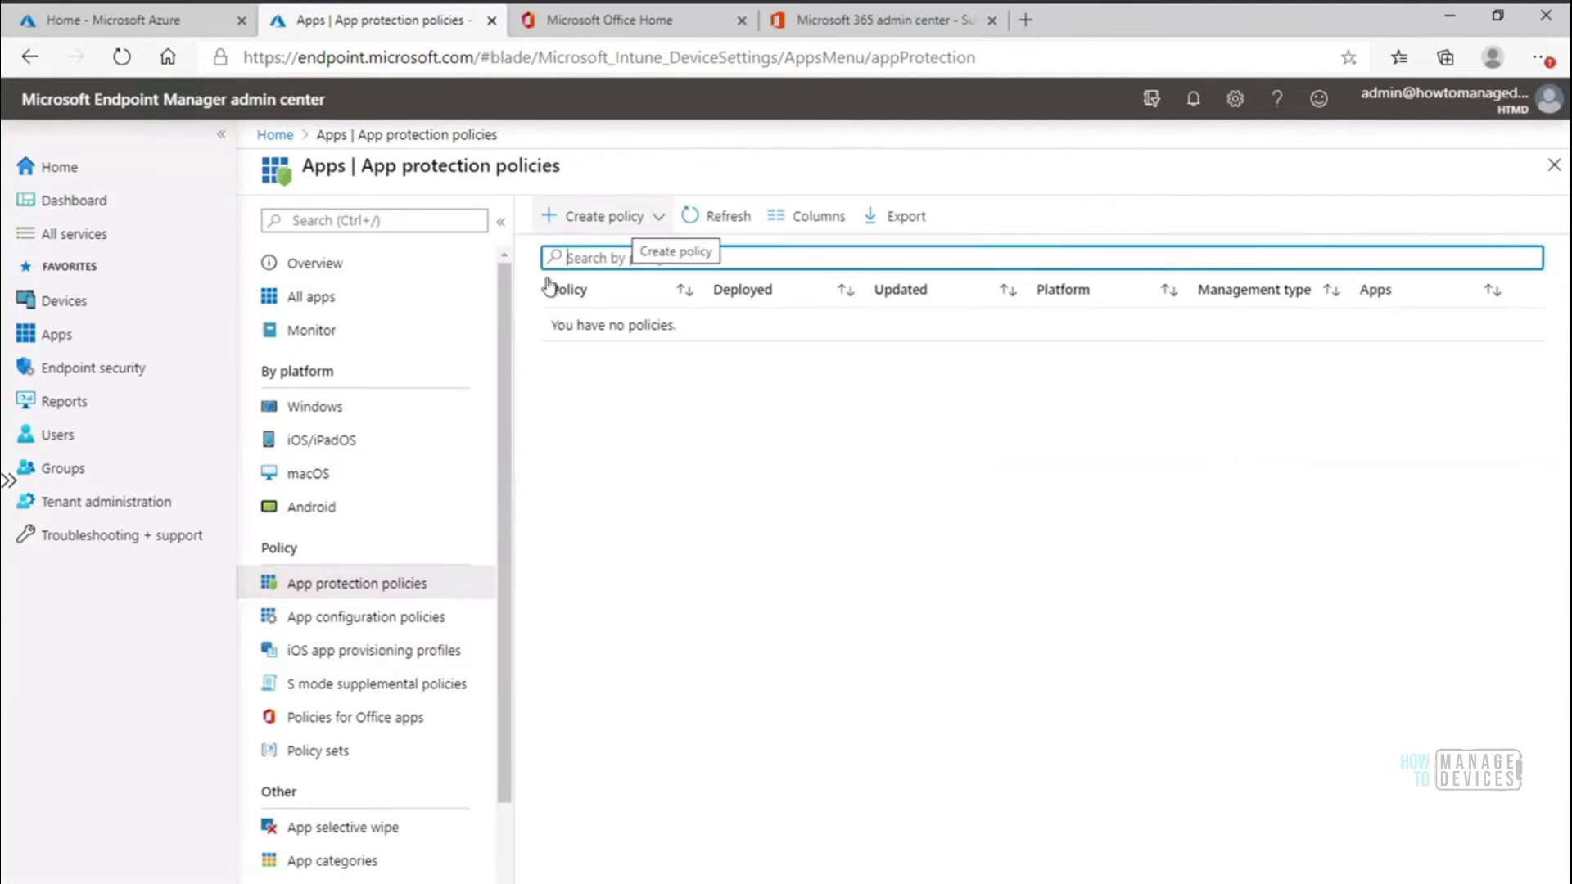
{"action": "left_click", "coordinate": [658, 220]}
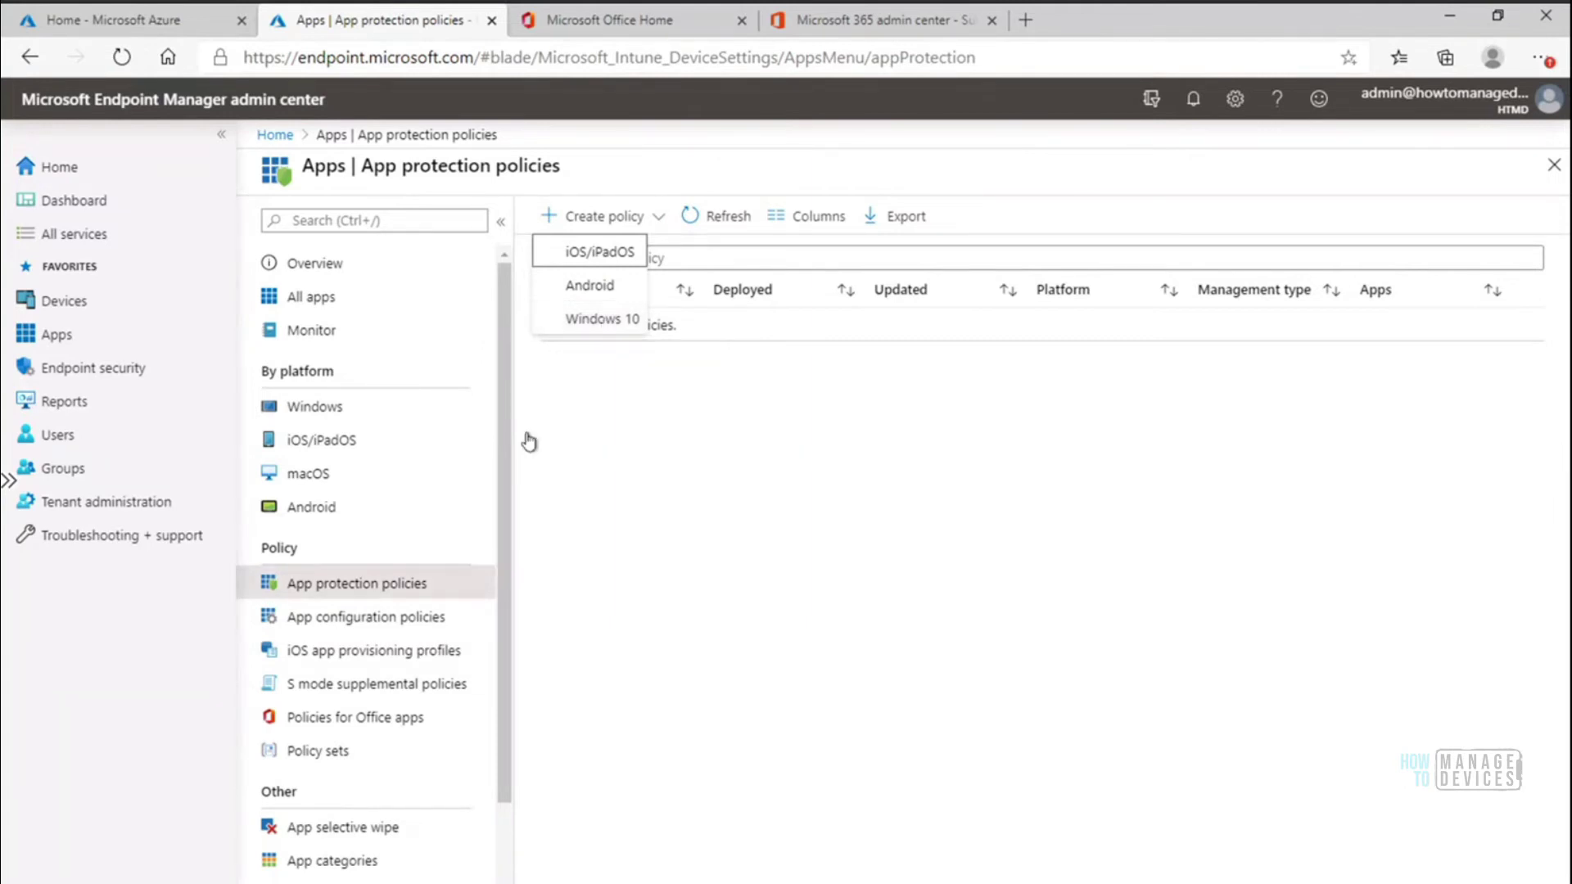
{"action": "left_click", "coordinate": [670, 394]}
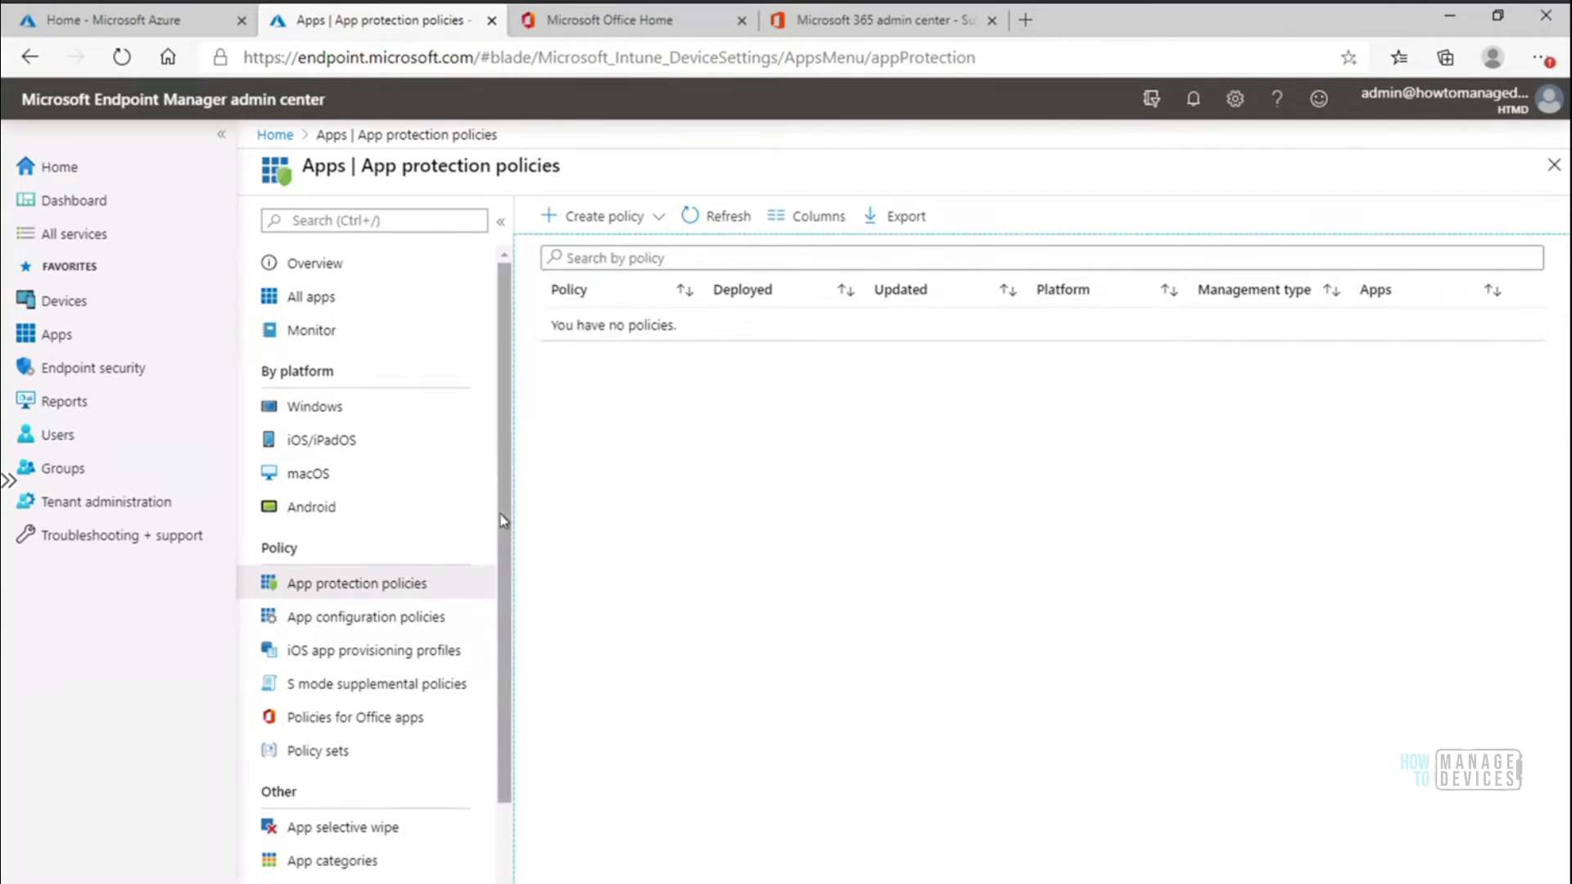
{"action": "left_click_drag", "start_coordinate": [503, 521], "coordinate": [485, 567]}
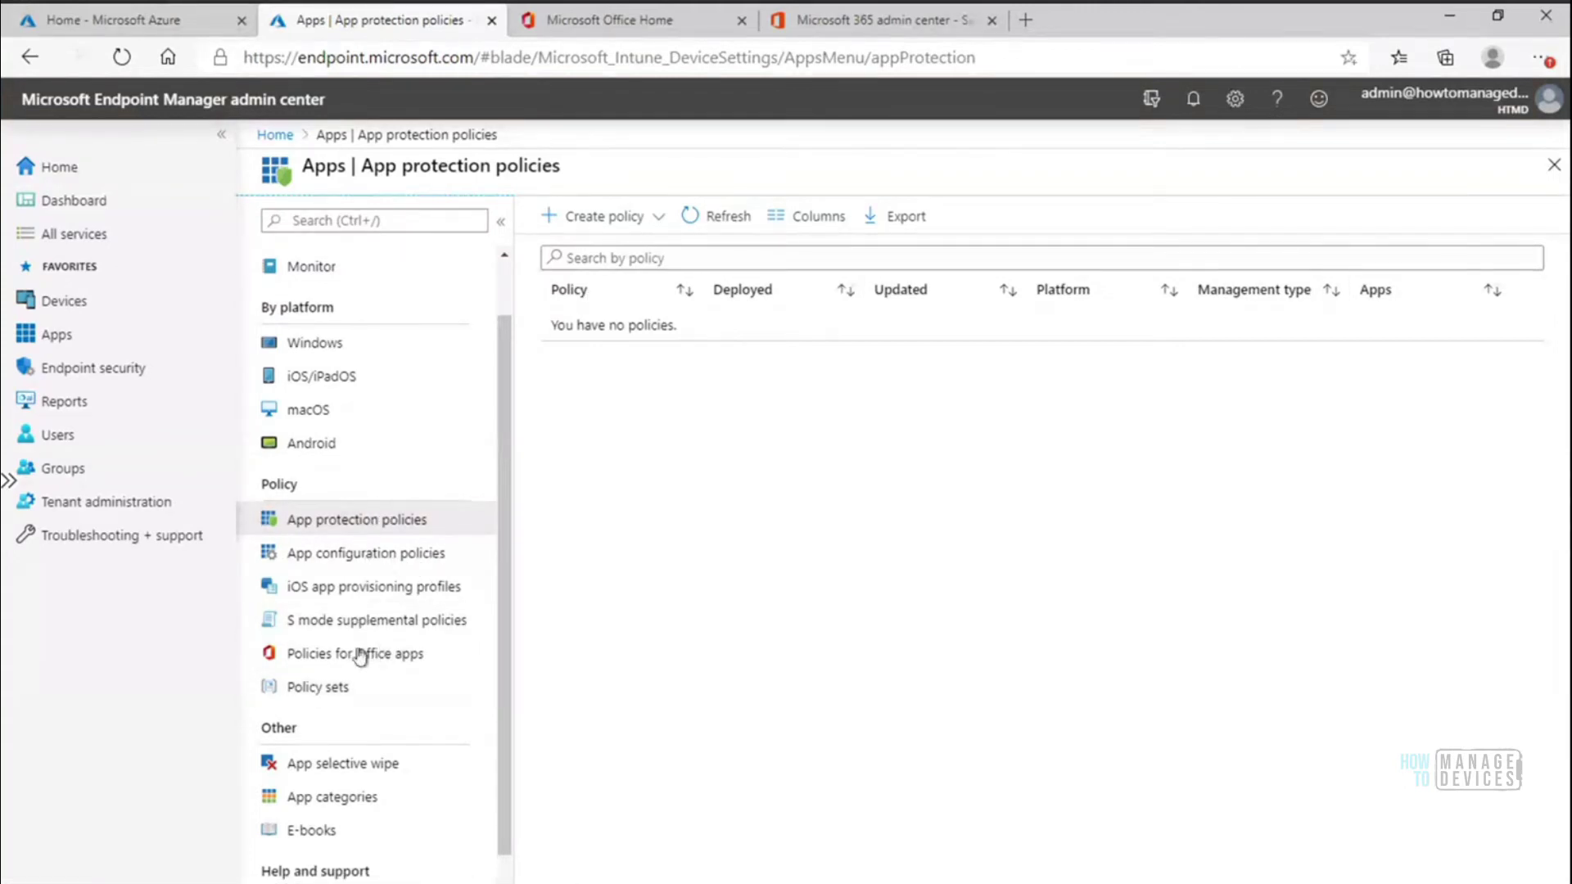
Open App configuration policies and expand the Add menu for managed devices or apps
{"action": "left_click", "coordinate": [383, 562]}
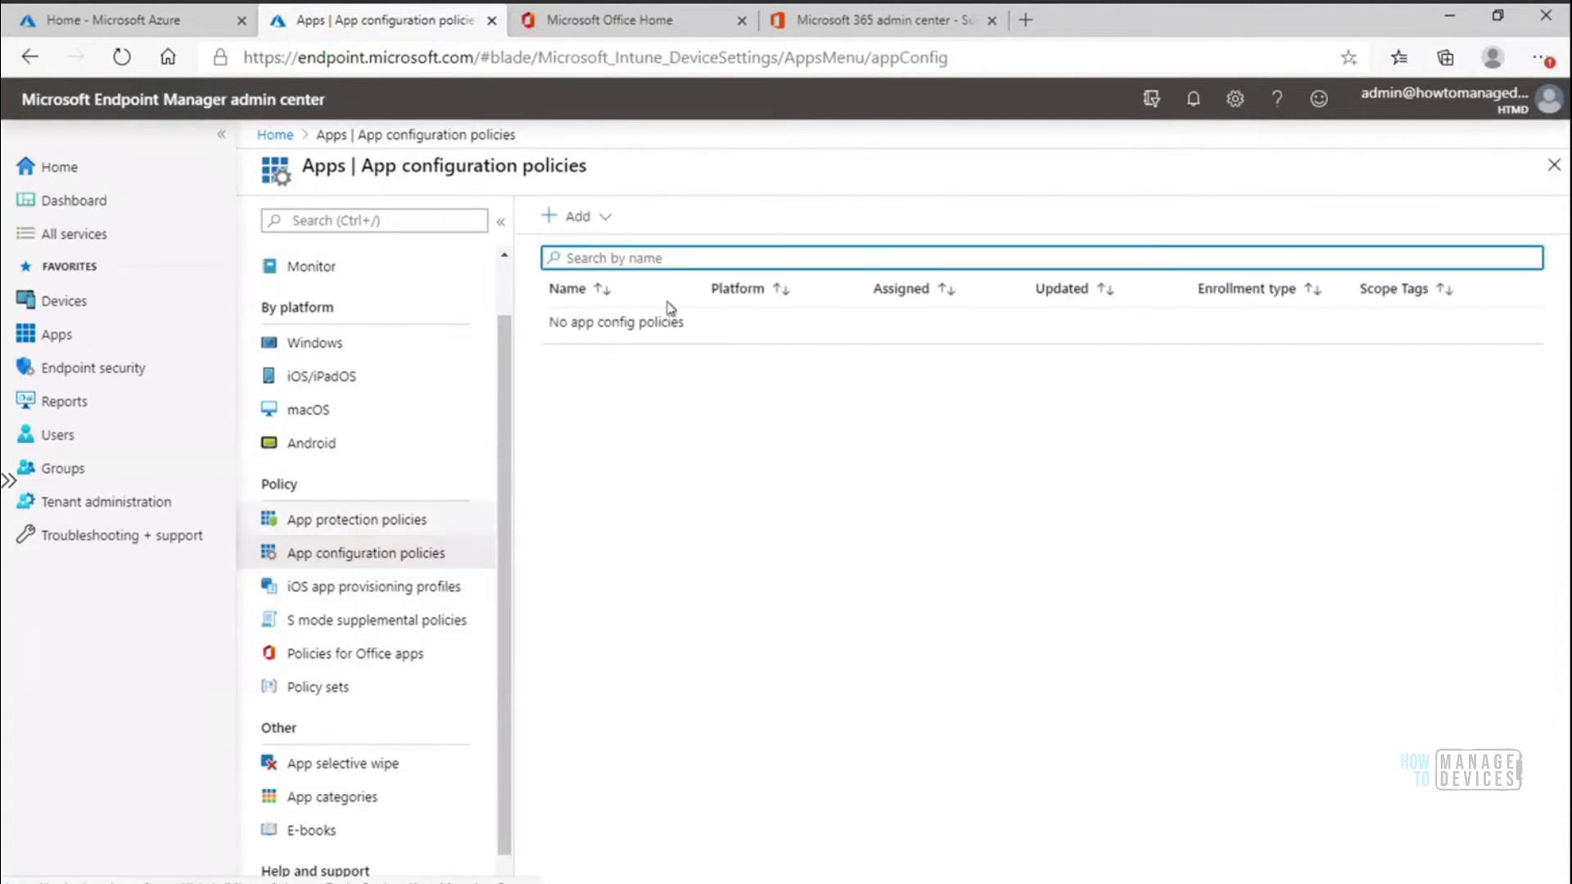
{"action": "left_click", "coordinate": [603, 217]}
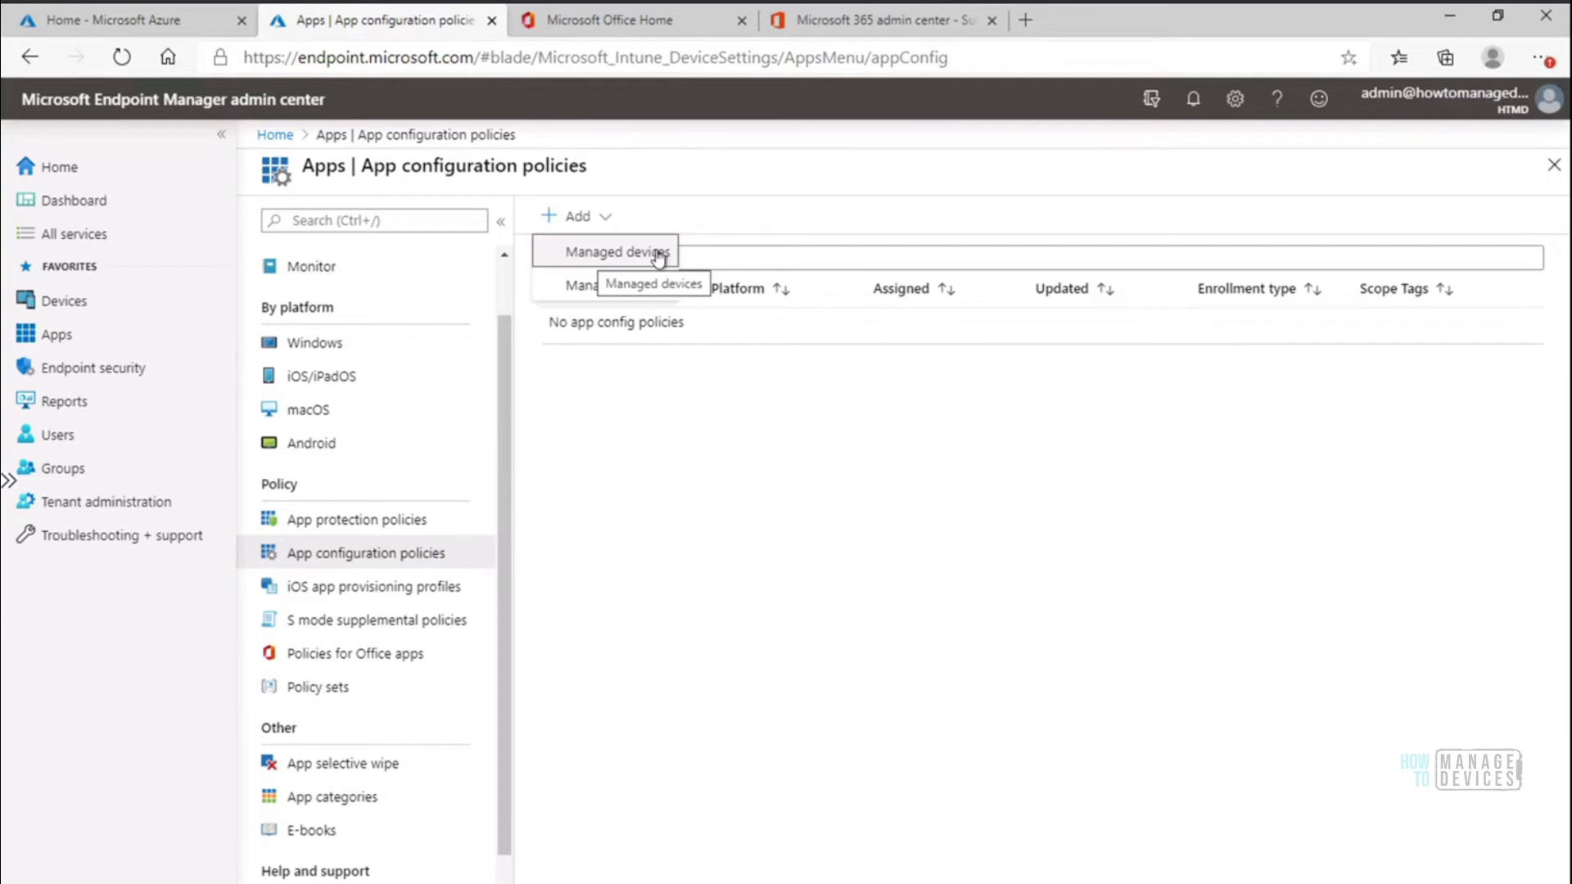
Start a managed-devices configuration policy named Test
{"action": "left_click", "coordinate": [607, 255]}
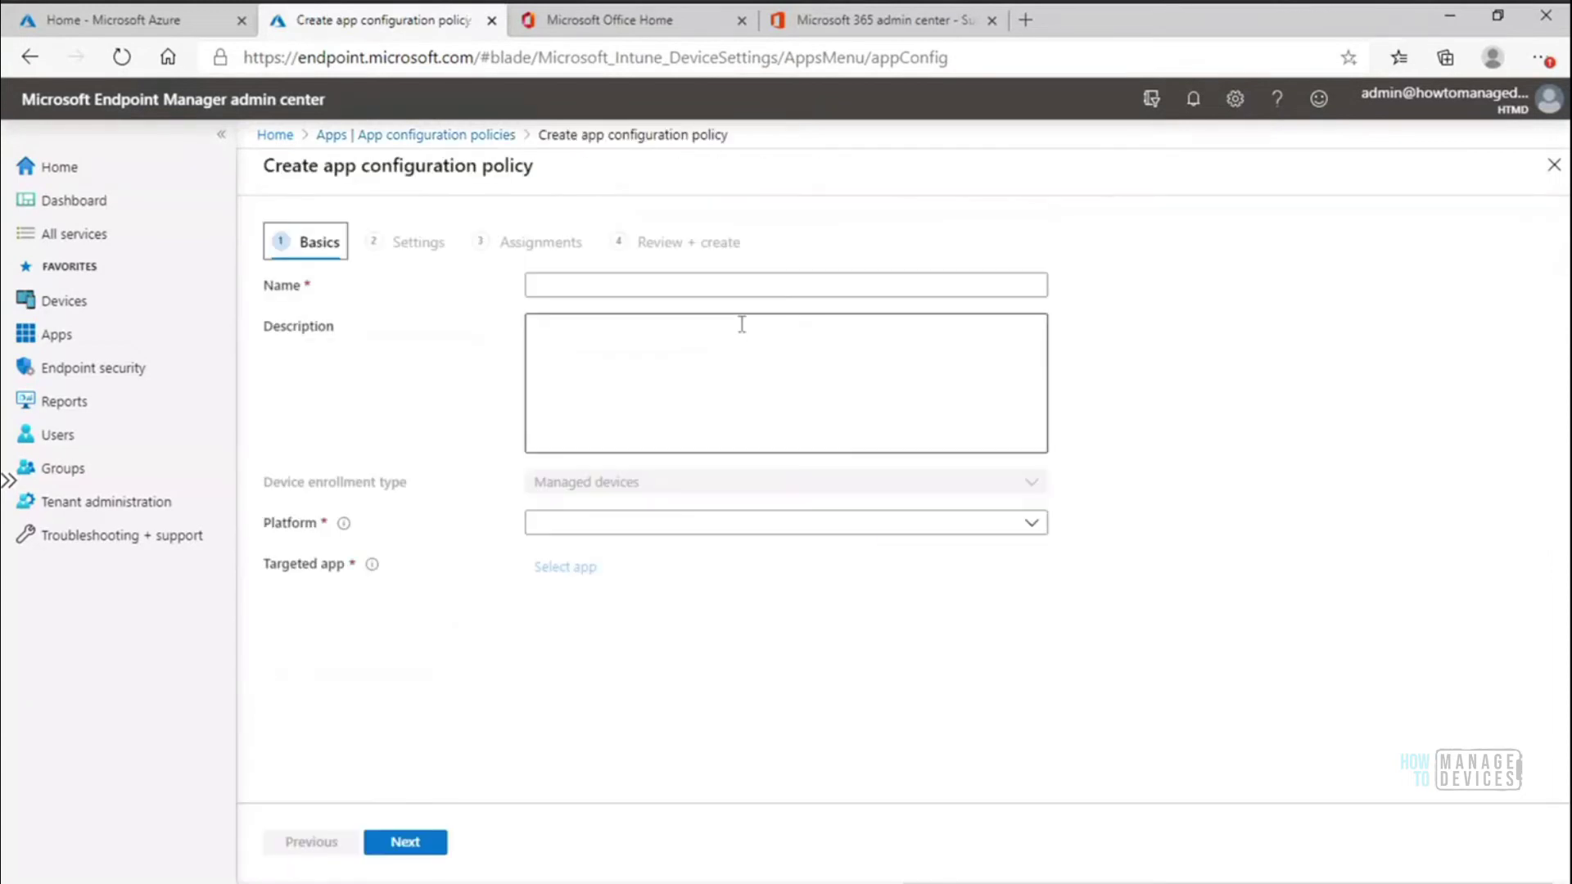
{"action": "left_click", "coordinate": [662, 283]}
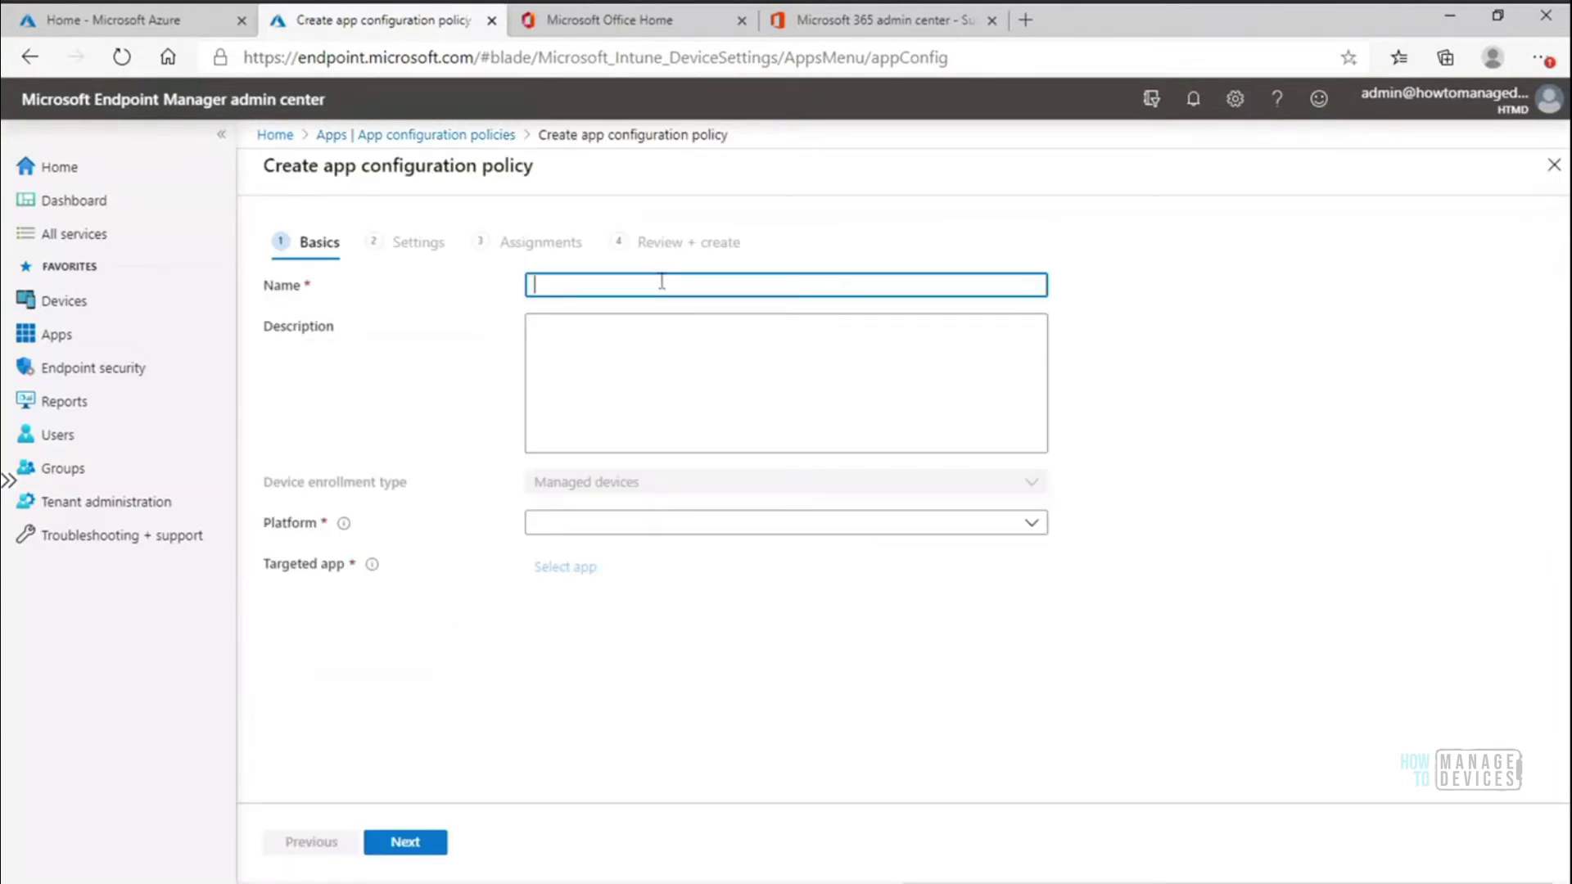
{"action": "type", "text": "Test"}
{"action": "left_click", "coordinate": [622, 387]}
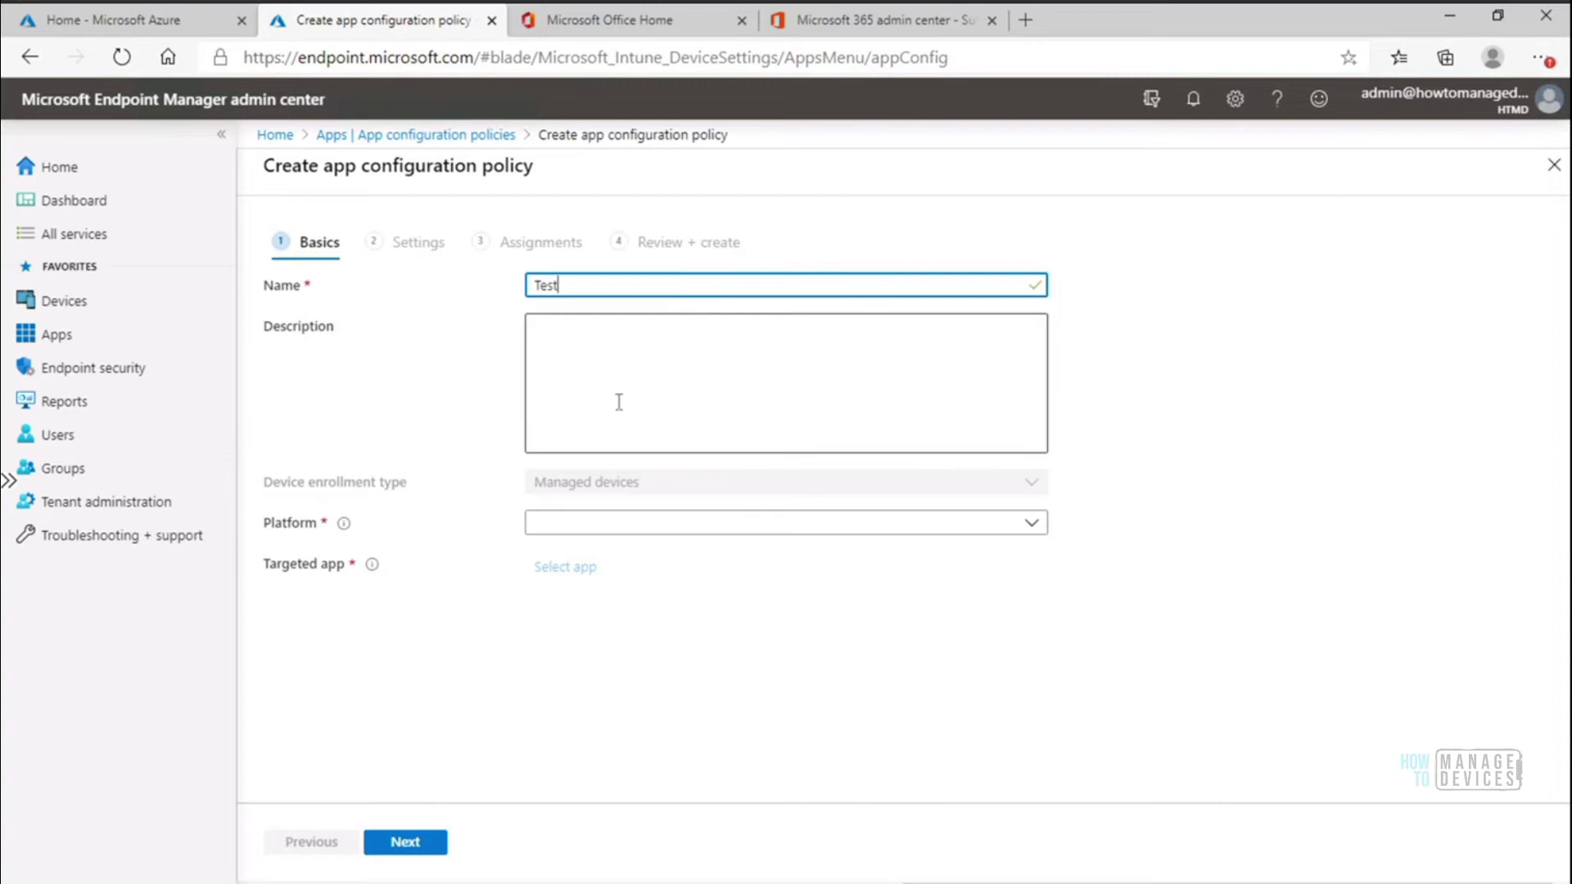
{"action": "left_click", "coordinate": [427, 840]}
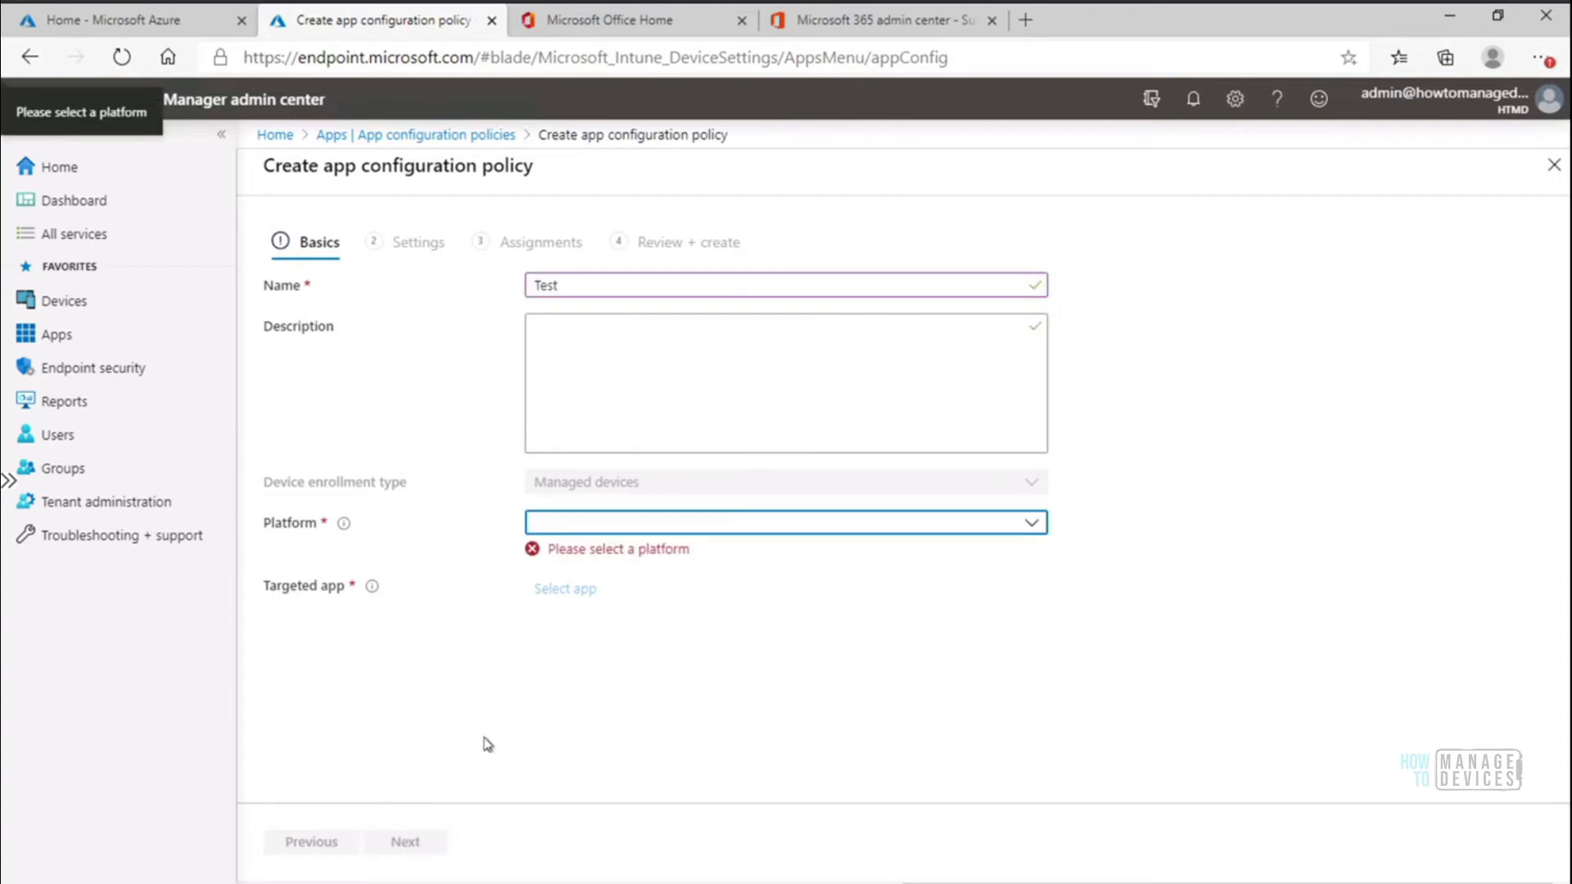
Set platform Android Enterprise and profile type Work Profile Only, then list targeted apps
{"action": "left_click", "coordinate": [573, 524]}
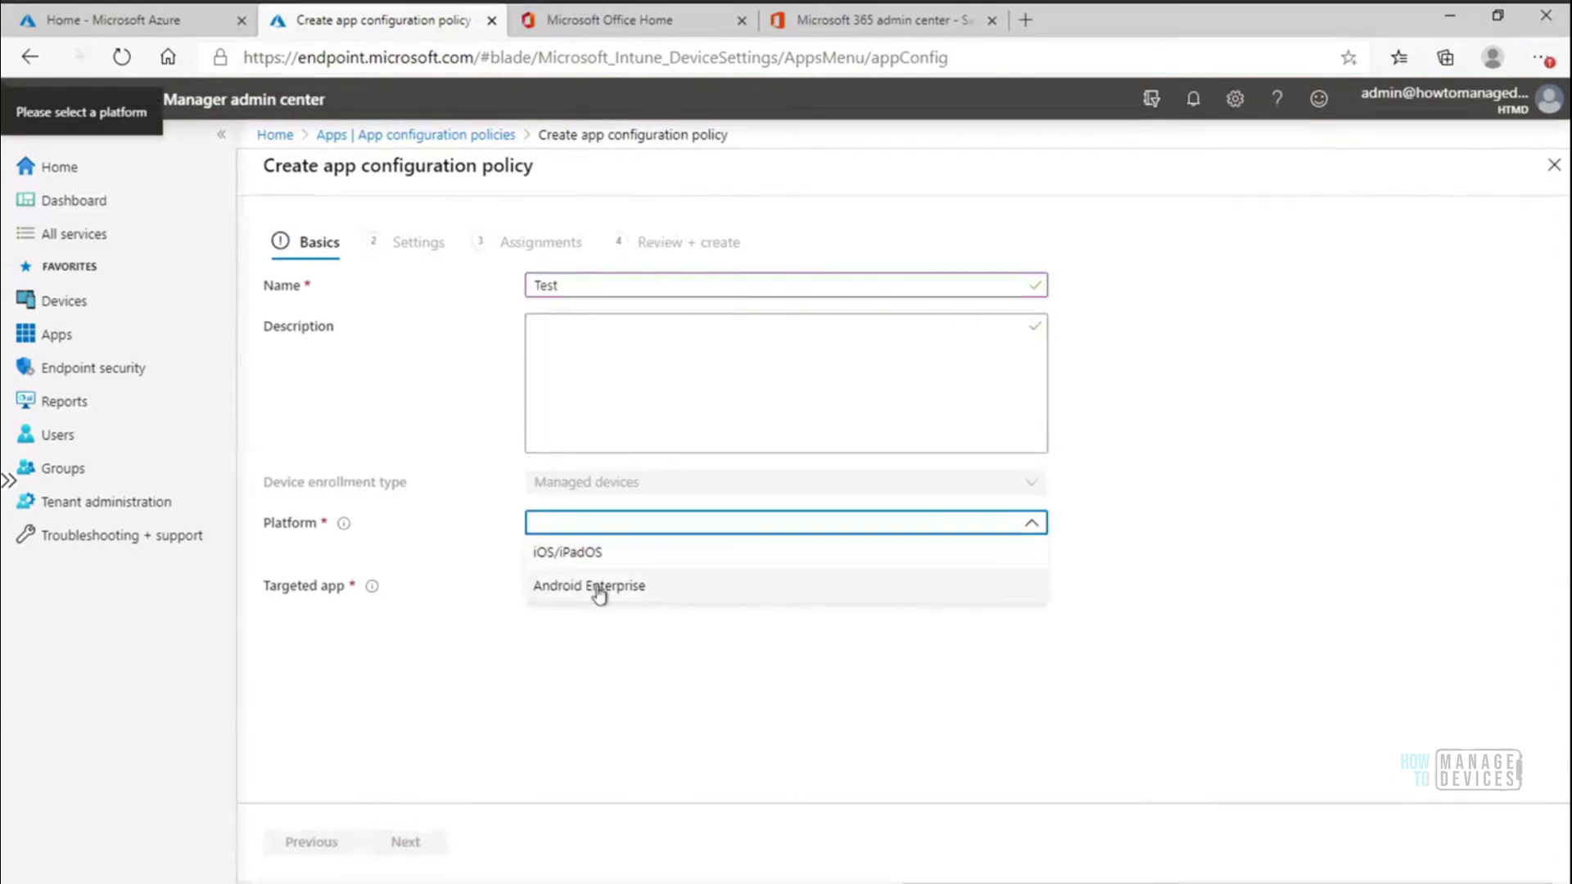
{"action": "left_click", "coordinate": [600, 588]}
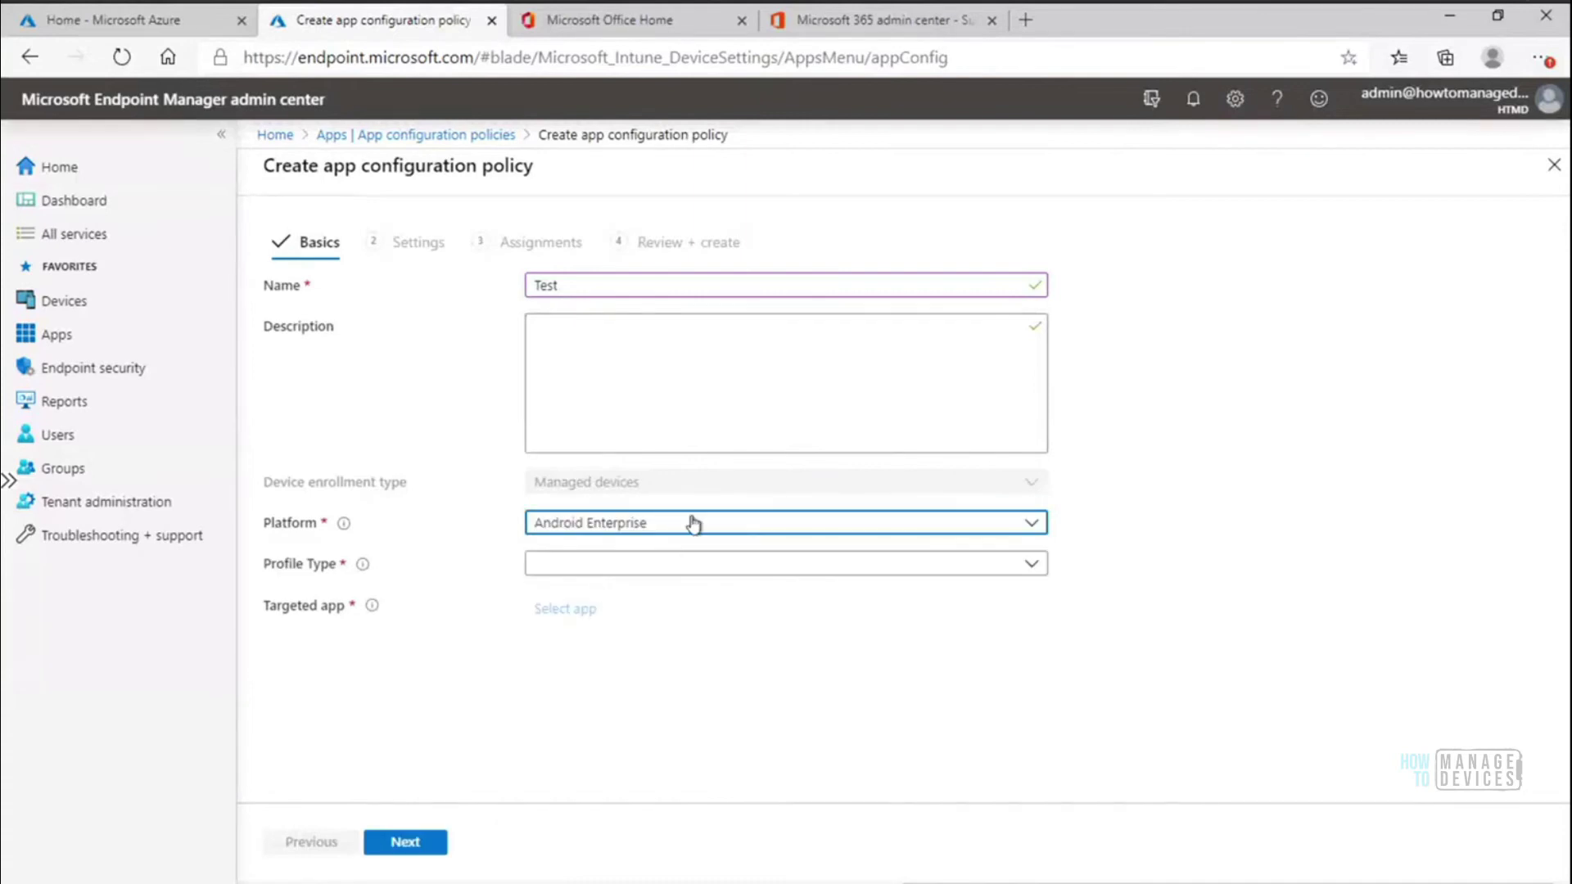
{"action": "left_click", "coordinate": [670, 575]}
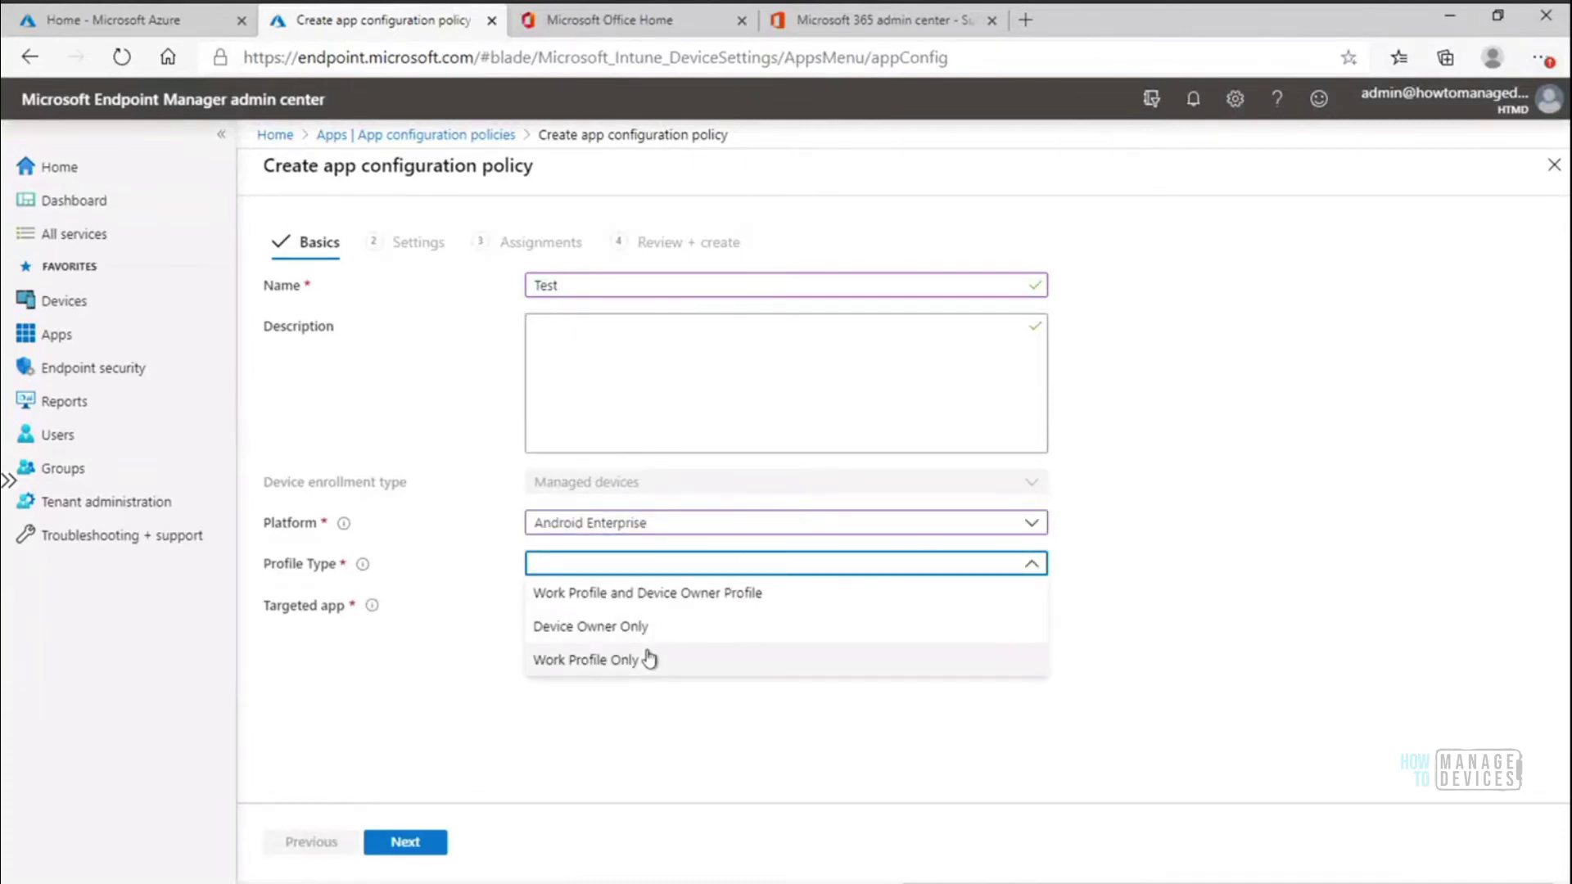
{"action": "left_click", "coordinate": [654, 662]}
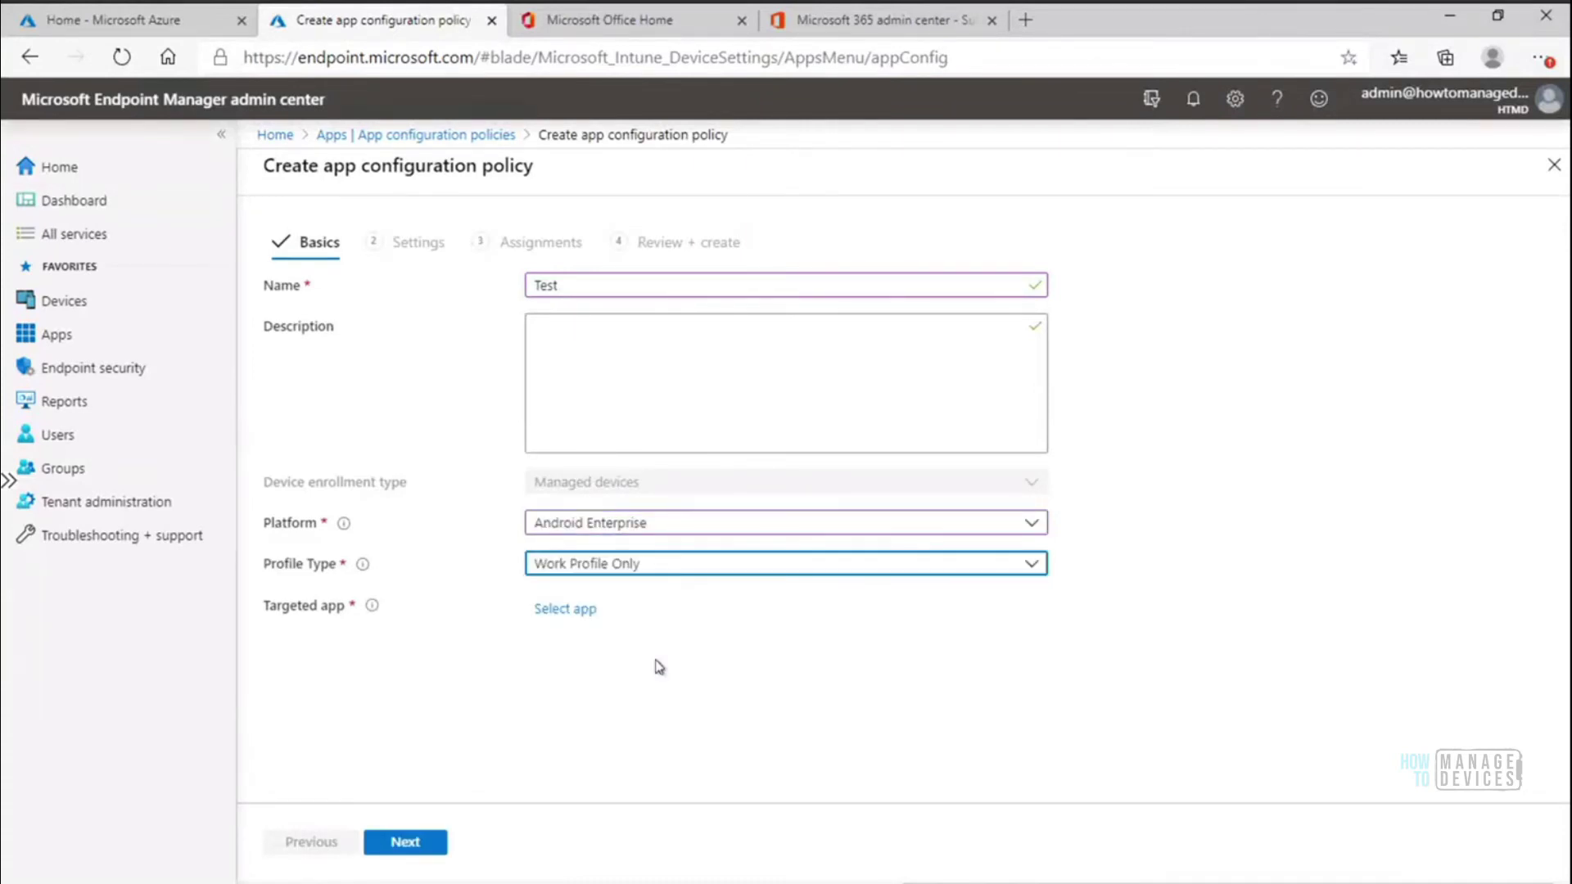
{"action": "left_click", "coordinate": [438, 837]}
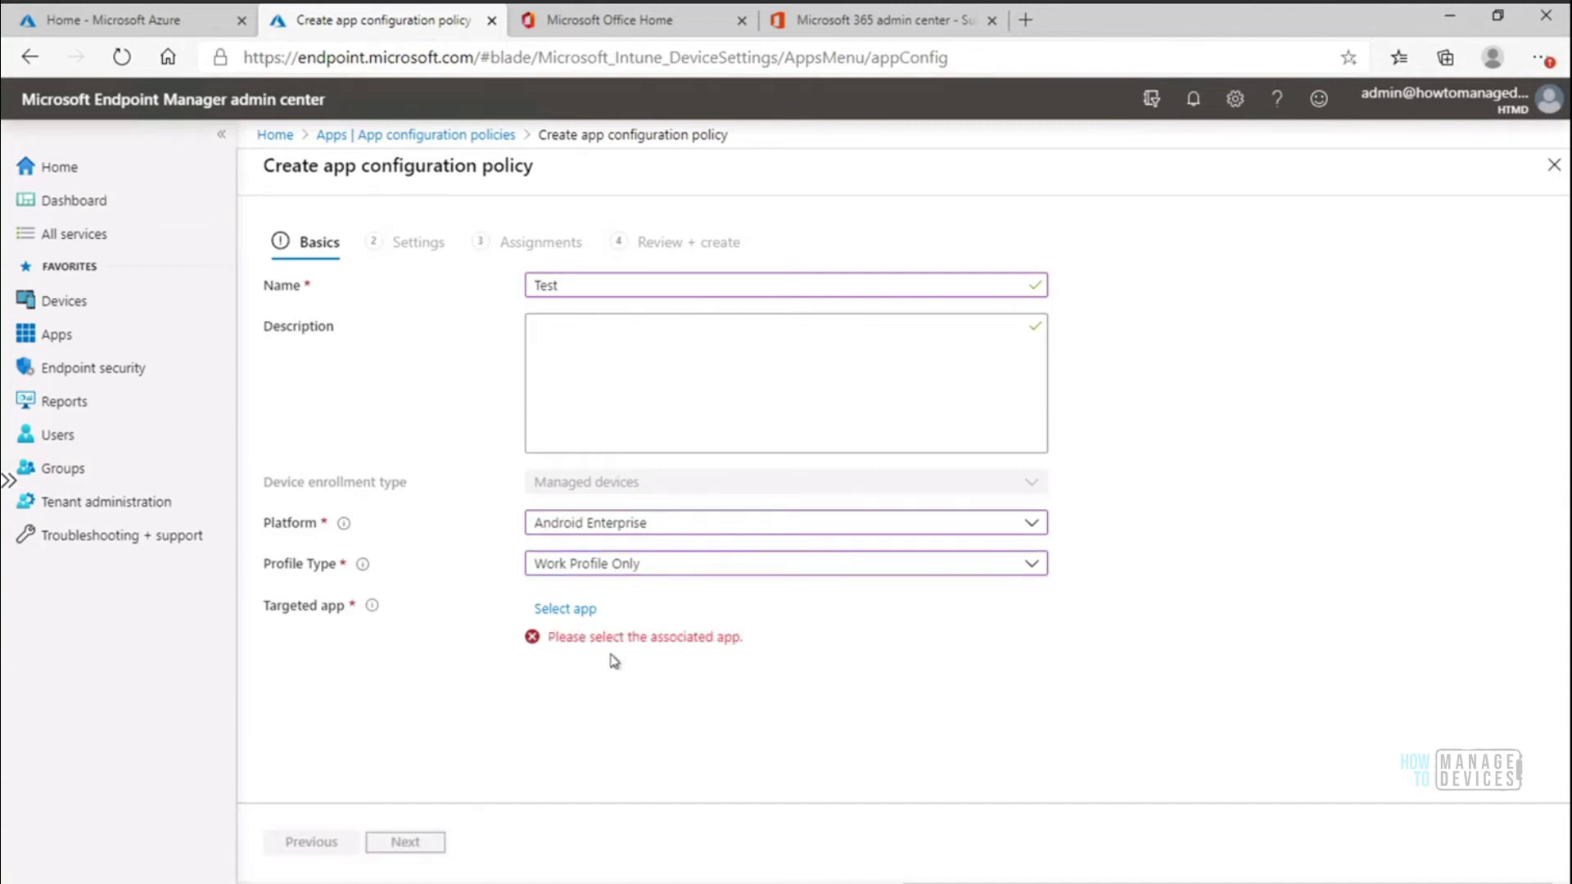
{"action": "left_click", "coordinate": [577, 613]}
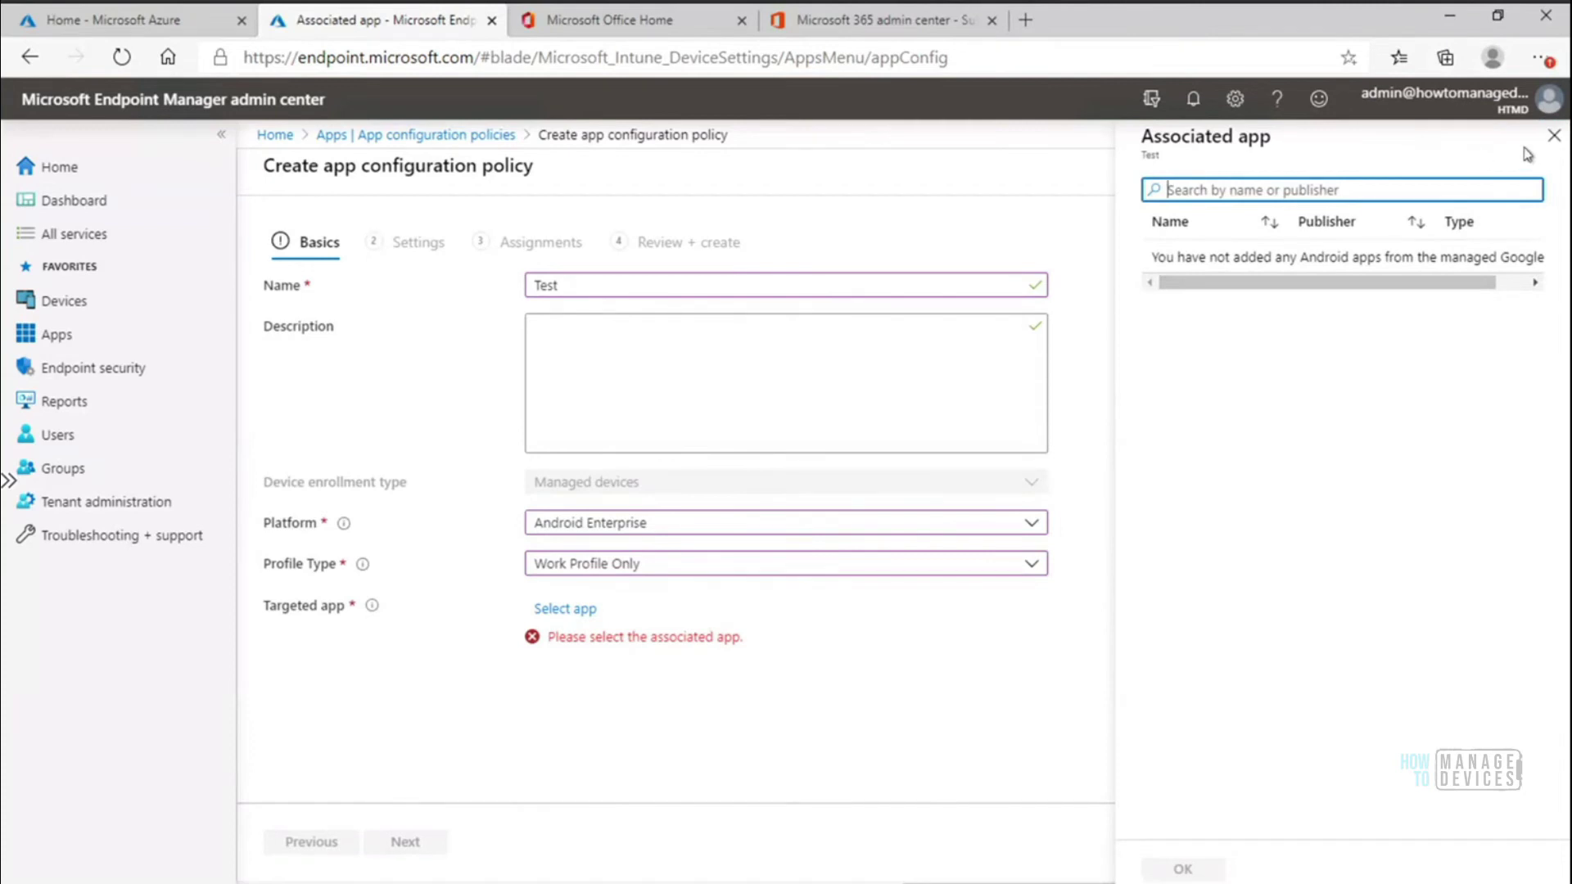
Close the app list and discard the unsaved Android configuration policy
{"action": "left_click", "coordinate": [1556, 137]}
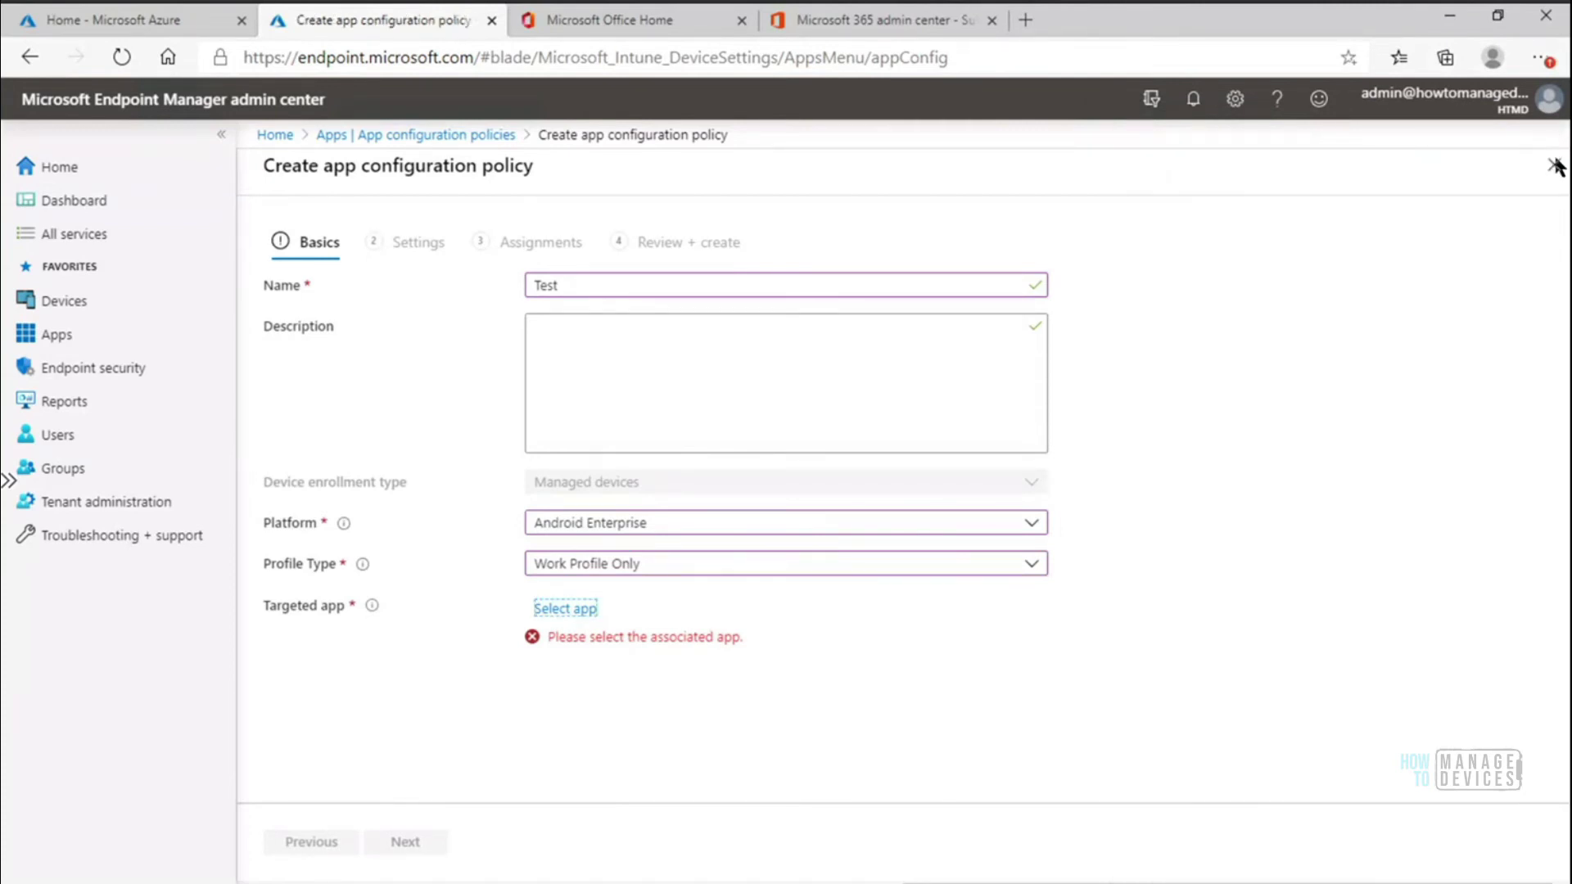
{"action": "left_click", "coordinate": [1553, 168]}
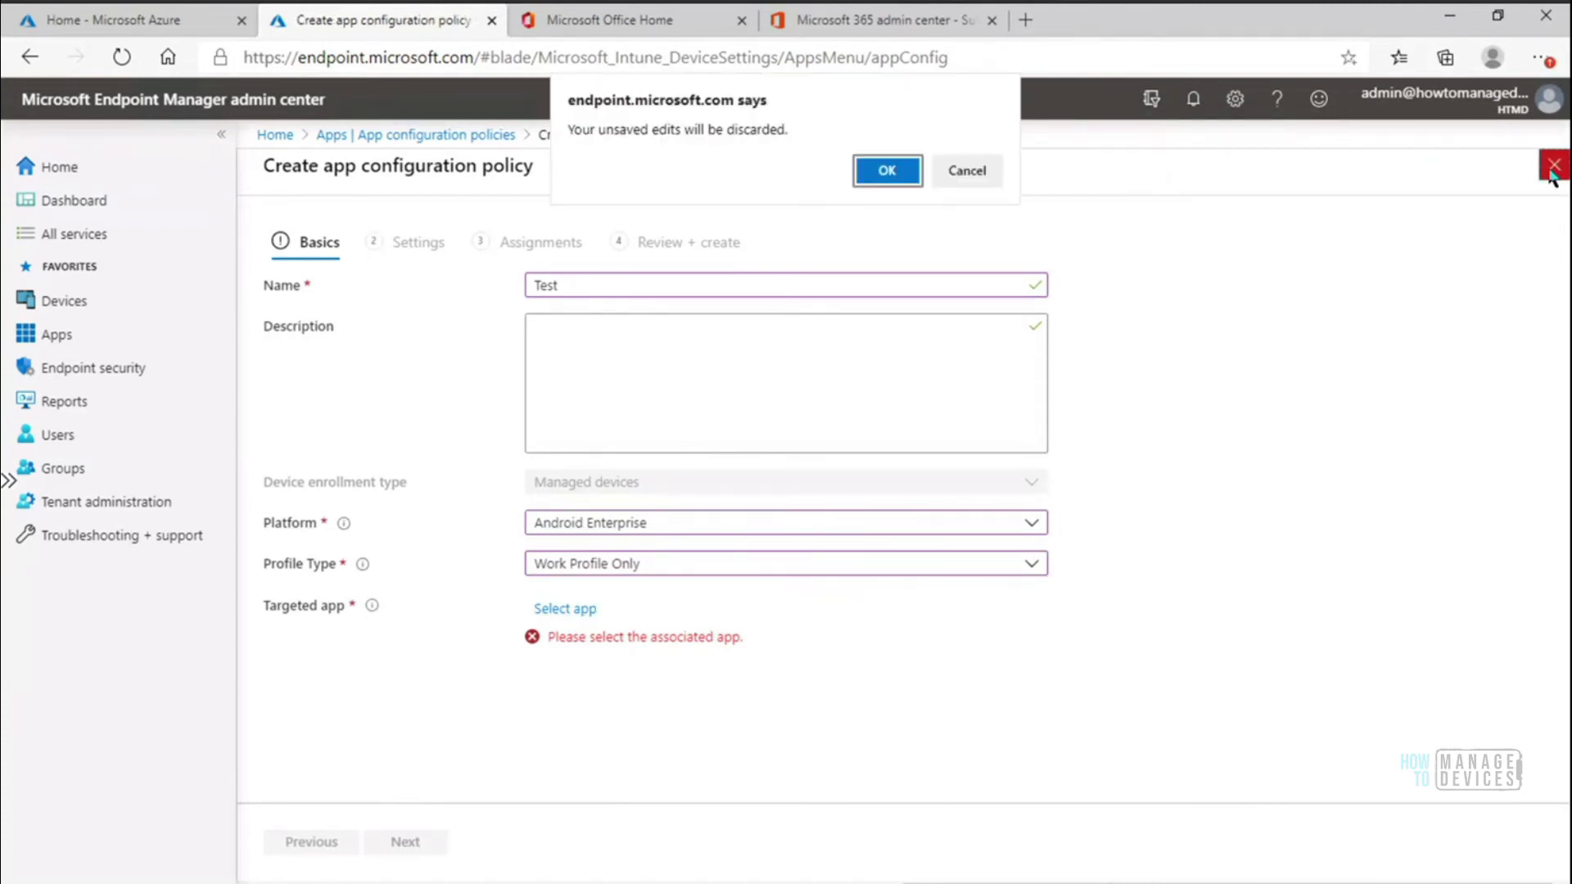
{"action": "left_click", "coordinate": [900, 170]}
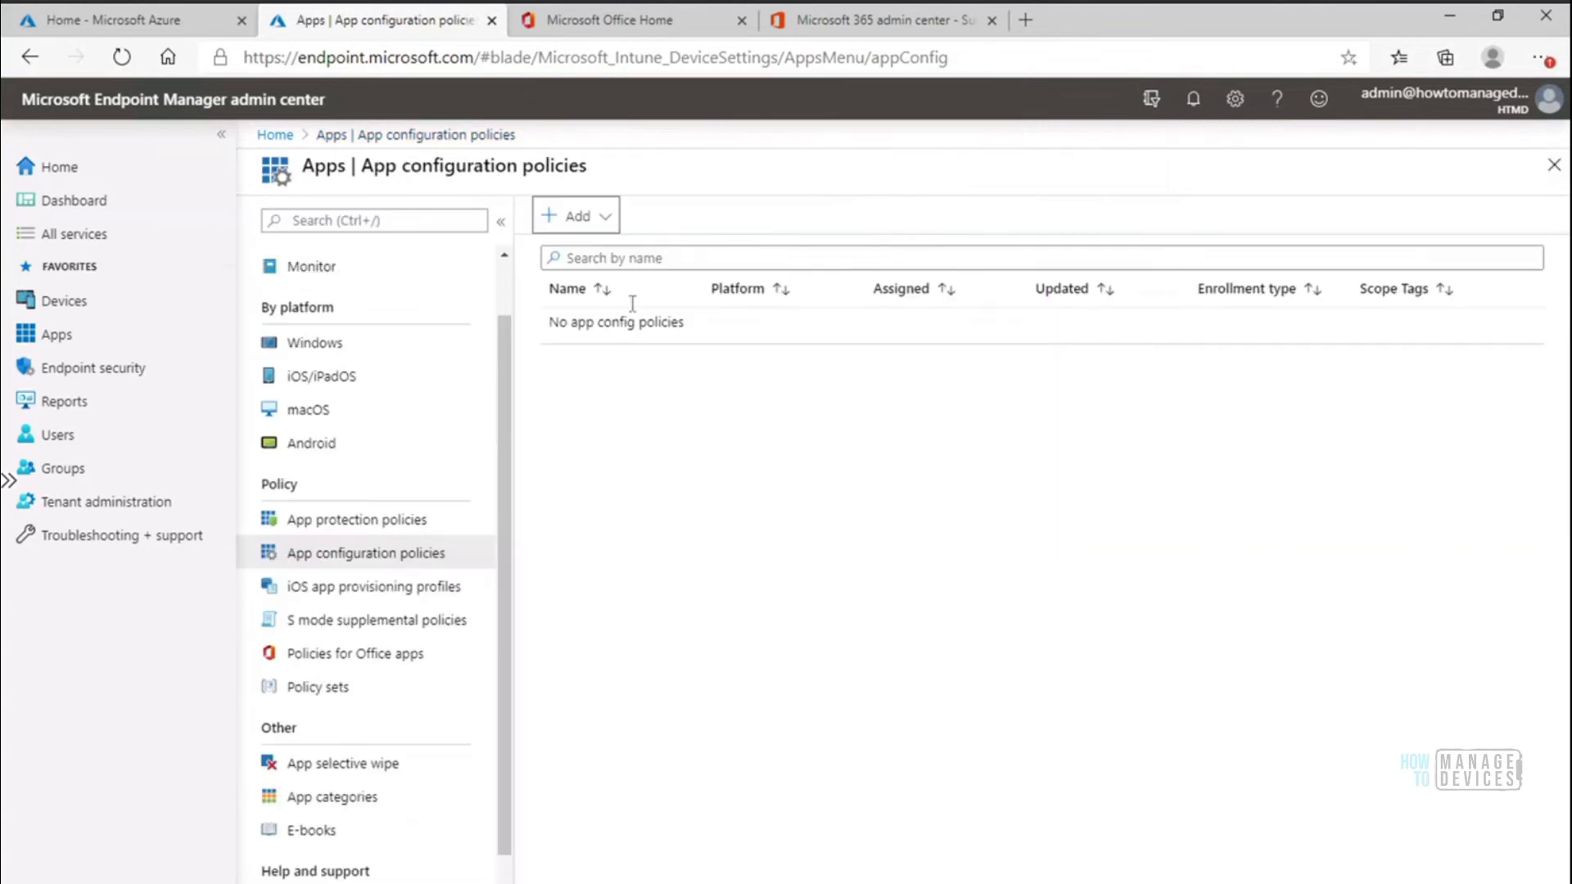
Start a managed-apps configuration policy named Test and list public apps to target
{"action": "left_click", "coordinate": [565, 216]}
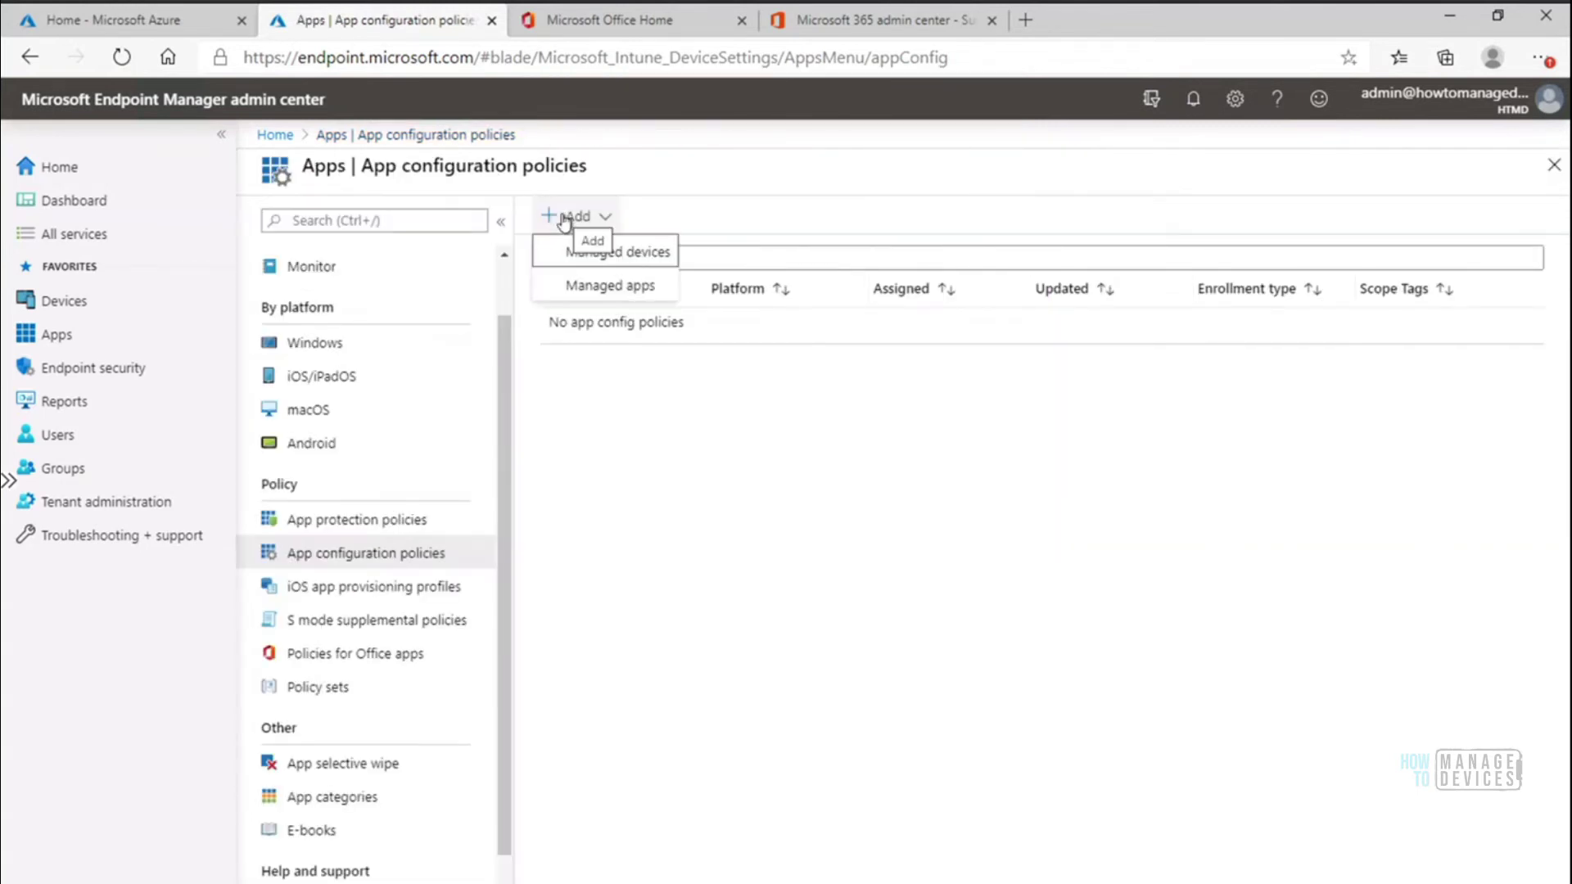
{"action": "left_click", "coordinate": [635, 297]}
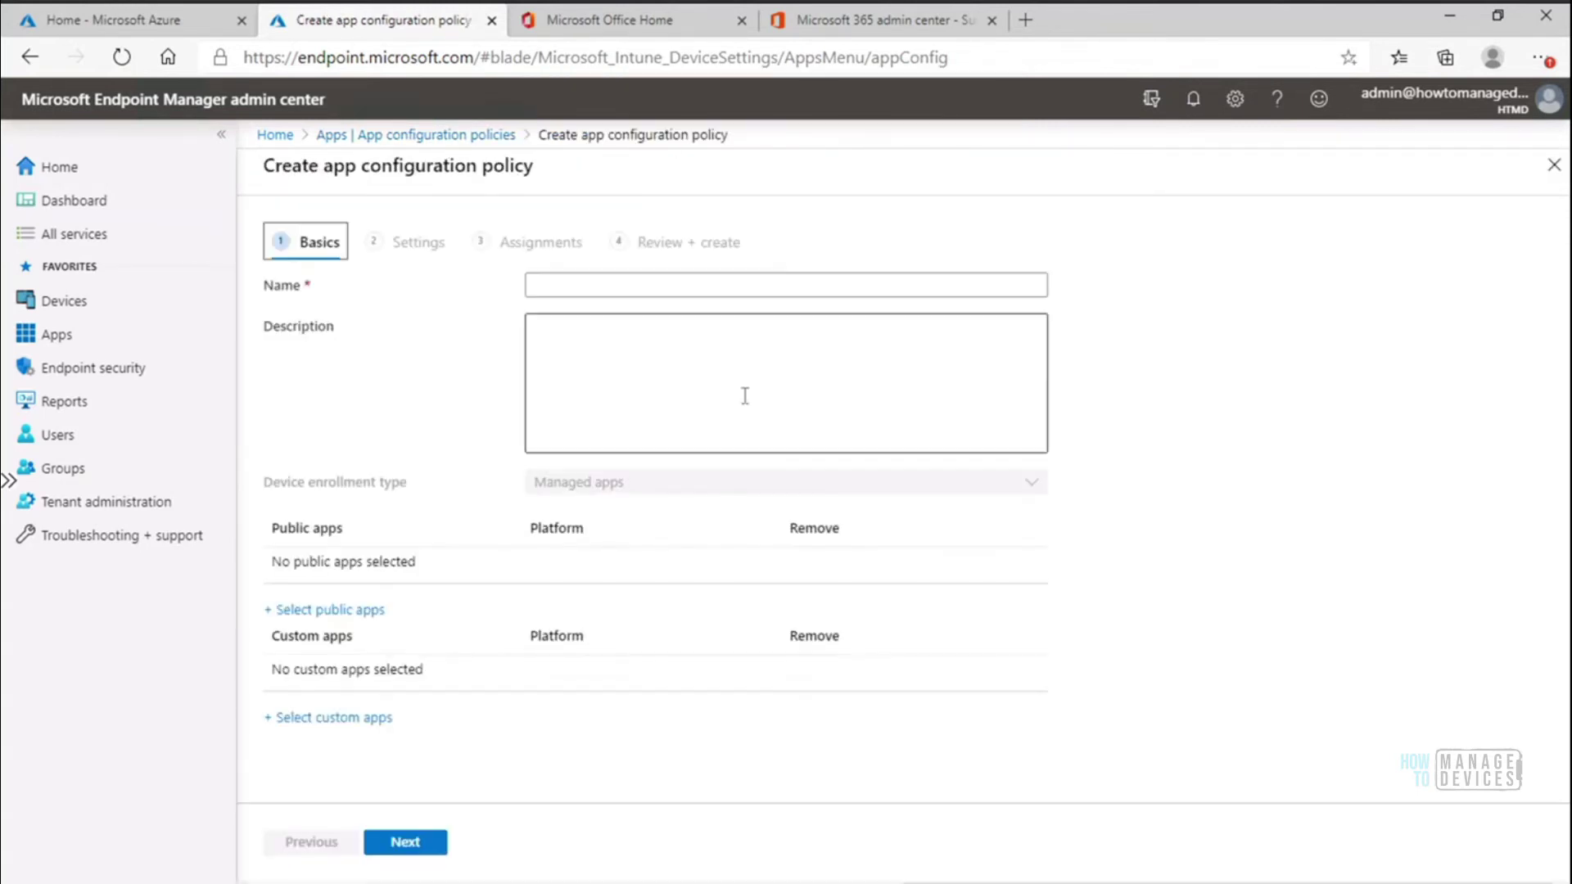
{"action": "left_click", "coordinate": [614, 285]}
{"action": "type", "text": "T"}
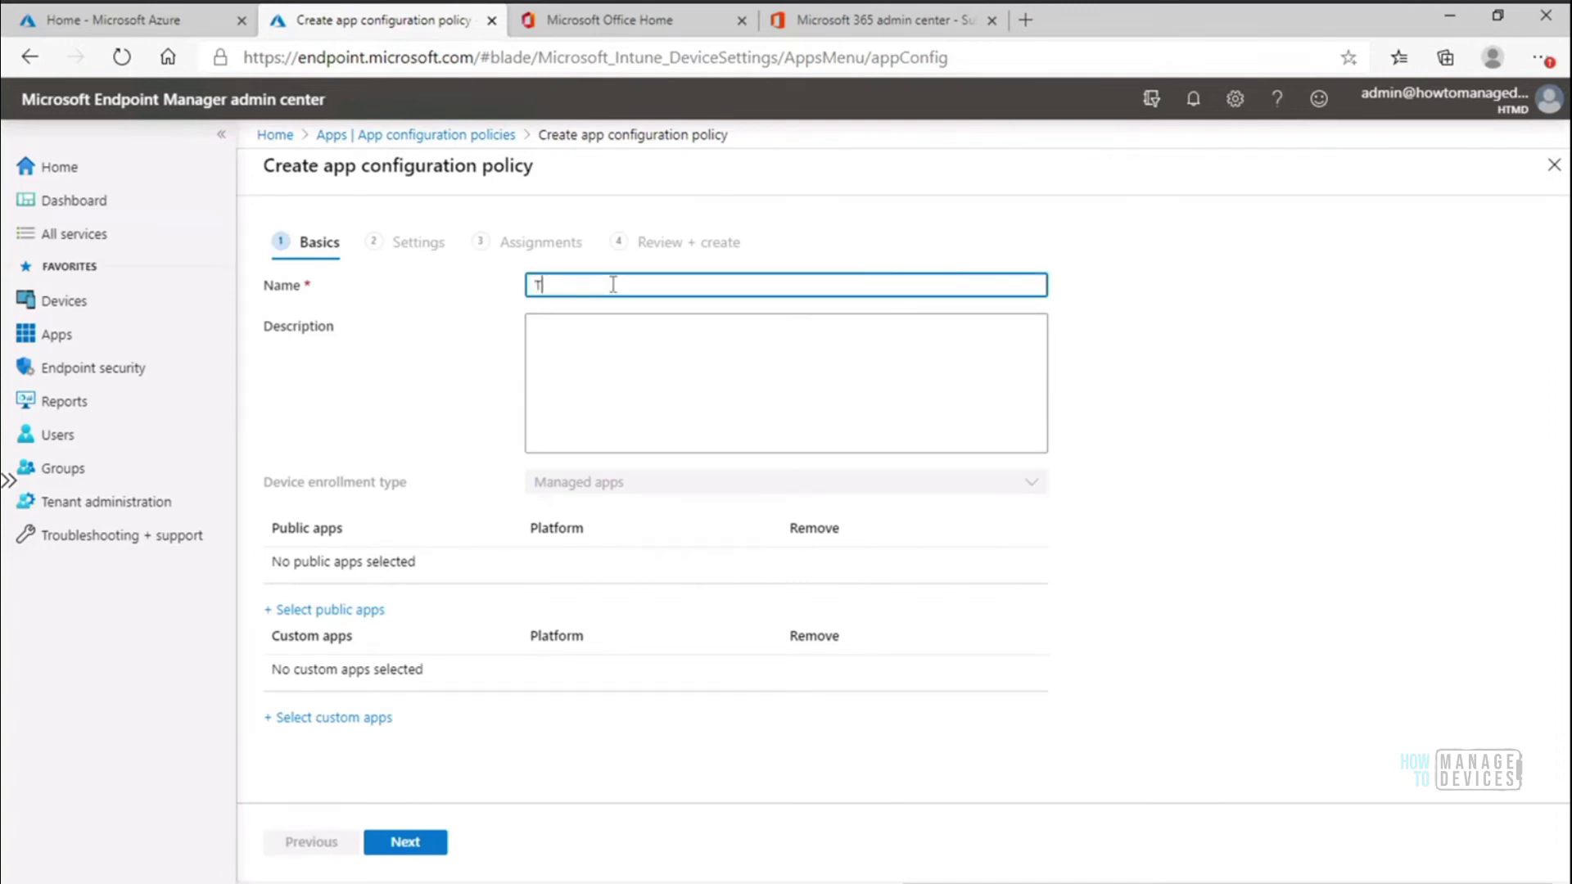
{"action": "type", "text": "est"}
{"action": "left_click", "coordinate": [347, 608]}
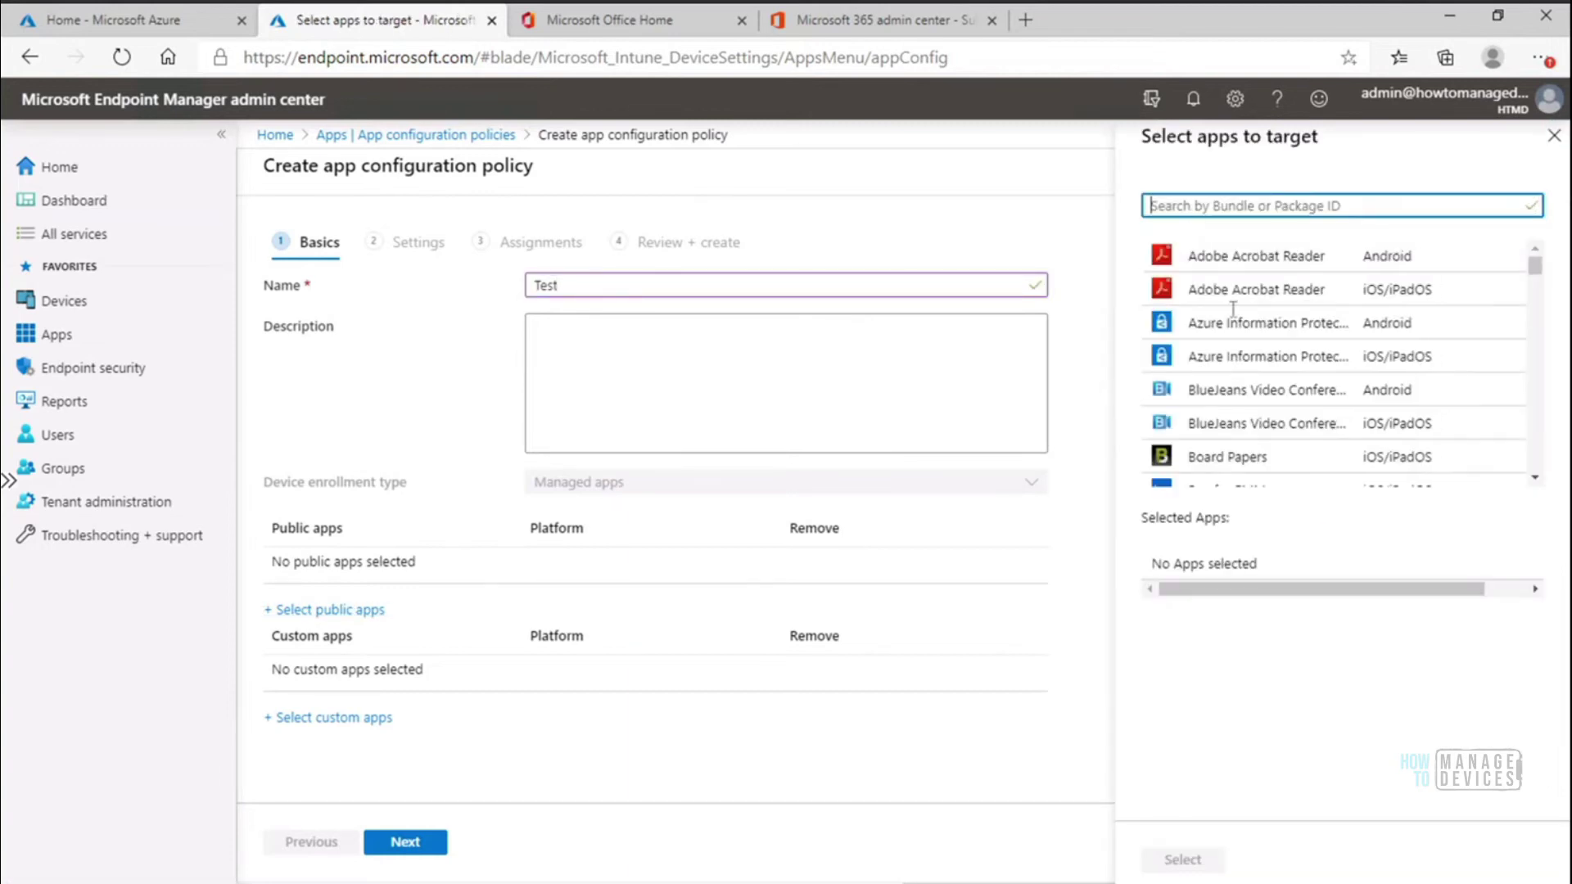
{"action": "mouse_move", "coordinate": [1534, 267]}
{"action": "left_mouse_down"}
{"action": "mouse_move", "coordinate": [1515, 488]}
{"action": "mouse_move", "coordinate": [1534, 448]}
{"action": "mouse_move", "coordinate": [1532, 483]}
{"action": "mouse_move", "coordinate": [1543, 260]}
{"action": "left_mouse_up"}
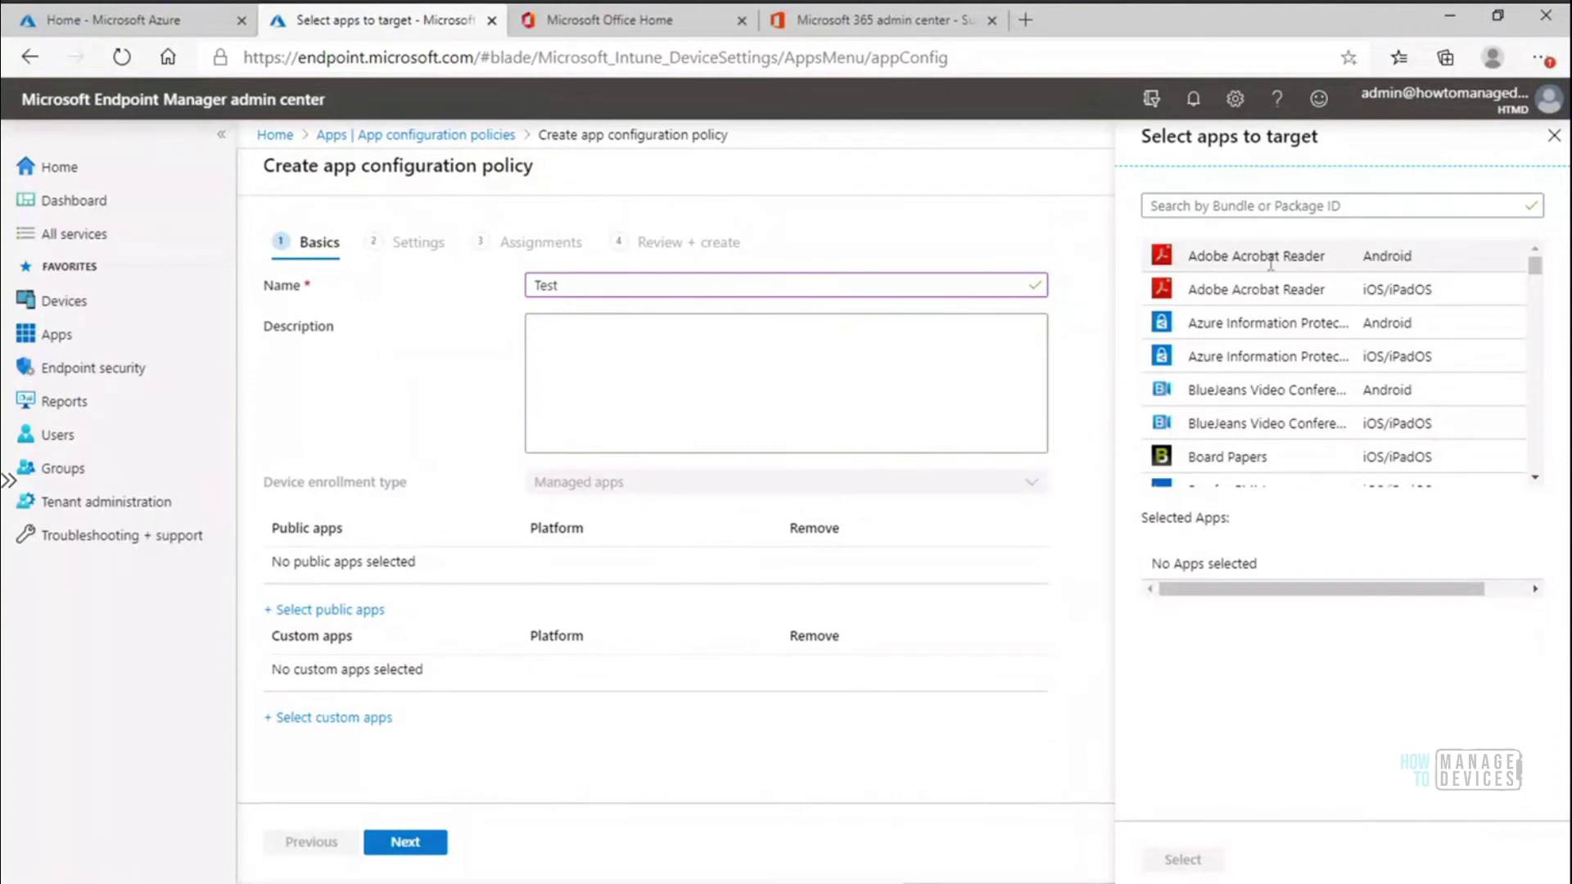
Close the public app list and discard the unsaved managed-apps policy
{"action": "left_click", "coordinate": [1552, 137]}
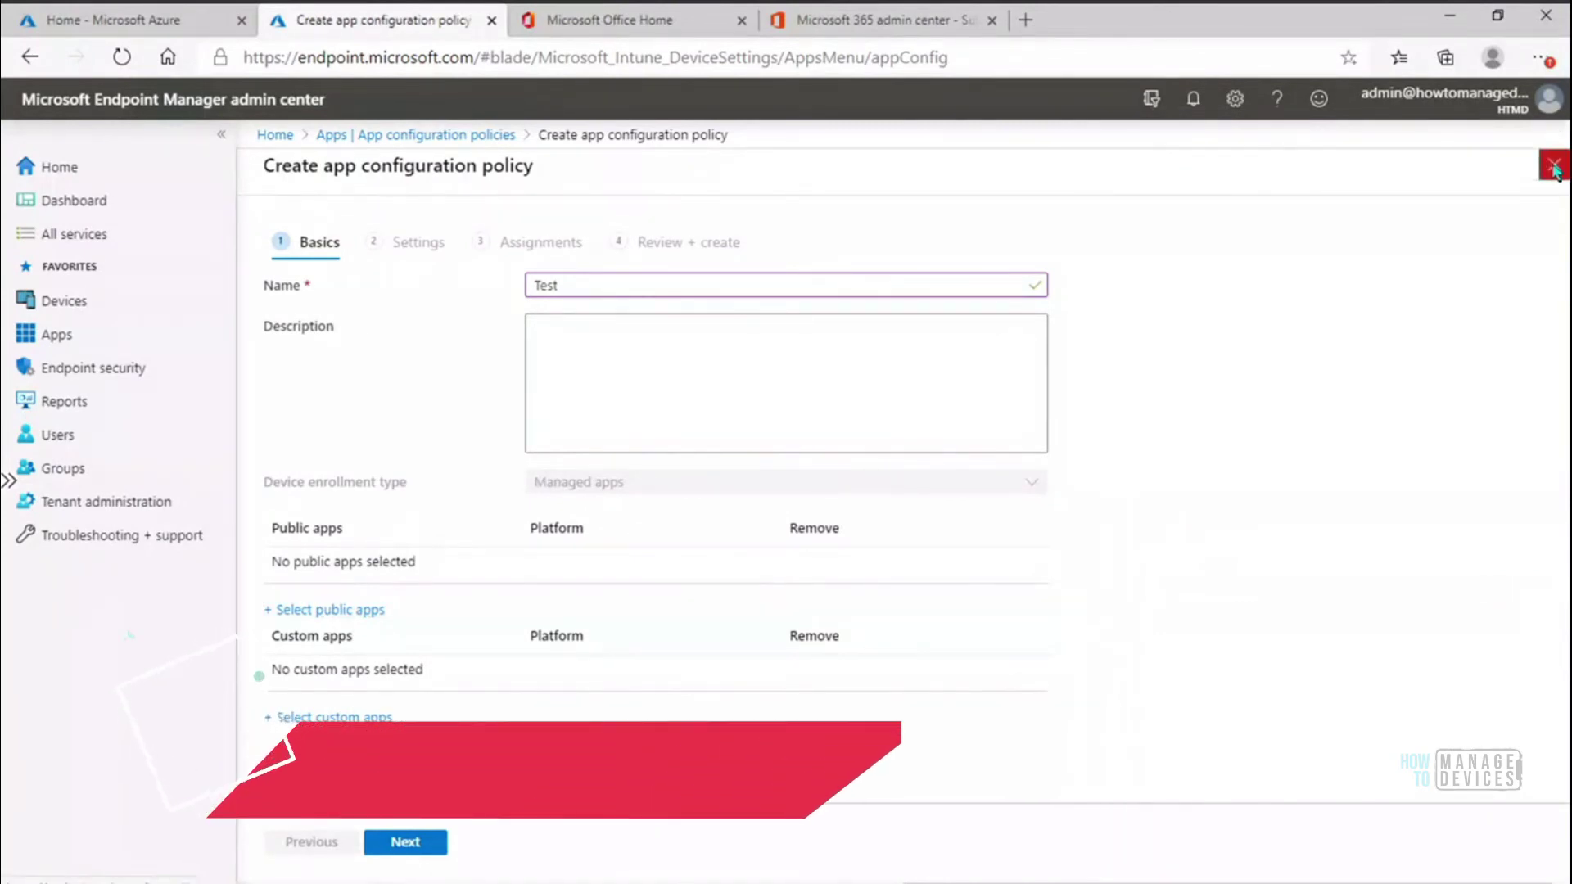
{"action": "left_click", "coordinate": [1554, 166]}
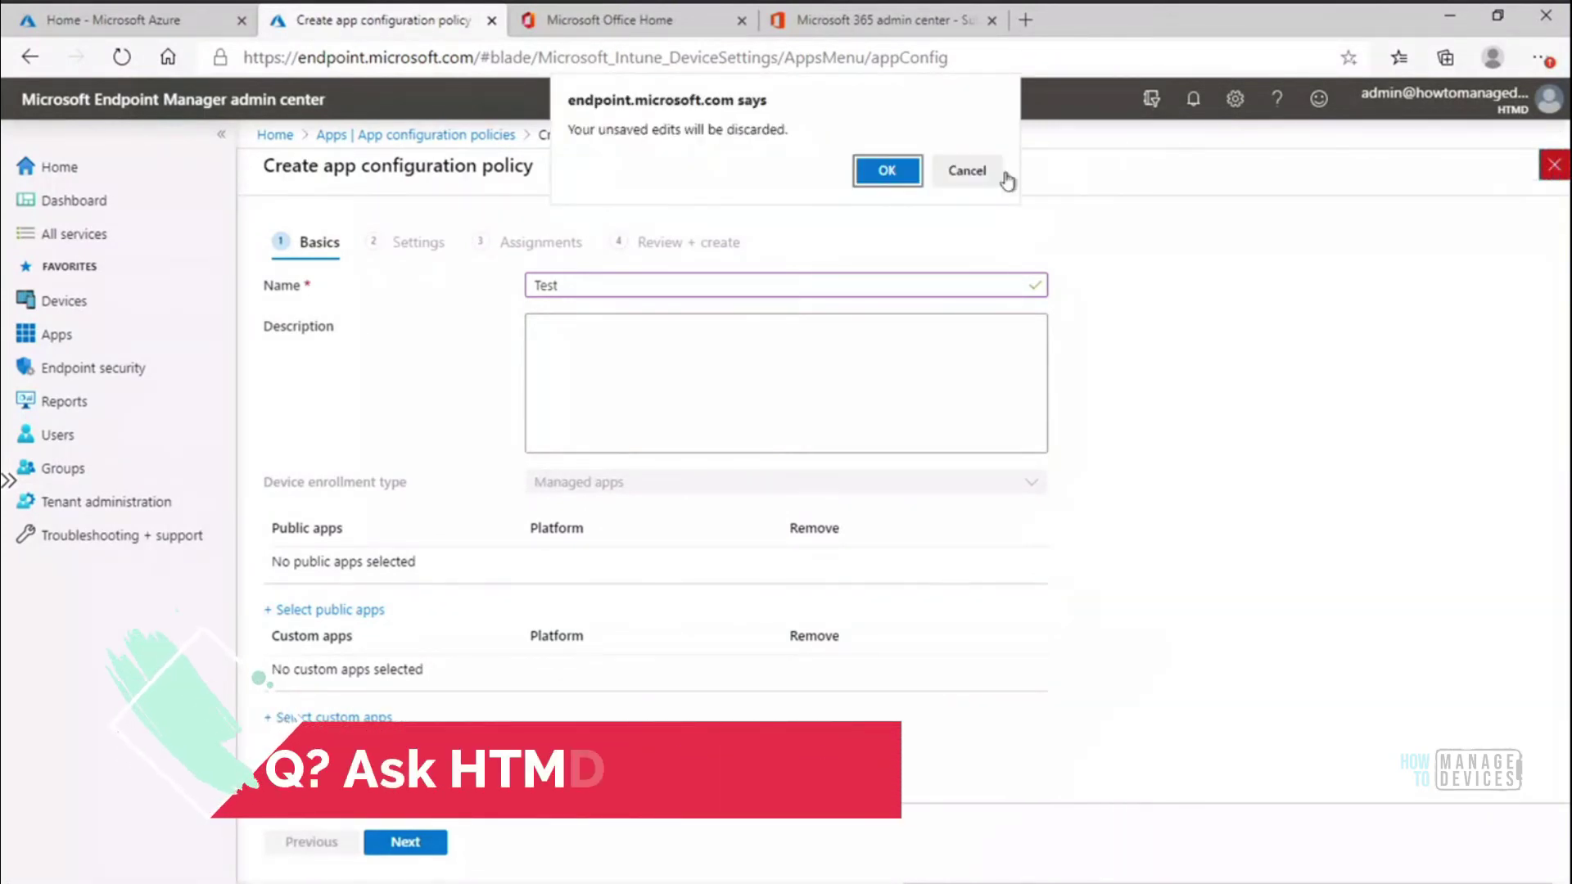
{"action": "left_click", "coordinate": [899, 172]}
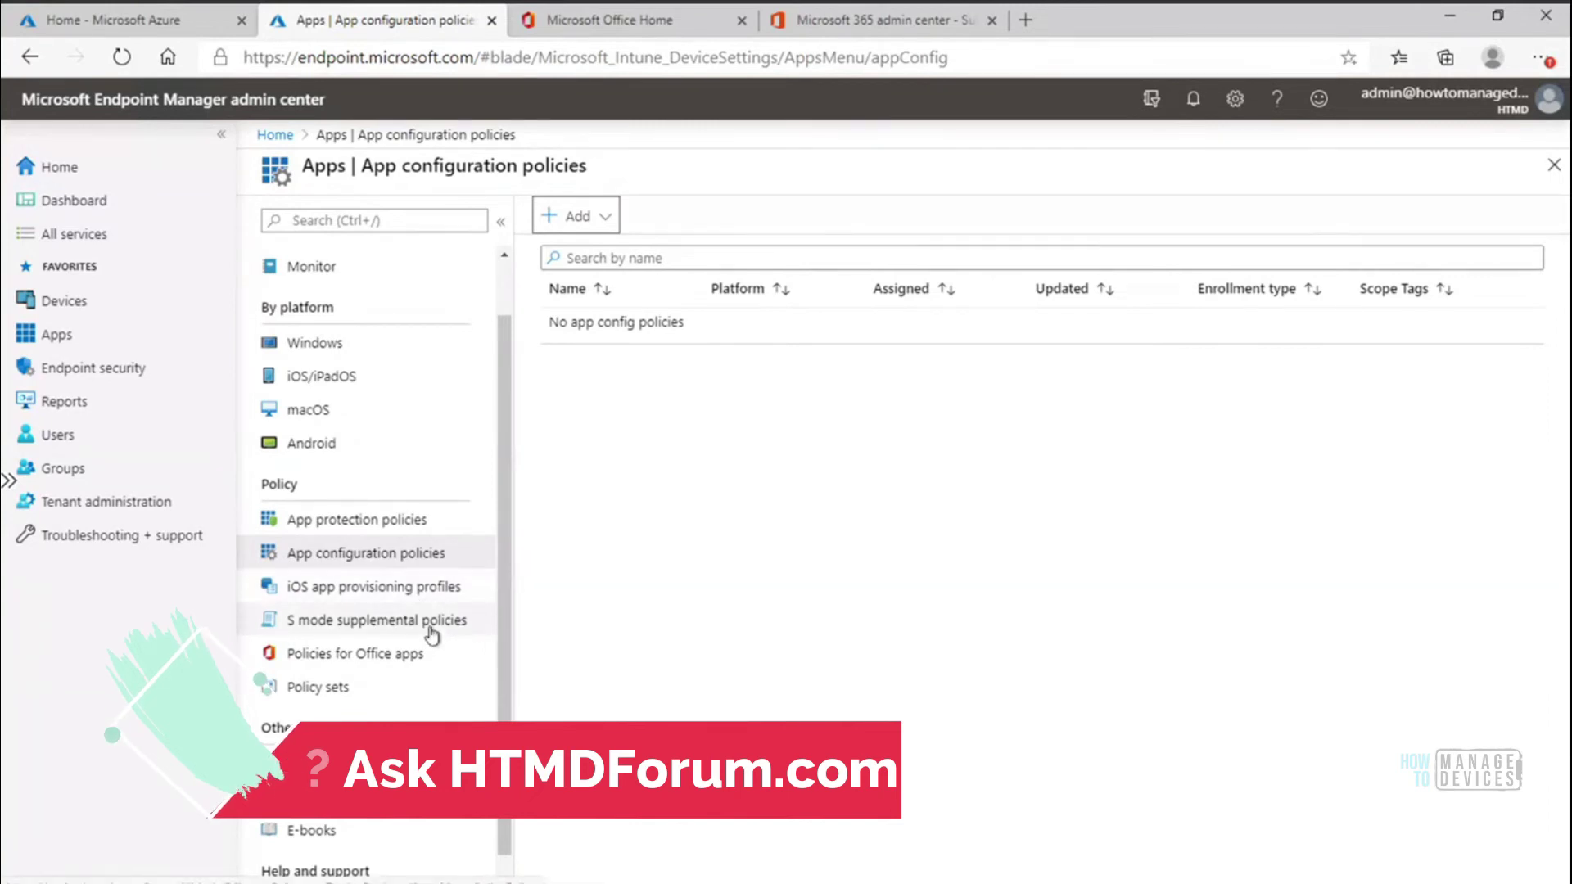
Visit Policies for Office apps, iOS app provisioning profiles, then S mode supplemental policies
{"action": "left_click", "coordinate": [383, 655]}
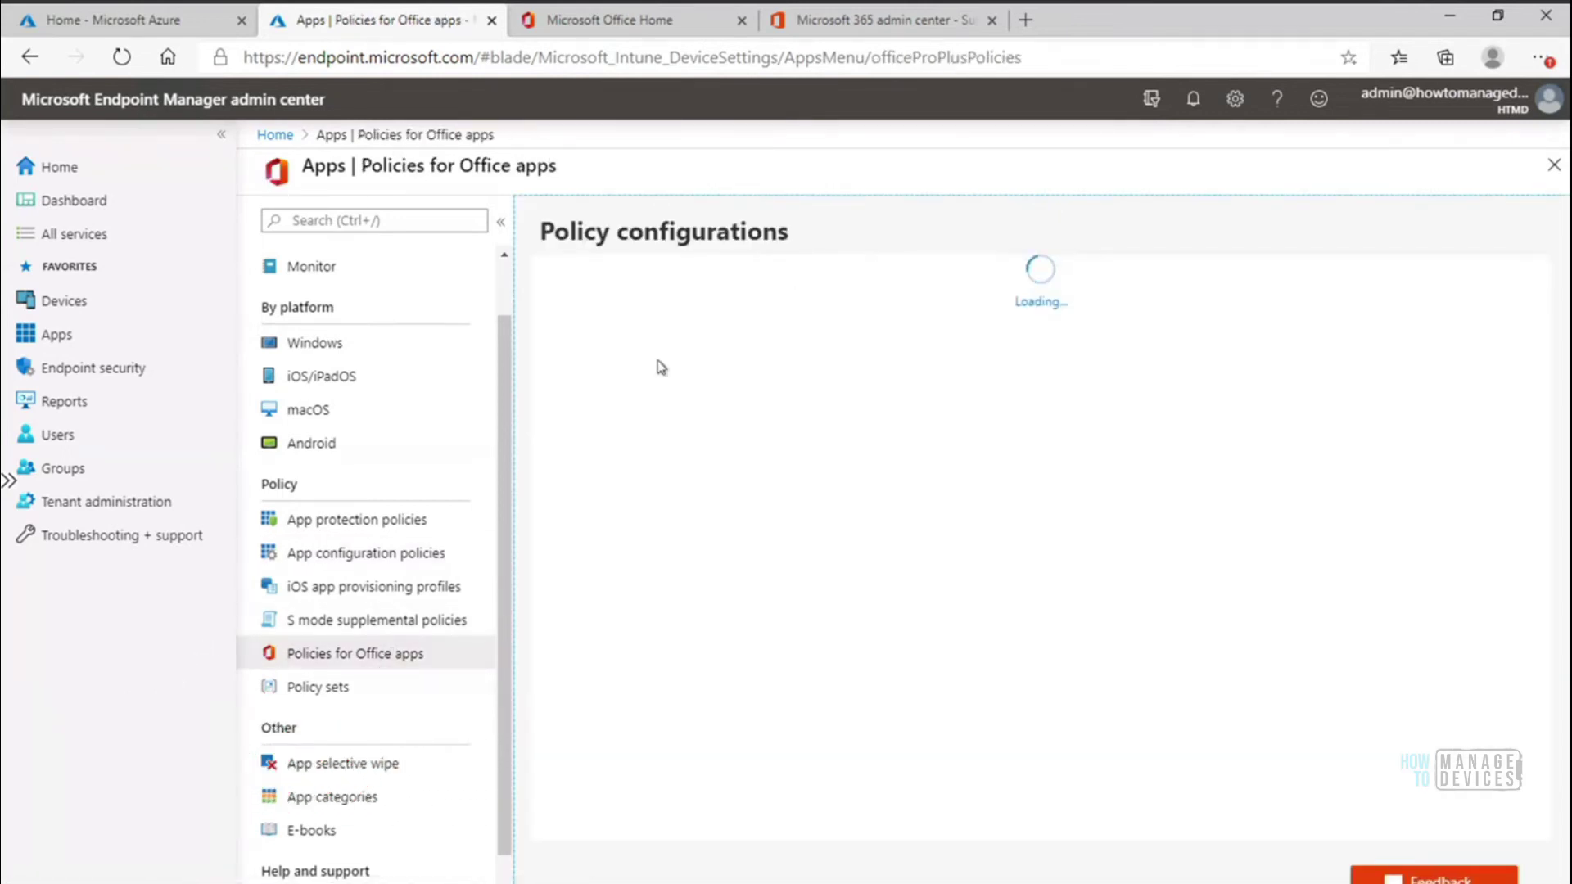
{"action": "left_click", "coordinate": [371, 594]}
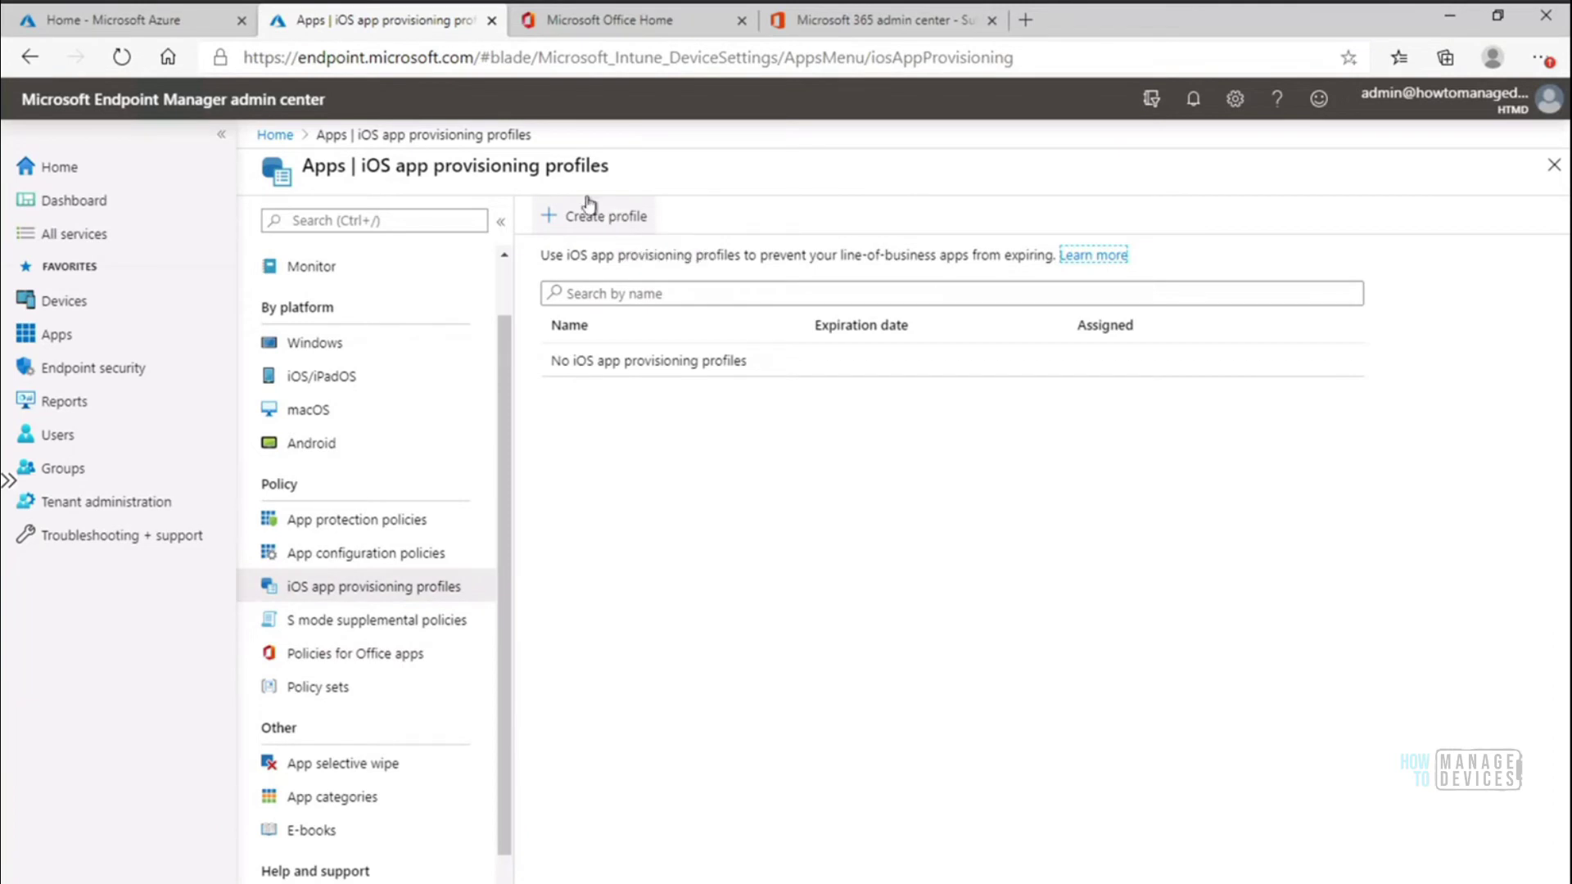
{"action": "left_click", "coordinate": [407, 625]}
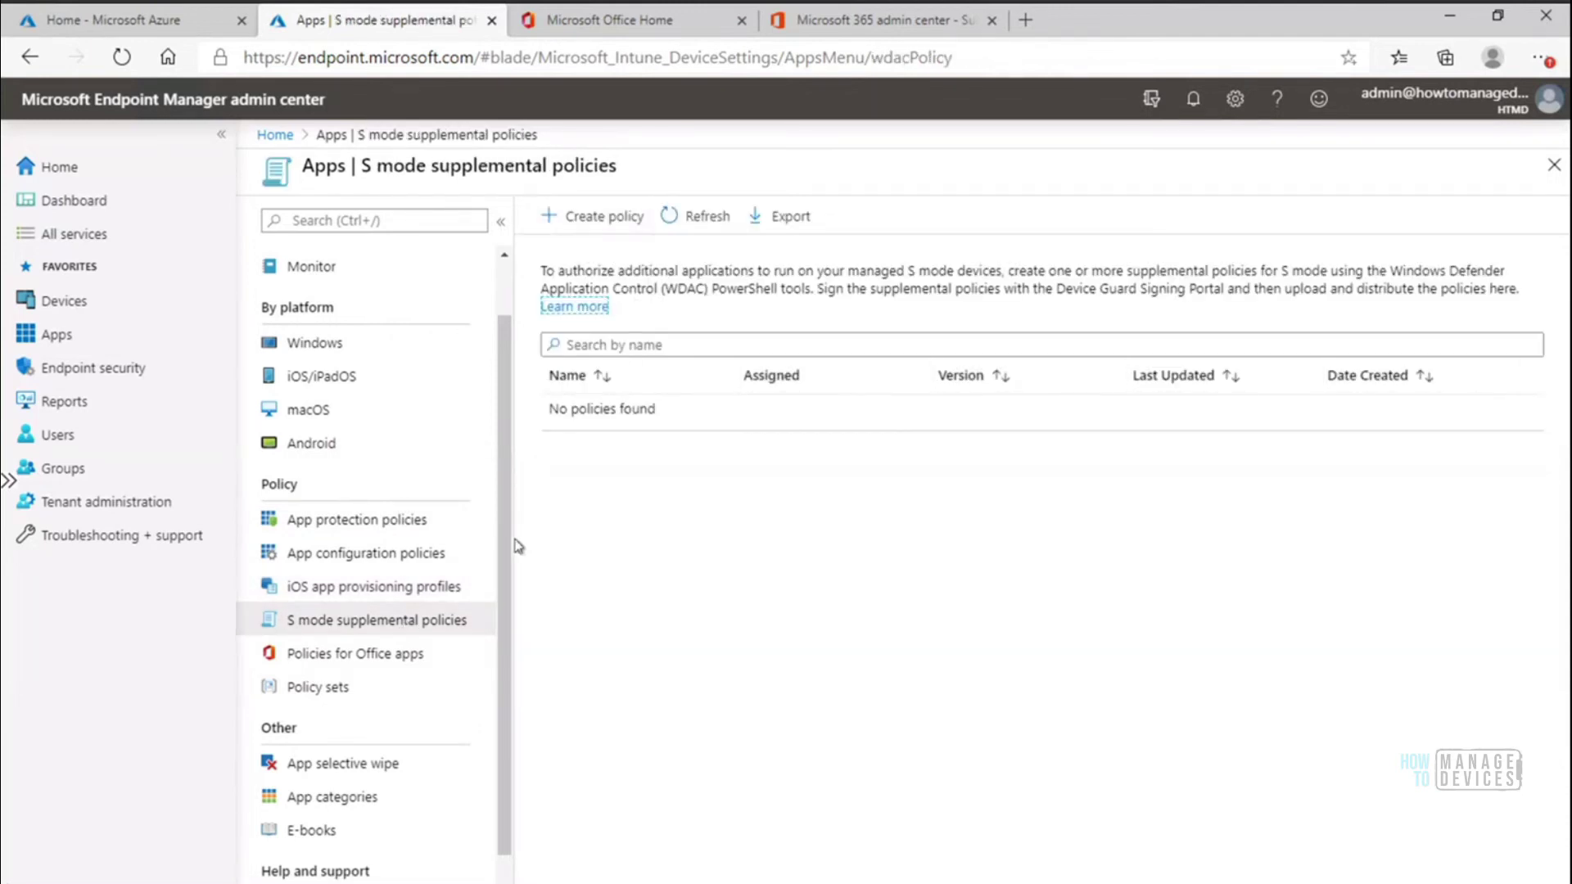
{"action": "left_click", "coordinate": [583, 217]}
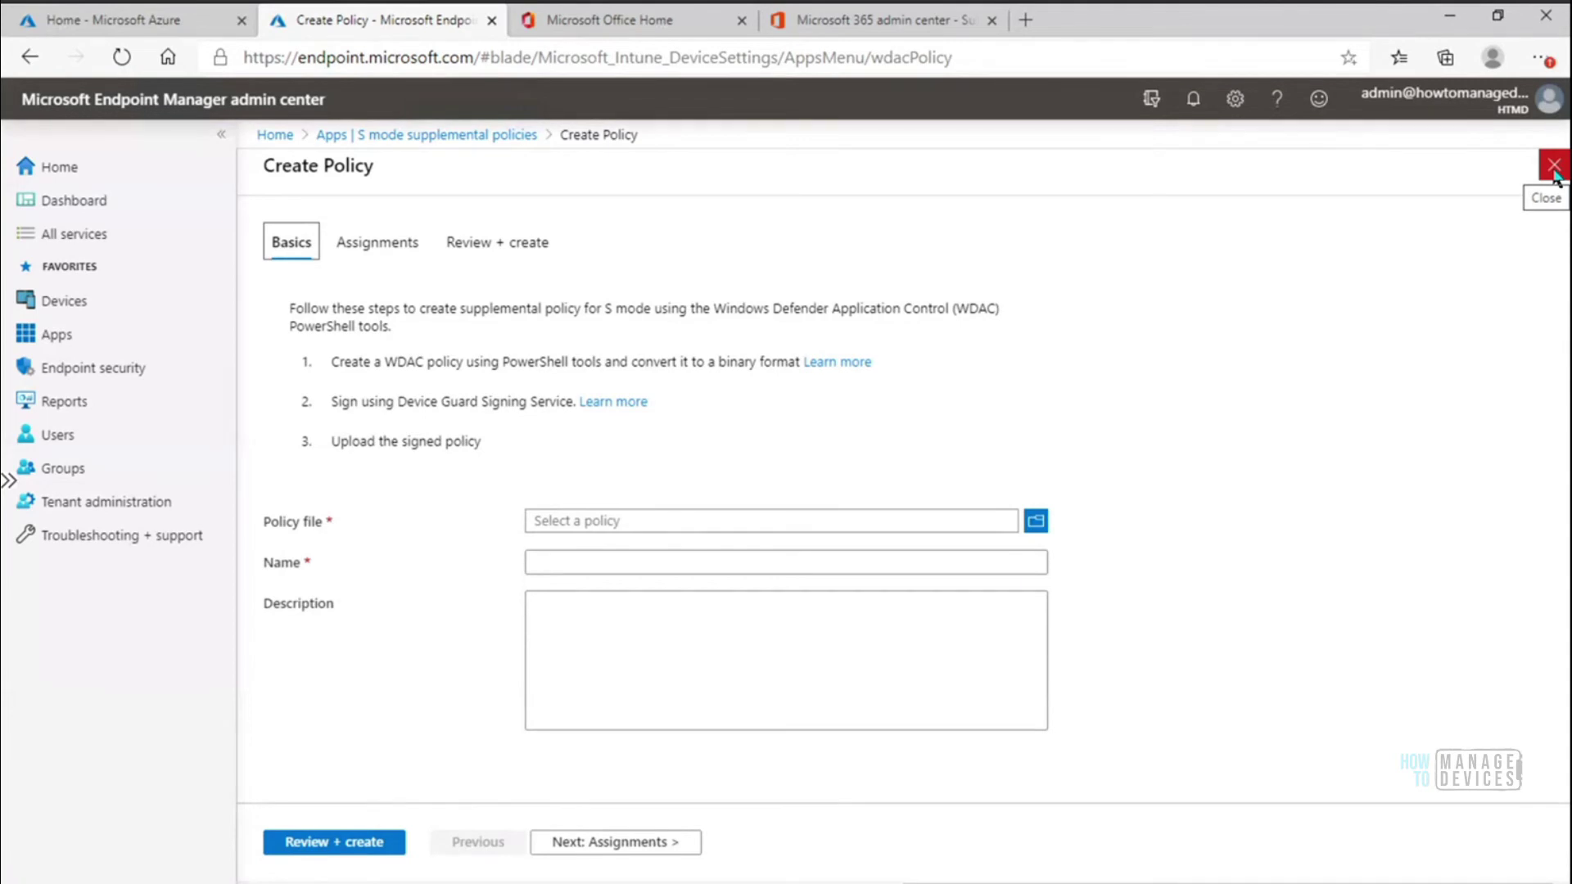
{"action": "left_click", "coordinate": [1553, 166]}
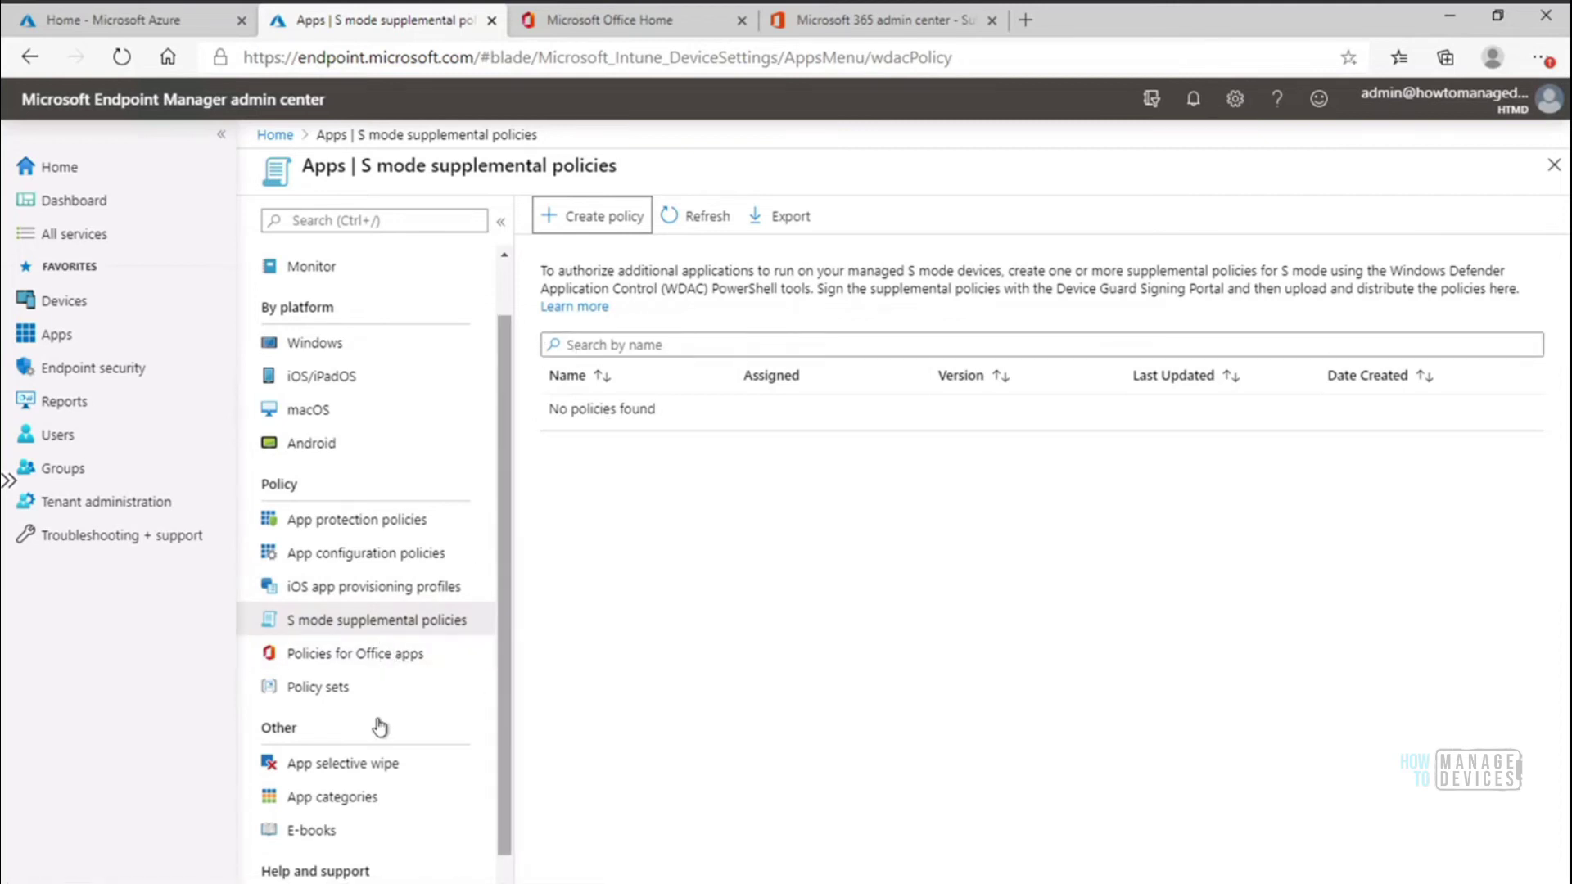
{"action": "left_click", "coordinate": [386, 660]}
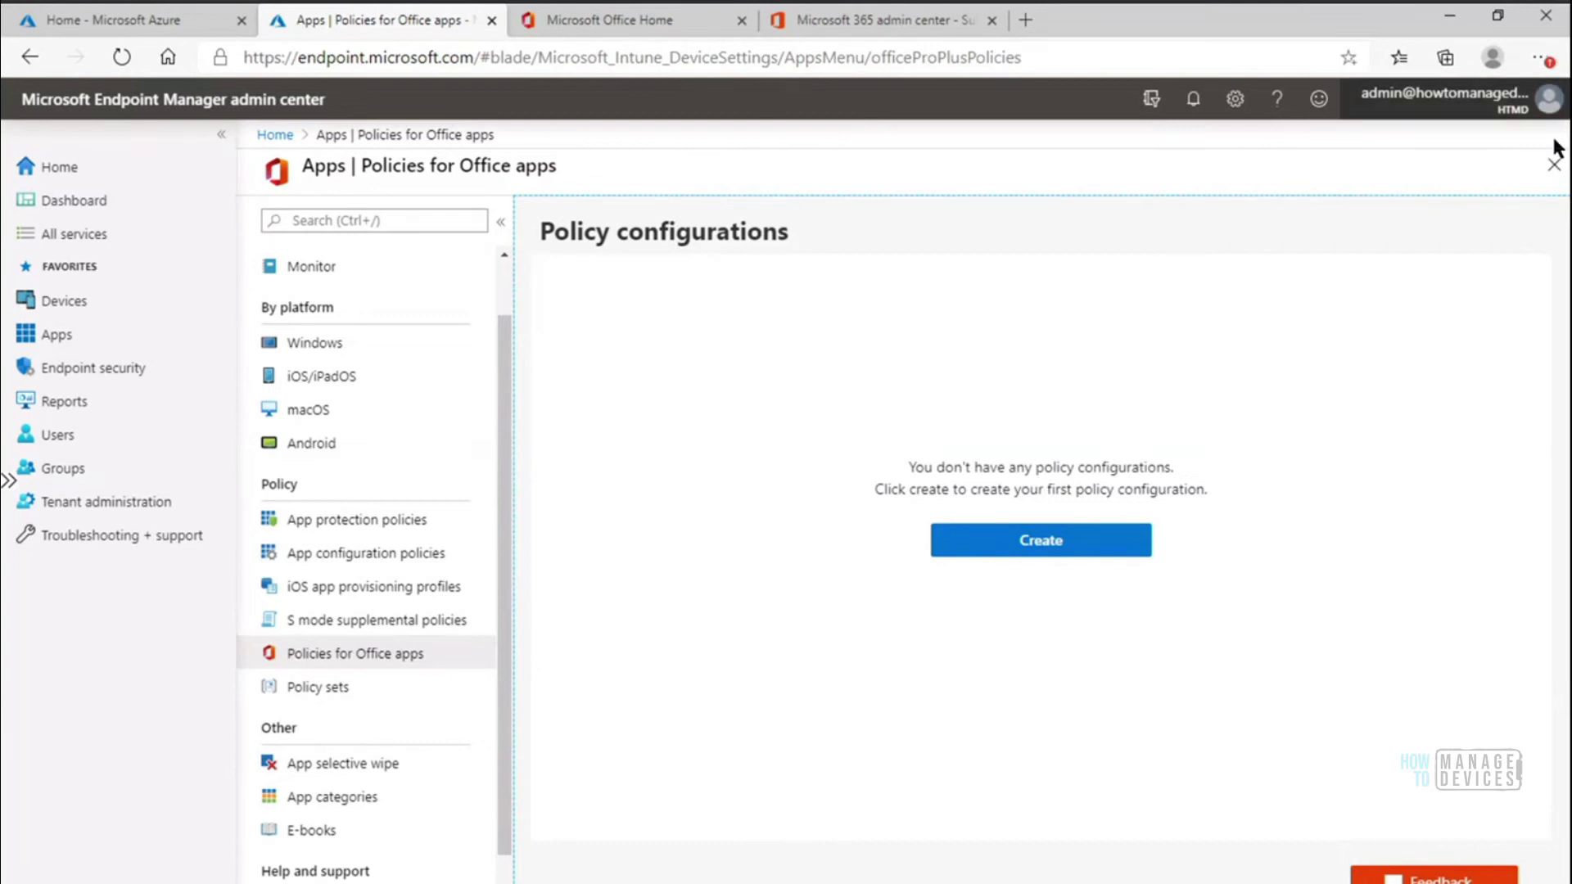
Open a new Office apps policy configuration and close it without saving
{"action": "left_click", "coordinate": [1062, 545]}
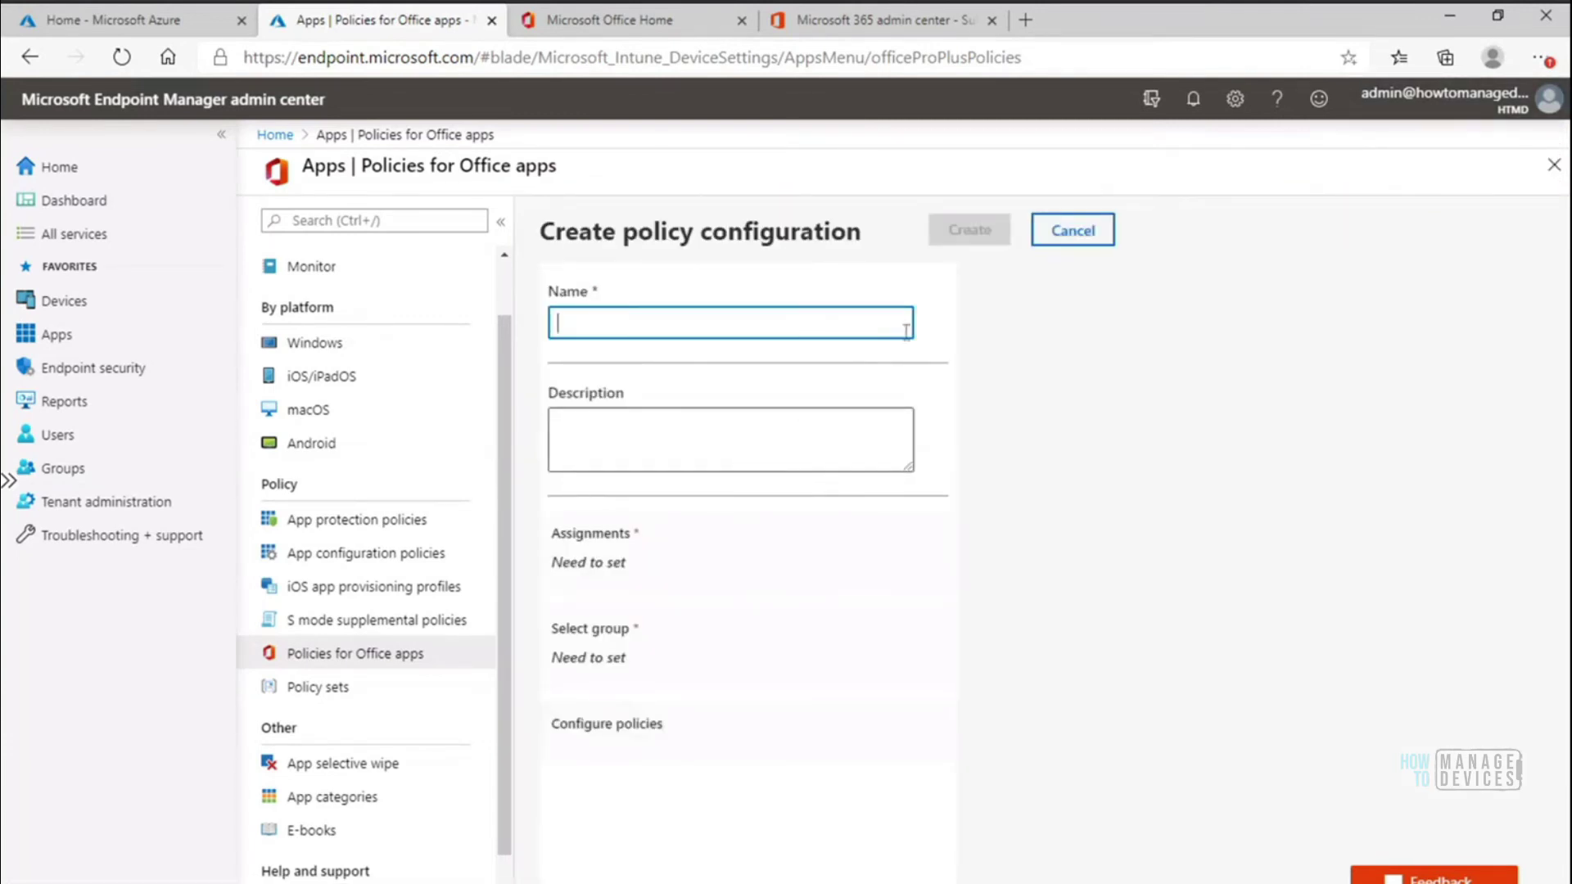
{"action": "left_click", "coordinate": [1553, 165]}
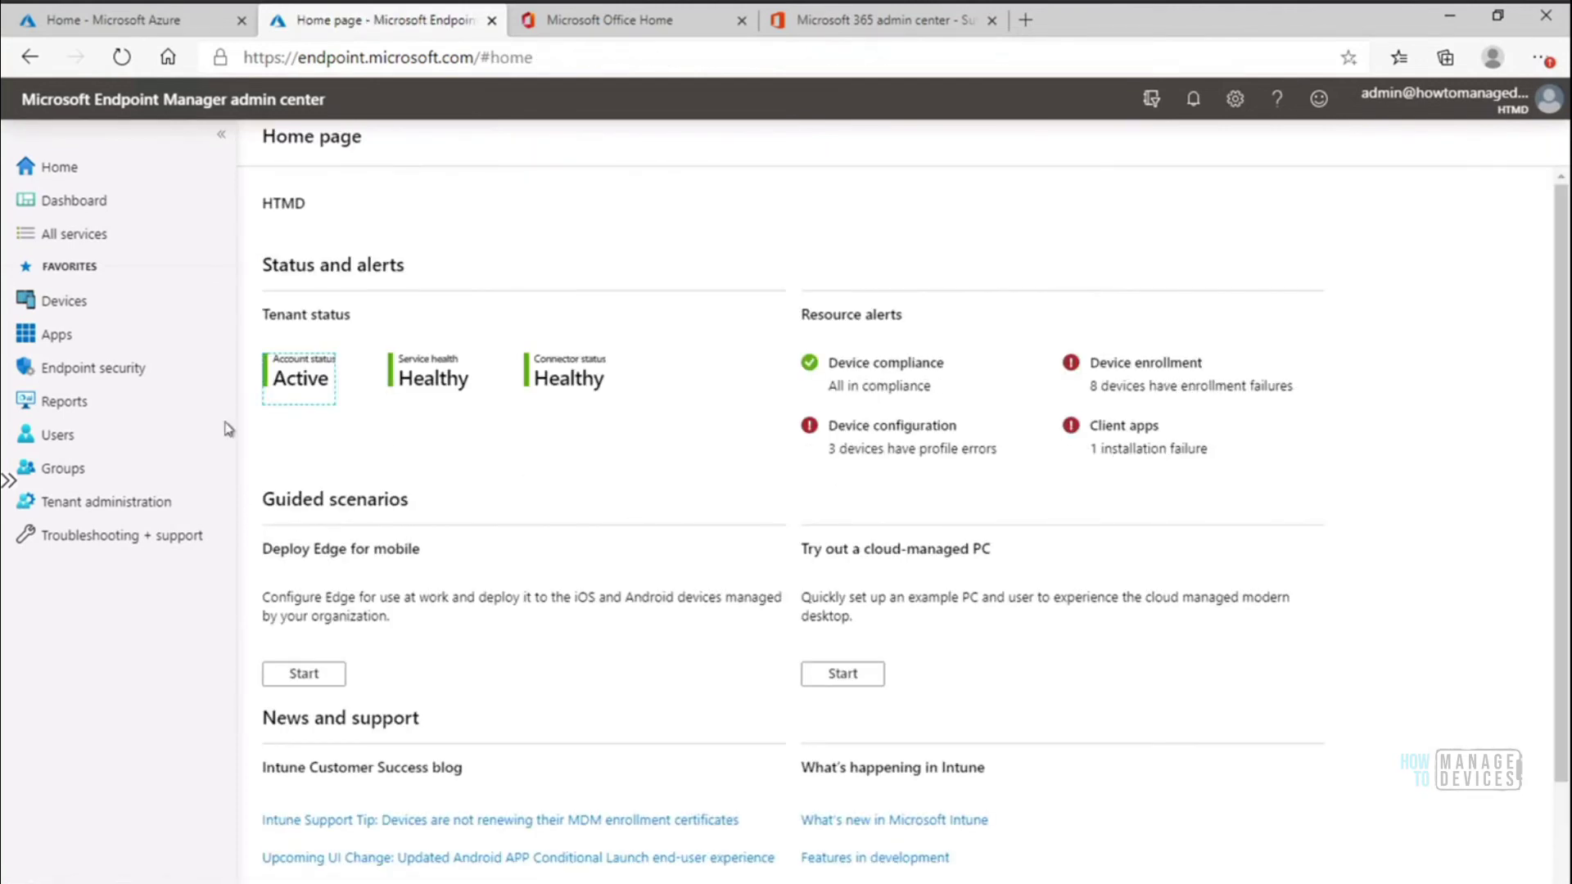
Go to the Policy sets list under Apps and start creating a new policy set
{"action": "left_click", "coordinate": [59, 305]}
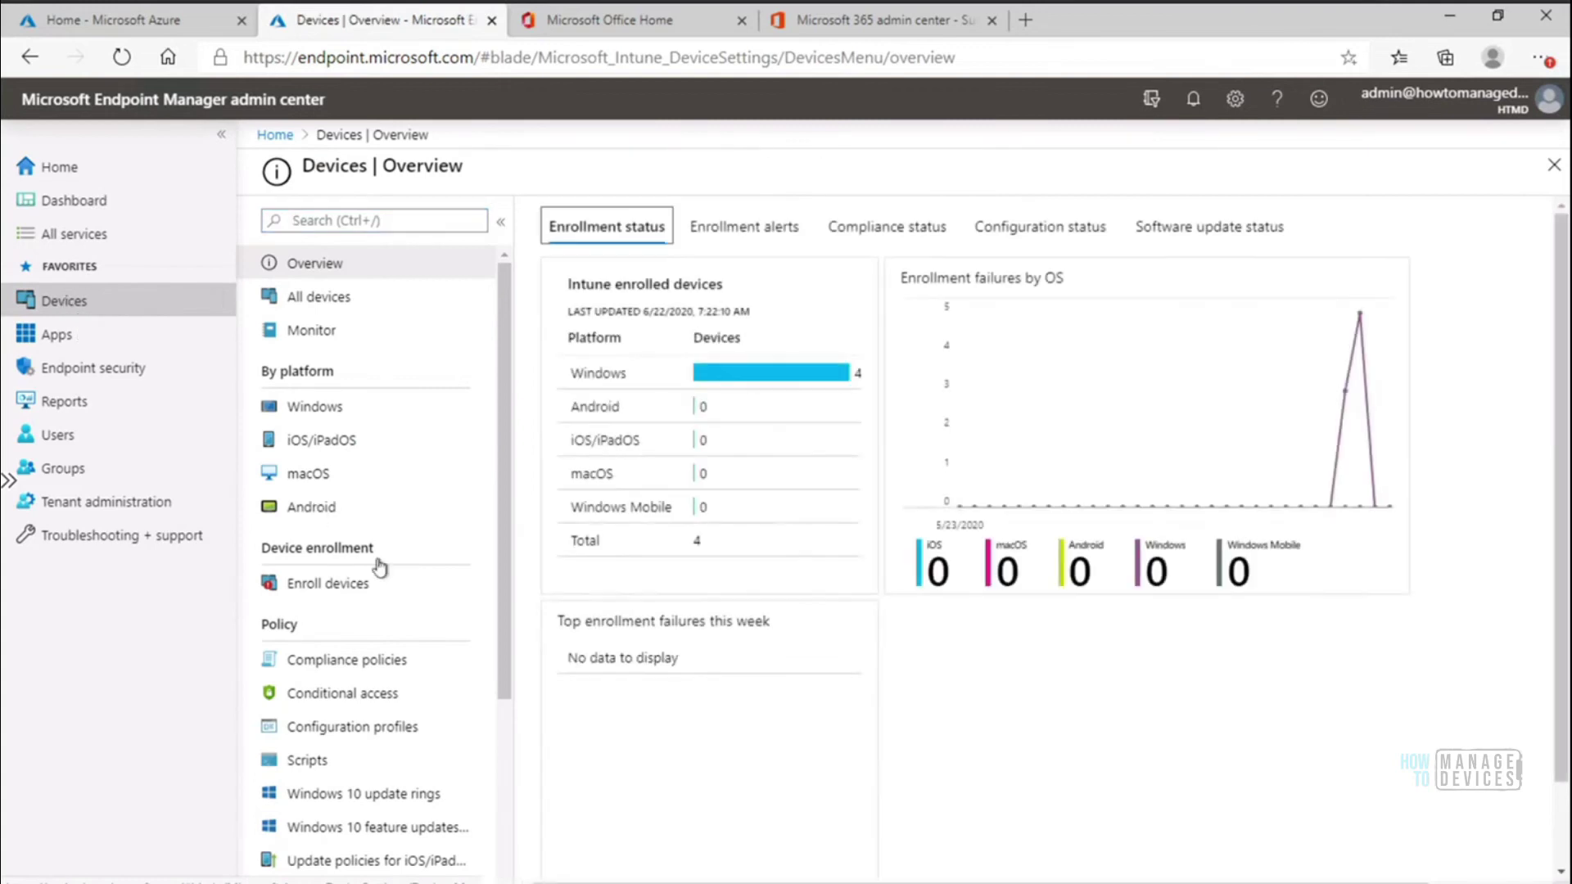
{"action": "left_click", "coordinate": [58, 334]}
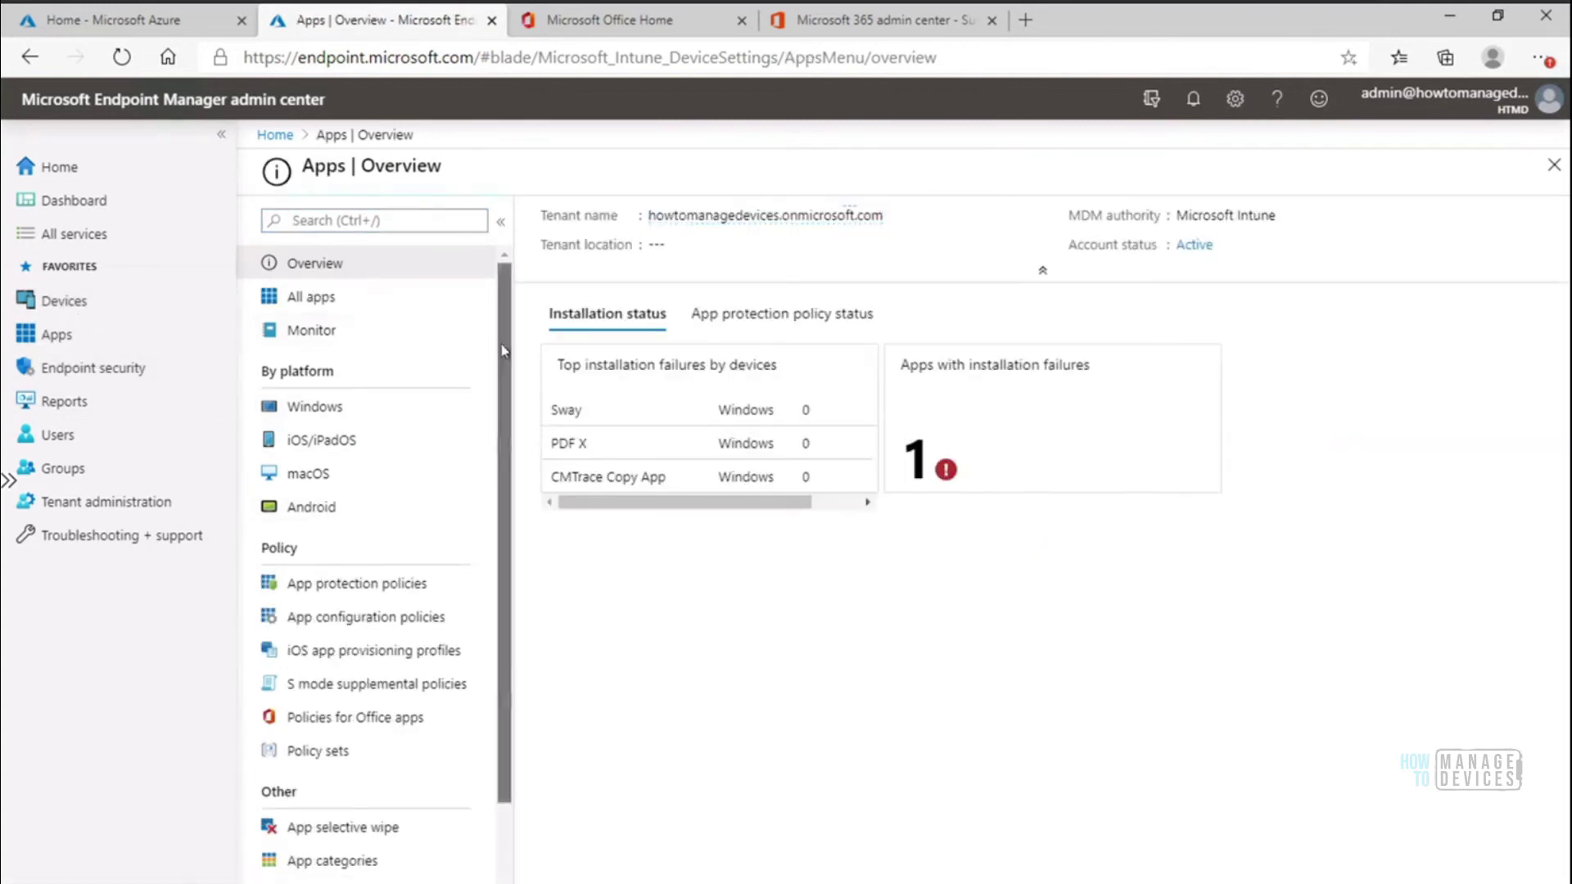
{"action": "scroll", "coordinate": [504, 351], "scroll_direction": "down", "scroll_amount": 1}
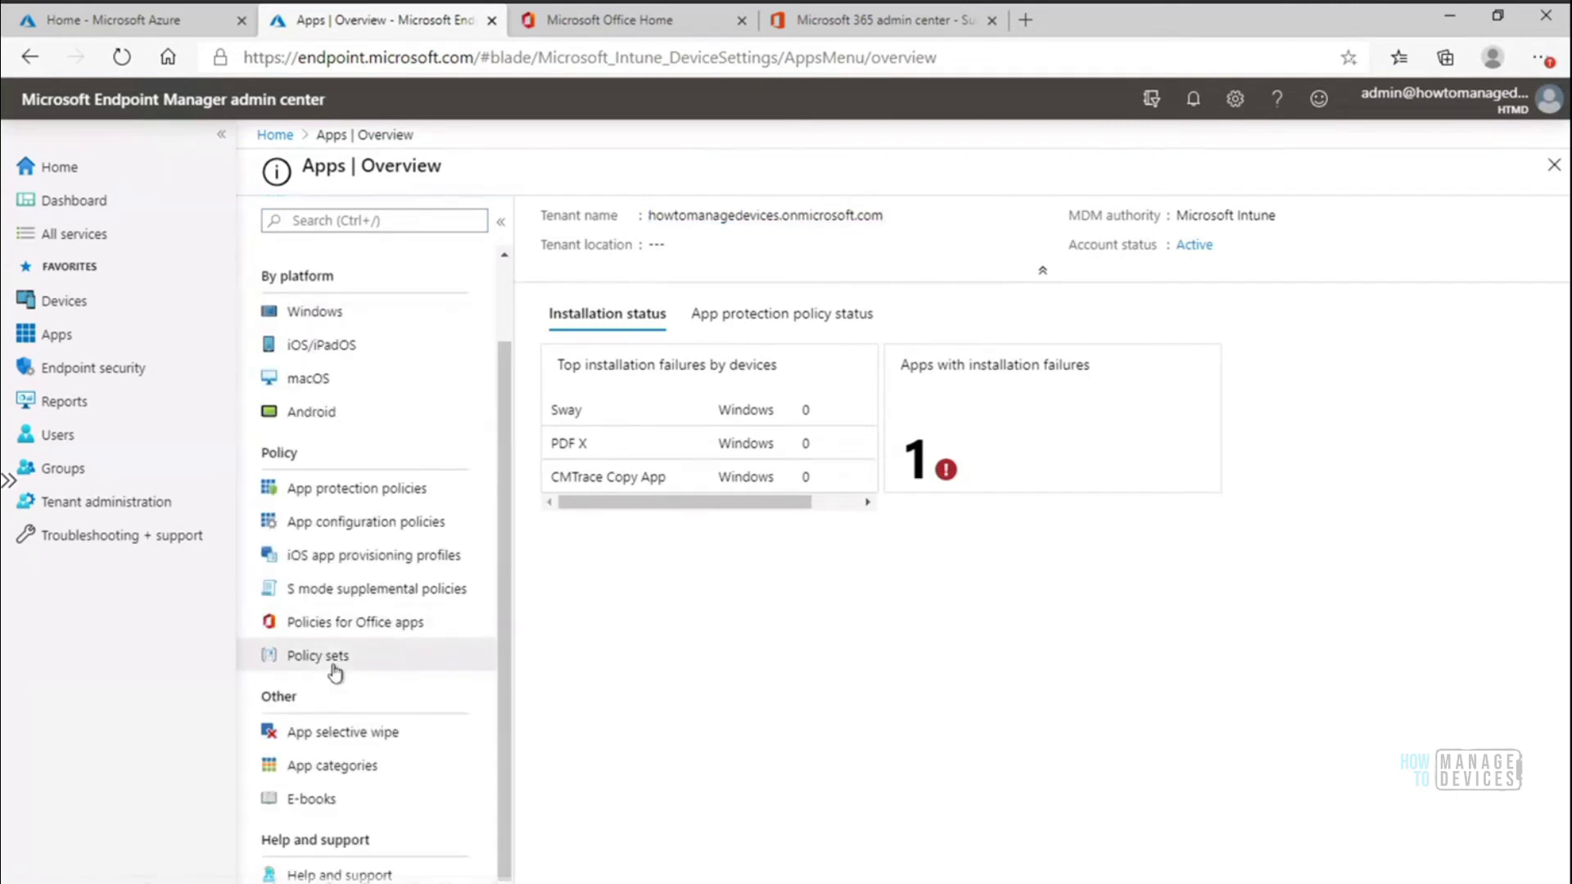
{"action": "left_click", "coordinate": [299, 661]}
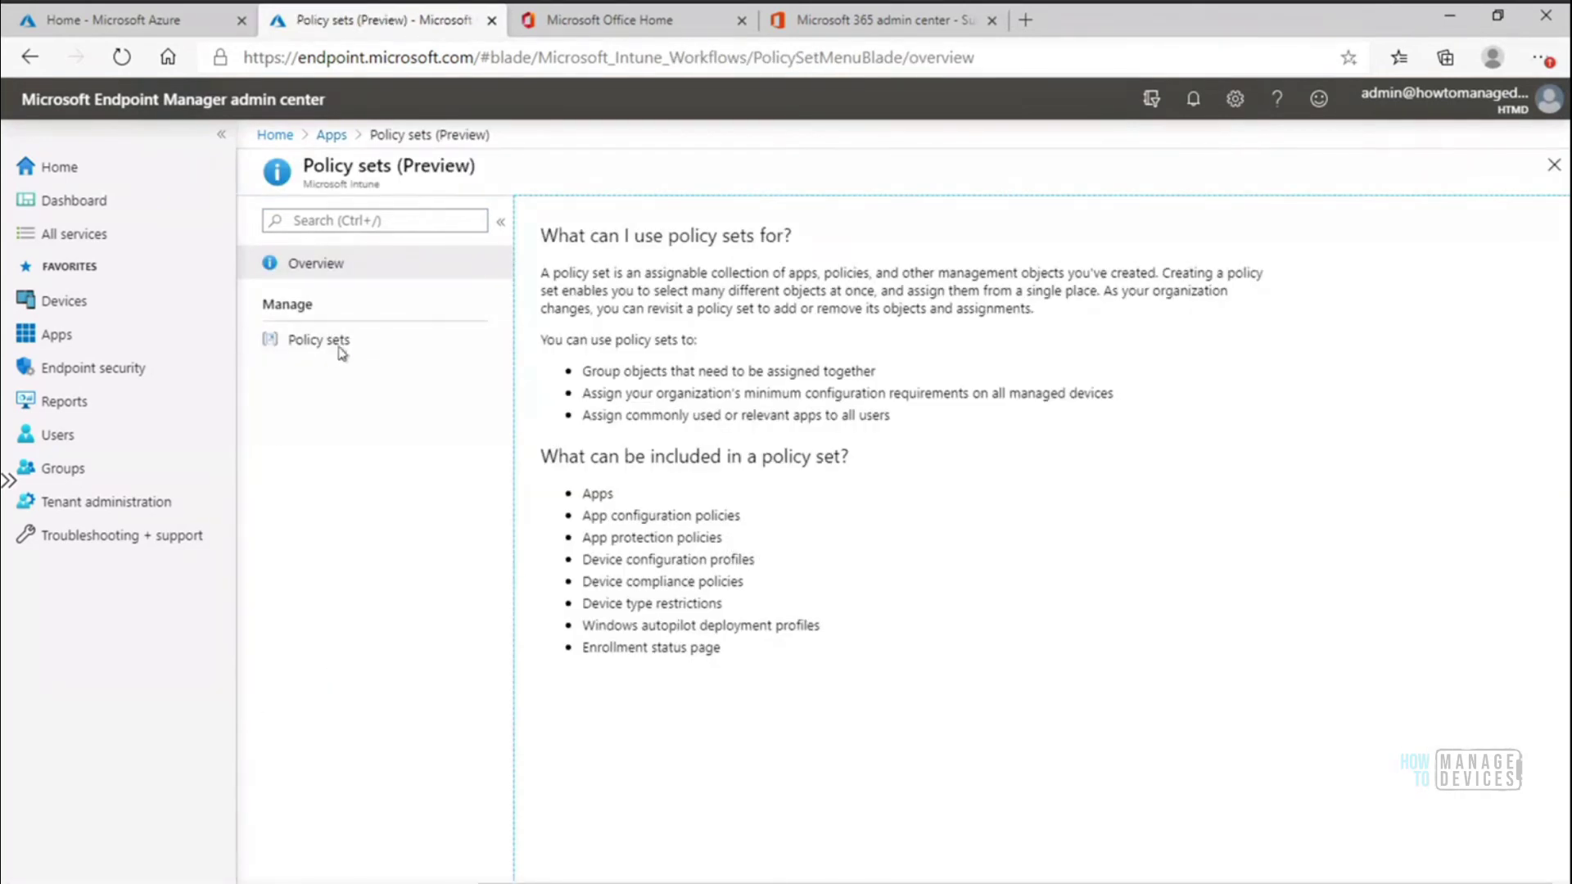
{"action": "left_click", "coordinate": [340, 352]}
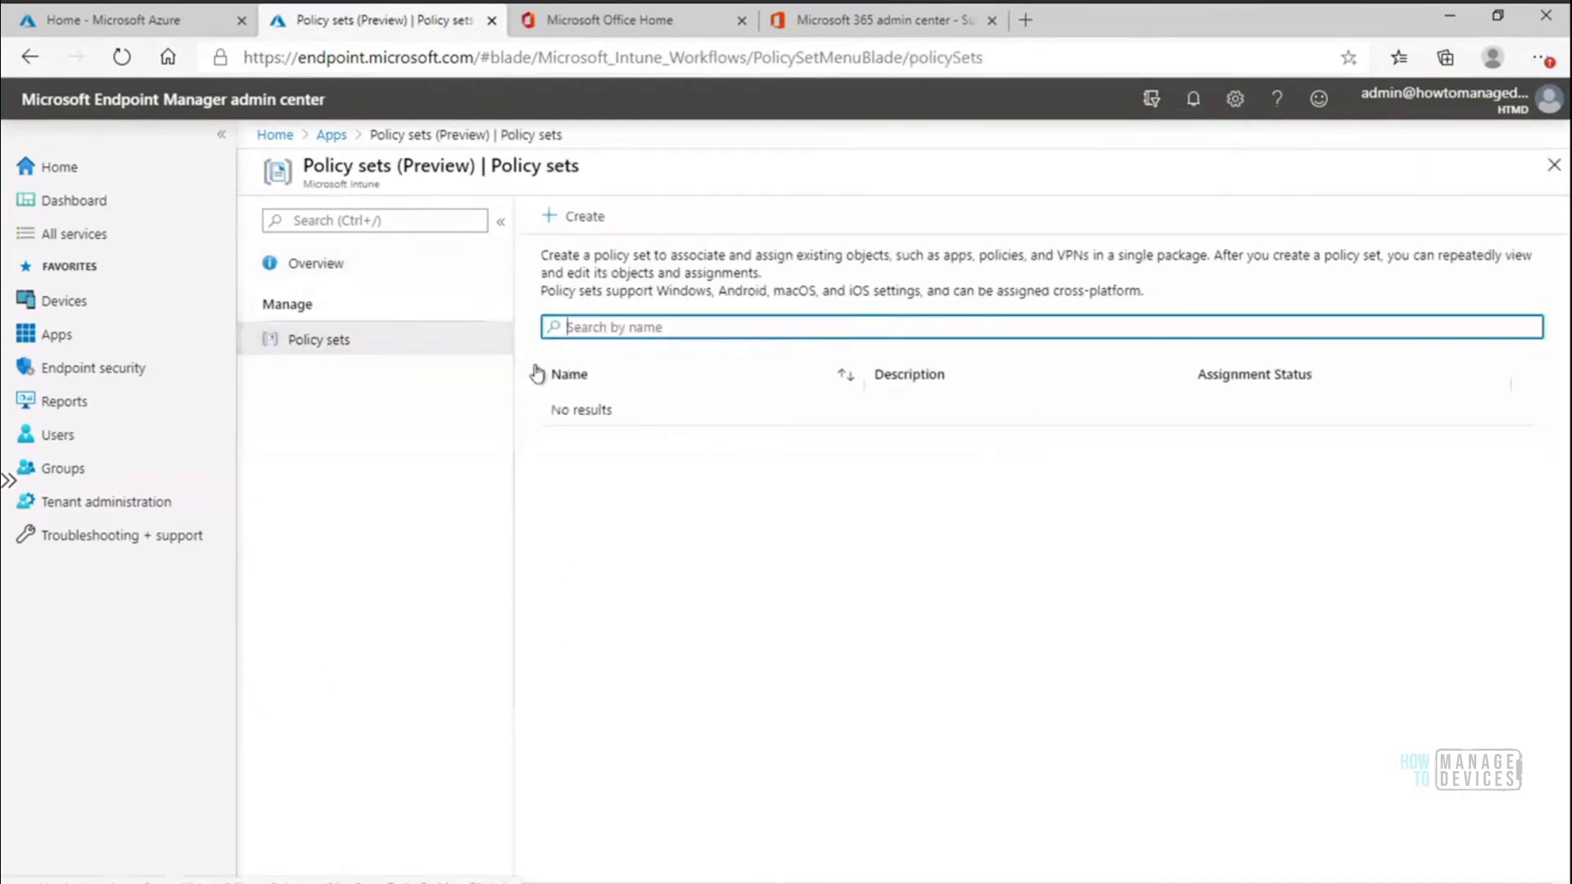
{"action": "left_click", "coordinate": [583, 217]}
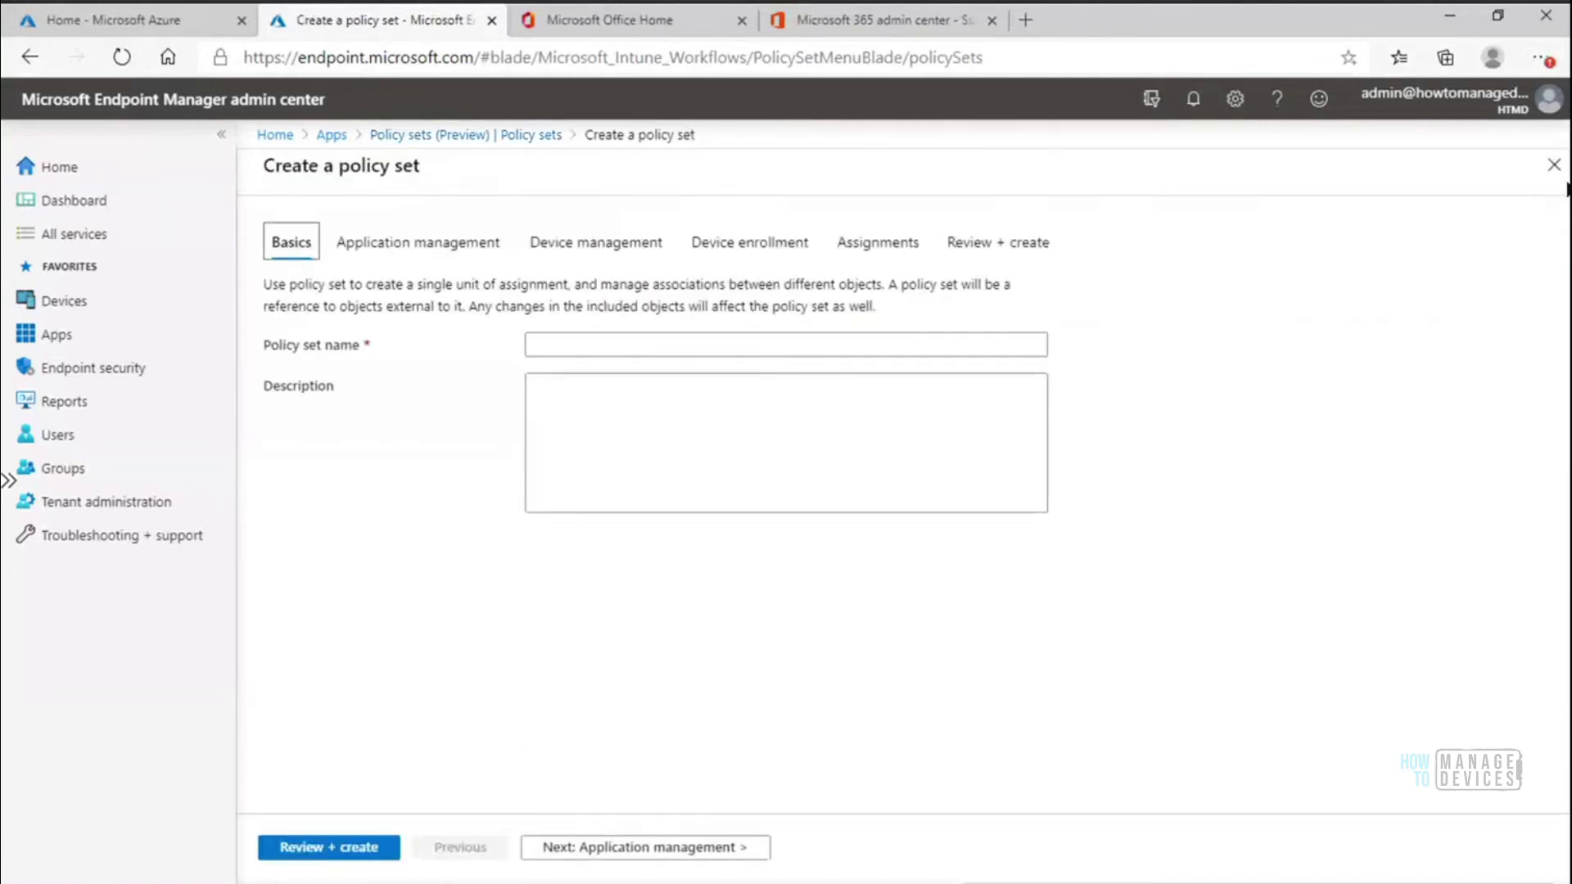
Close the new policy set wizard, confirm discarding it, and go back to Apps
{"action": "left_click", "coordinate": [1556, 169]}
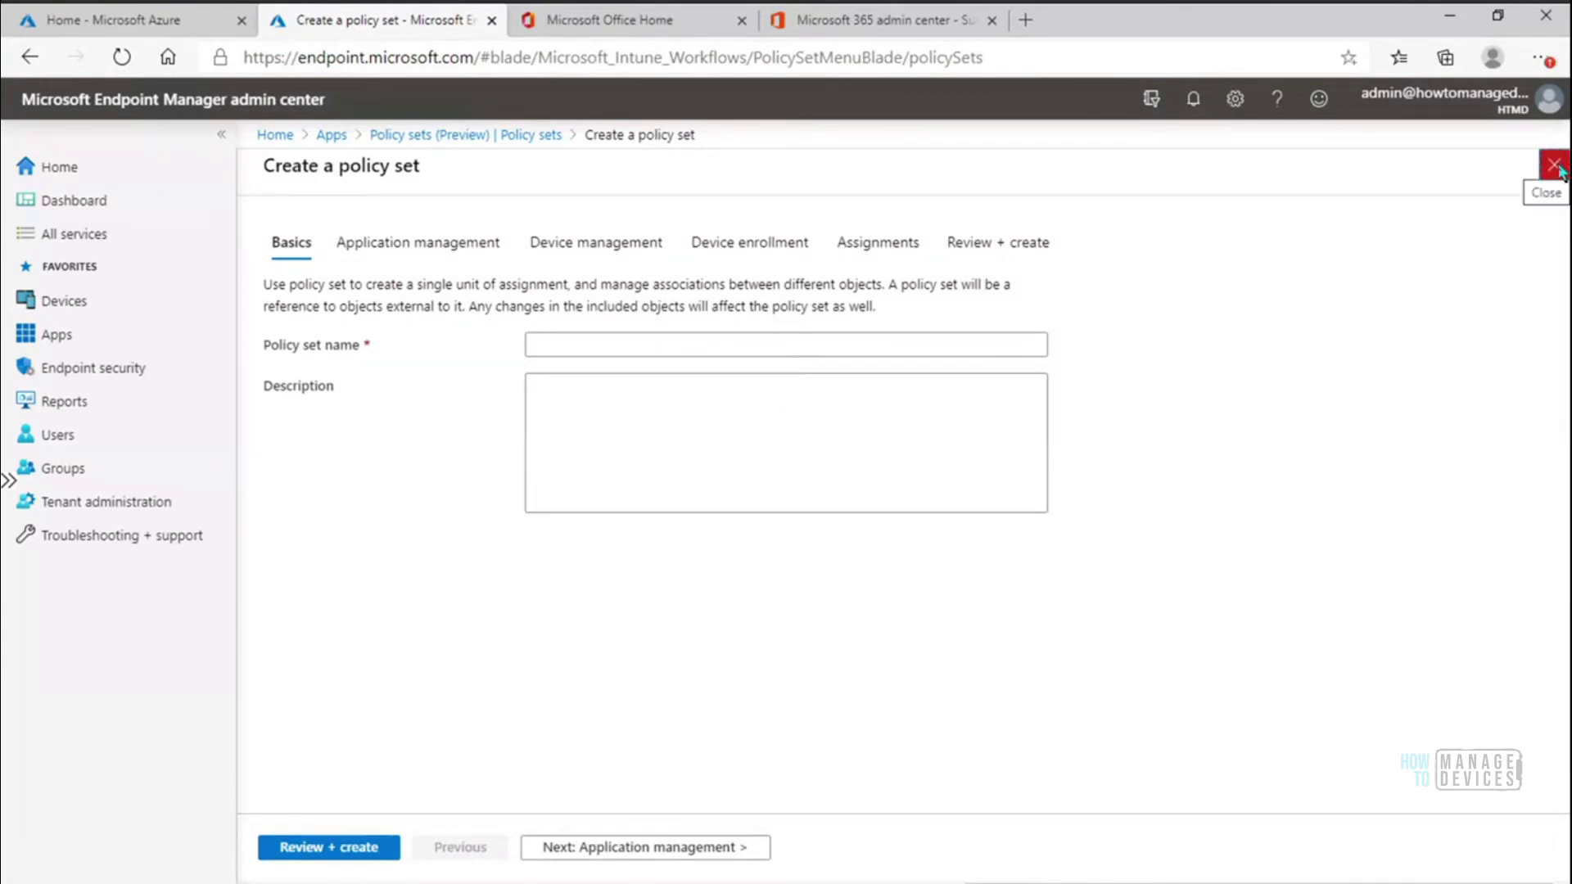
{"action": "left_click", "coordinate": [1559, 166]}
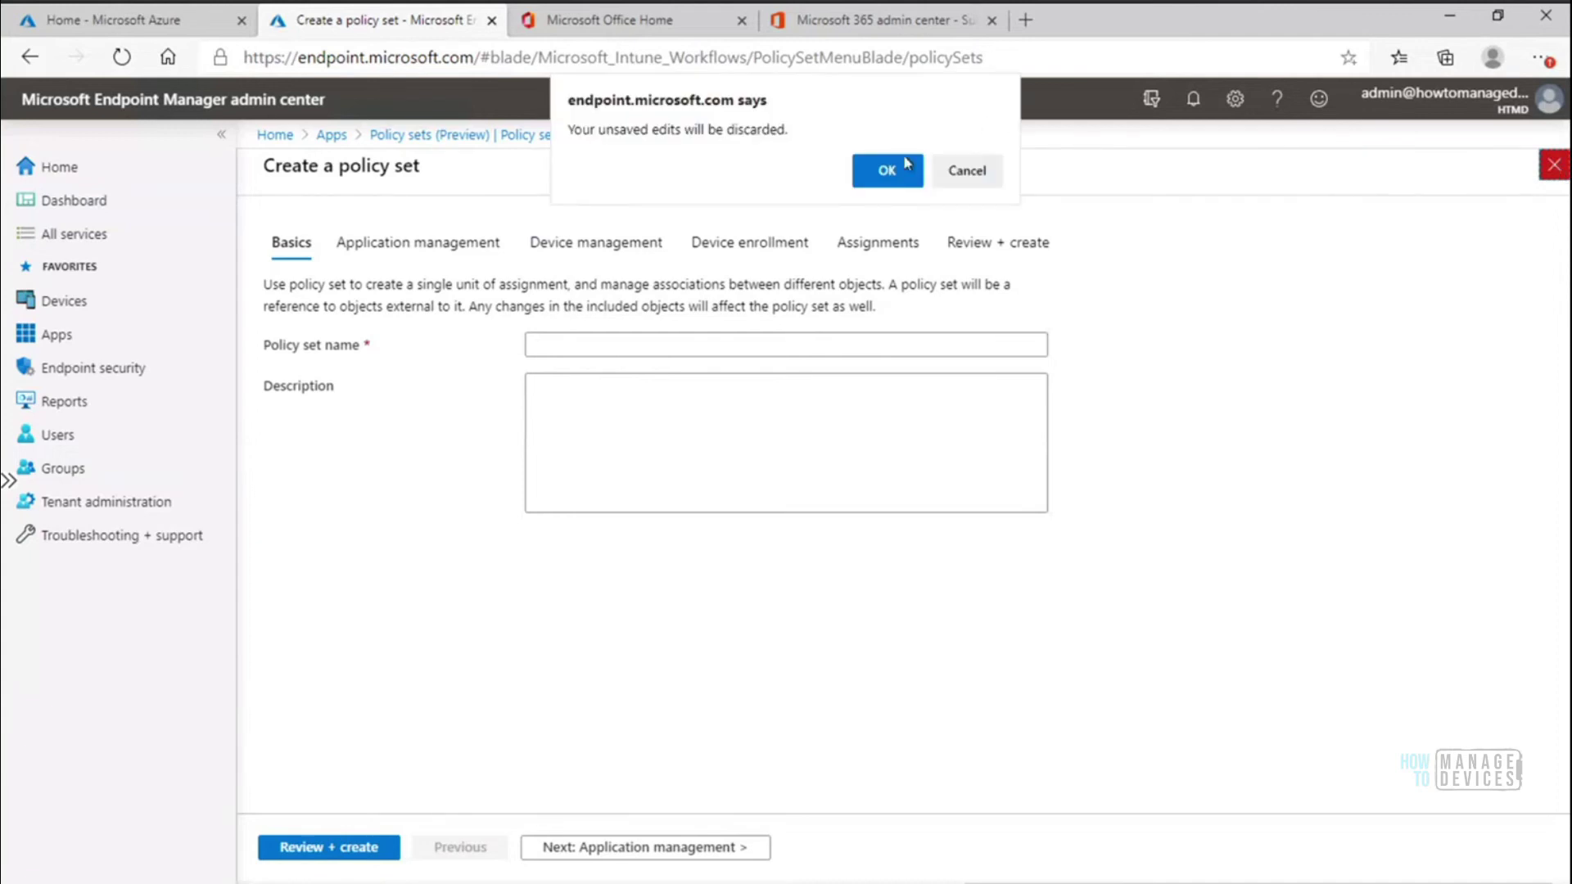
{"action": "left_click", "coordinate": [890, 170]}
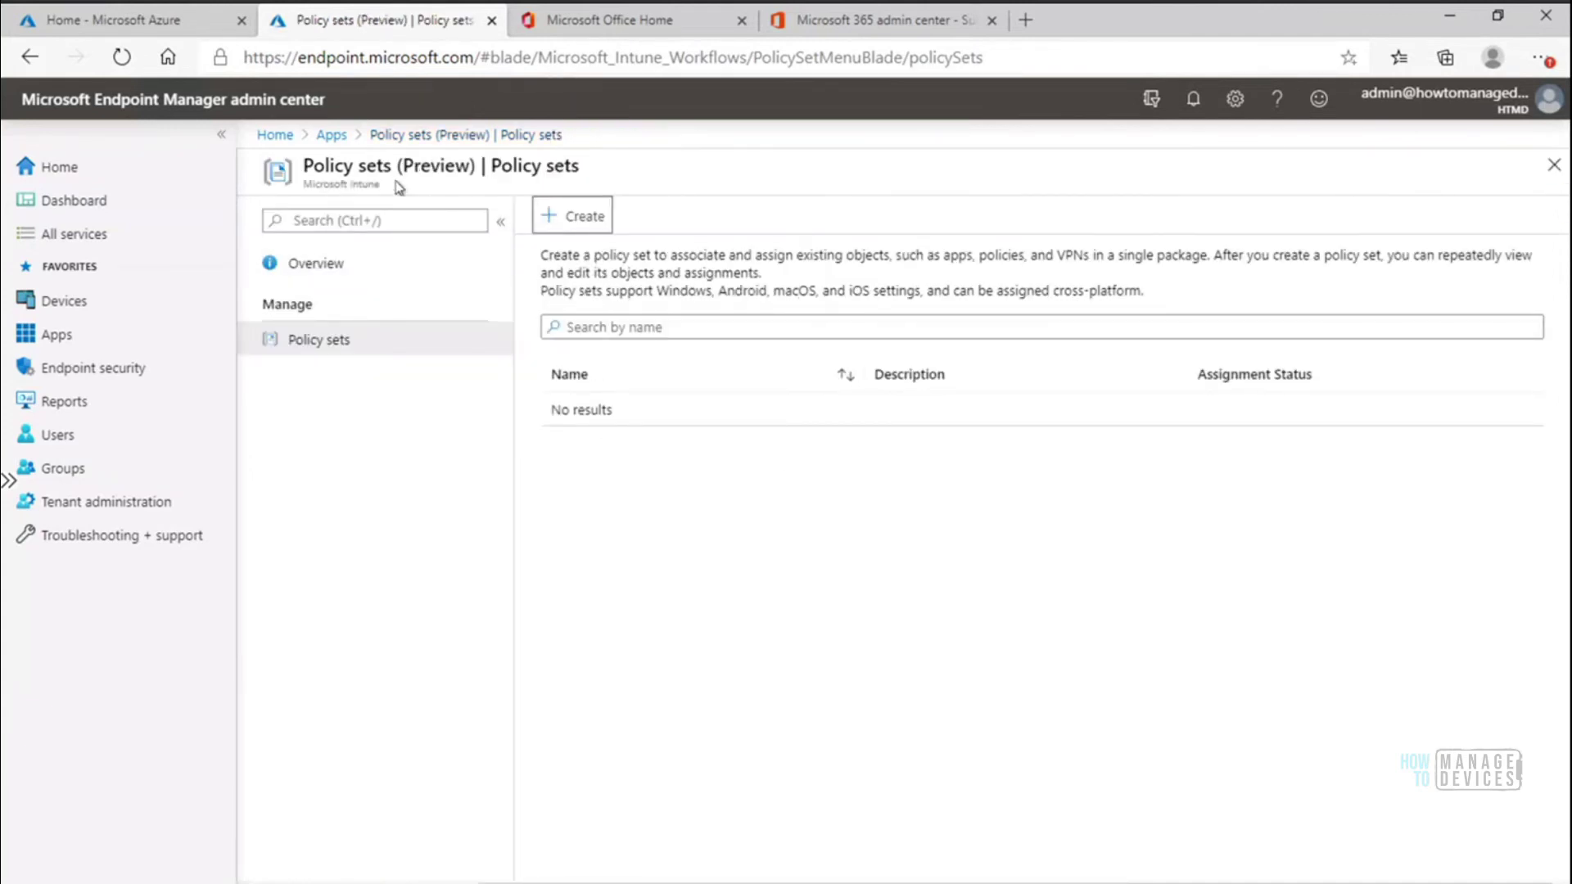
{"action": "left_click", "coordinate": [331, 135]}
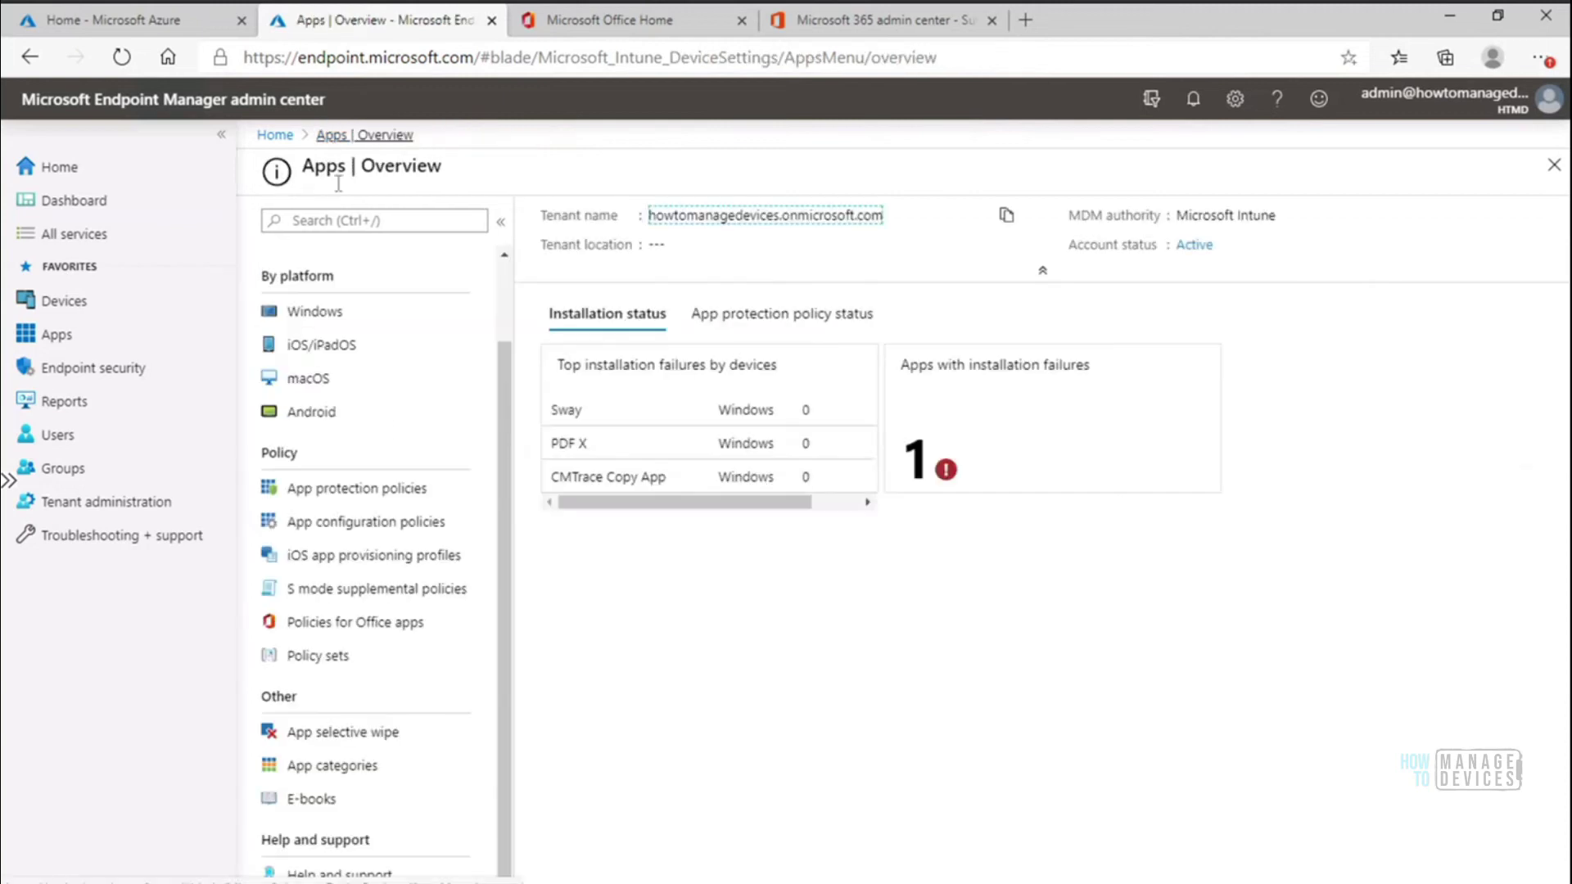
Create a Windows 10 app protection policy with name 'Test' and description 'Test'
{"action": "left_click", "coordinate": [392, 495]}
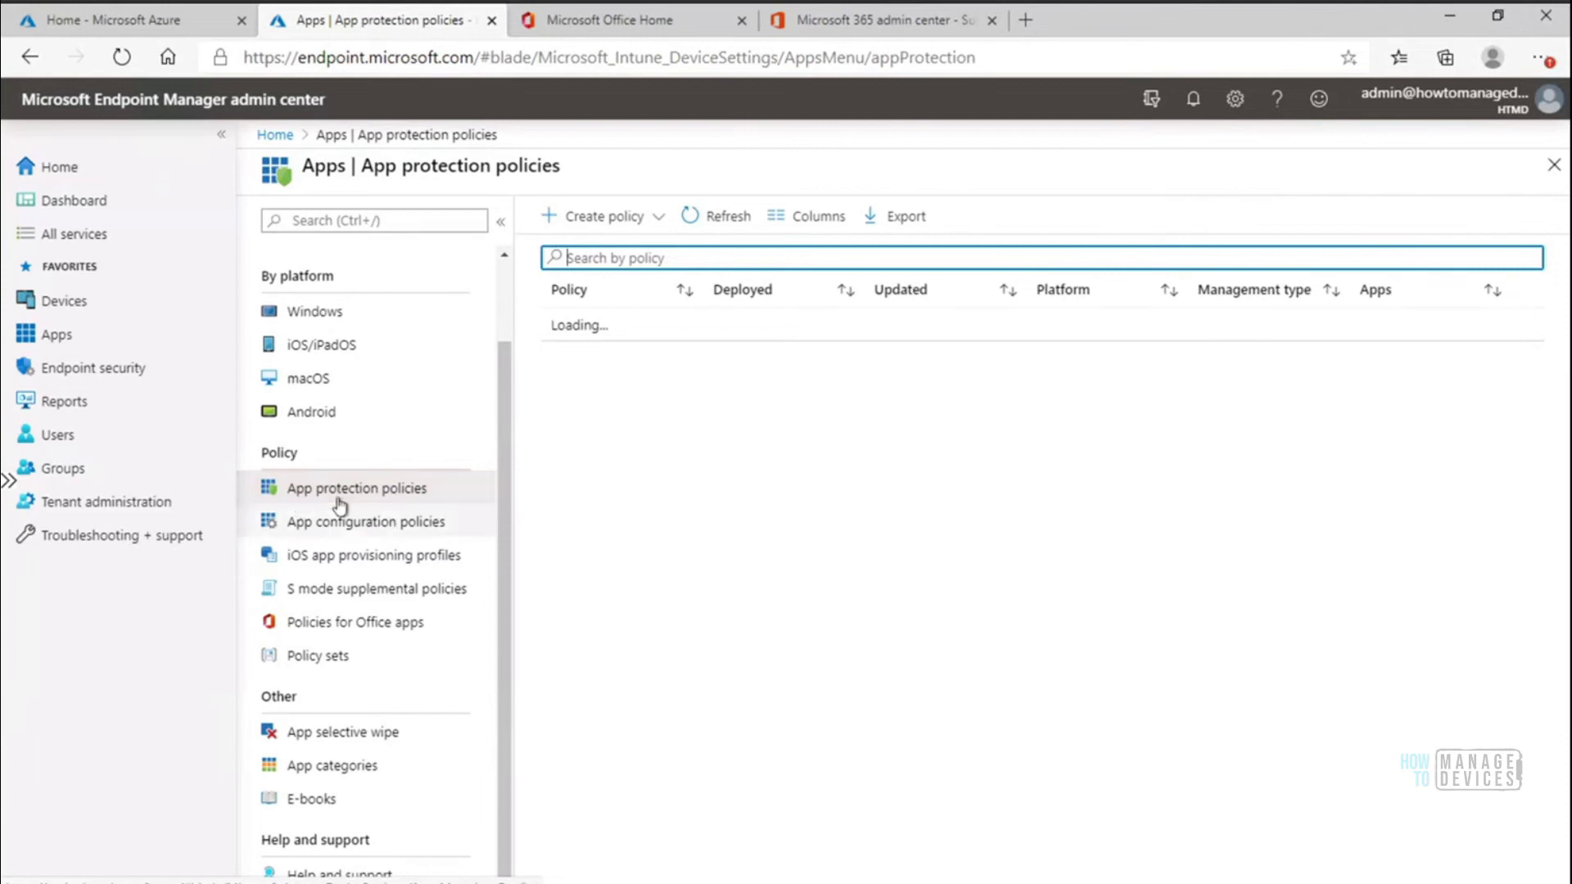
{"action": "left_click", "coordinate": [657, 231]}
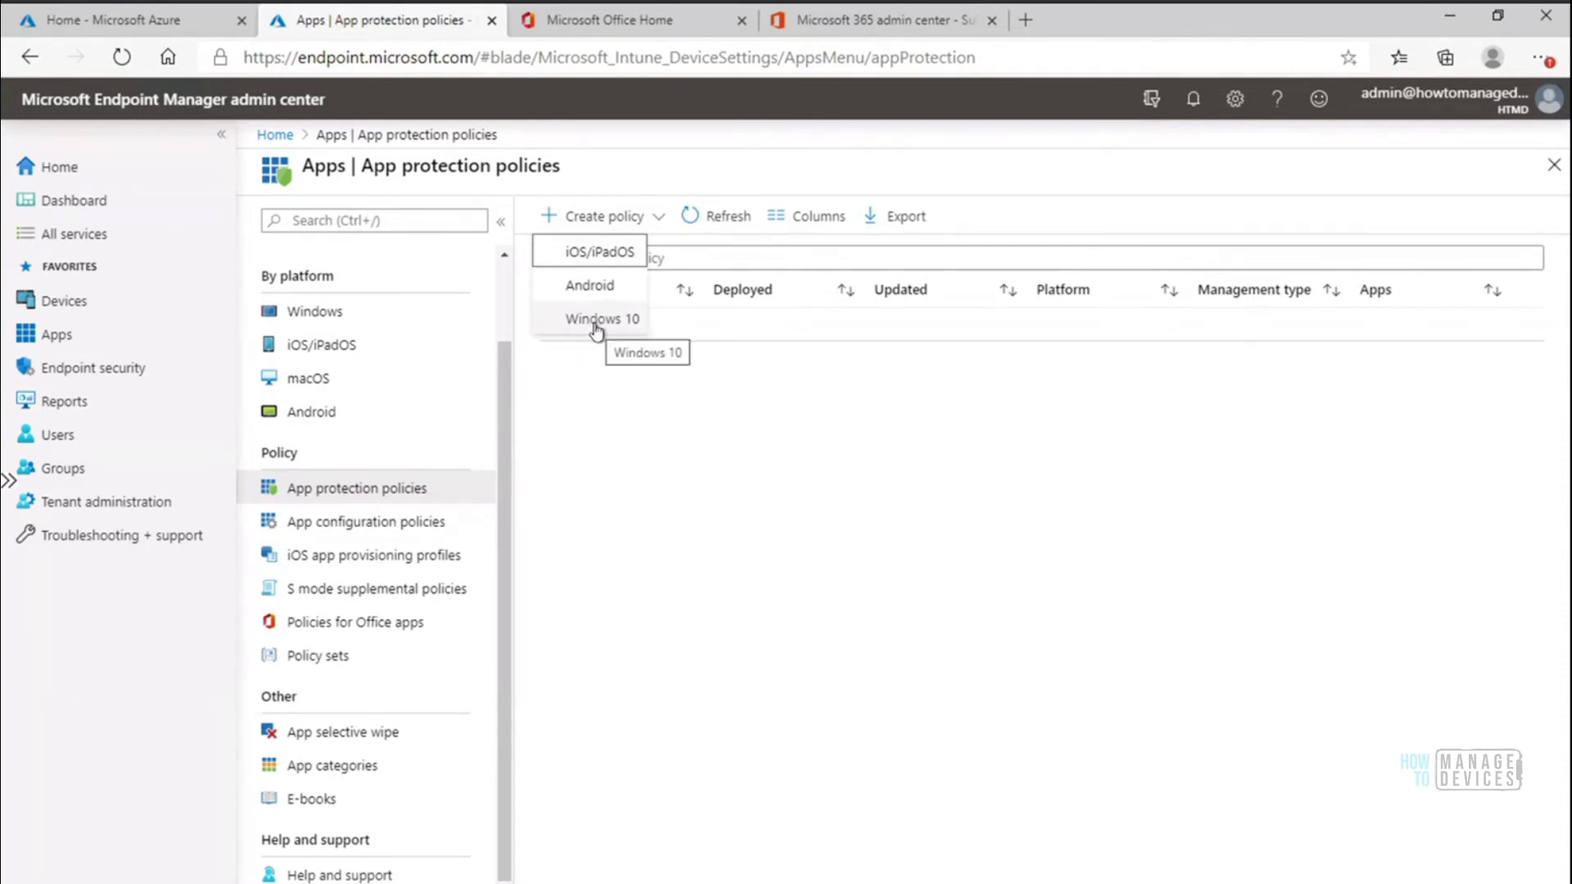
{"action": "left_click", "coordinate": [595, 322]}
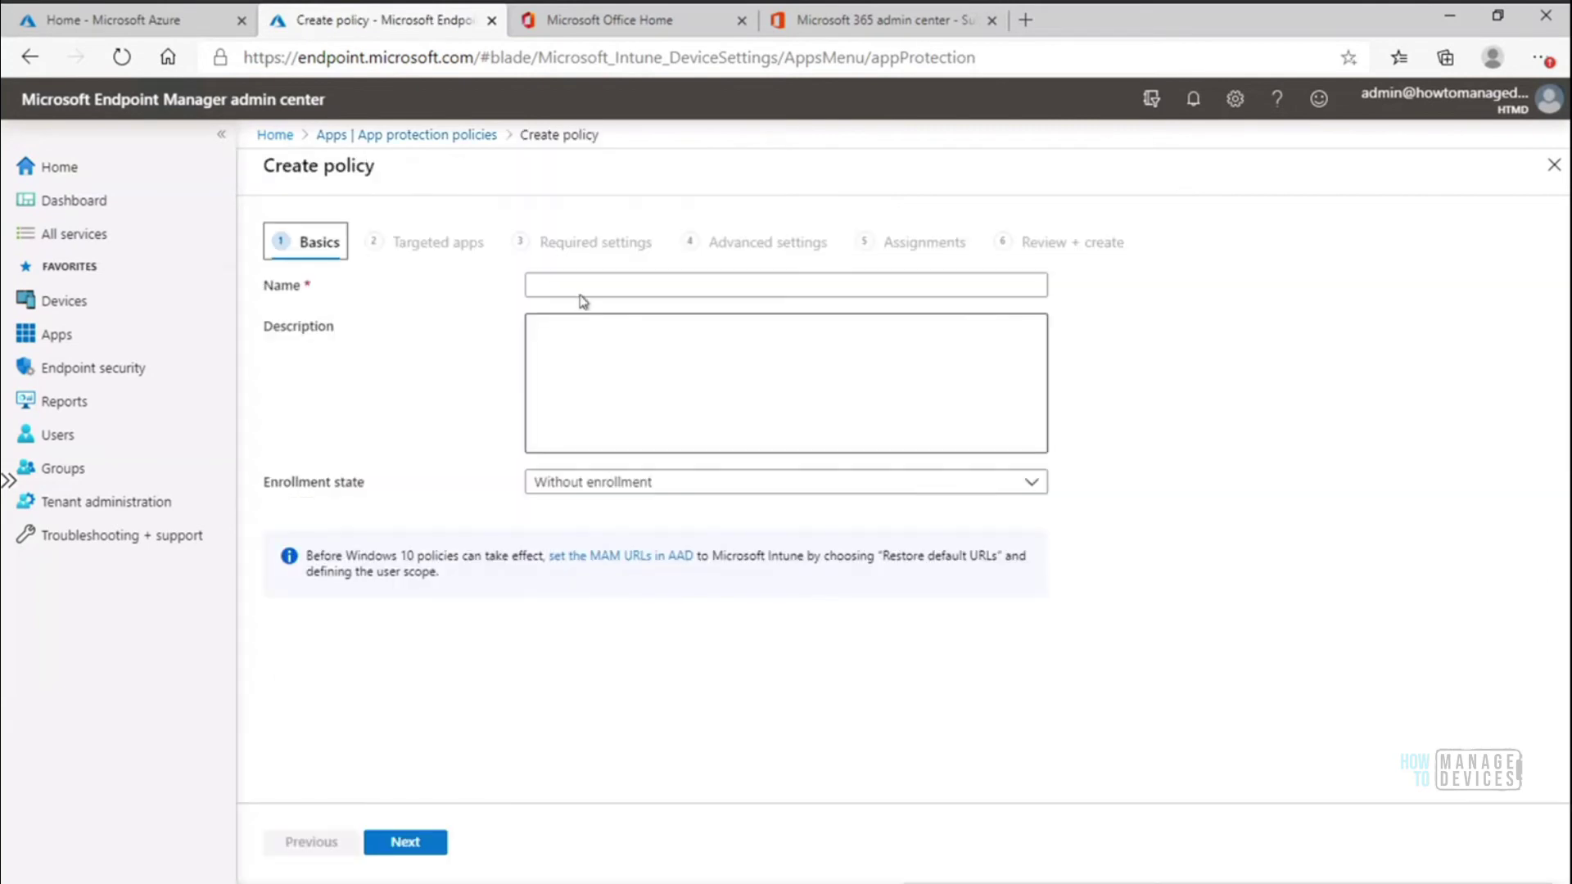
{"action": "left_click", "coordinate": [599, 286]}
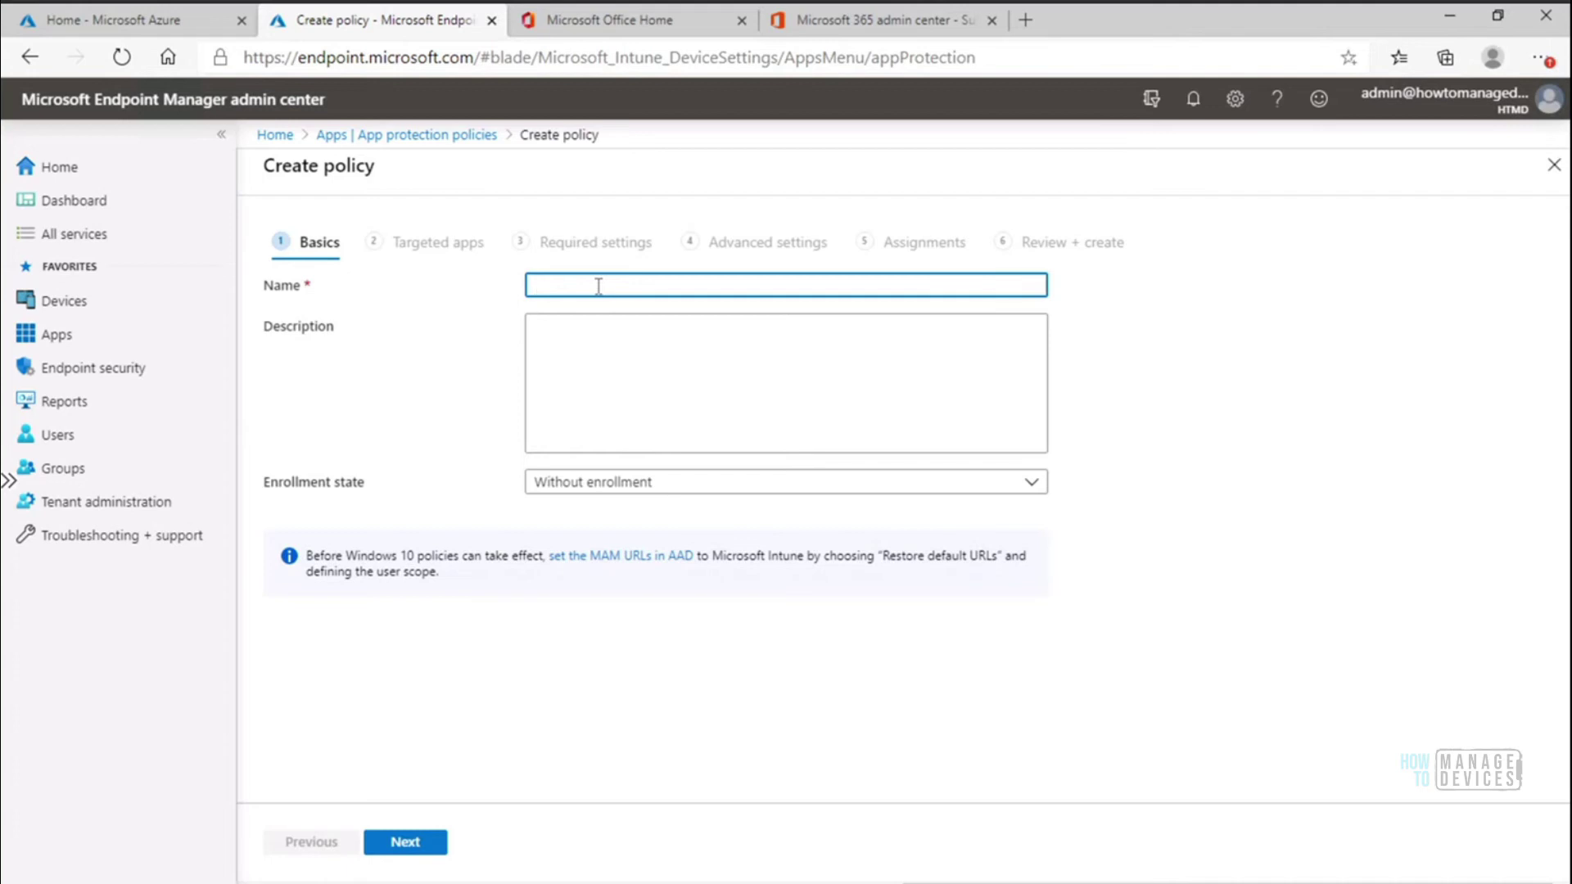
{"action": "left_click", "coordinate": [589, 338]}
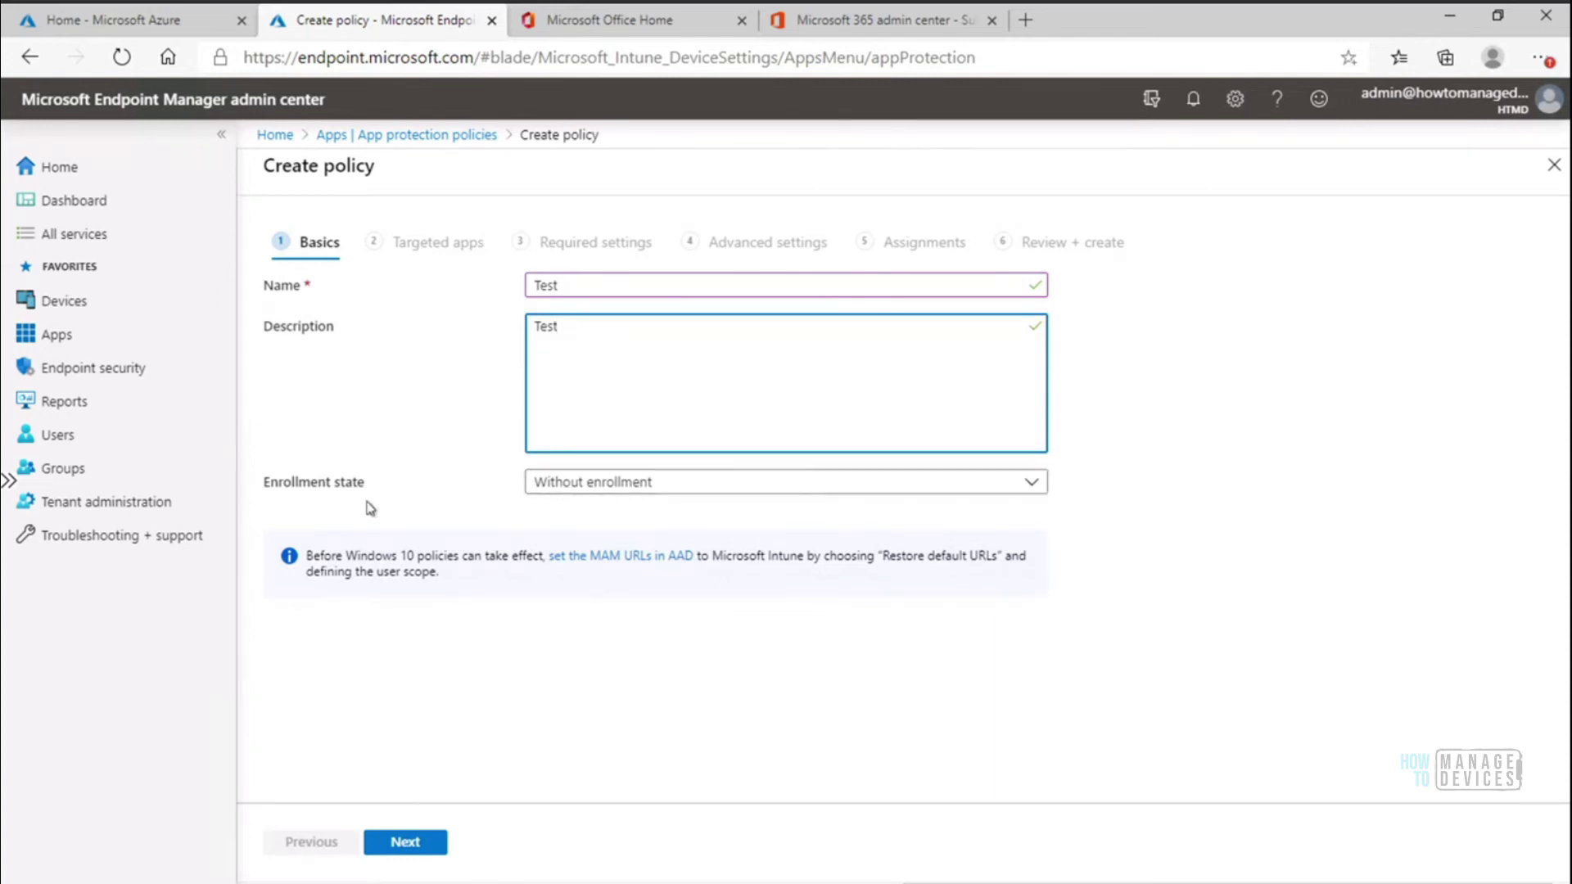
{"action": "left_click", "coordinate": [315, 501]}
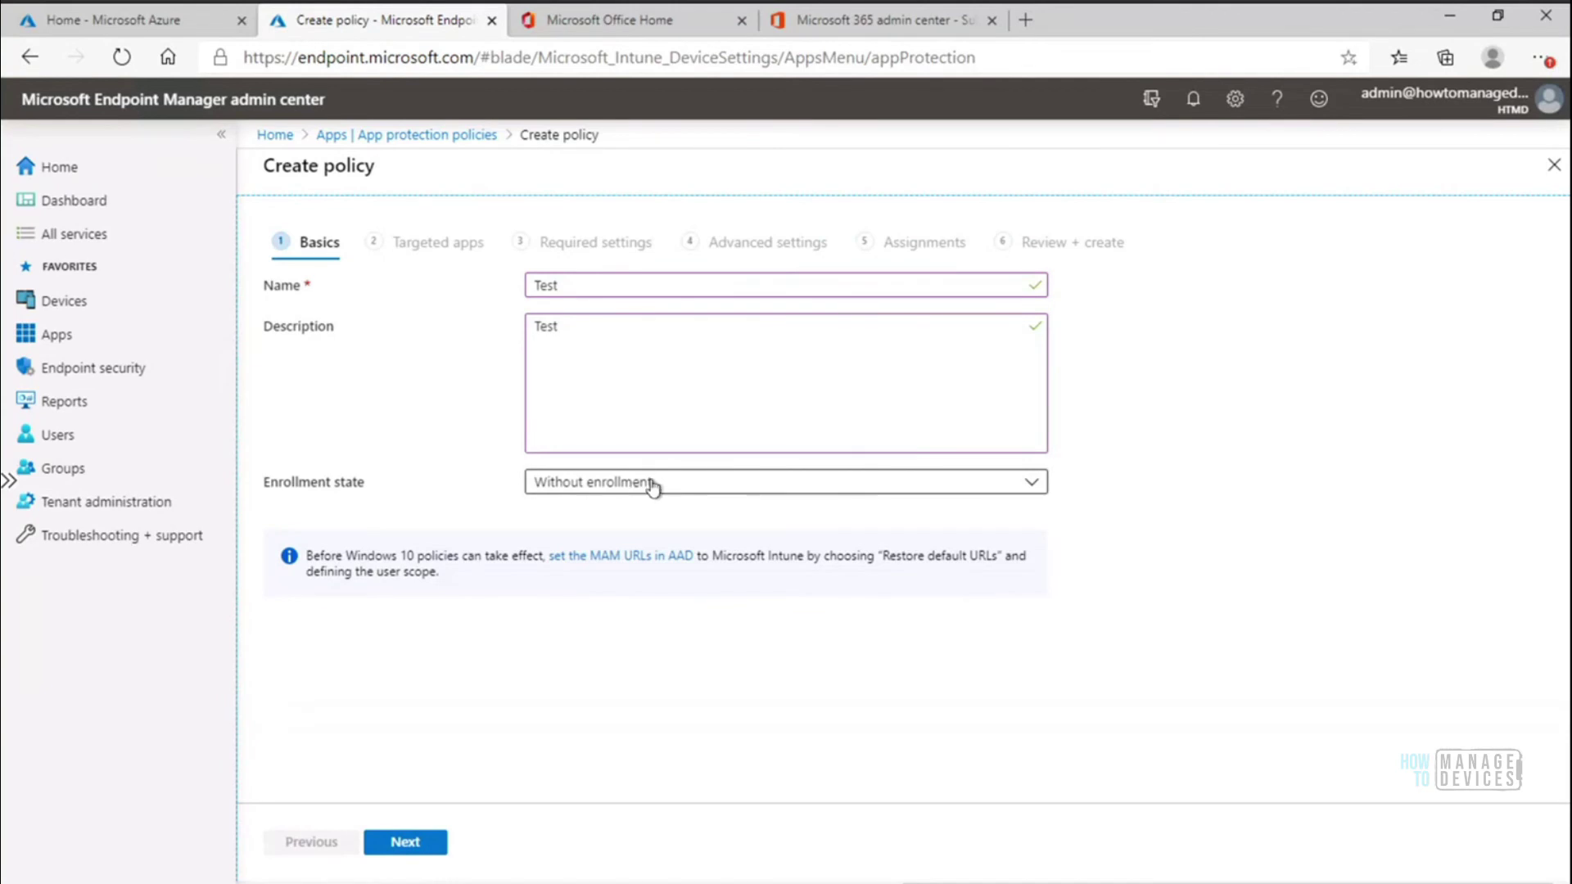
Set the policy's Enrollment state to With enrollment, then show the remote session windows
{"action": "left_click", "coordinate": [652, 492]}
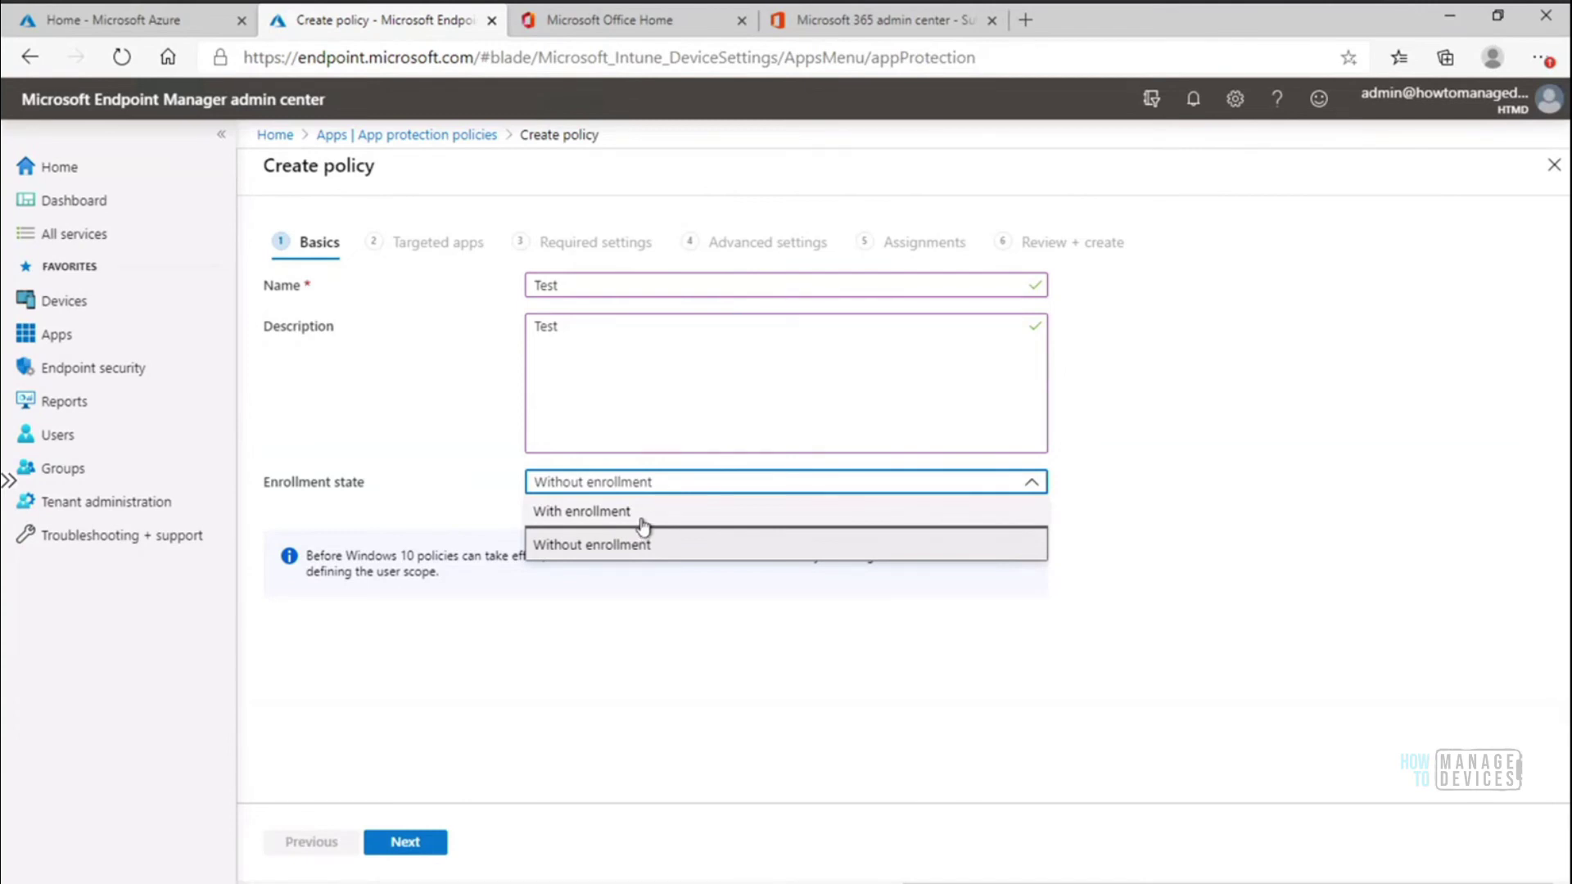
{"action": "left_click", "coordinate": [643, 518]}
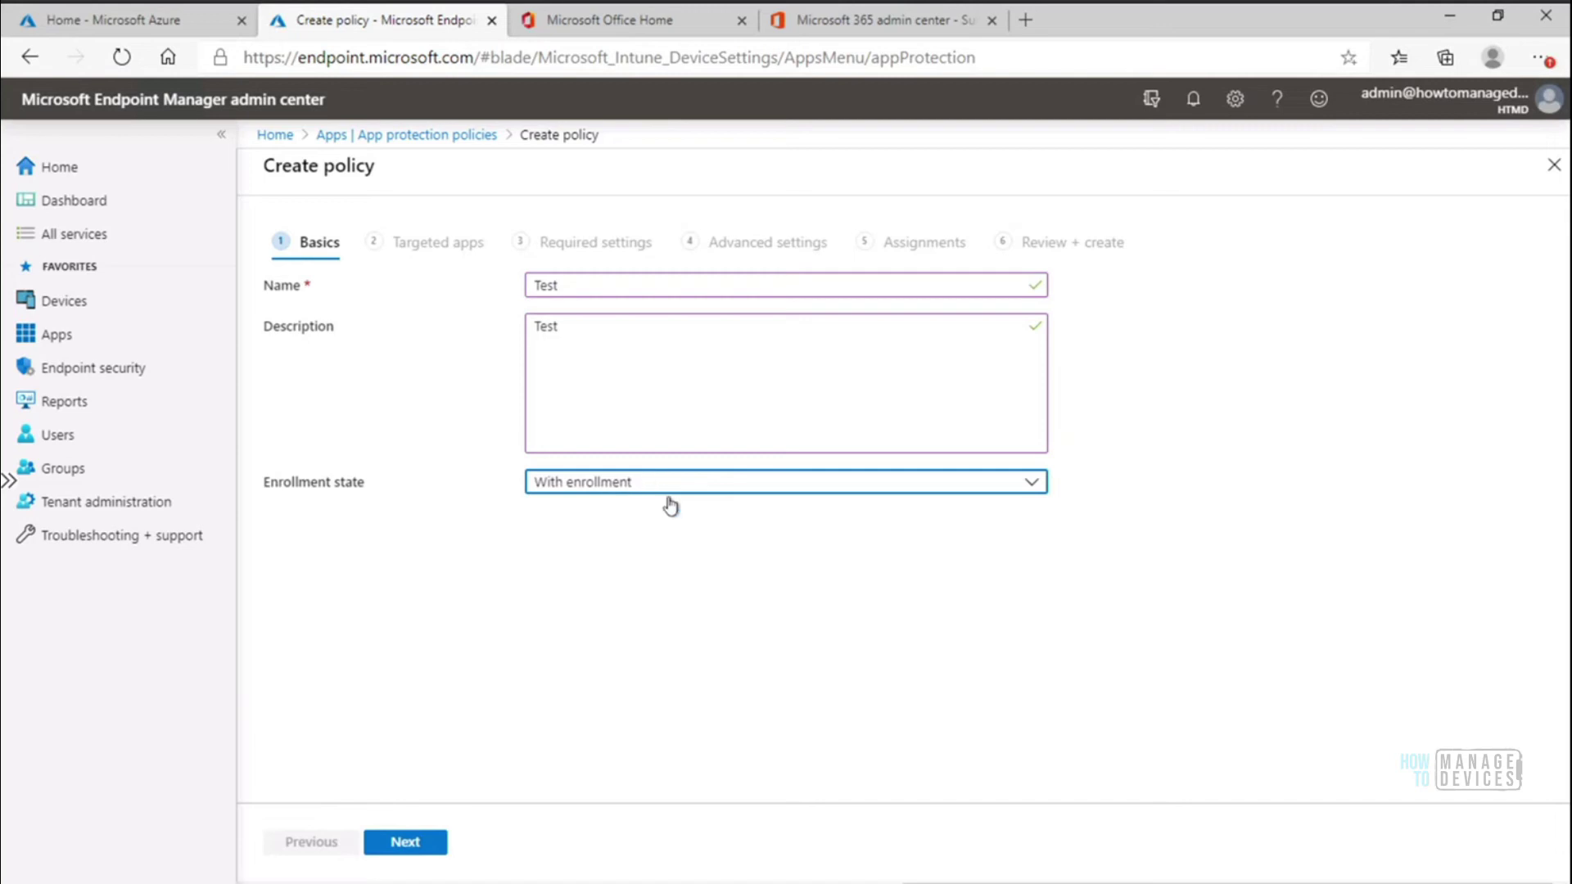
{"action": "left_click", "coordinate": [897, 883]}
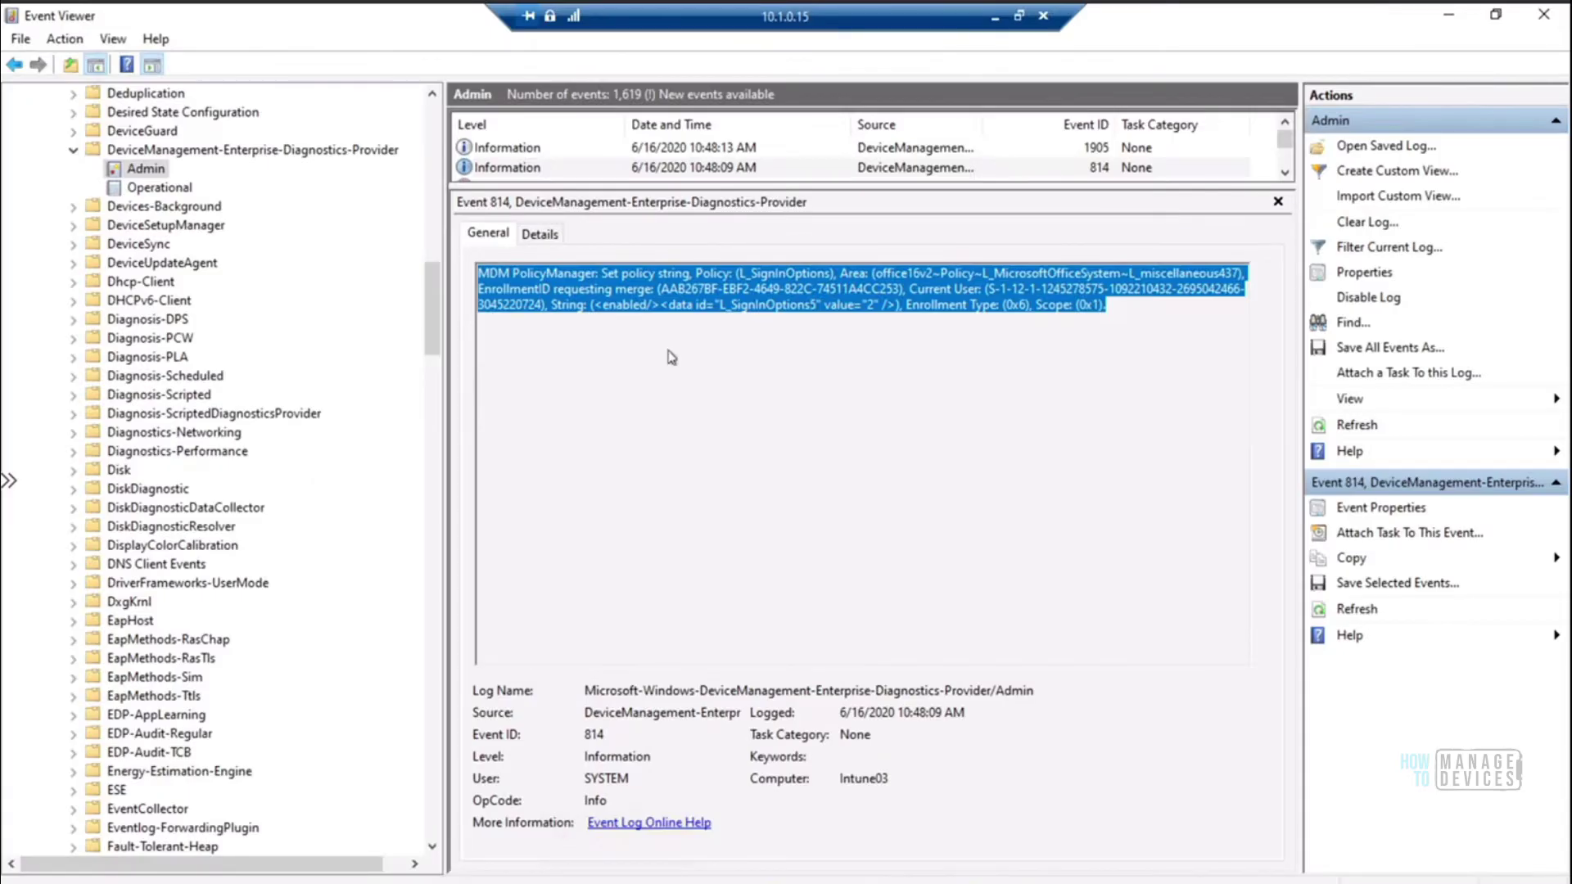
{"action": "left_click", "coordinate": [995, 20]}
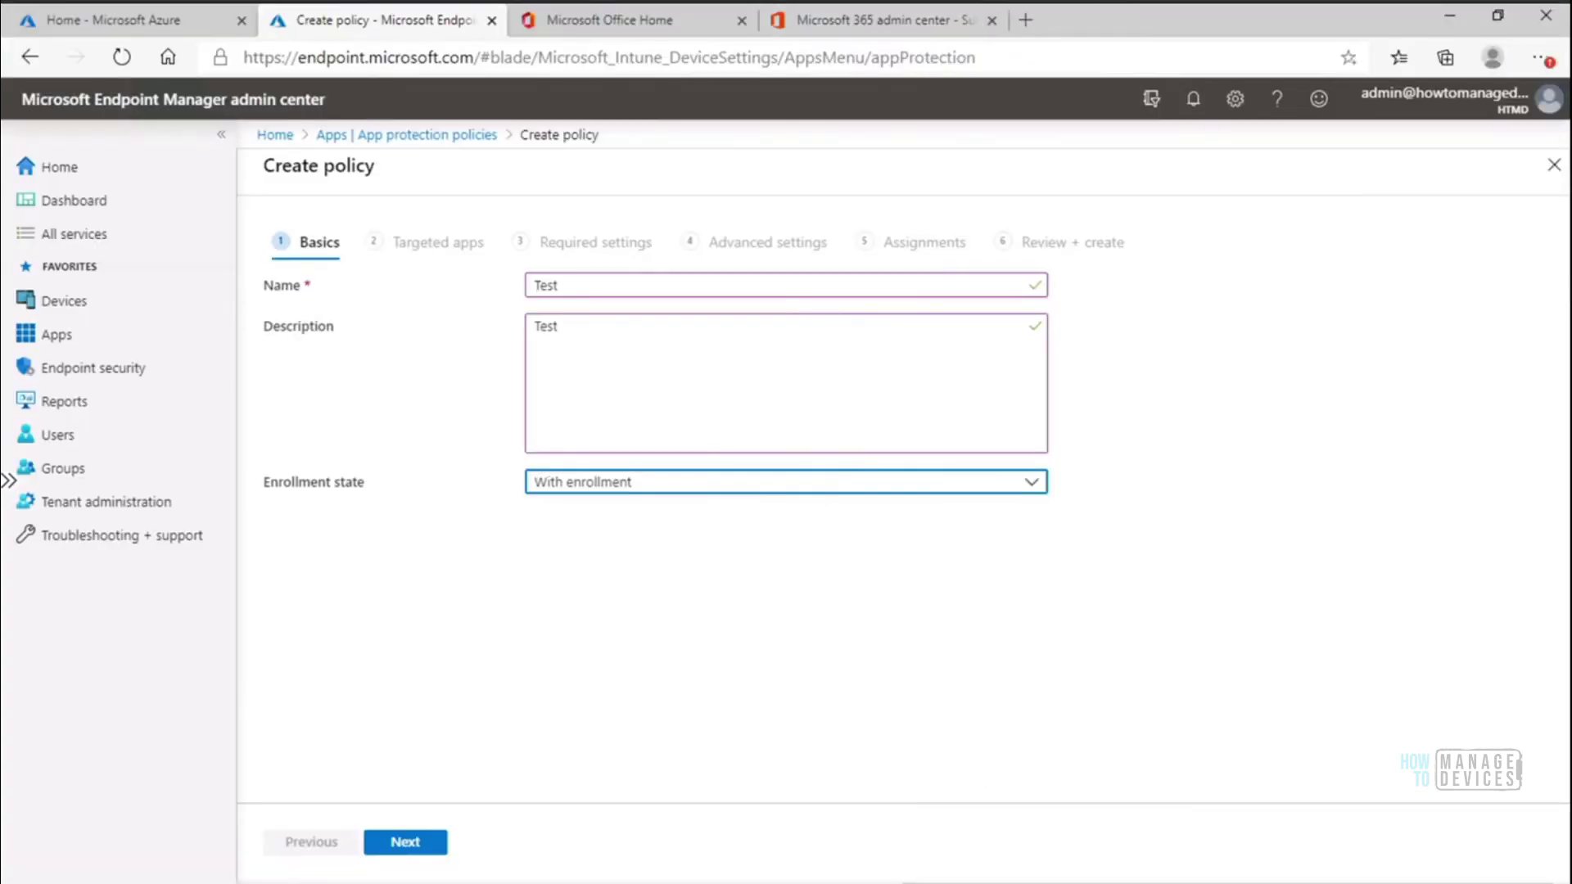
{"action": "left_click", "coordinate": [901, 882]}
{"action": "left_click", "coordinate": [1011, 834]}
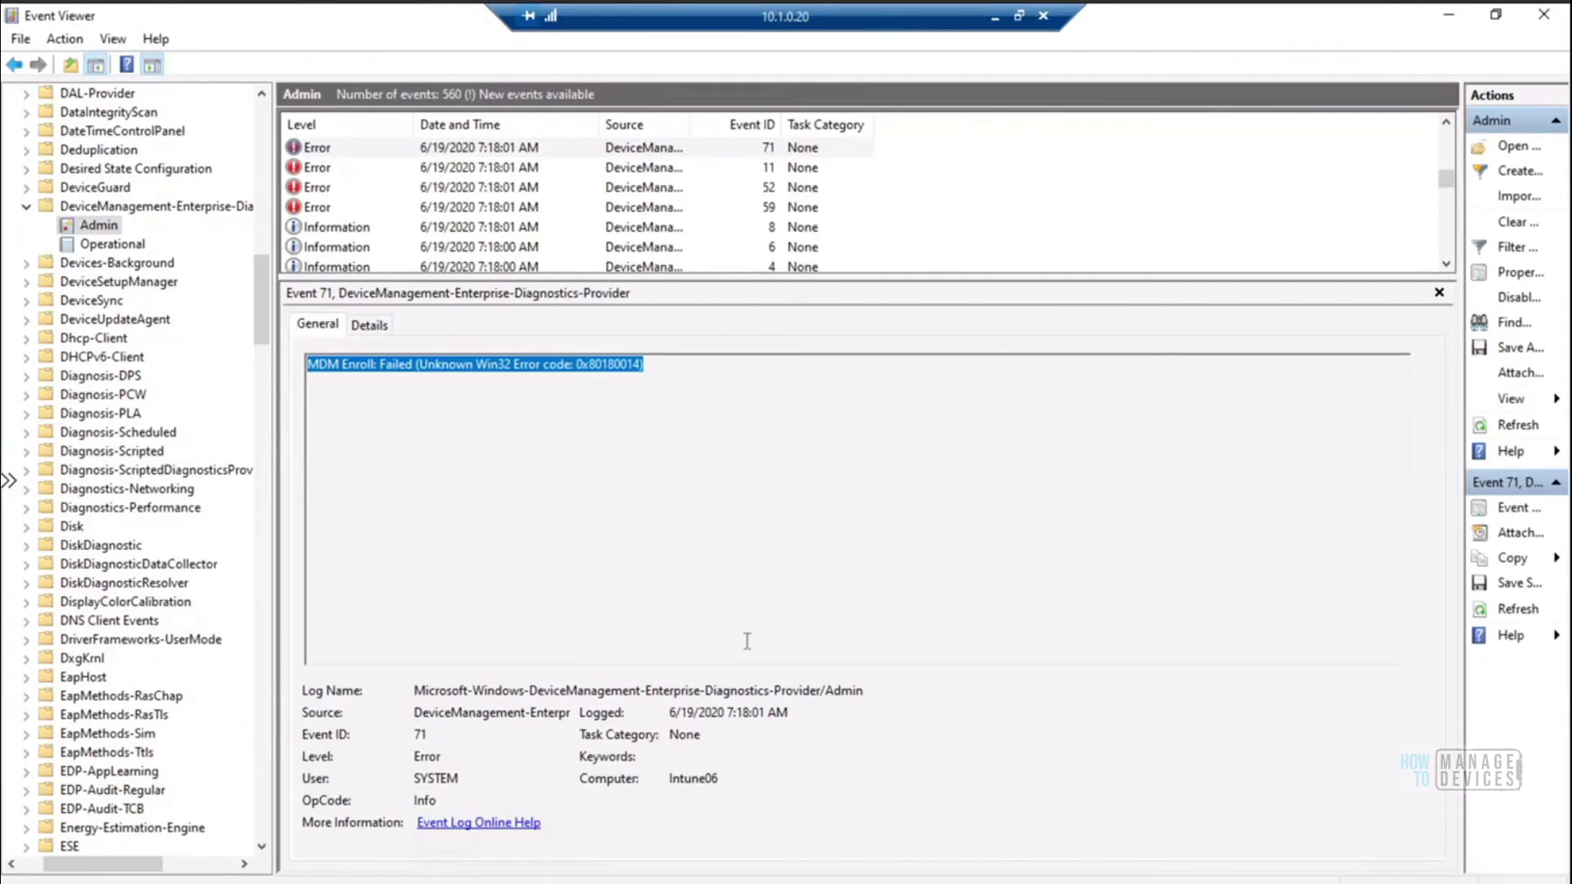
{"action": "mouse_move", "coordinate": [694, 883]}
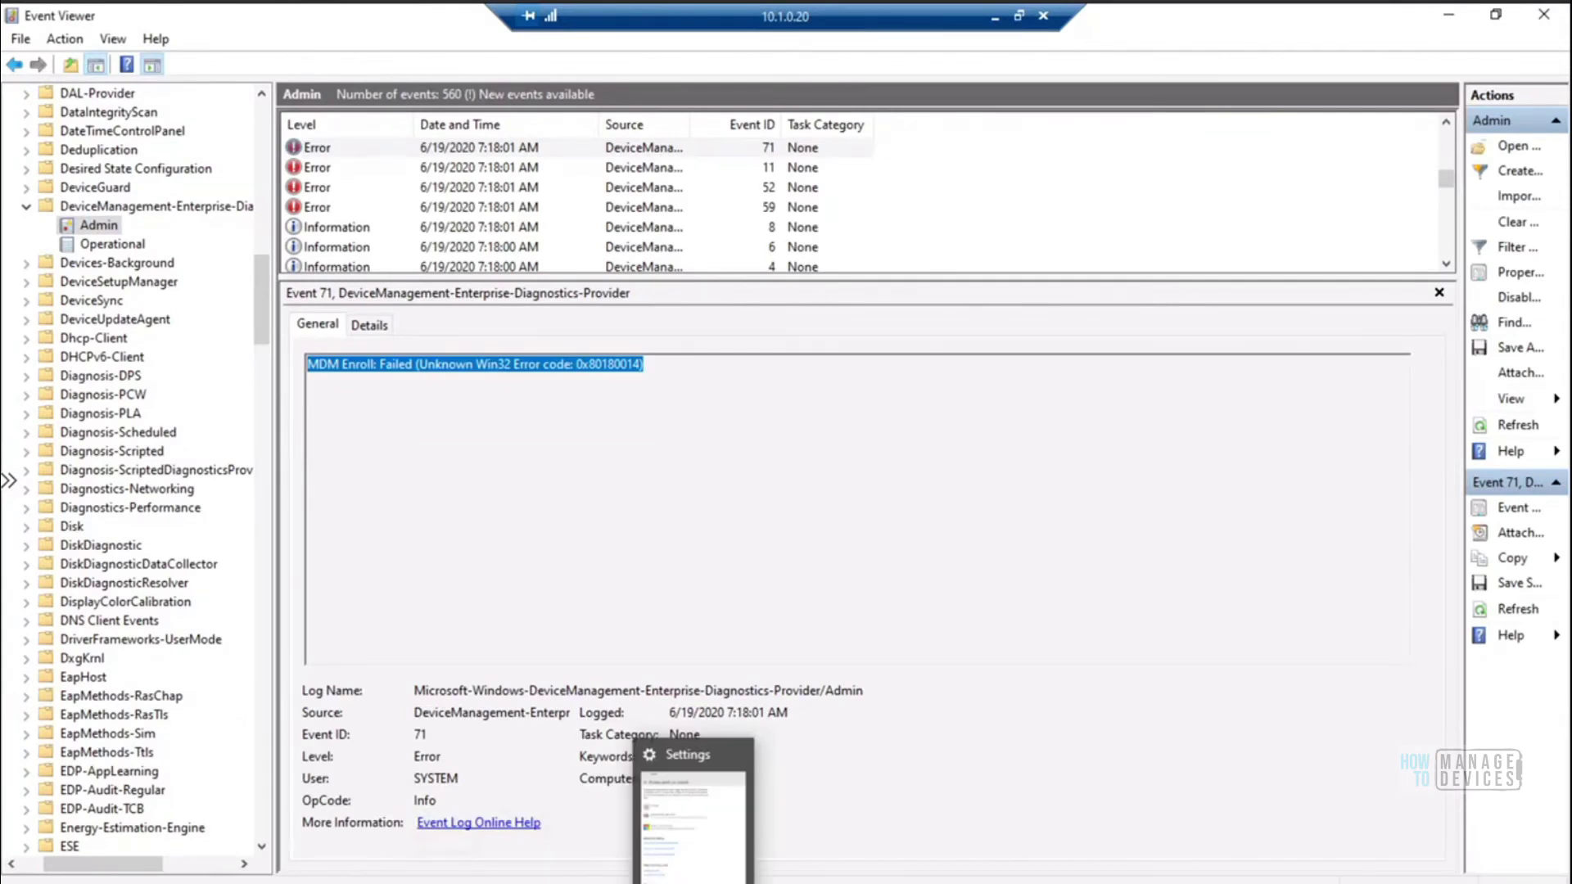
{"action": "left_click", "coordinate": [693, 819]}
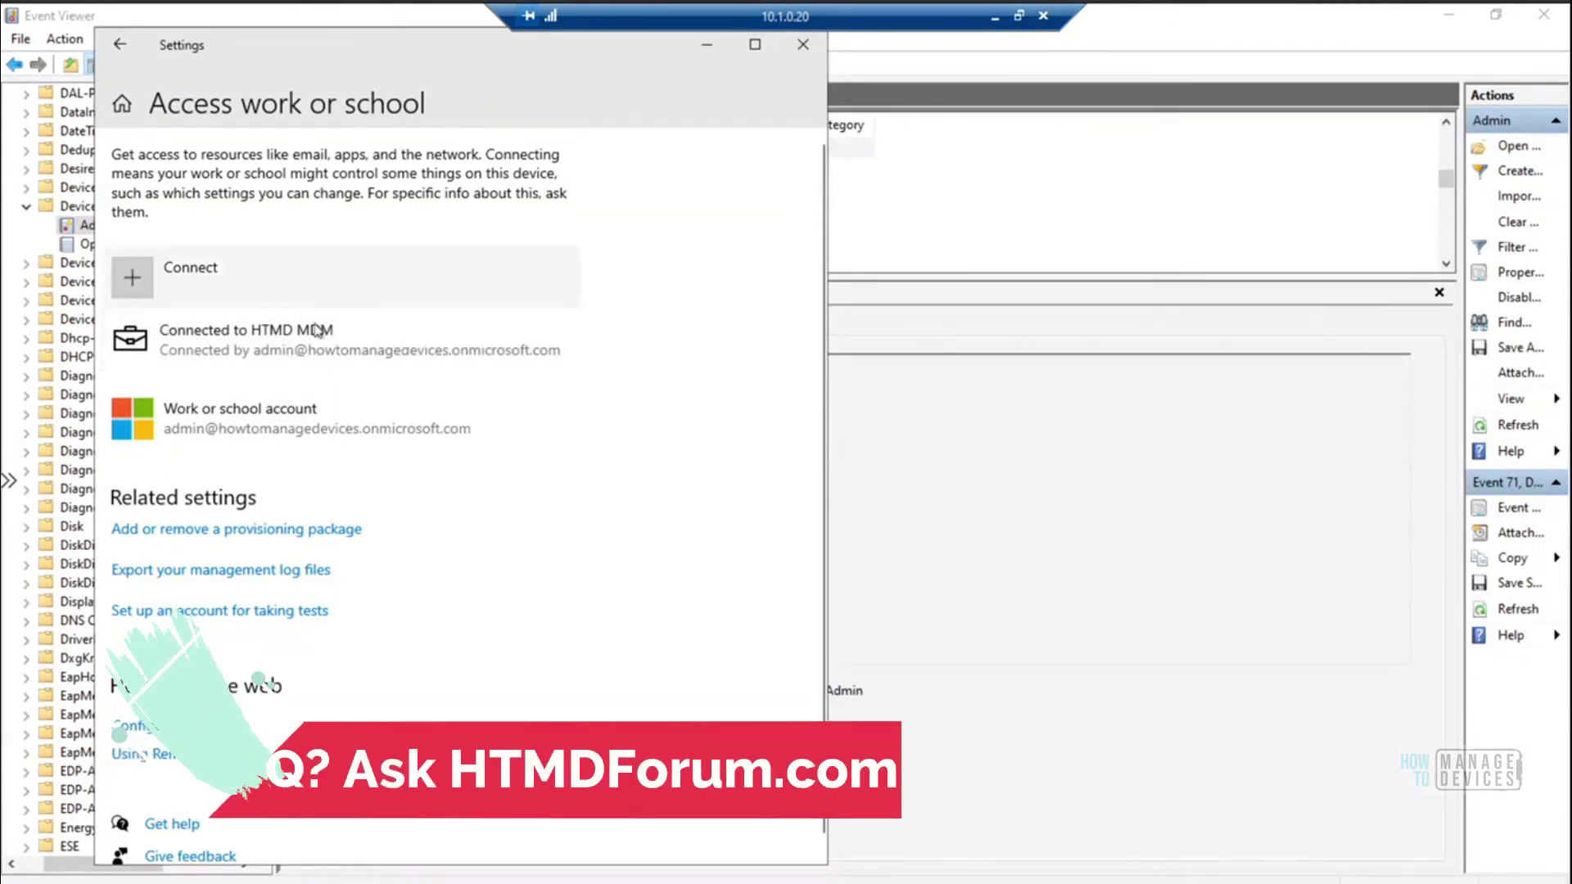
{"action": "left_click", "coordinate": [992, 22]}
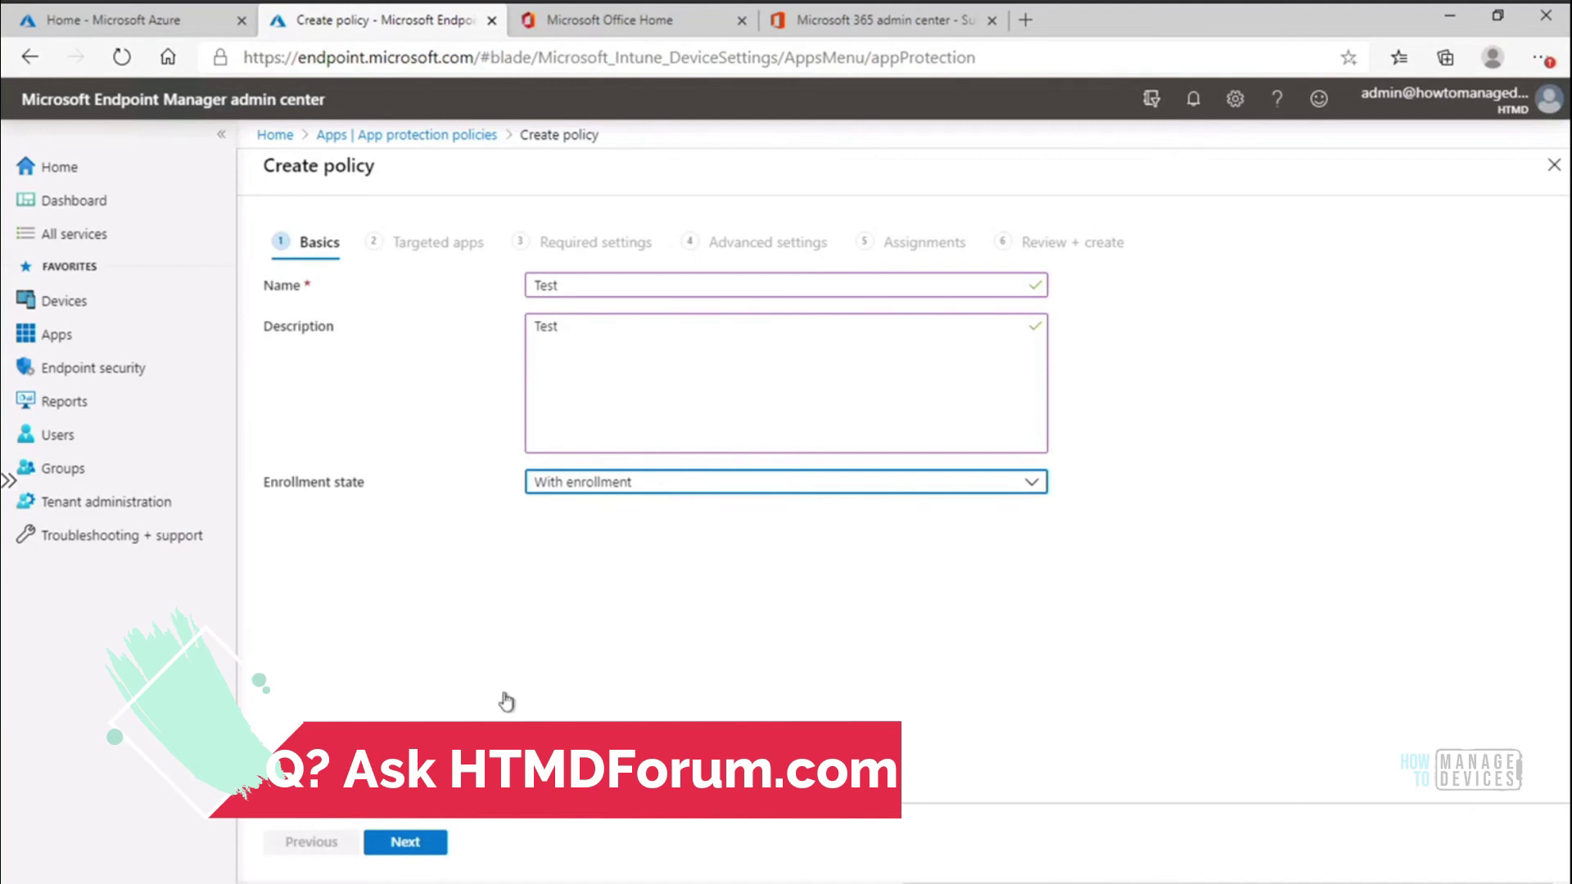
Confirm Enrollment state stays With enrollment and continue the Test policy to Targeted apps
{"action": "left_click", "coordinate": [800, 492]}
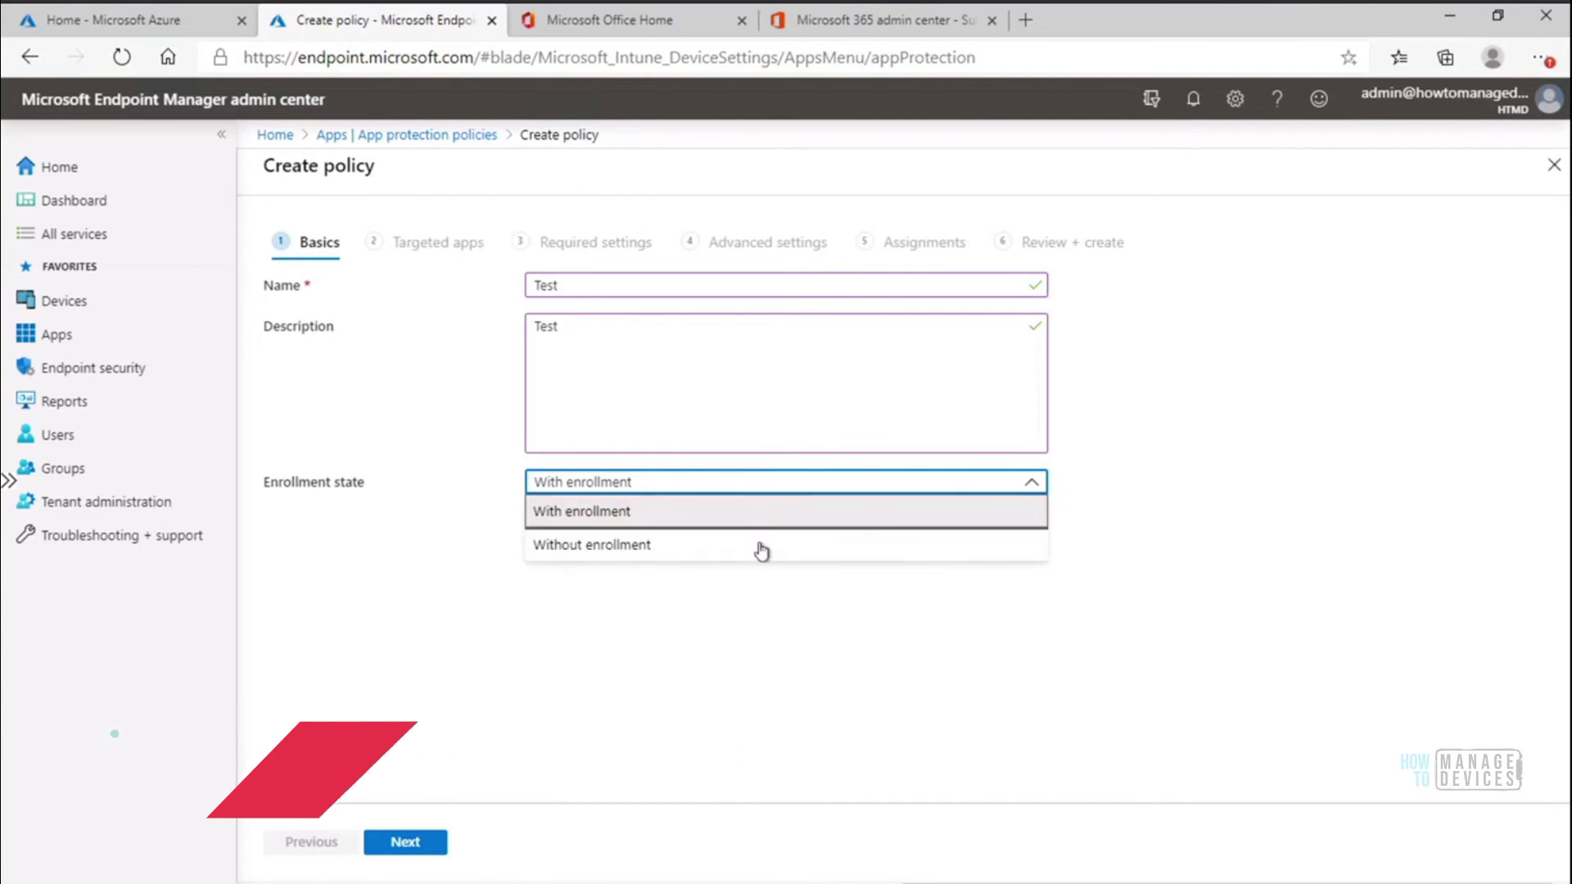
{"action": "left_click", "coordinate": [691, 523]}
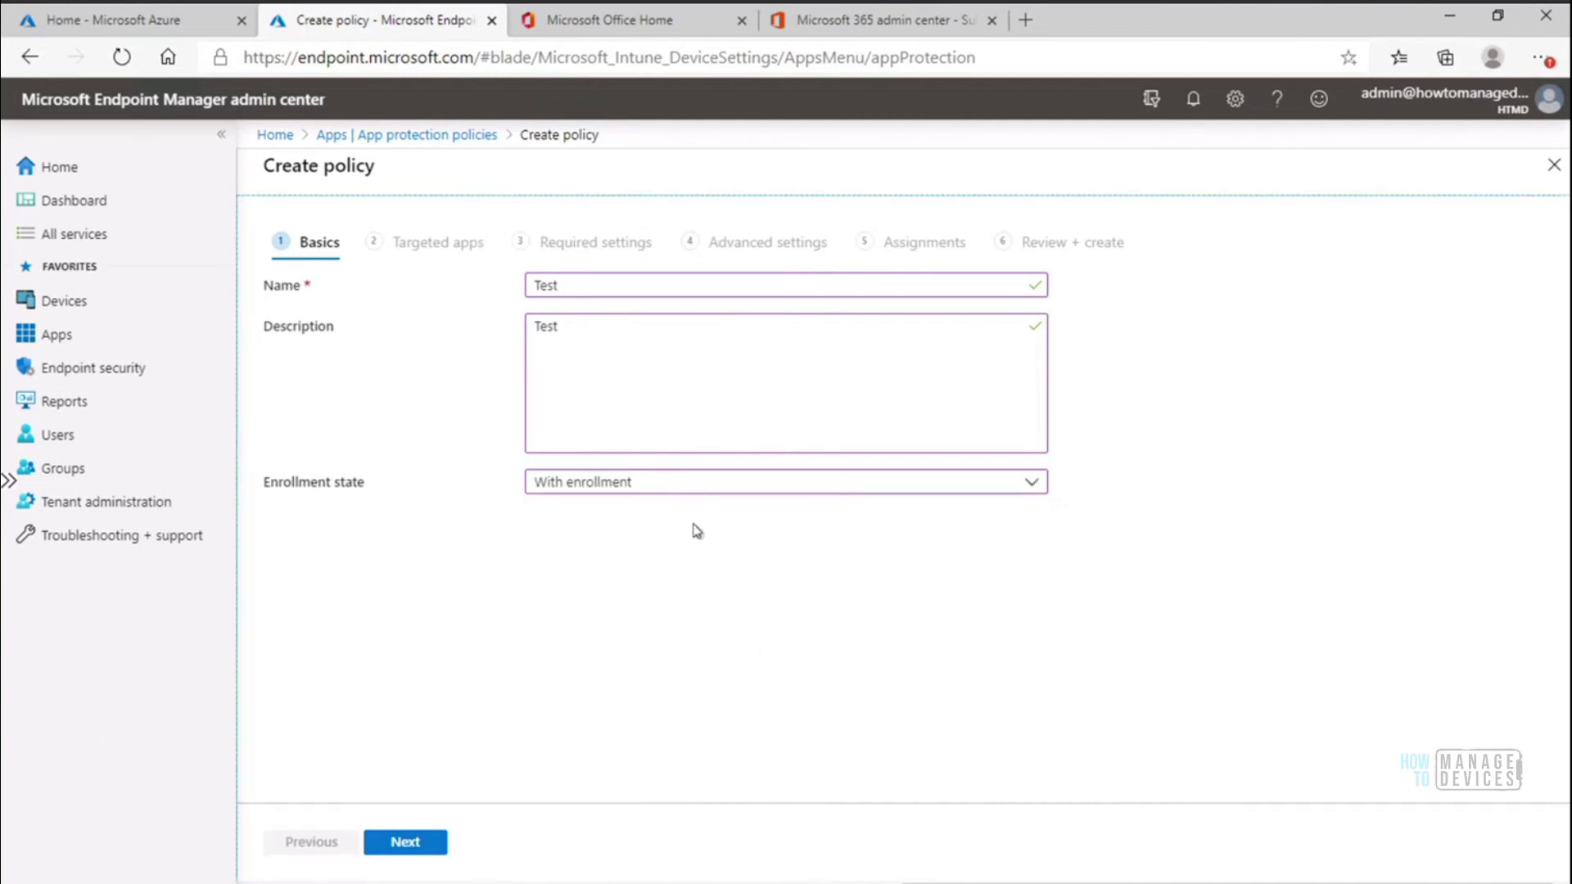
{"action": "left_click", "coordinate": [752, 491]}
{"action": "left_click", "coordinate": [693, 611]}
{"action": "left_click", "coordinate": [422, 846]}
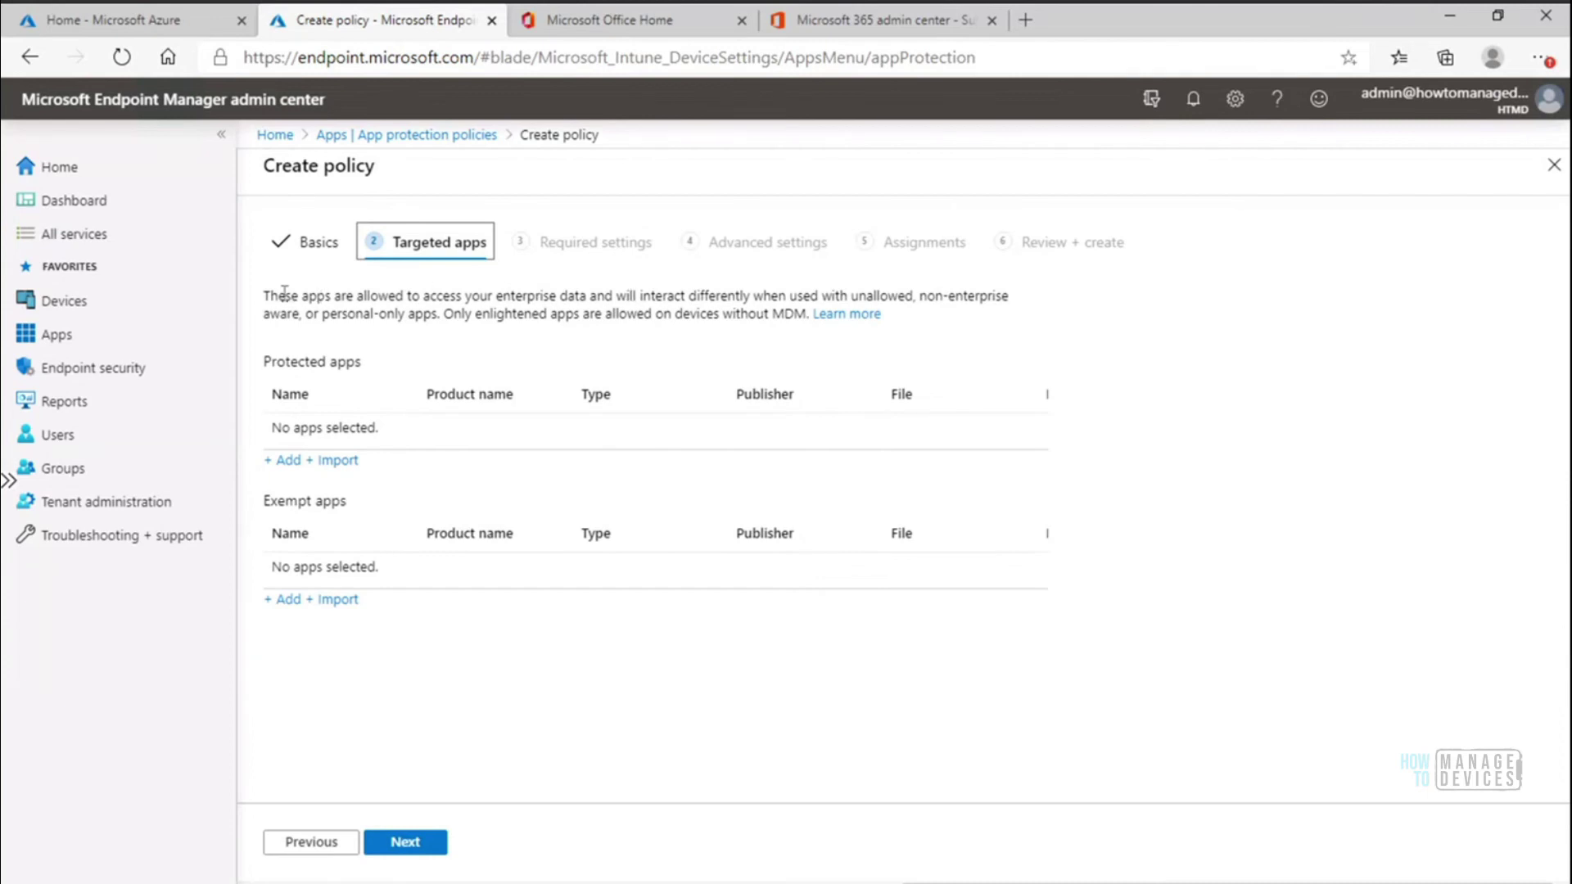
Highlight the enterprise data access sentence, then switch to the Azure AD Joined remote session
{"action": "left_click_drag", "start_coordinate": [268, 295], "coordinate": [583, 288]}
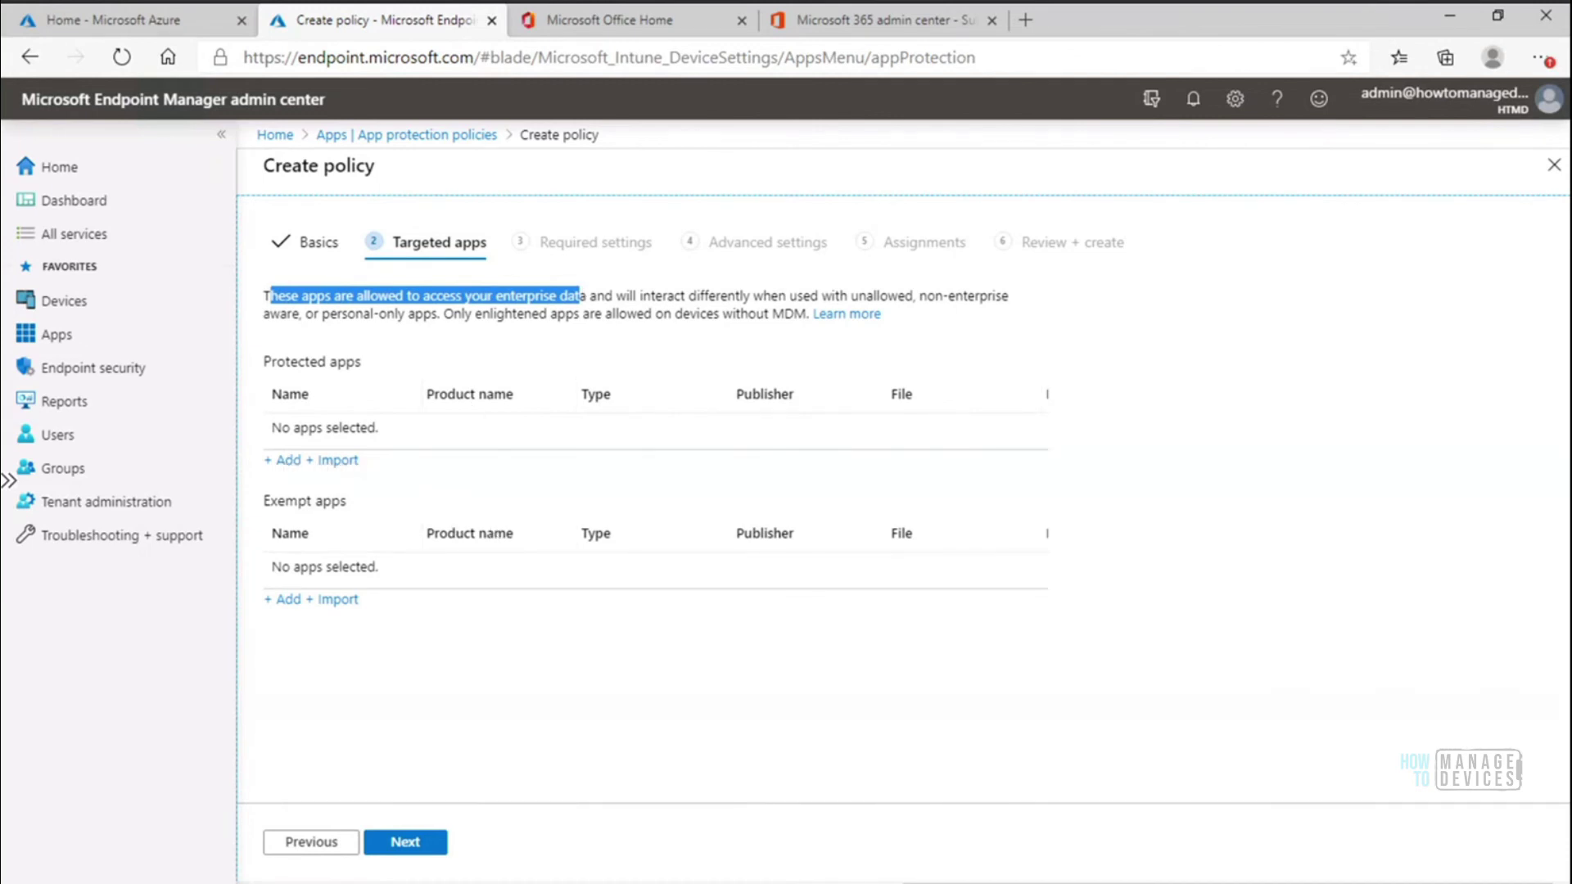
{"action": "left_click", "coordinate": [898, 883]}
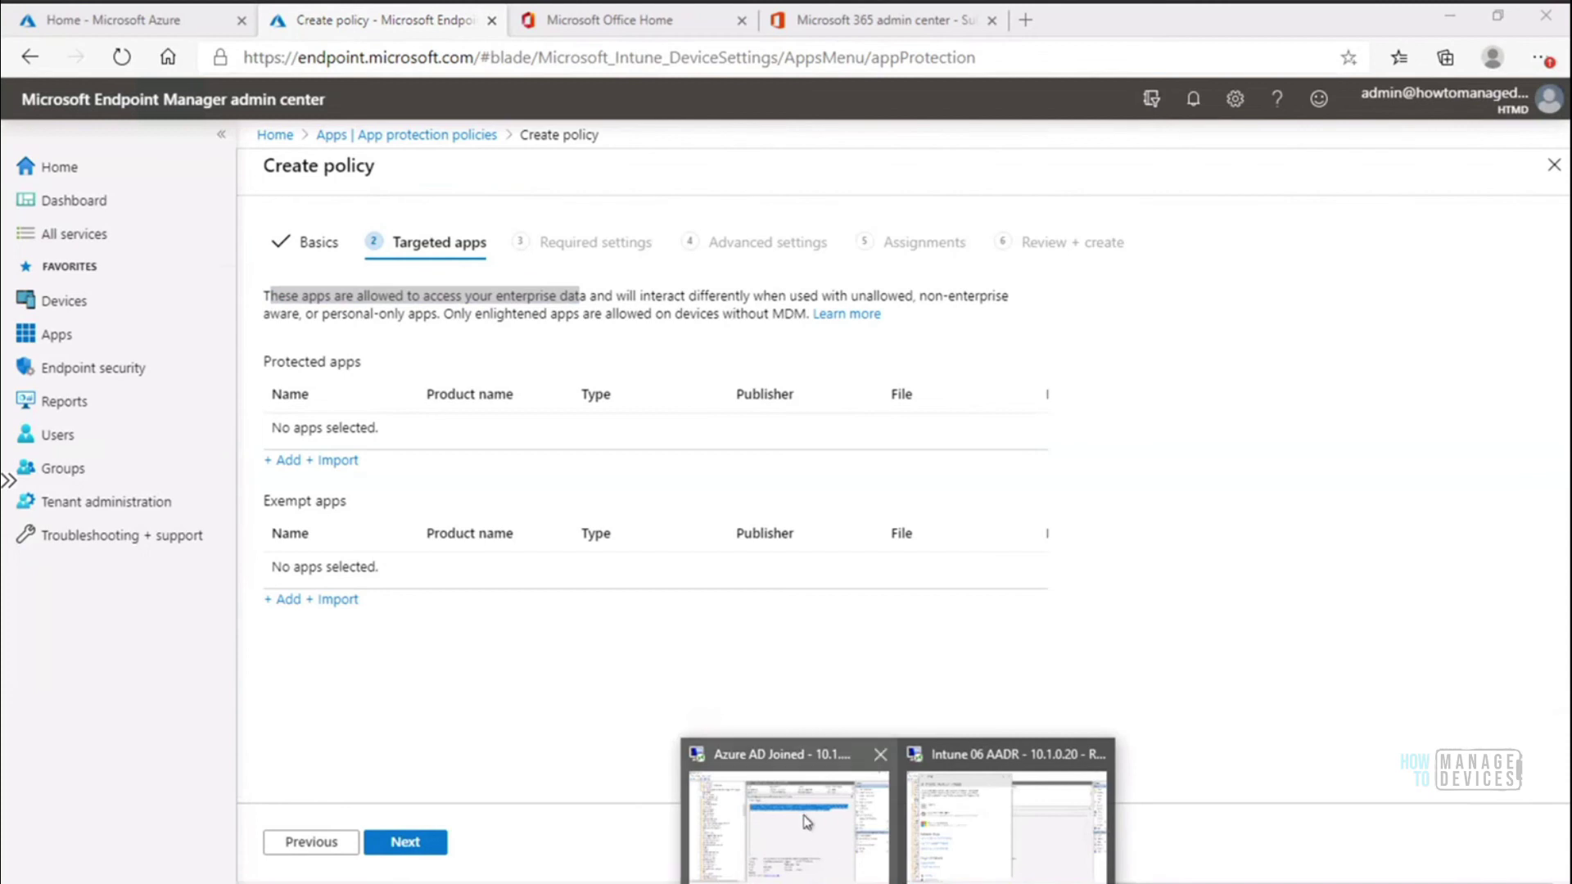
{"action": "left_click", "coordinate": [807, 822]}
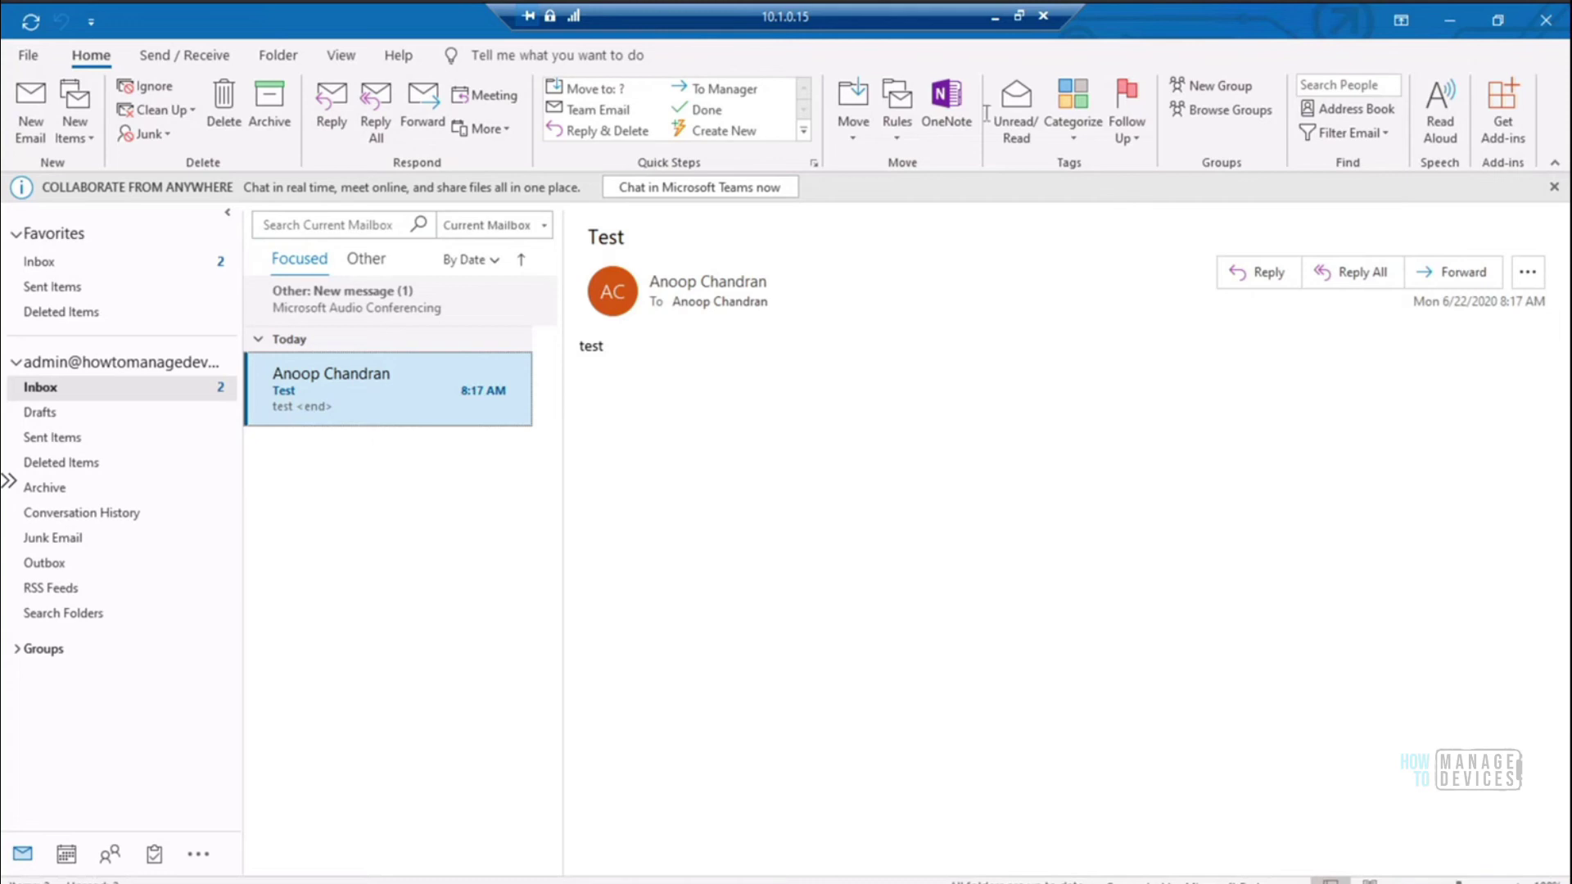
Minimize the Remote Desktop session to return to the Test policy's Targeted apps page
{"action": "left_click", "coordinate": [994, 22]}
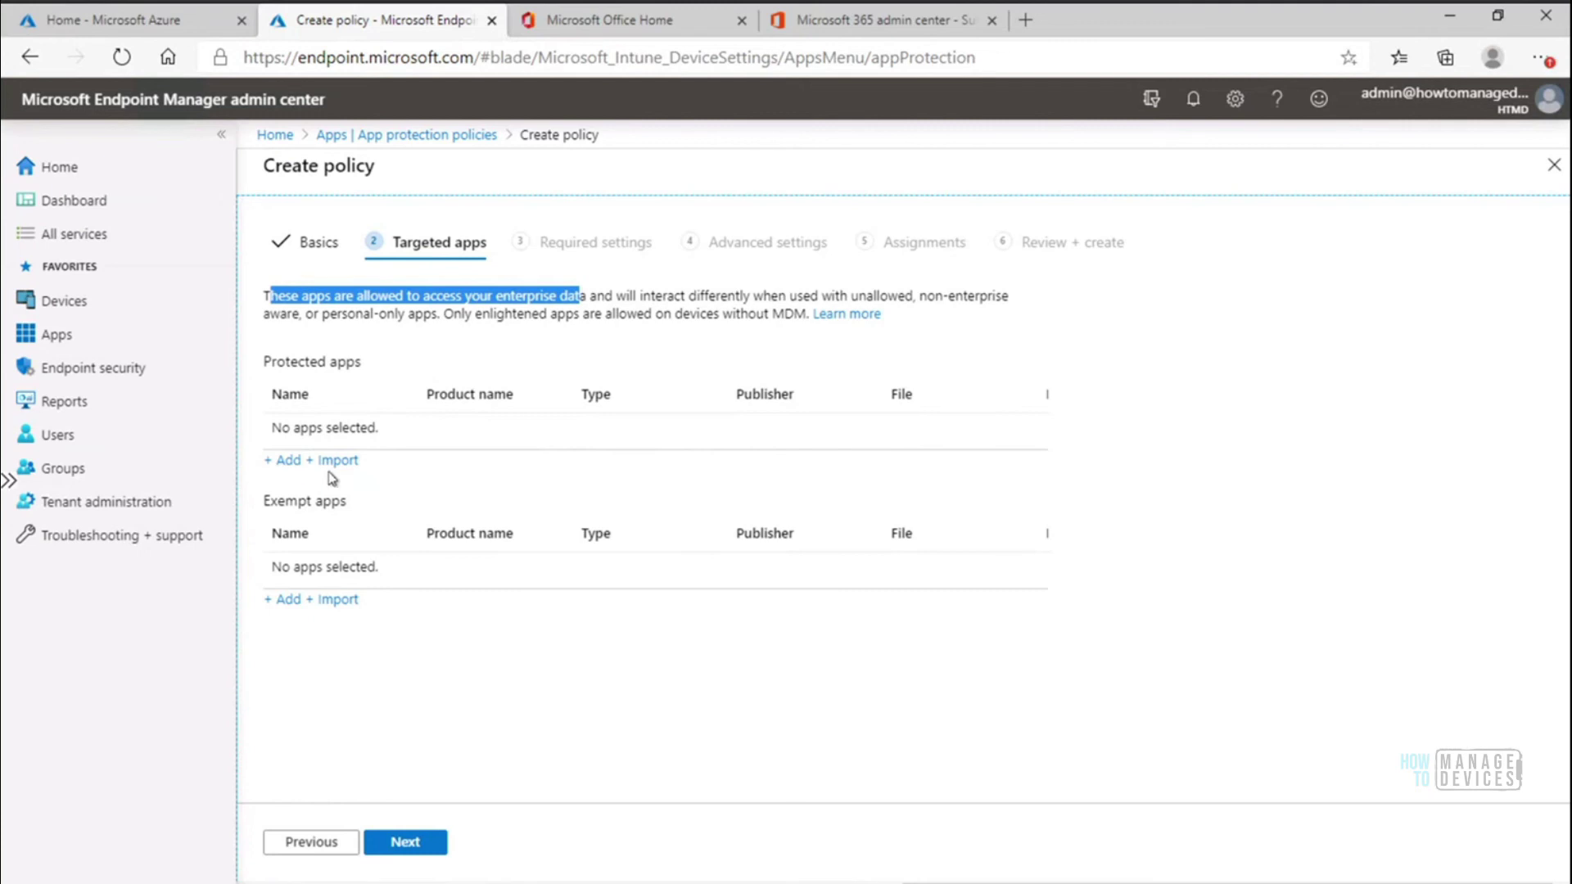
Open the protected apps picker and widen its Product name column to show full names
{"action": "left_click", "coordinate": [288, 461]}
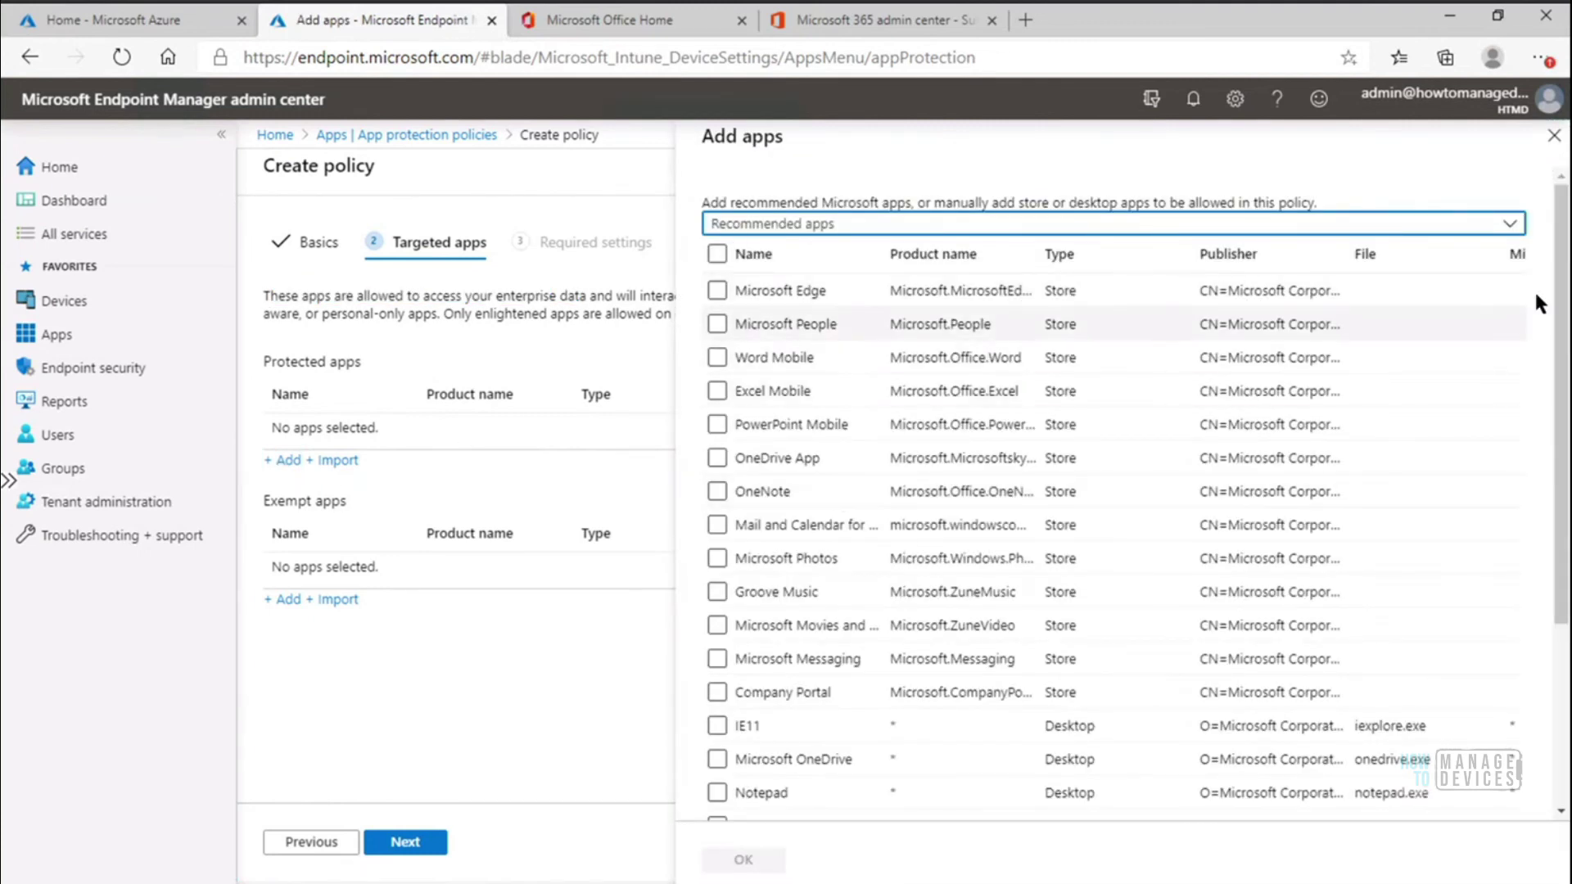
{"action": "left_click", "coordinate": [1553, 384]}
{"action": "scroll", "coordinate": [1553, 385], "scroll_direction": "down", "scroll_amount": 3}
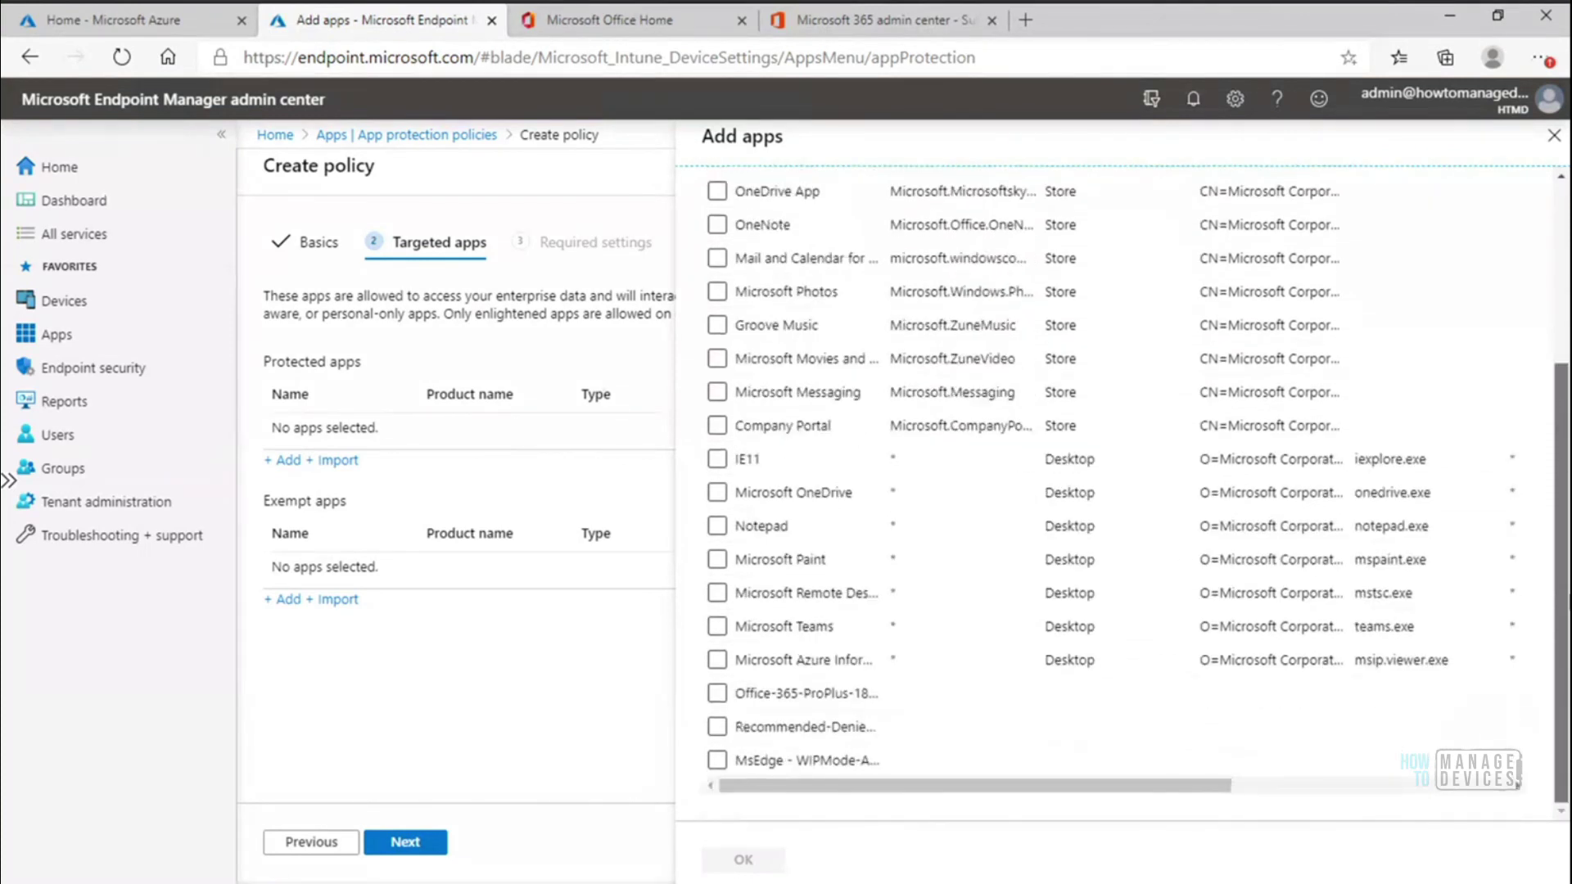
{"action": "scroll", "coordinate": [1550, 475], "scroll_direction": "up", "scroll_amount": 3}
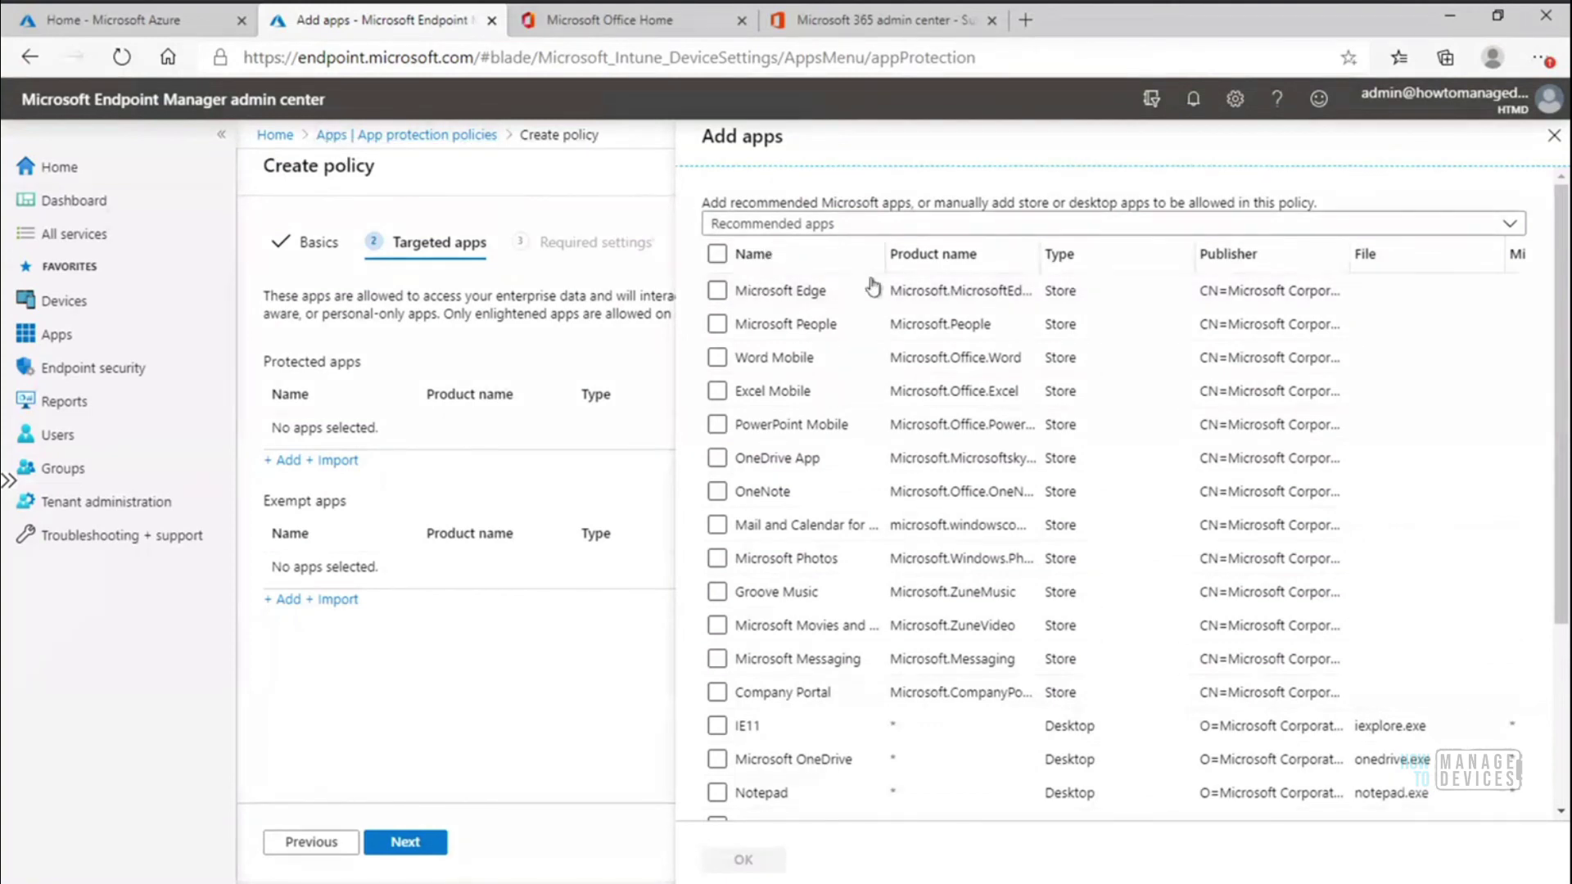
{"action": "left_click_drag", "start_coordinate": [1566, 288], "coordinate": [1566, 524]}
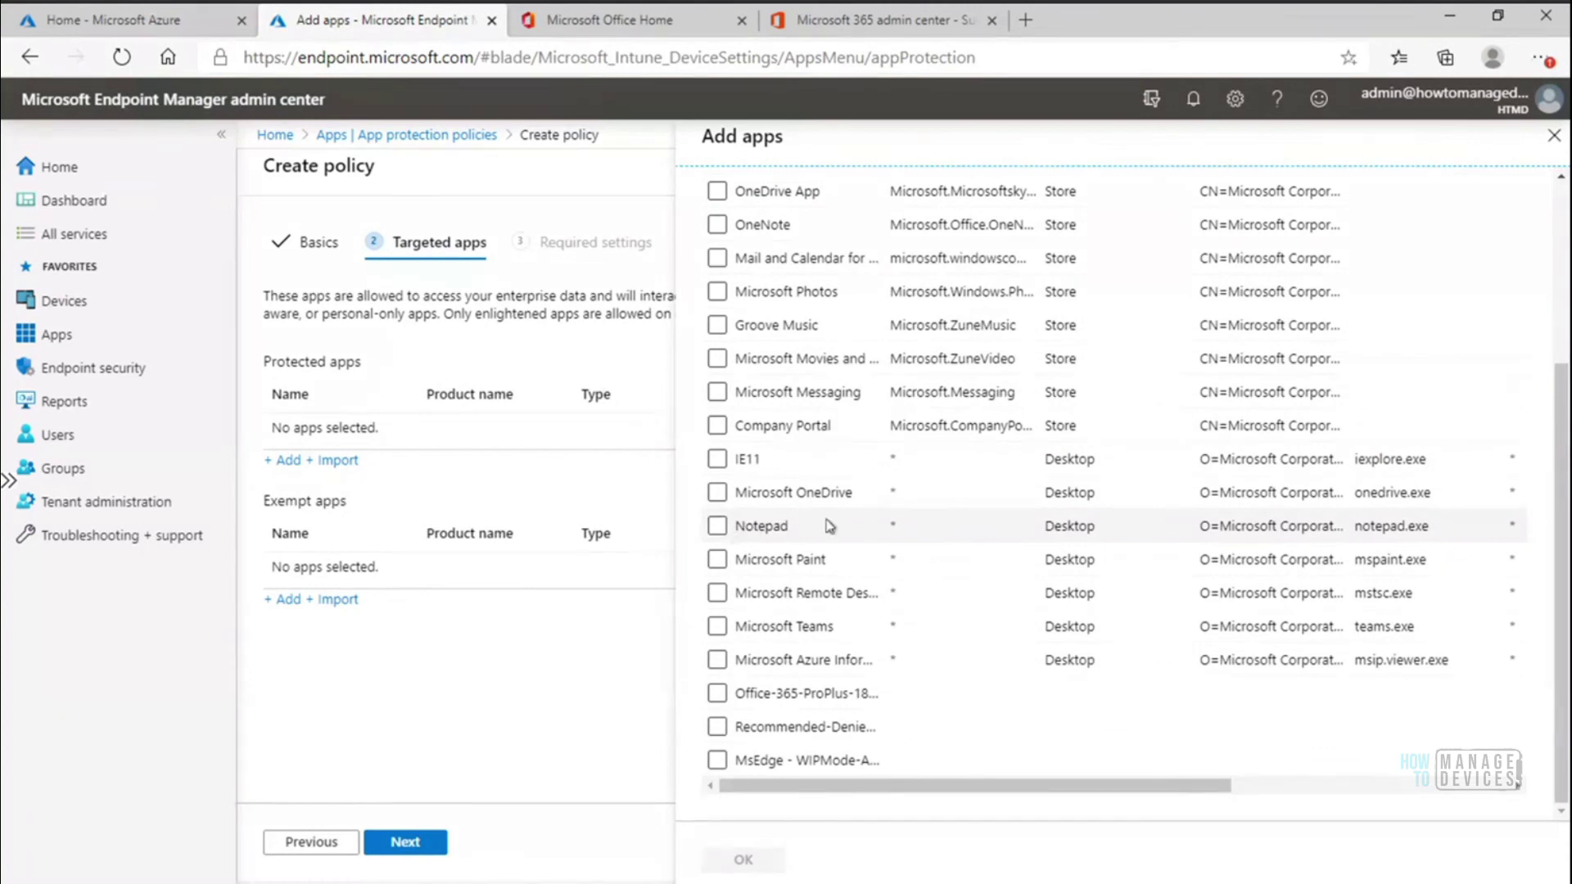
{"action": "left_click_drag", "start_coordinate": [1564, 585], "coordinate": [1564, 368]}
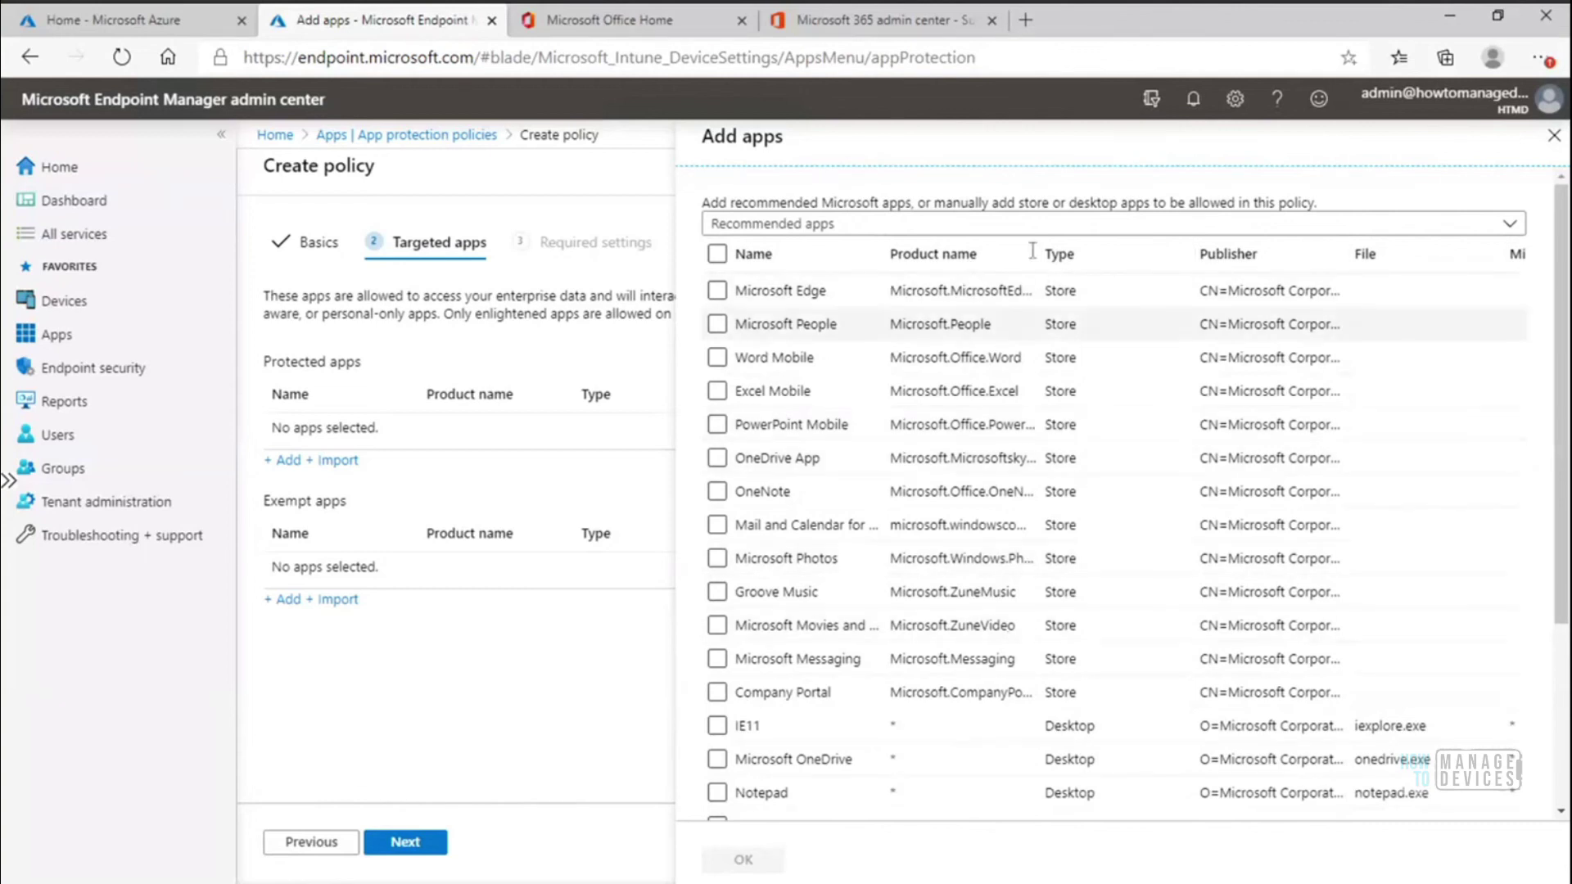
{"action": "left_click_drag", "start_coordinate": [1042, 254], "coordinate": [1110, 248]}
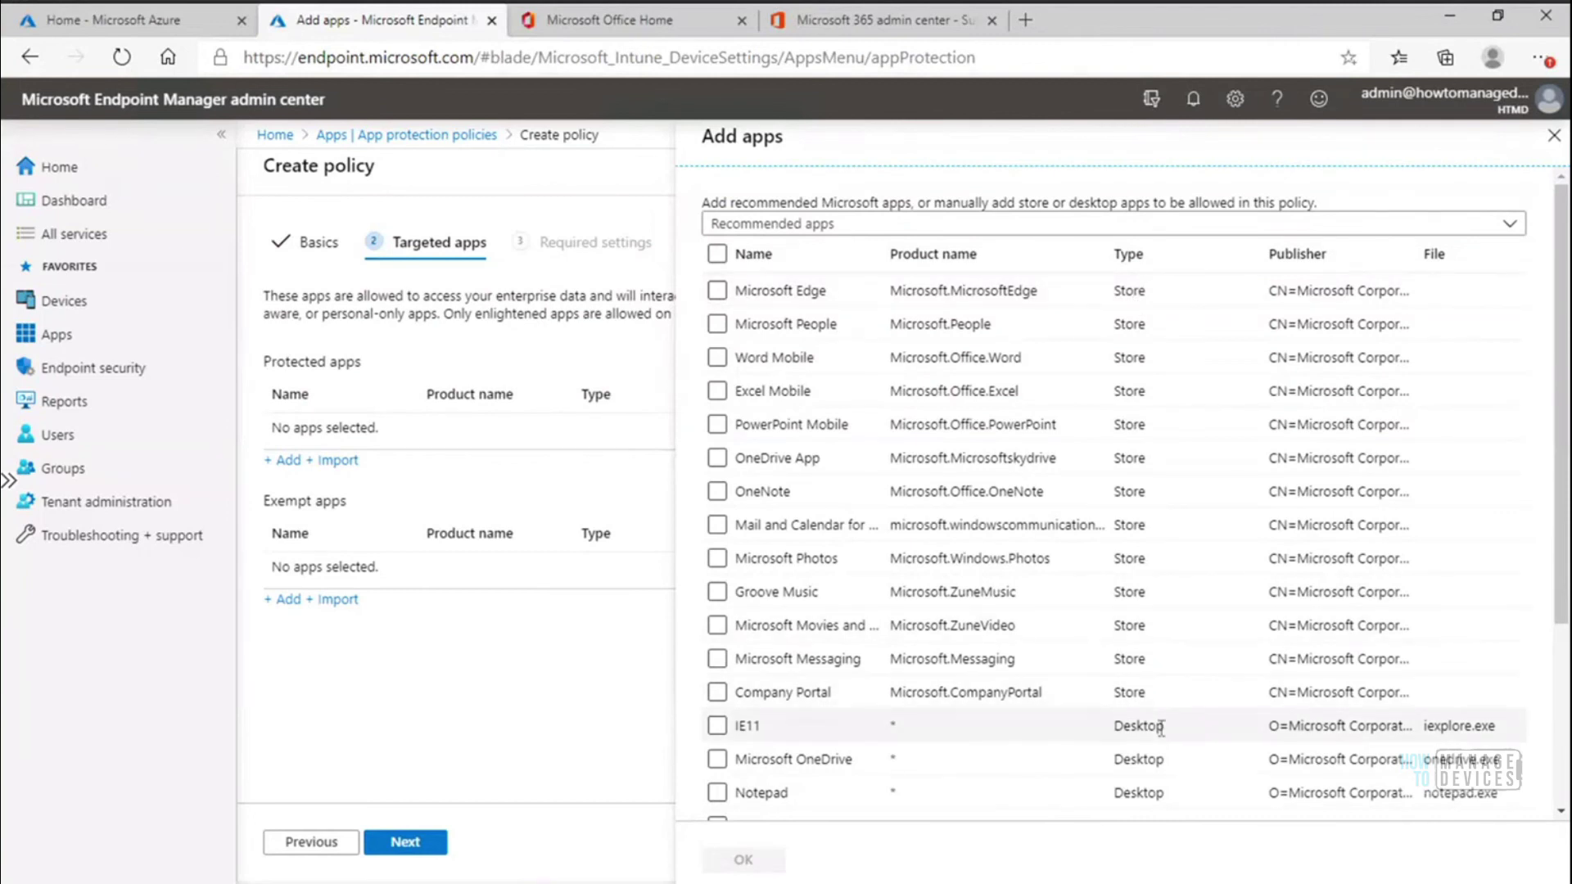
Tick Notepad in the Recommended apps list and confirm it as a protected app
{"action": "left_click_drag", "start_coordinate": [1161, 727], "coordinate": [1110, 732]}
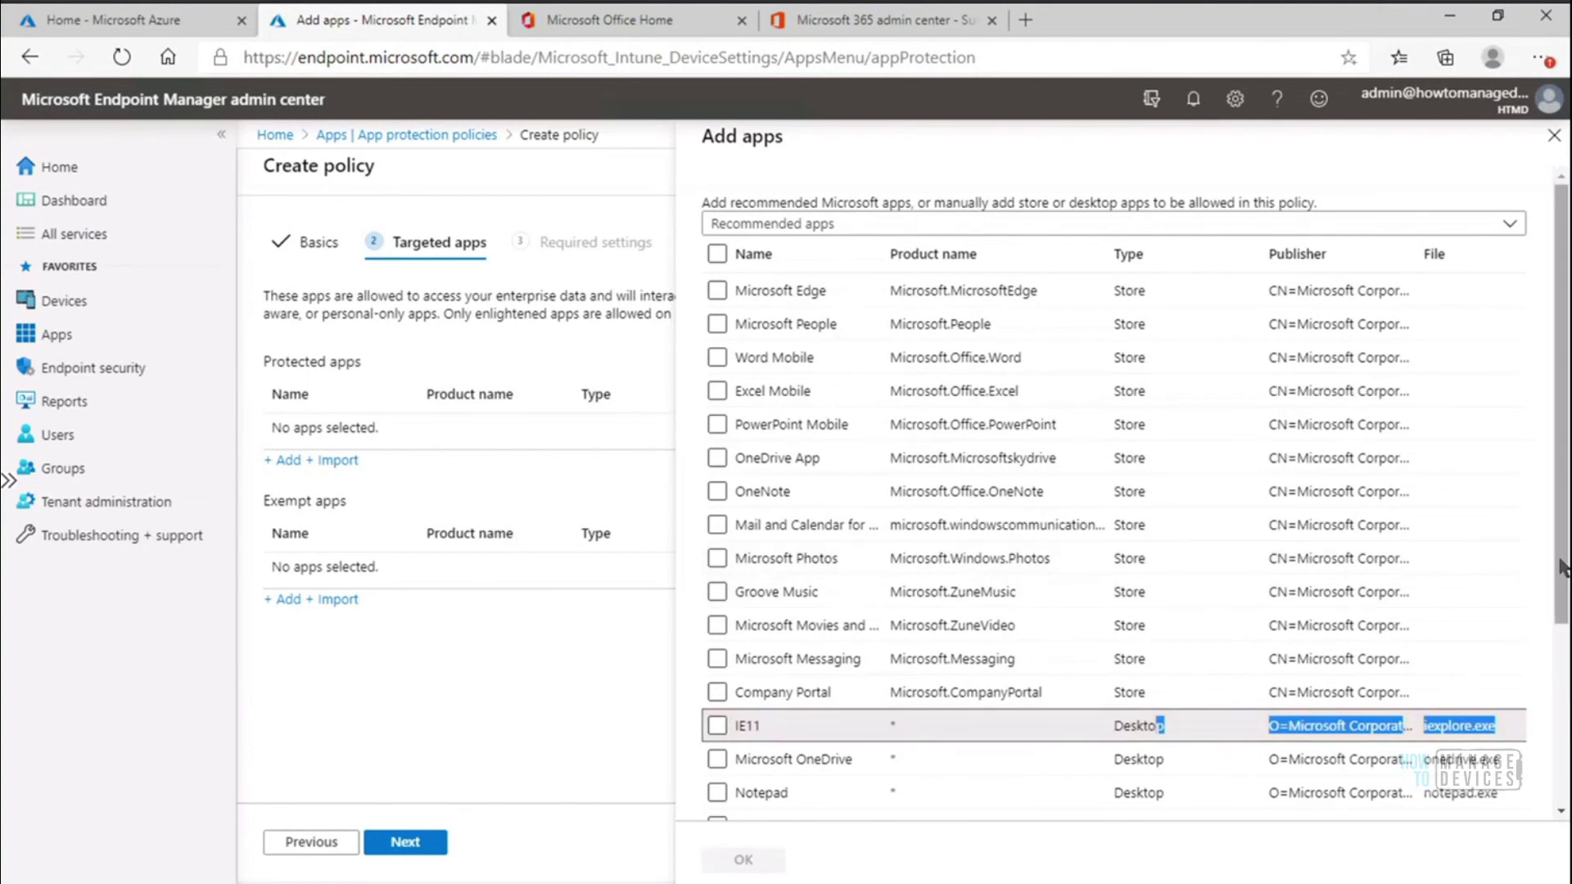
{"action": "scroll", "coordinate": [1564, 590], "scroll_direction": "down", "scroll_amount": 2}
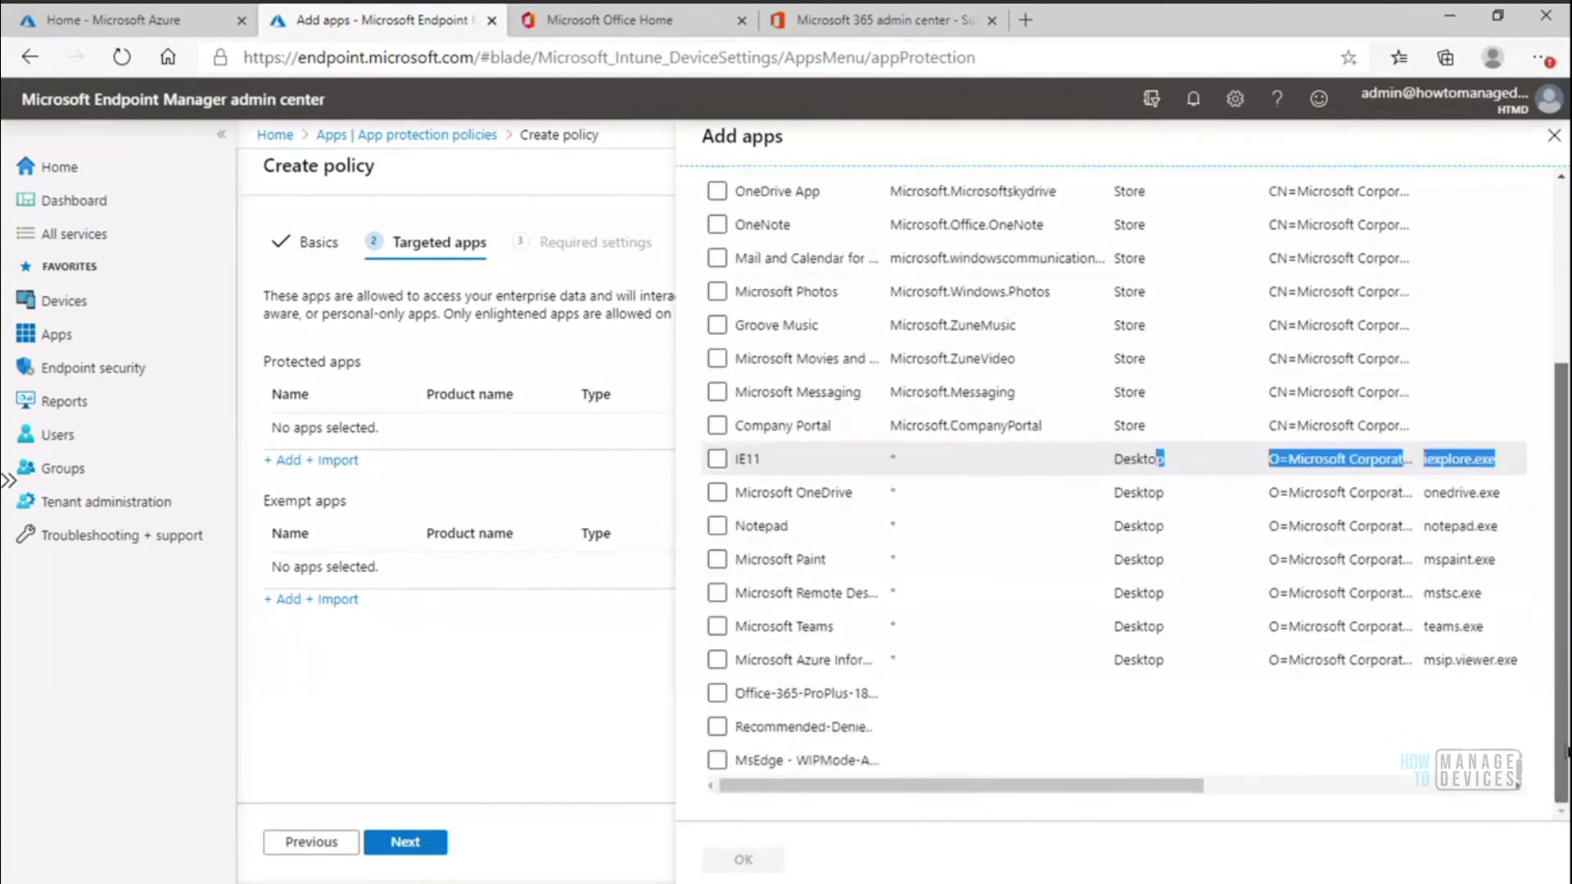
{"action": "scroll", "coordinate": [1562, 409], "scroll_direction": "up", "scroll_amount": 2}
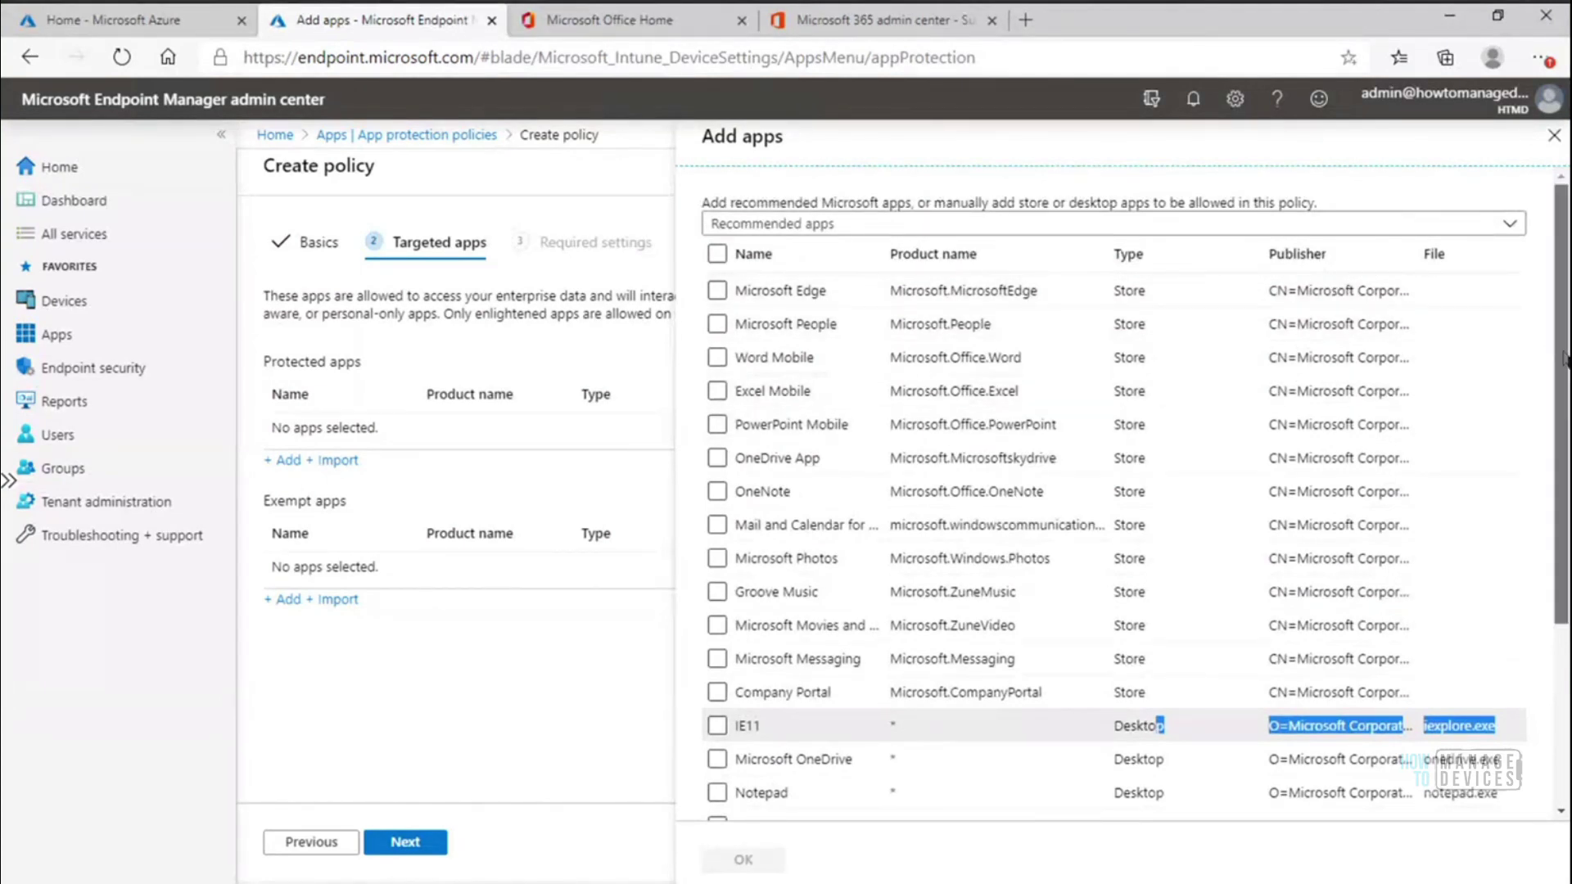
{"action": "scroll", "coordinate": [1565, 358], "scroll_direction": "down", "scroll_amount": 2}
{"action": "scroll", "coordinate": [1565, 358], "scroll_direction": "up", "scroll_amount": 2}
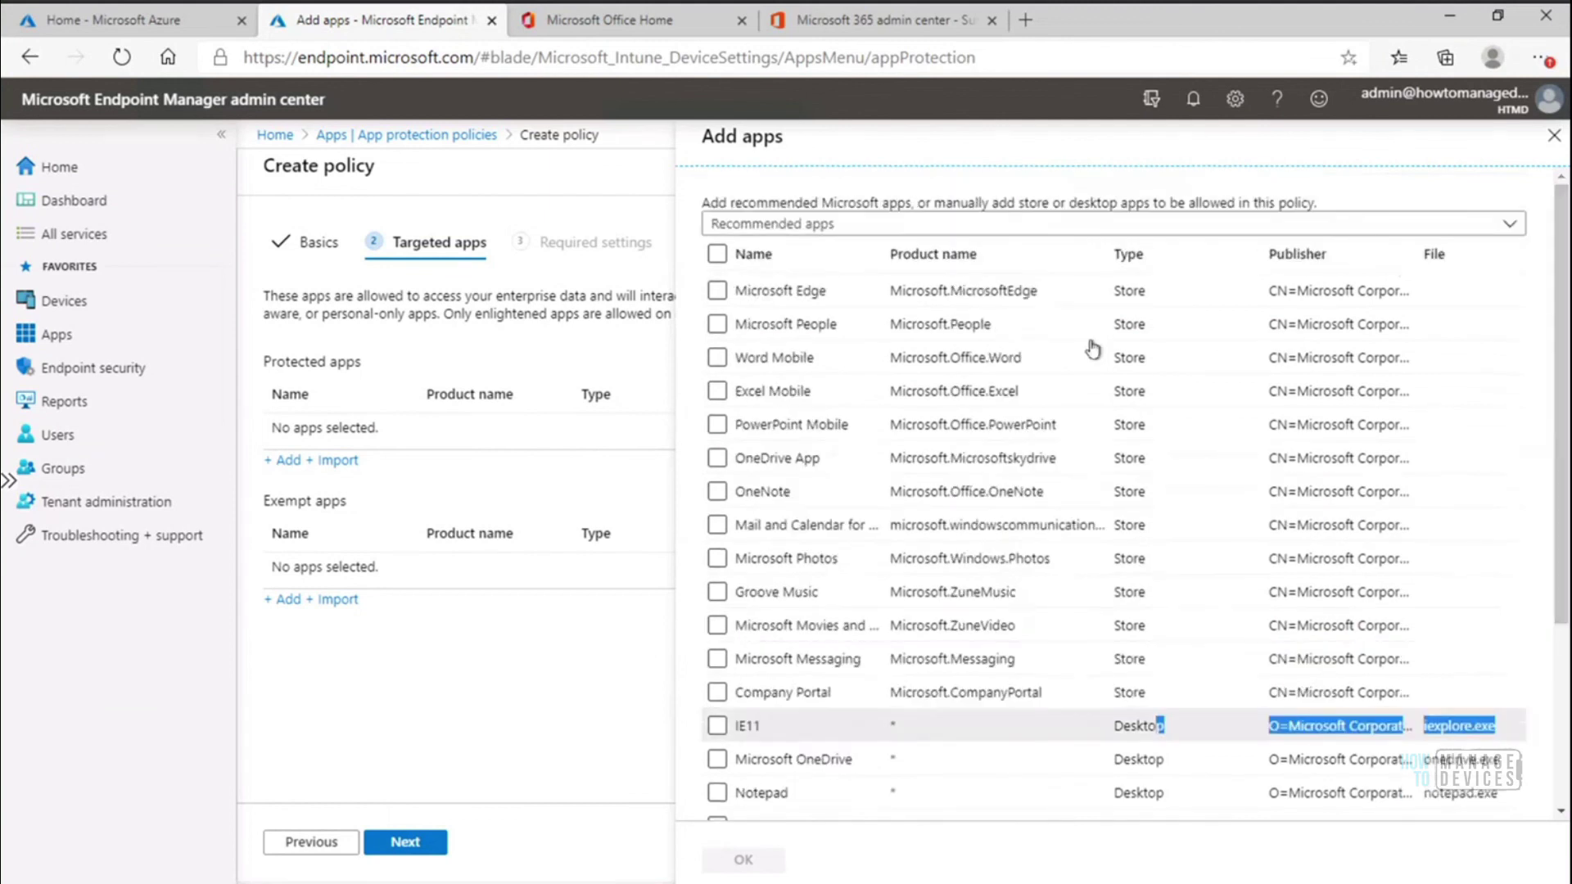
{"action": "left_click", "coordinate": [717, 793]}
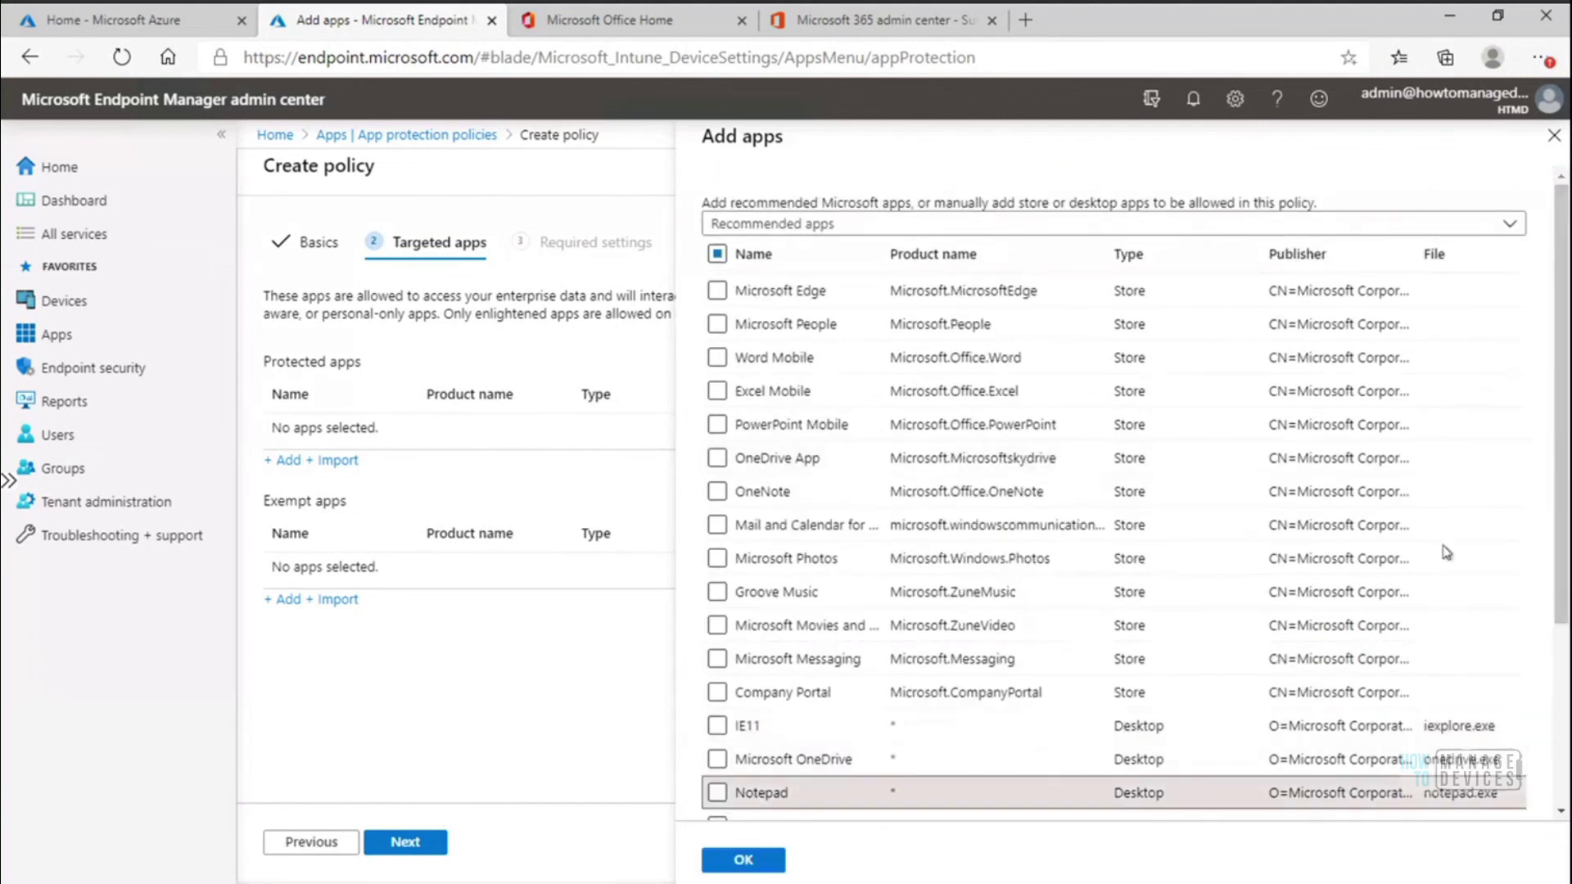
{"action": "left_click", "coordinate": [742, 860]}
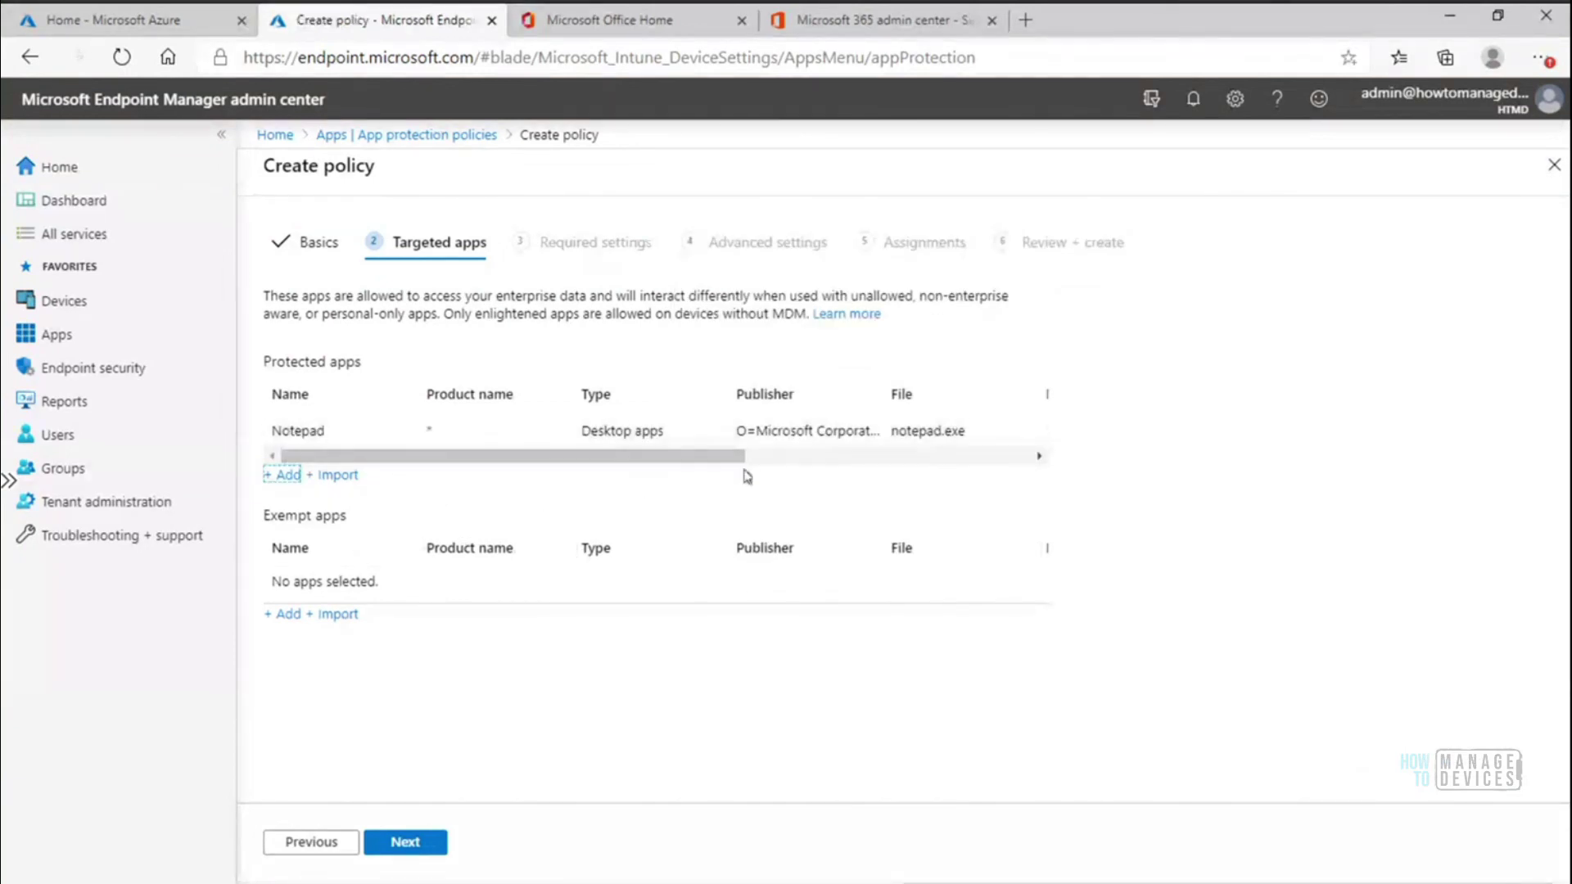
Advance the Test policy from Targeted apps to its Required settings page
{"action": "left_click", "coordinate": [416, 842]}
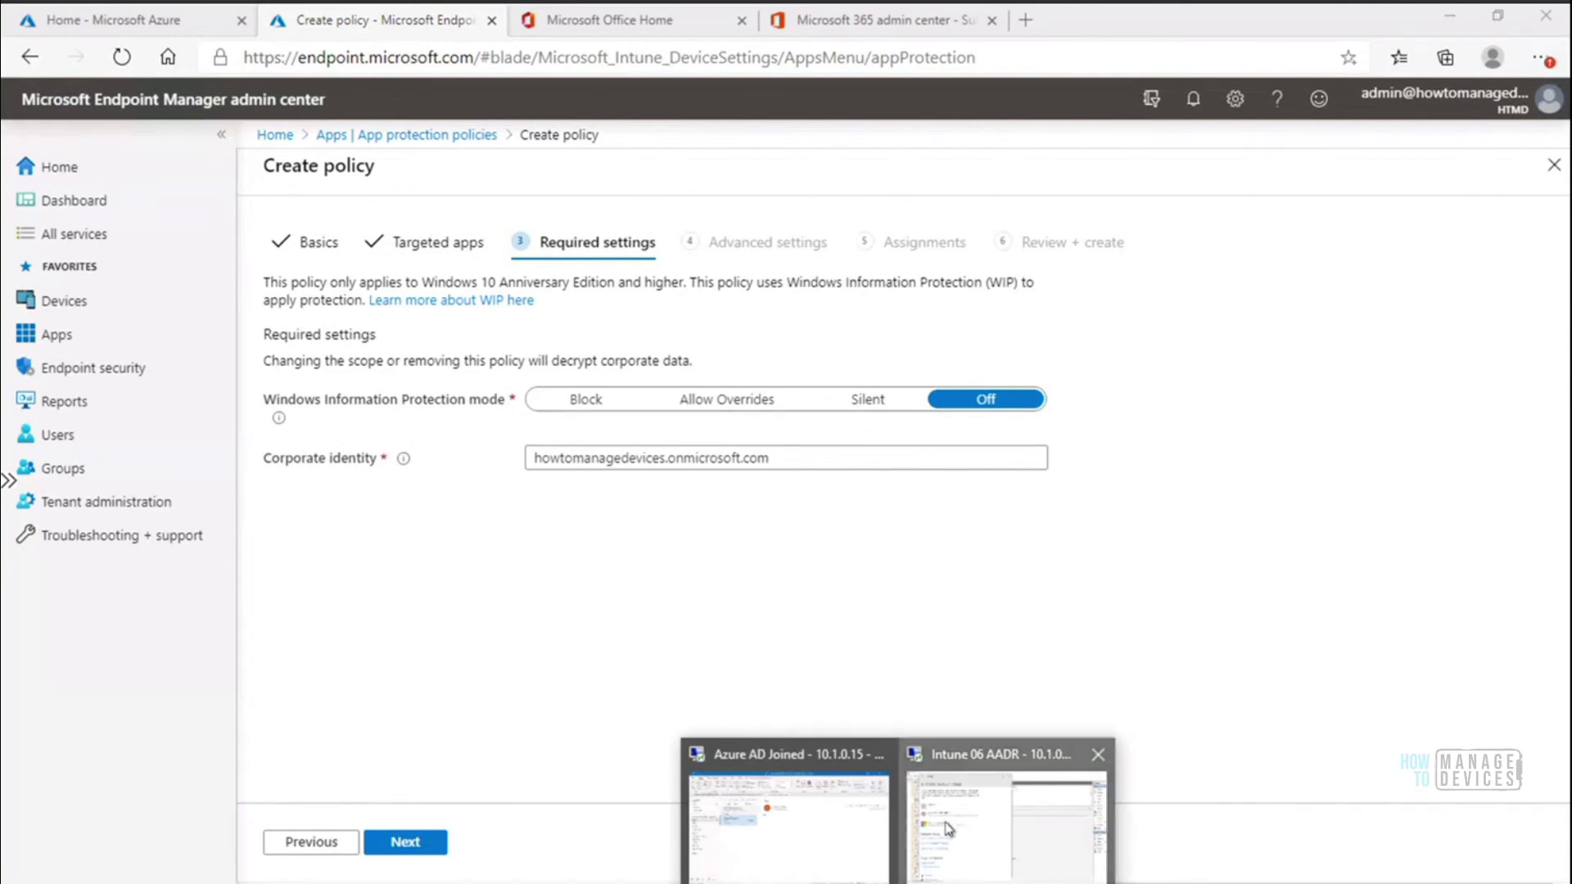
Bring up the remote session's Outlook and select the word 'test' in the Test email body
{"action": "left_click", "coordinate": [948, 828]}
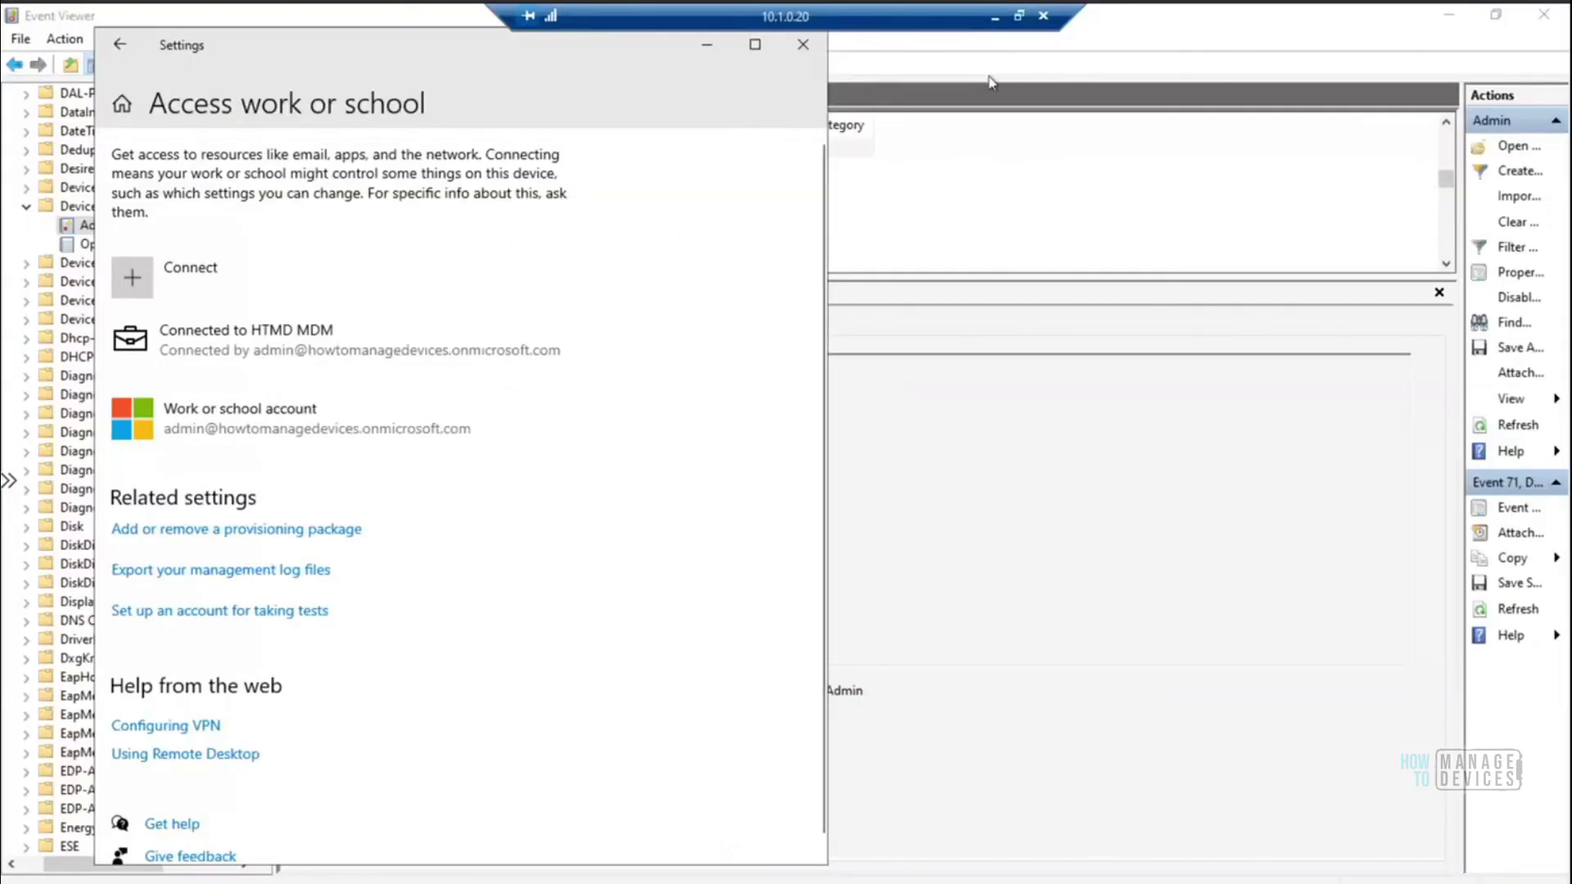
{"action": "left_click", "coordinate": [995, 18]}
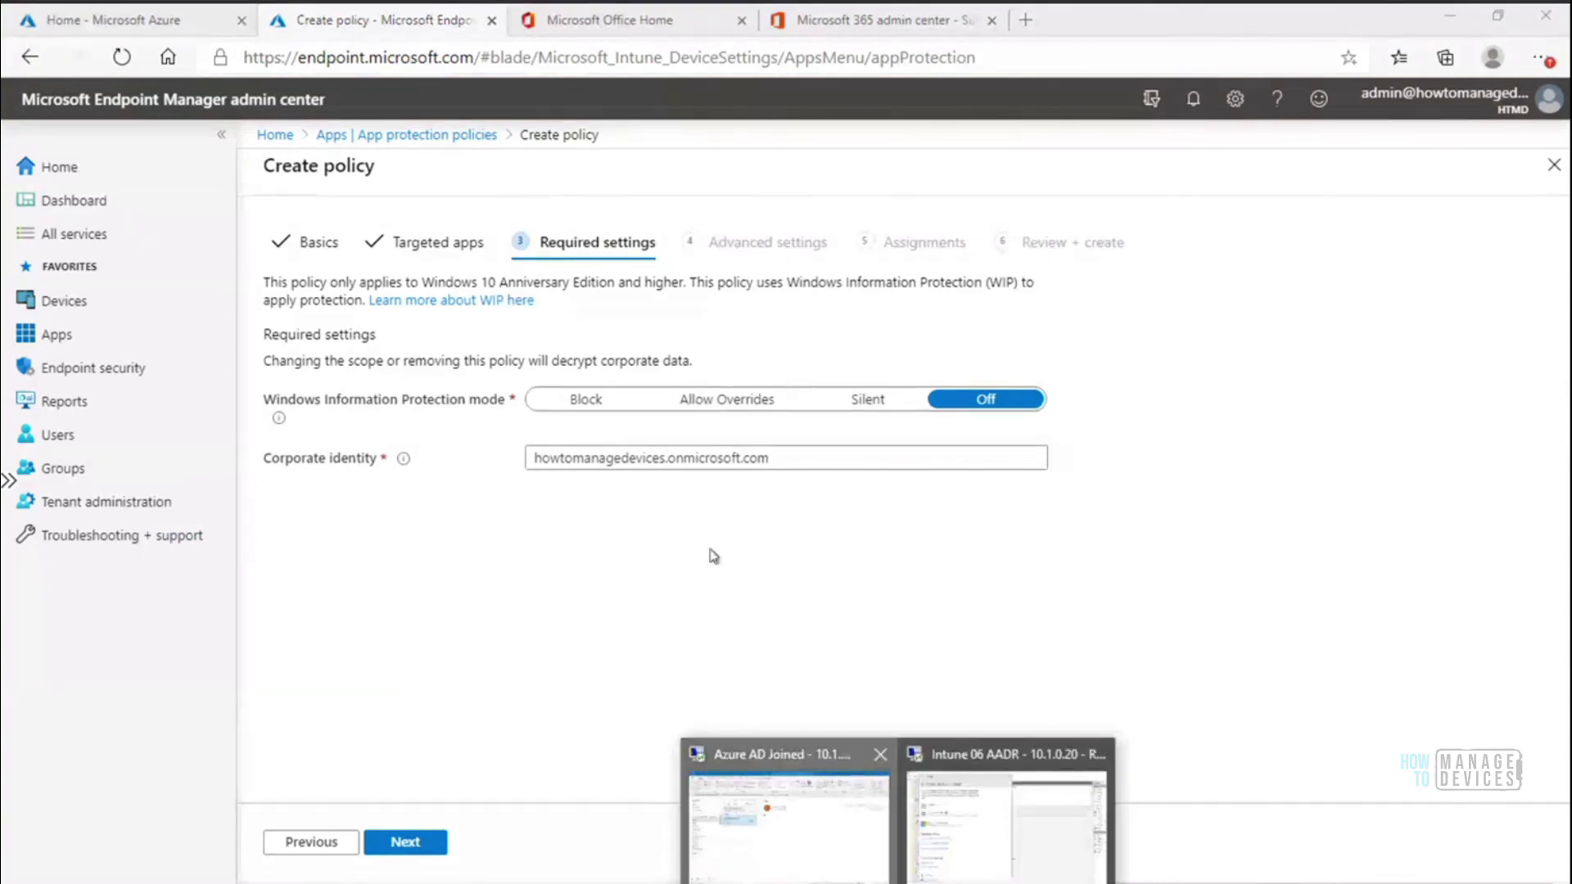
{"action": "left_click", "coordinate": [805, 856]}
{"action": "left_click_drag", "start_coordinate": [615, 350], "coordinate": [577, 348]}
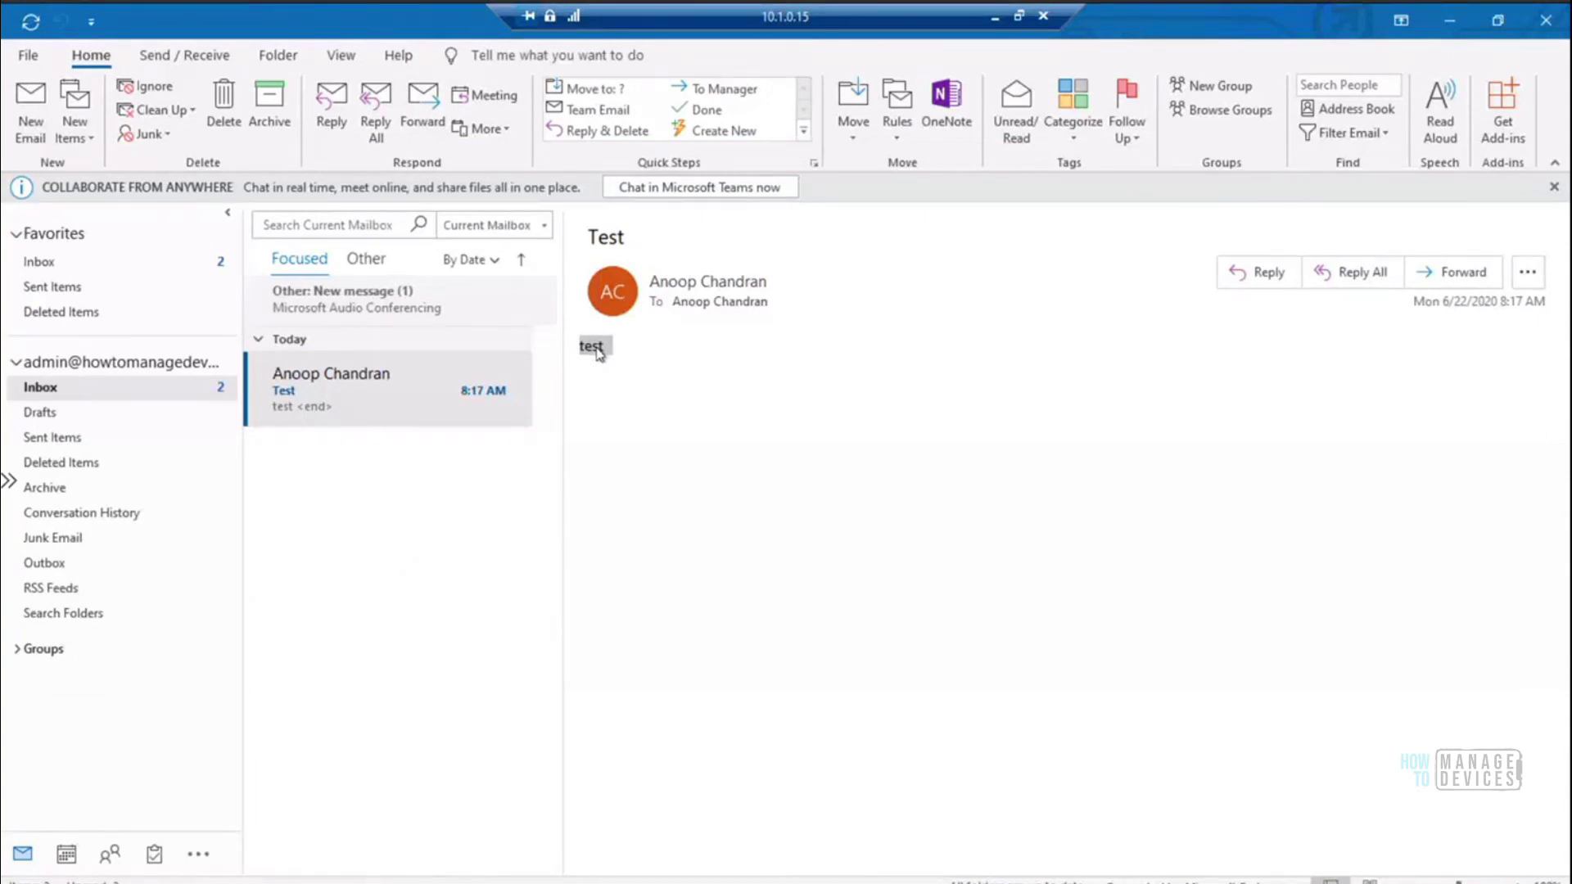
Copy 'test' from the email body and open howtomanagedevices.com in the browser
{"action": "right_click", "coordinate": [599, 350]}
{"action": "left_click", "coordinate": [655, 364]}
{"action": "left_click", "coordinate": [567, 790]}
{"action": "left_click", "coordinate": [614, 187]}
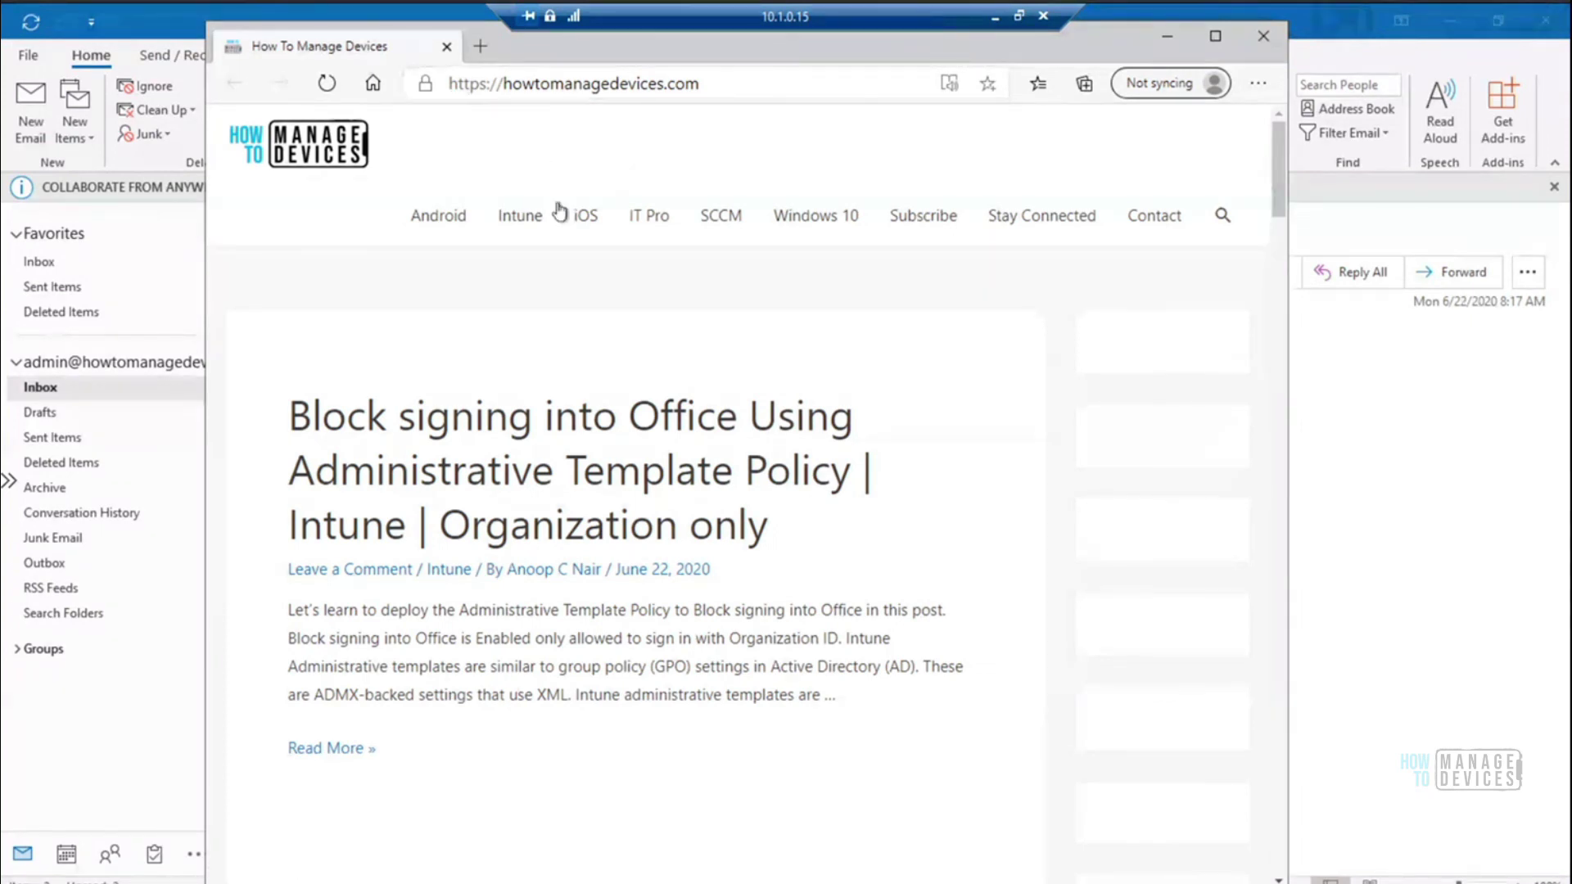
Paste 'test' into the howtomanagedevices.com search box, then minimize Edge back to Outlook
{"action": "left_click", "coordinate": [1223, 215]}
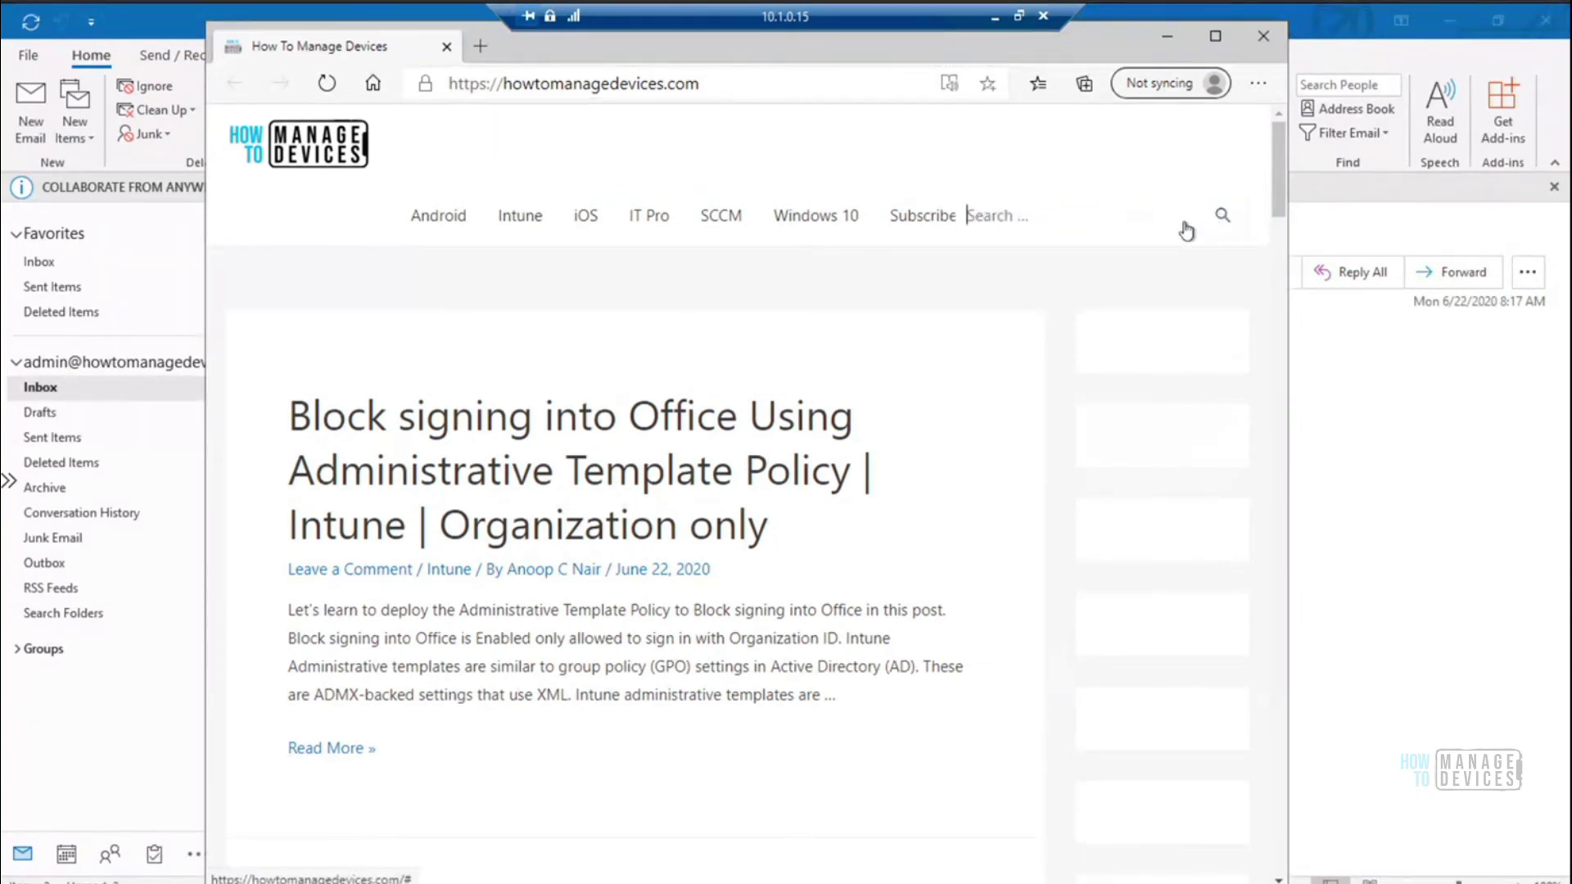
{"action": "type", "text": "test"}
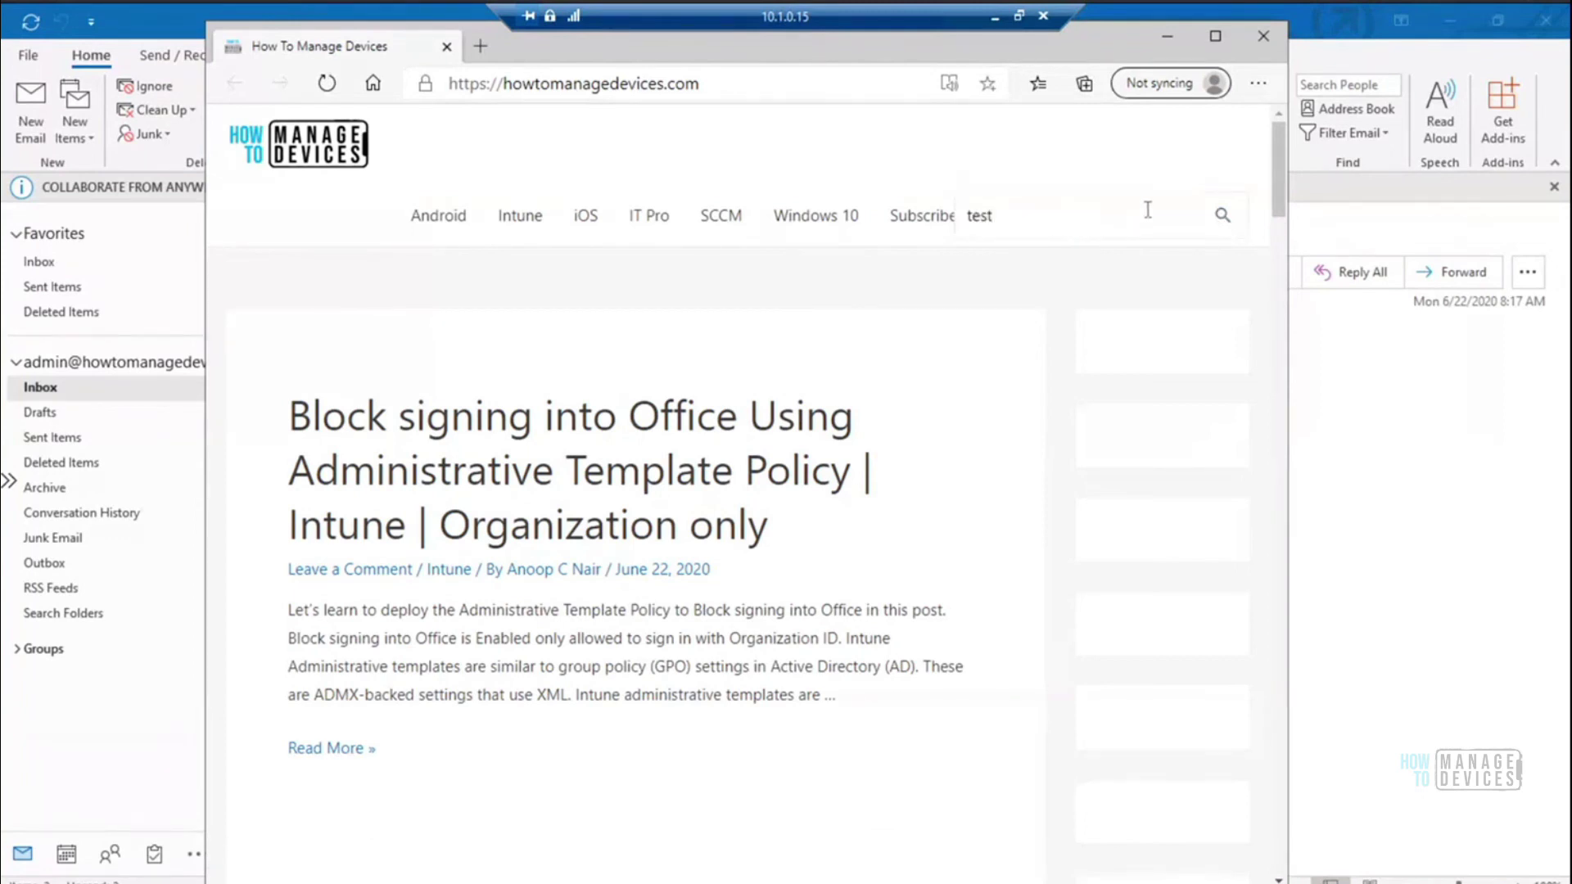
{"action": "left_click_drag", "start_coordinate": [1018, 216], "coordinate": [931, 218]}
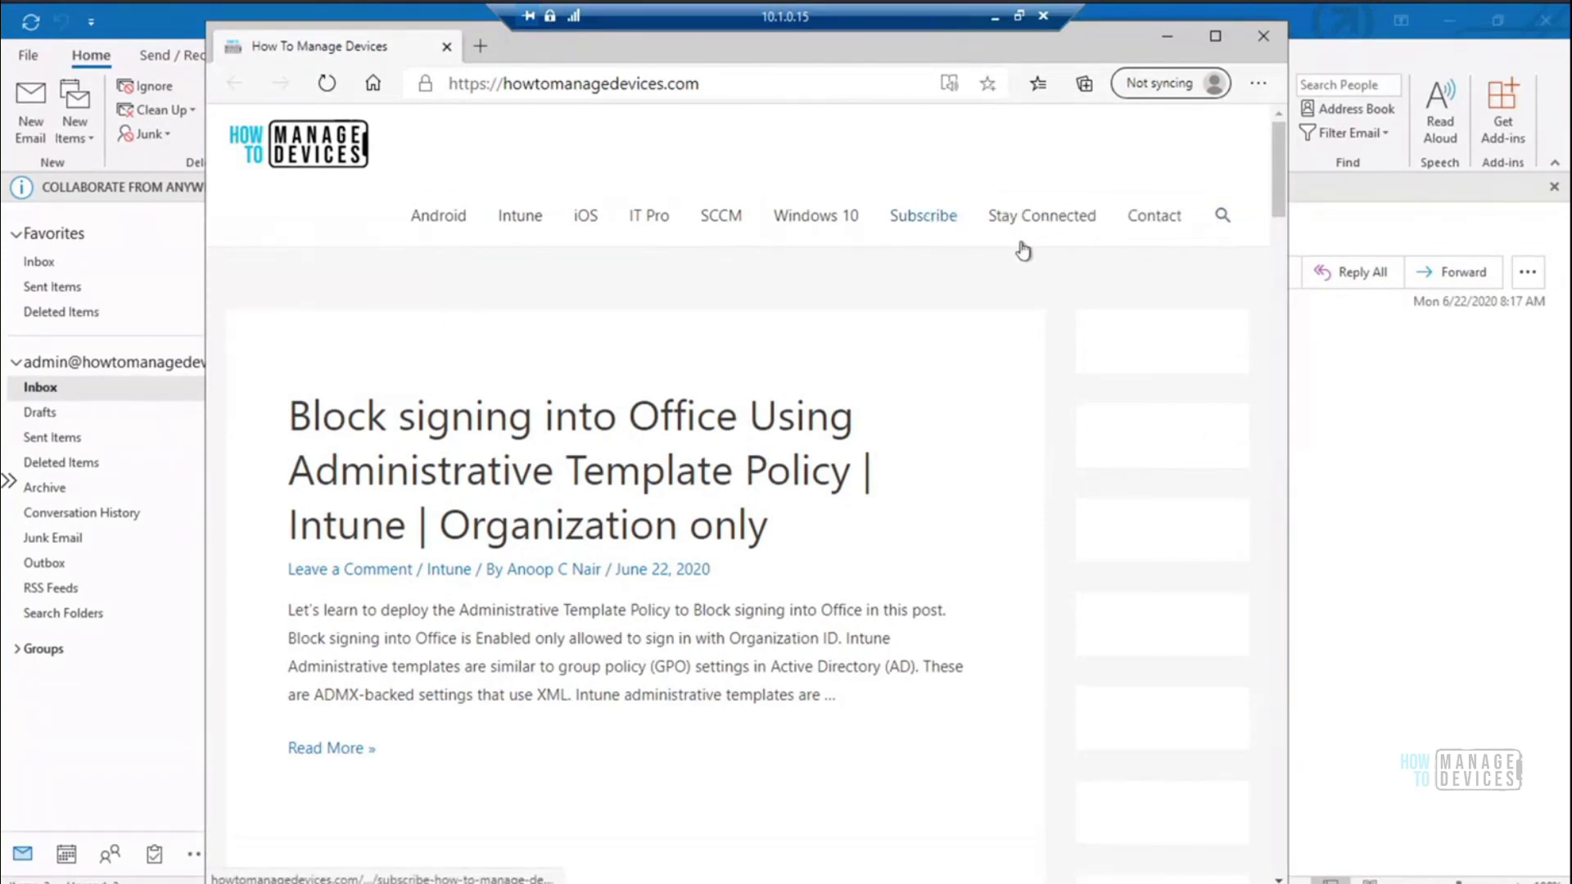
{"action": "left_click", "coordinate": [1223, 216]}
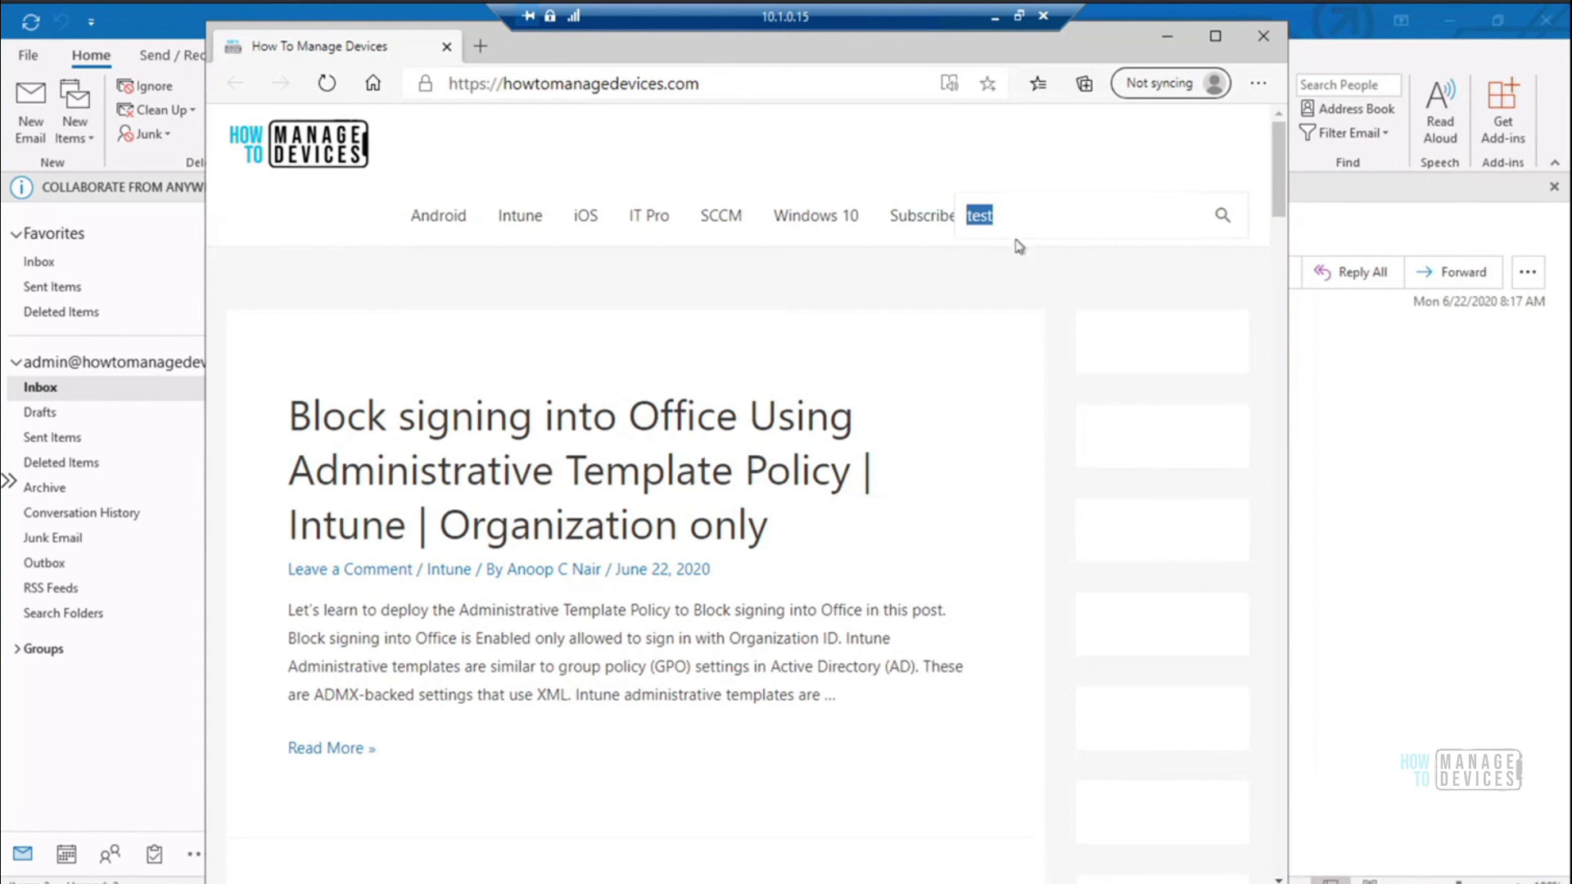
{"action": "left_click", "coordinate": [1168, 44]}
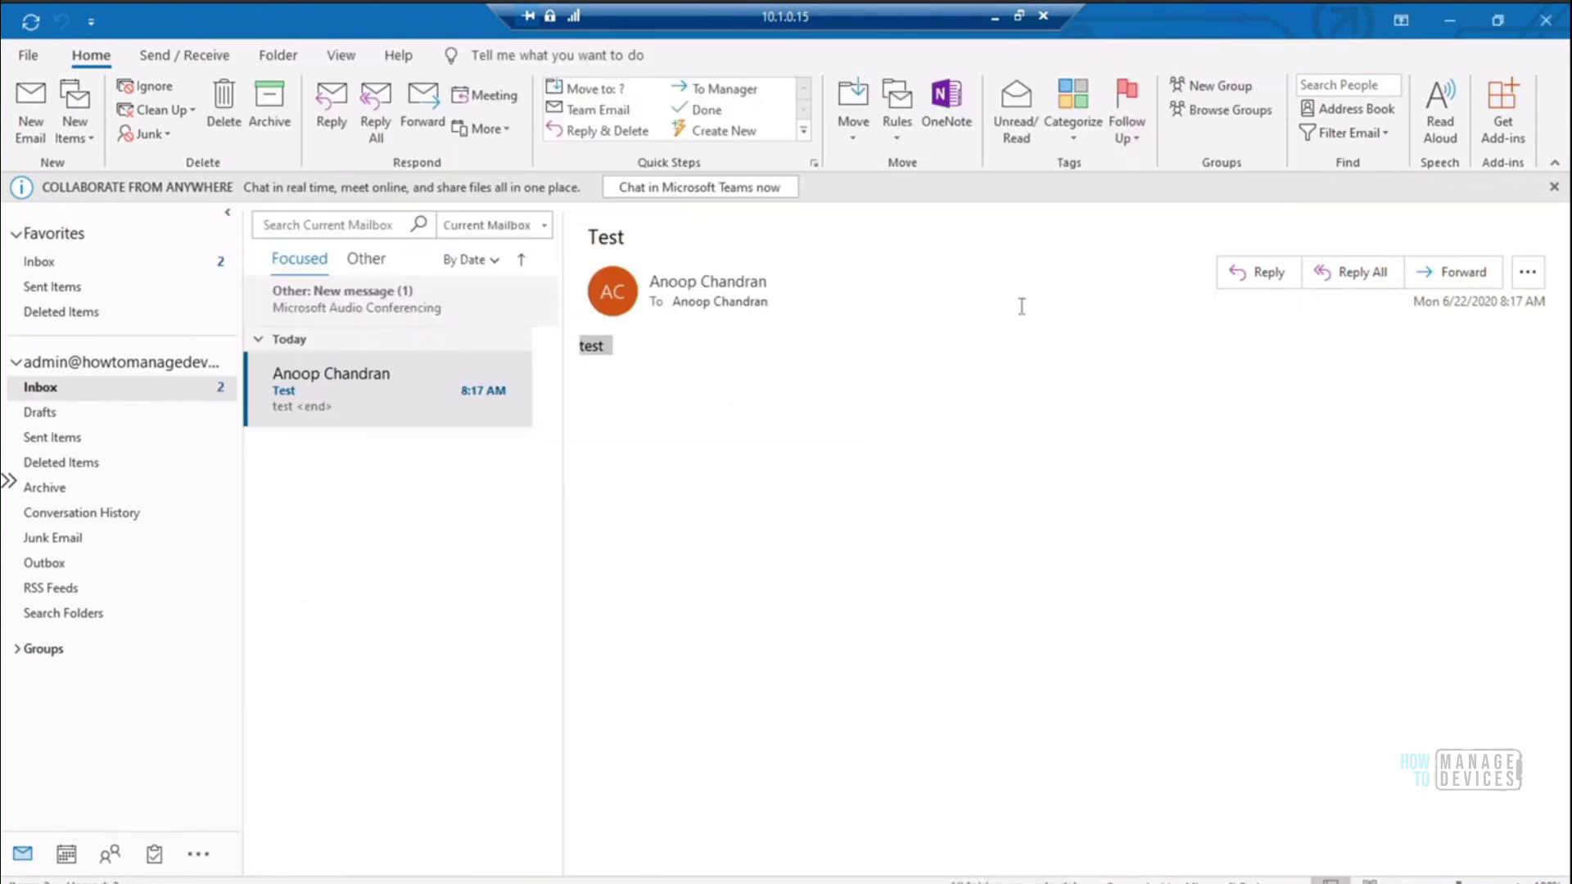
Minimize the Remote Desktop session to return to the Test policy's Required settings step
{"action": "left_click", "coordinate": [996, 20]}
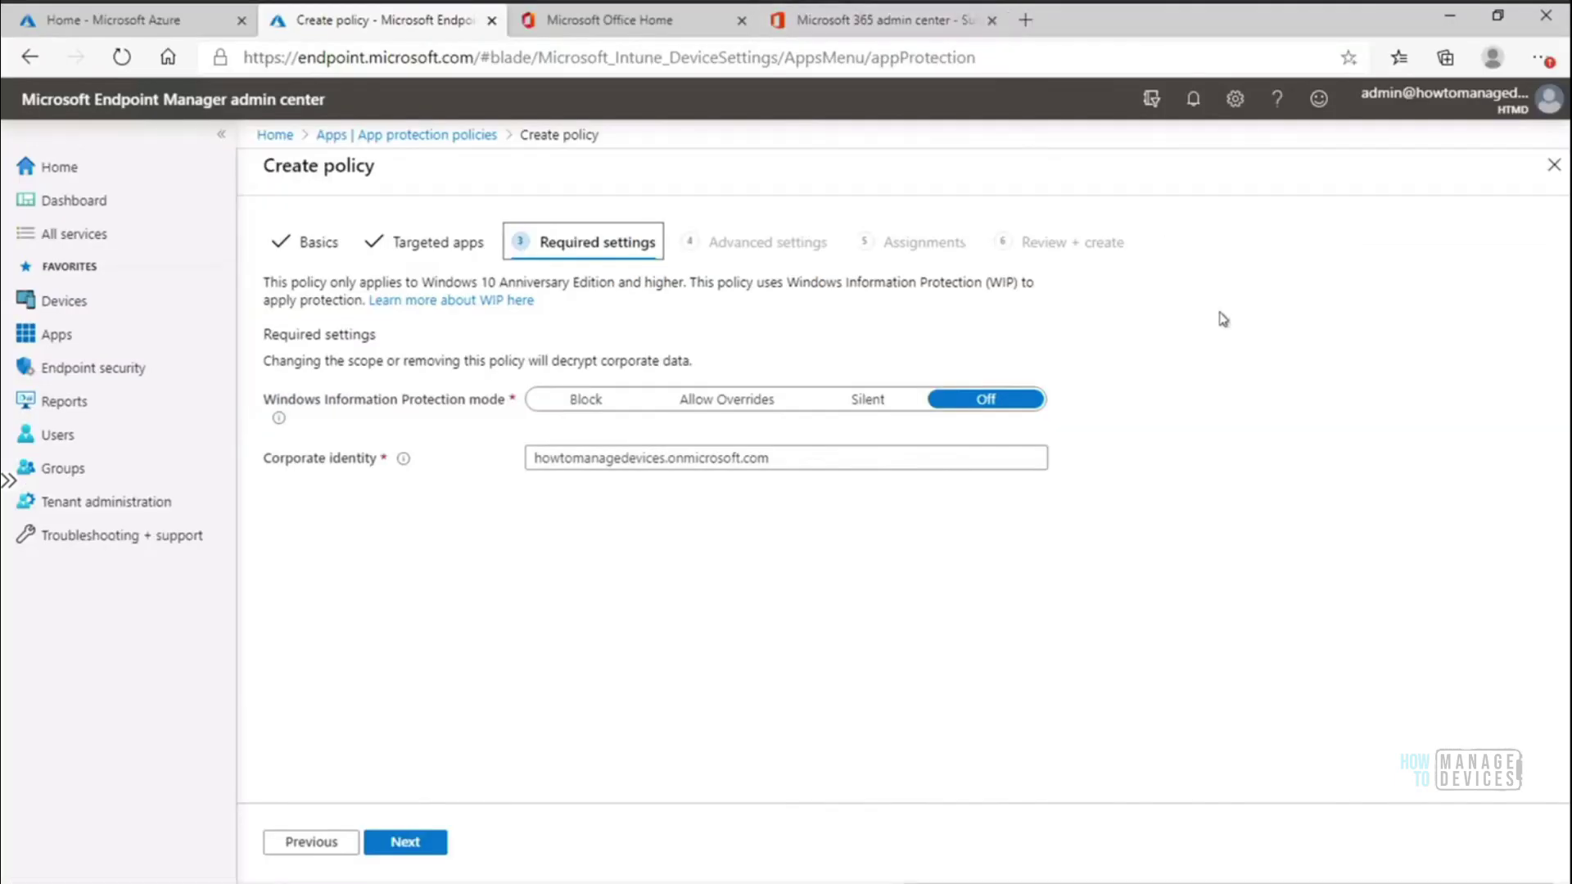
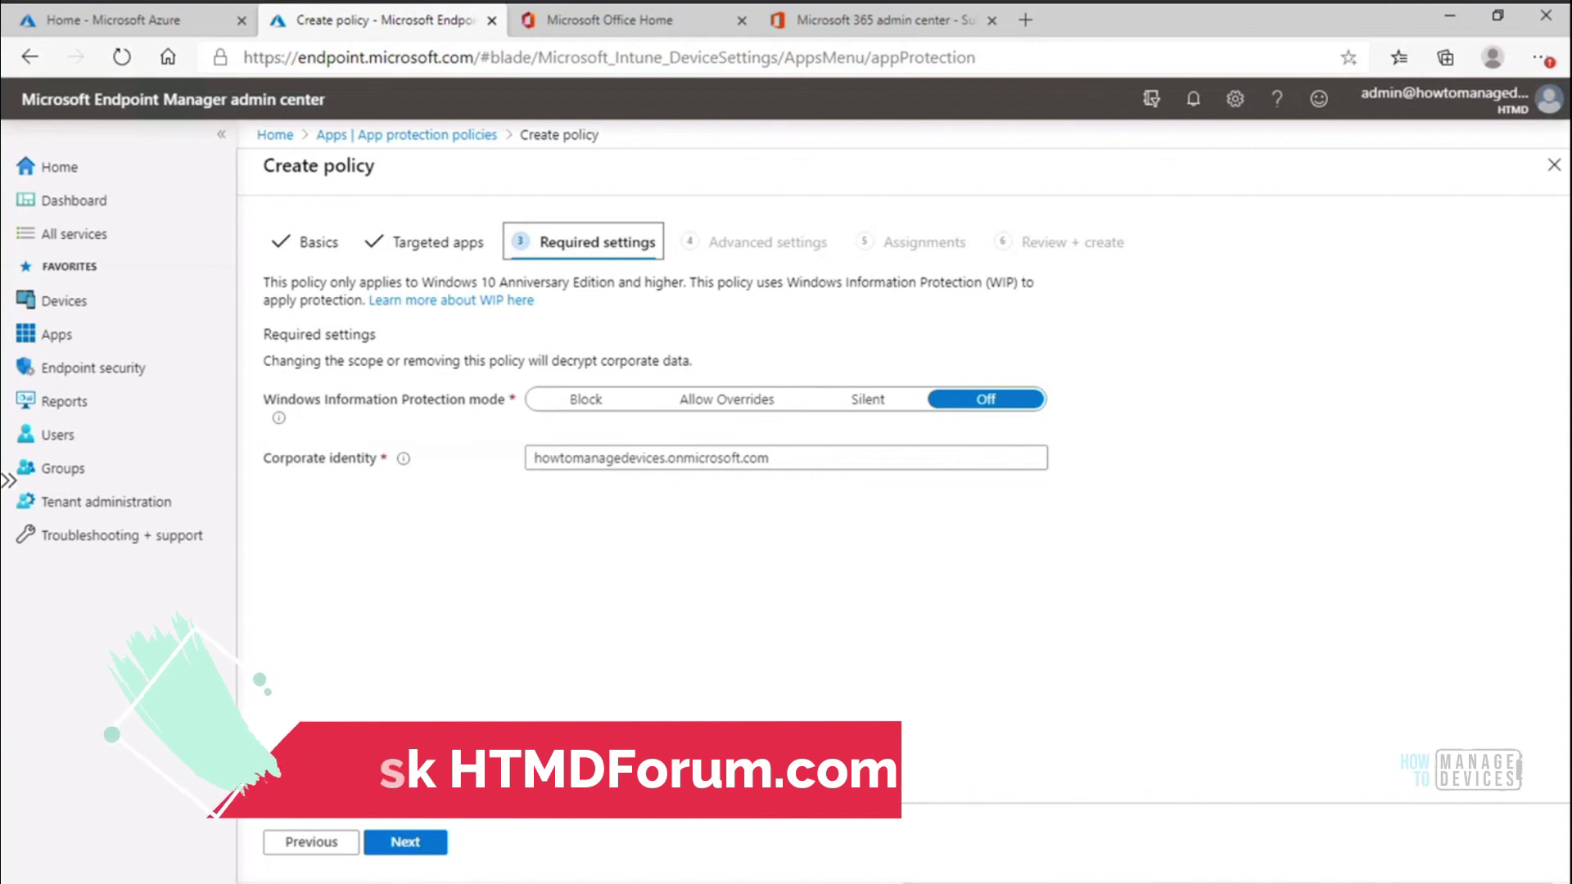
Return to the remote session's Outlook inbox and show the Test message recipient's contact card
{"action": "mouse_move", "coordinate": [898, 883]}
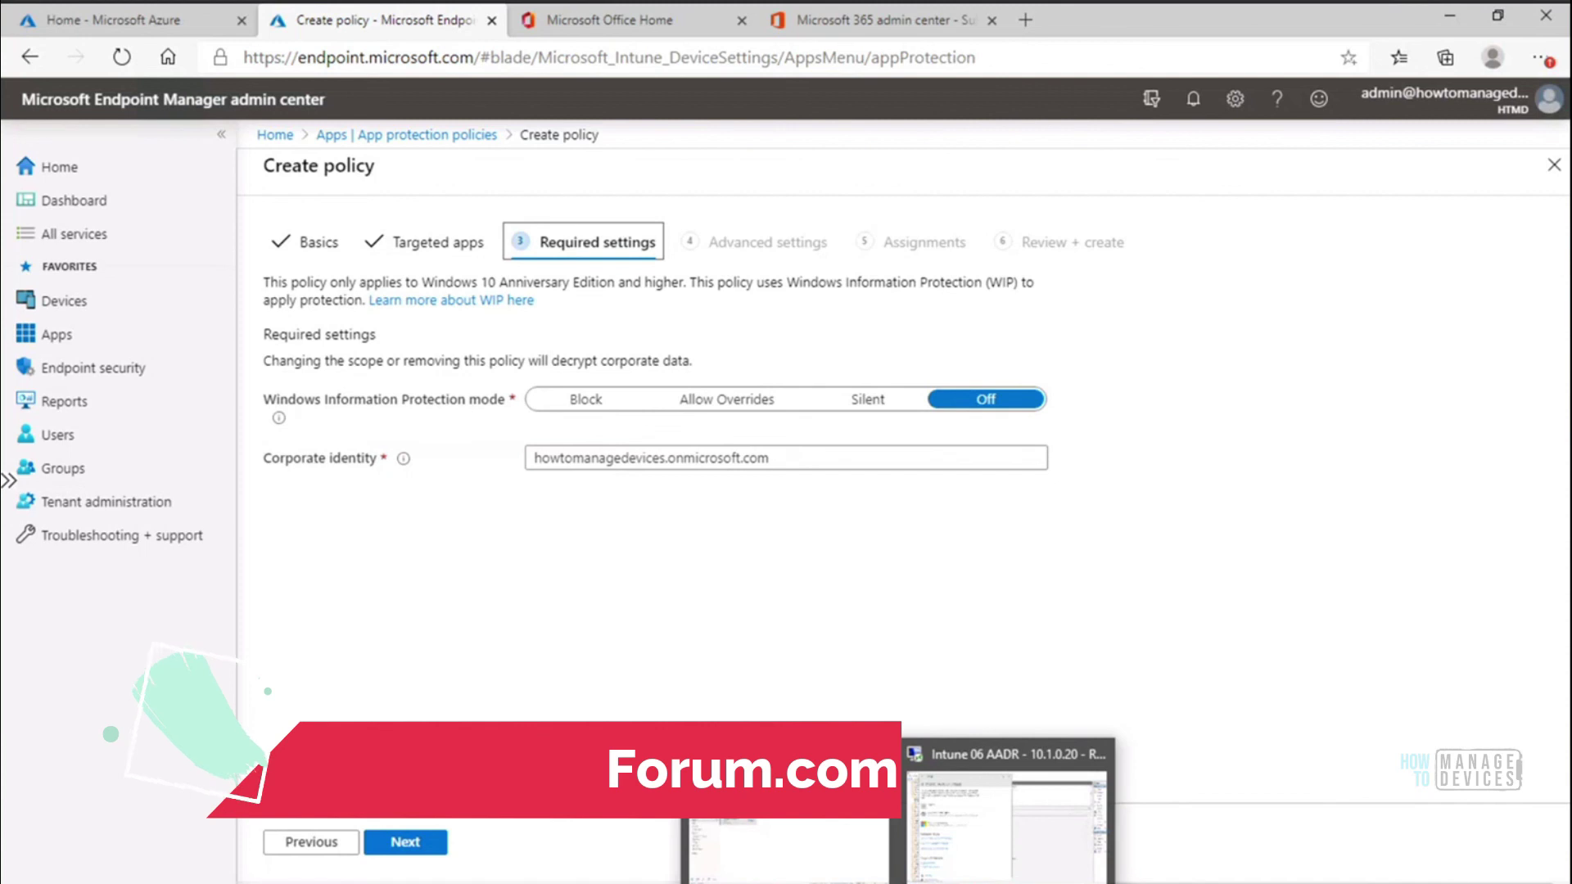
{"action": "left_click", "coordinate": [852, 865]}
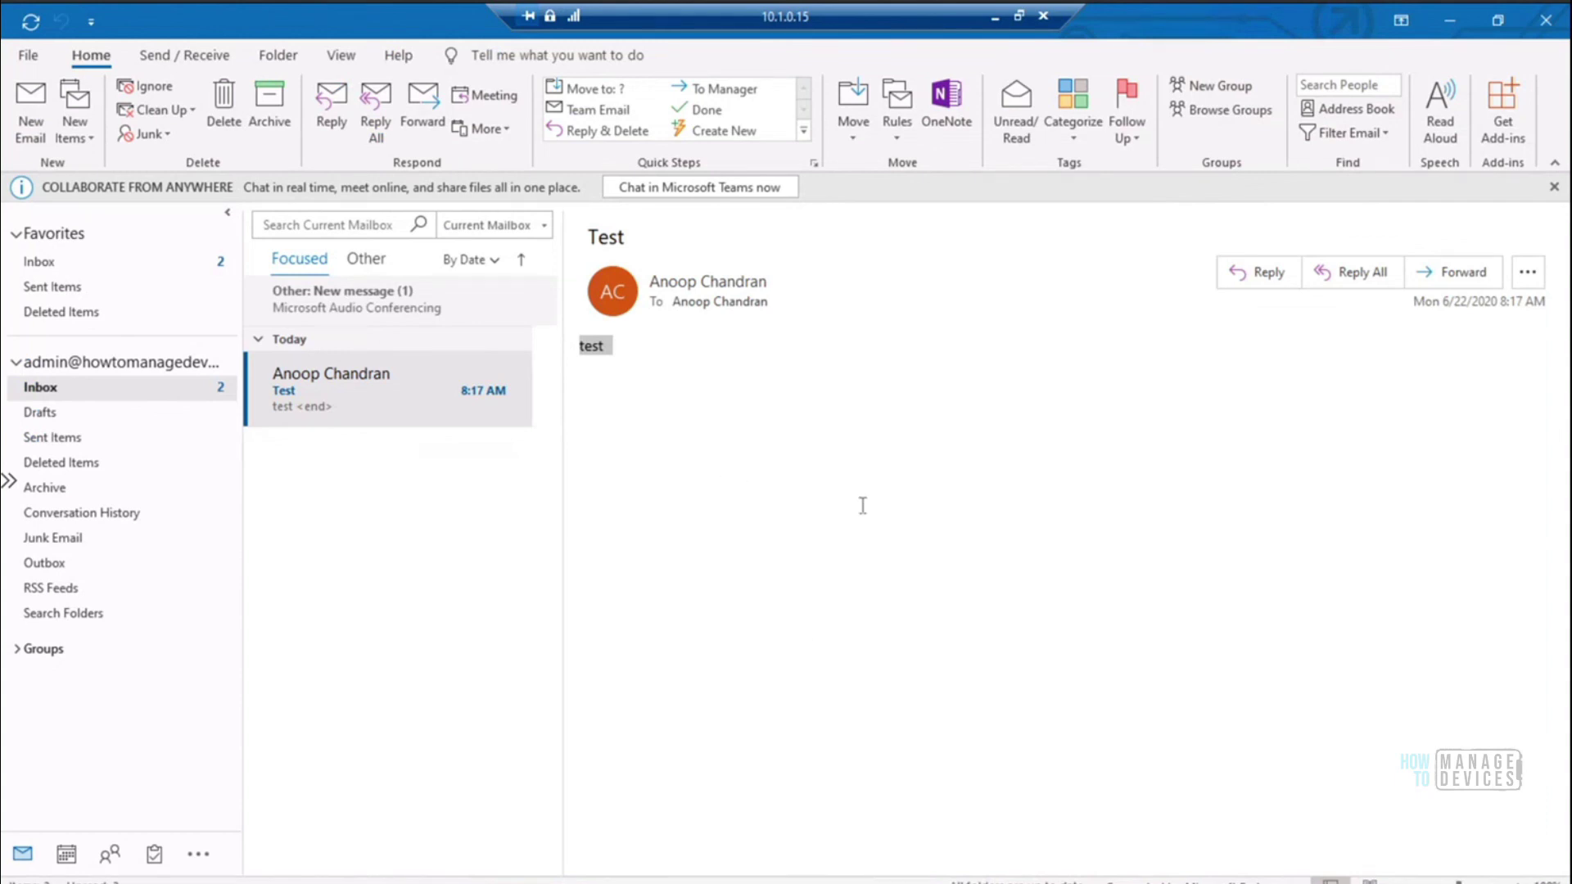
{"action": "left_click", "coordinate": [718, 304]}
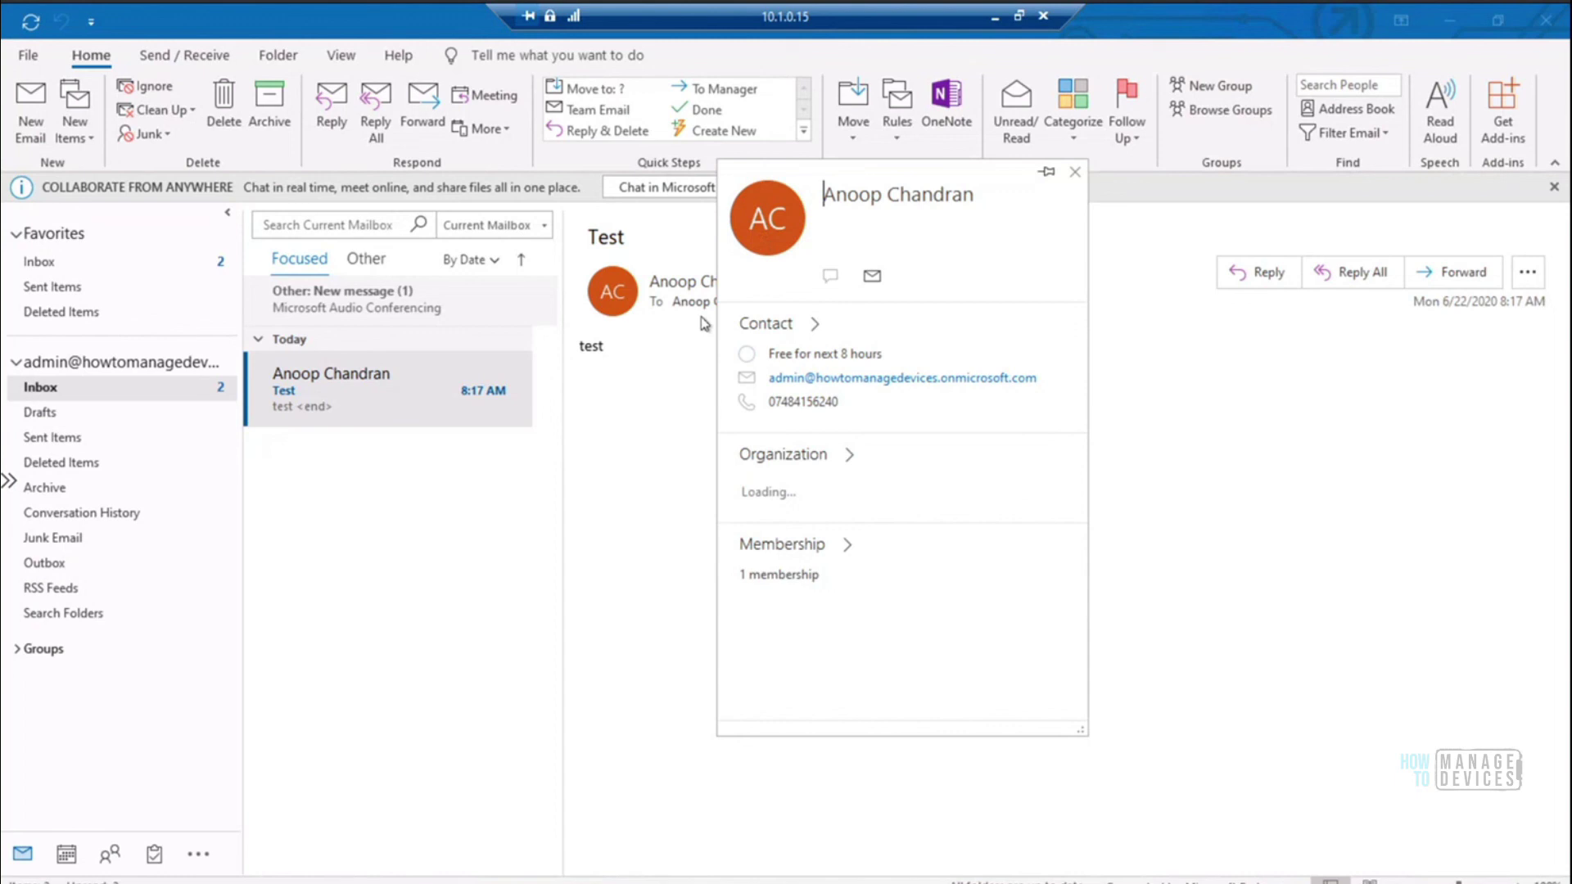
Start Add Account from Outlook's File > Info page, then close the dialog without connecting
{"action": "left_click", "coordinate": [31, 58]}
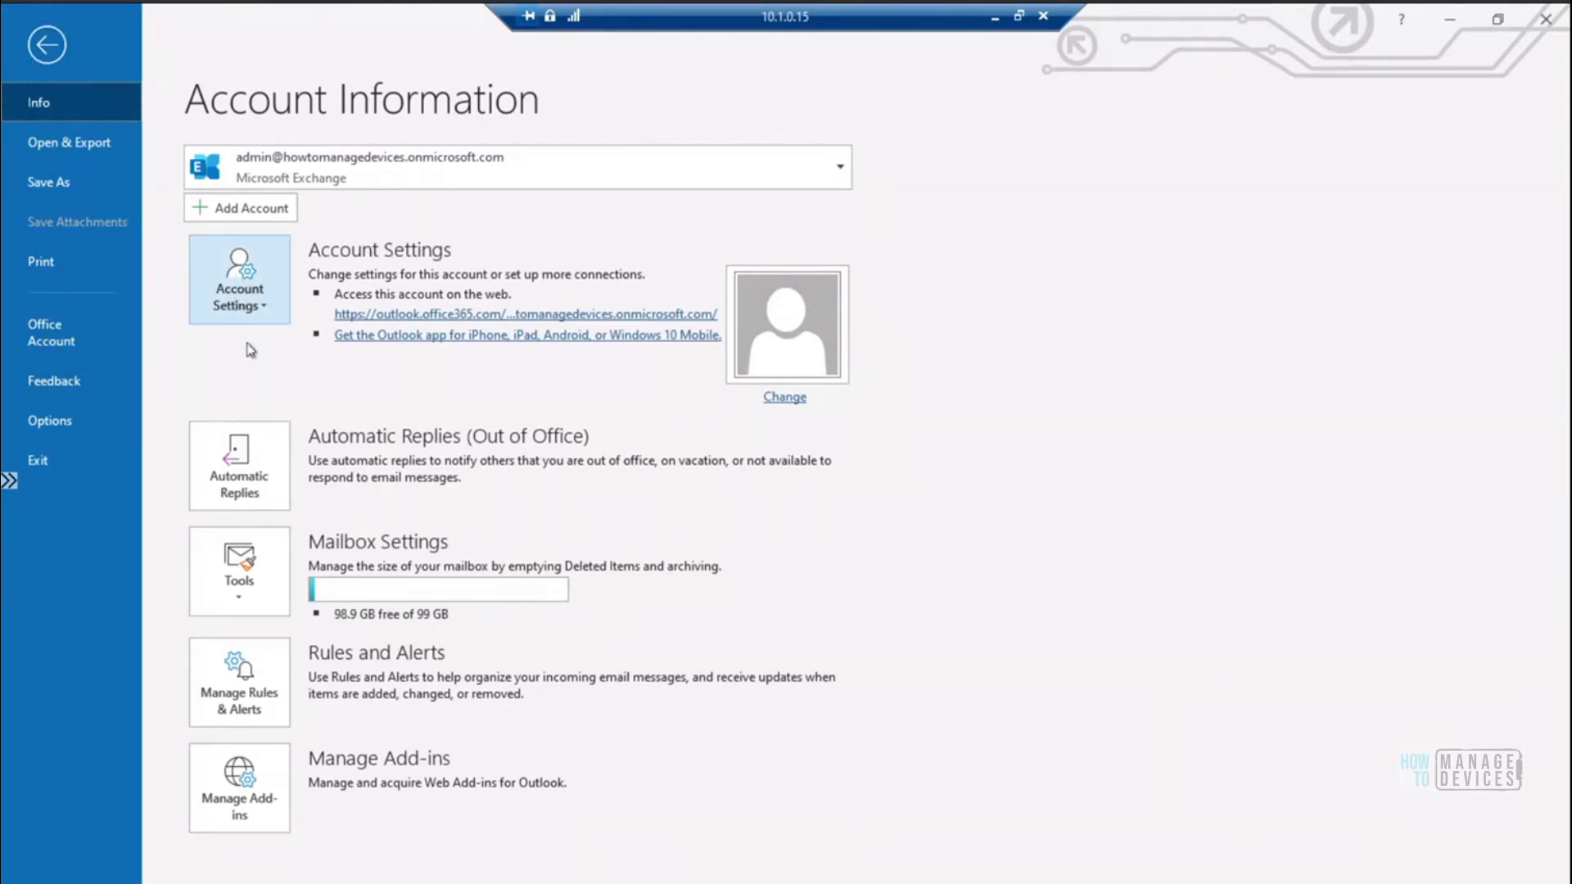
{"action": "left_click", "coordinate": [244, 215]}
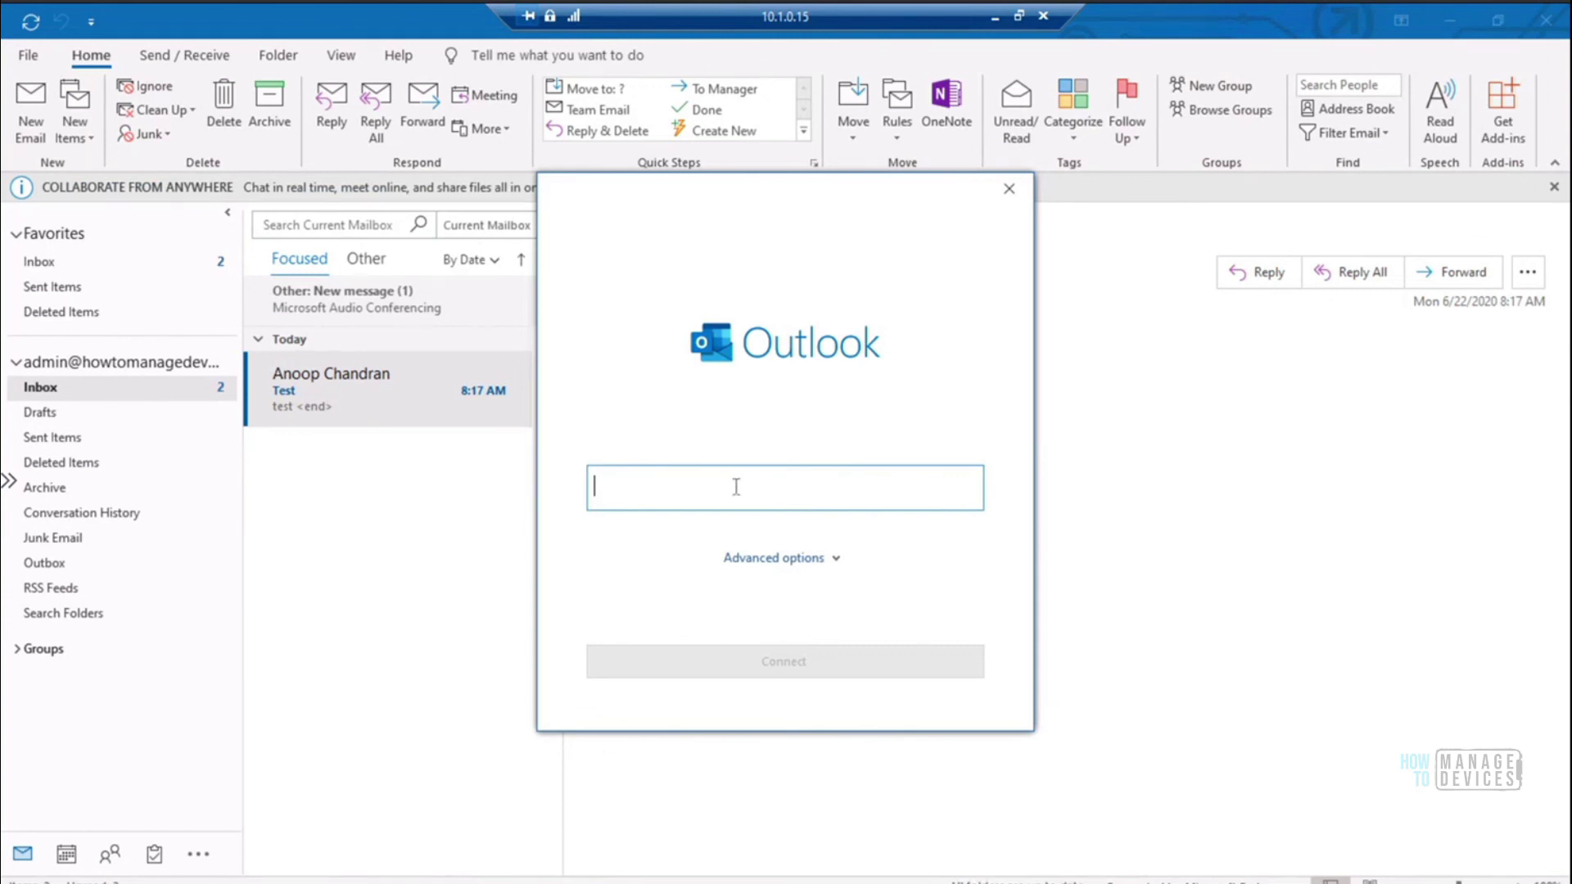
{"action": "left_click", "coordinate": [1007, 201]}
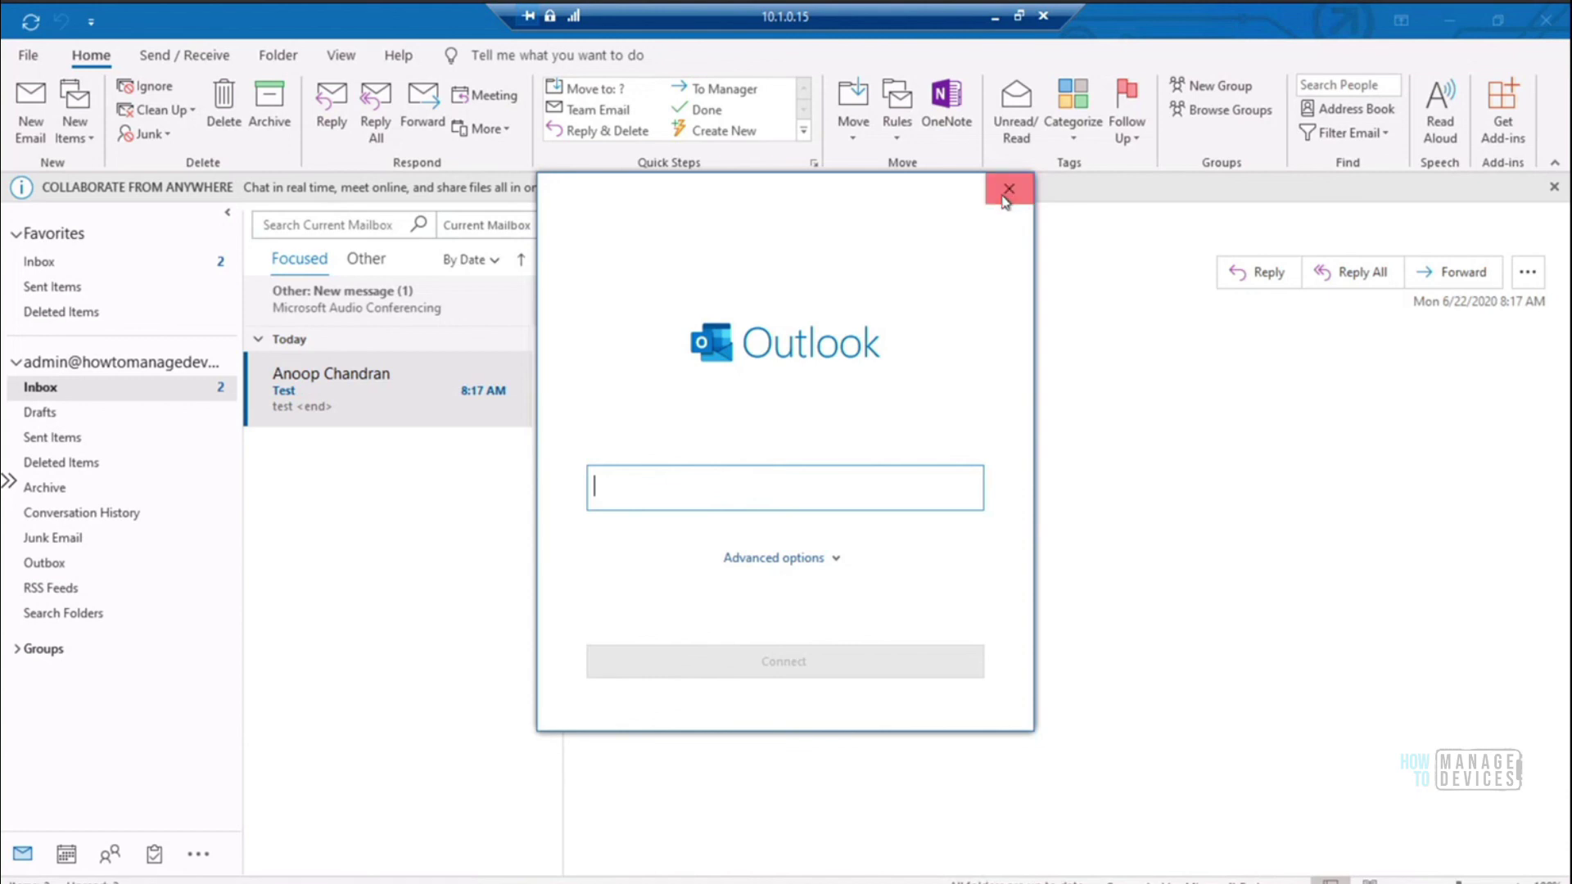